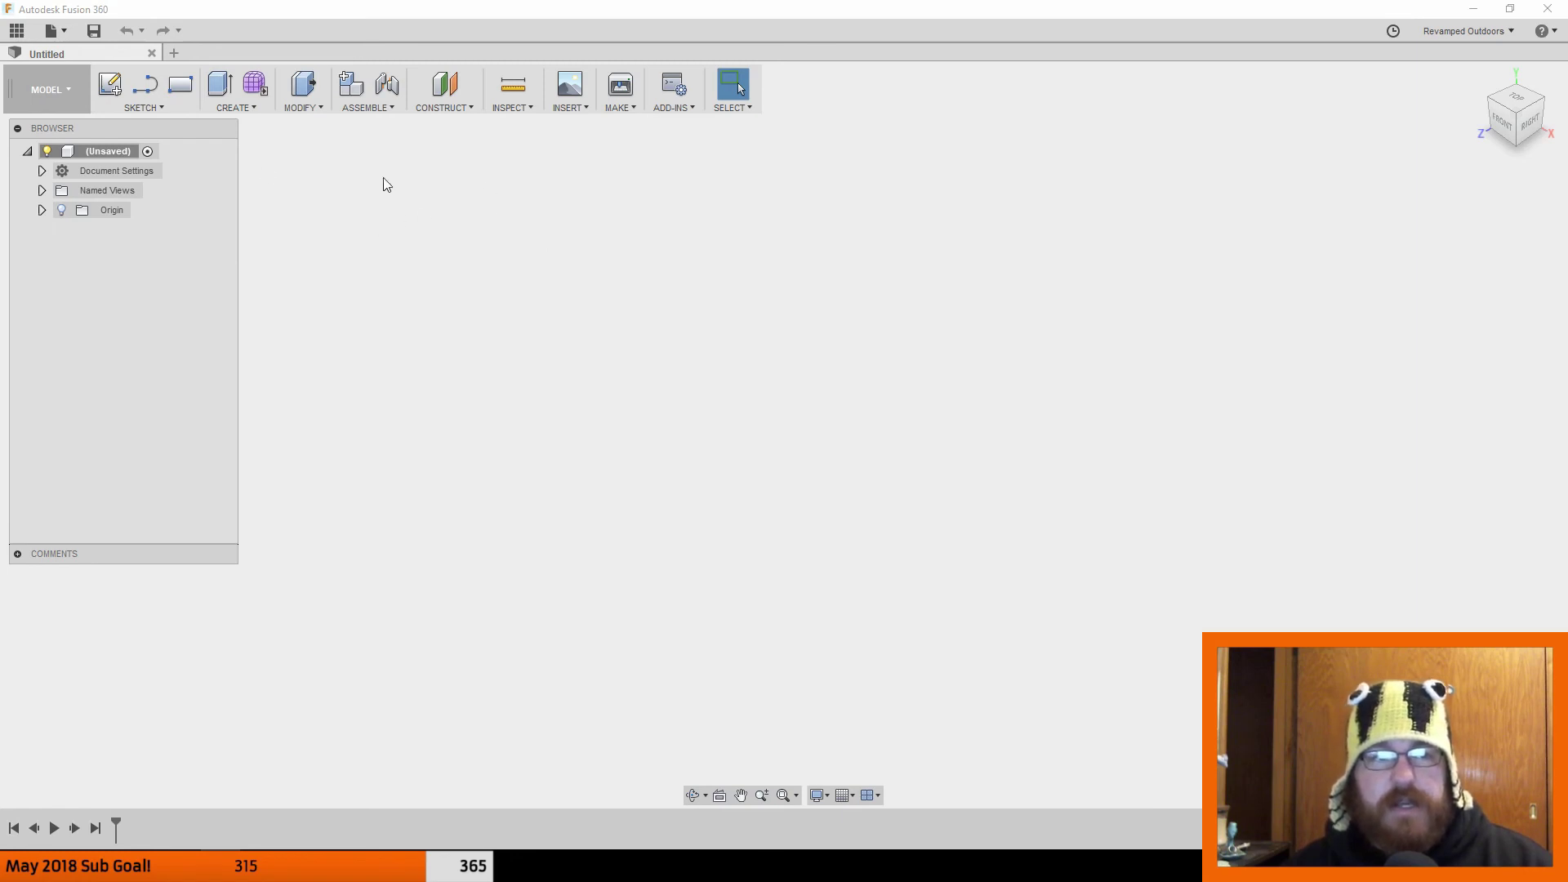
Step: Open the SKETCH dropdown in the empty Untitled design
click(141, 108)
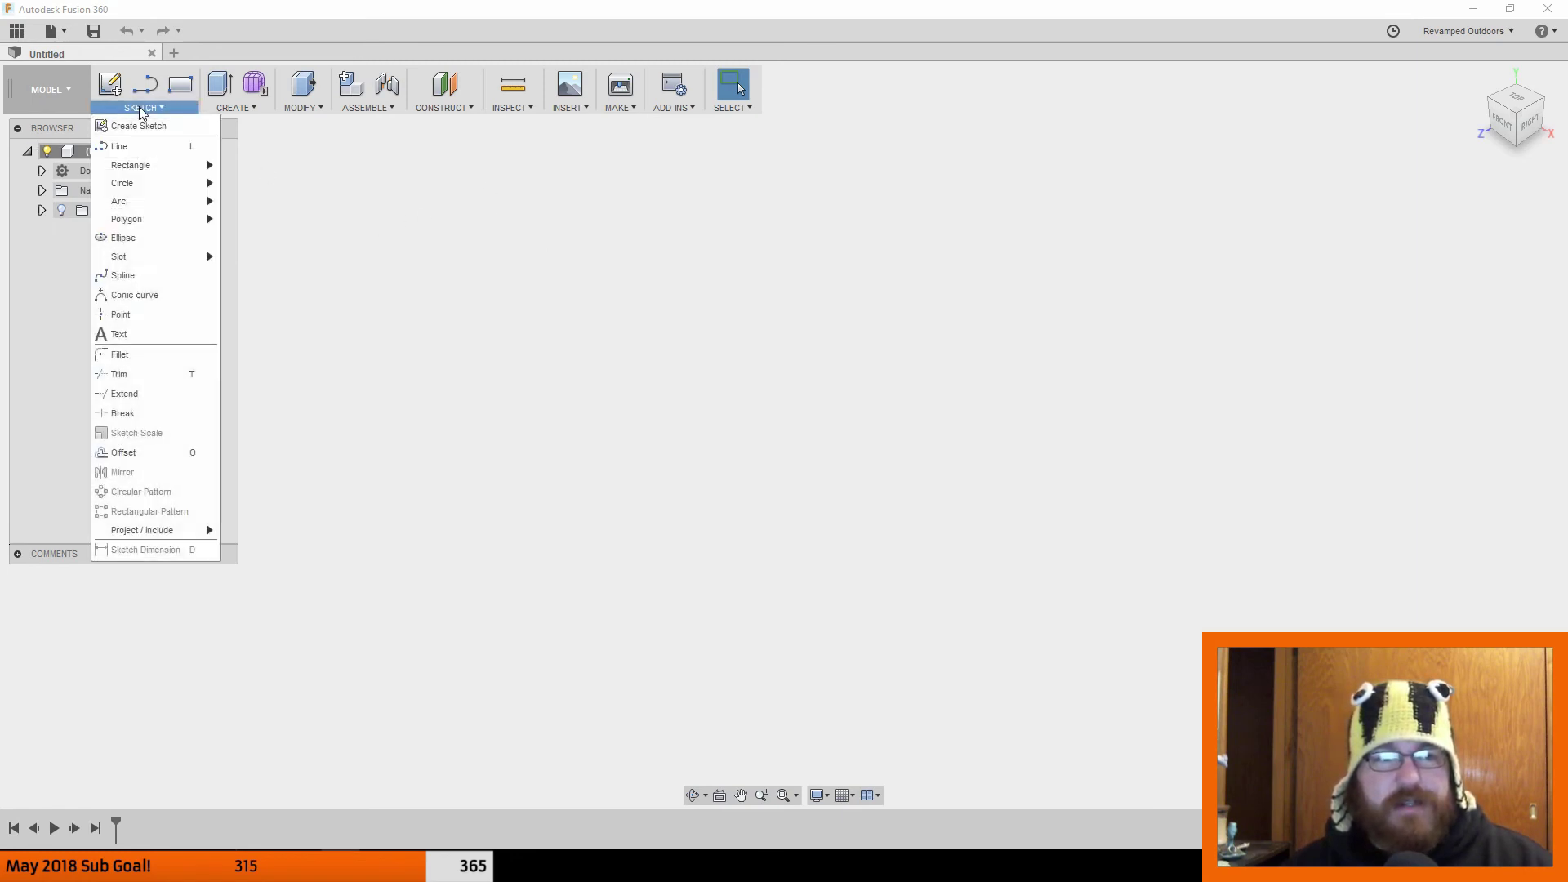
Step: Create a new sketch on the top origin plane and recentre the origin lower in view
click(830, 228)
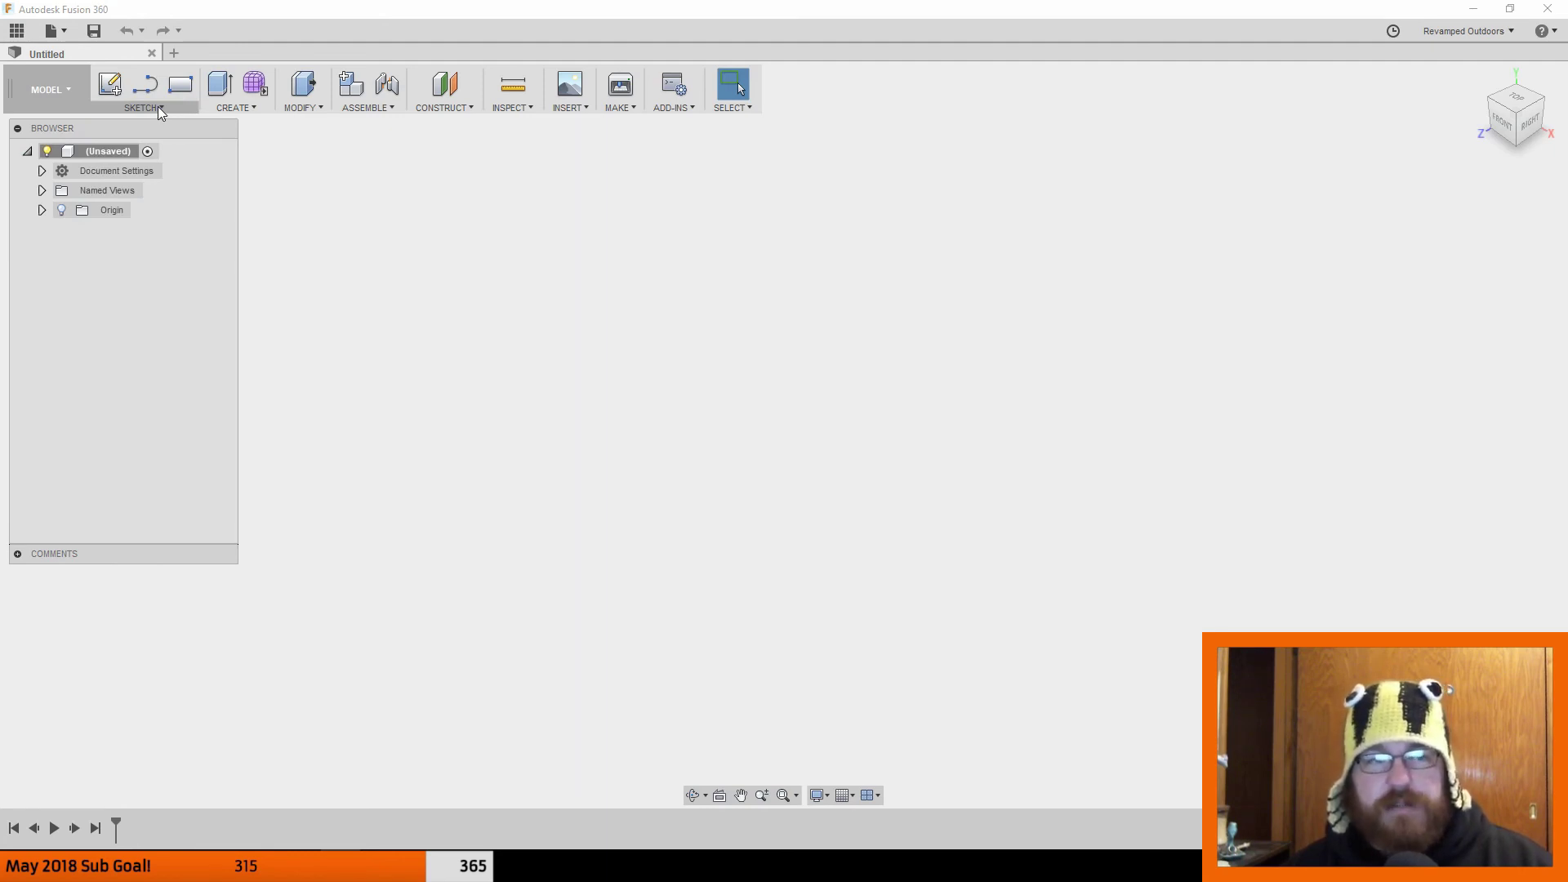
click(147, 110)
click(153, 130)
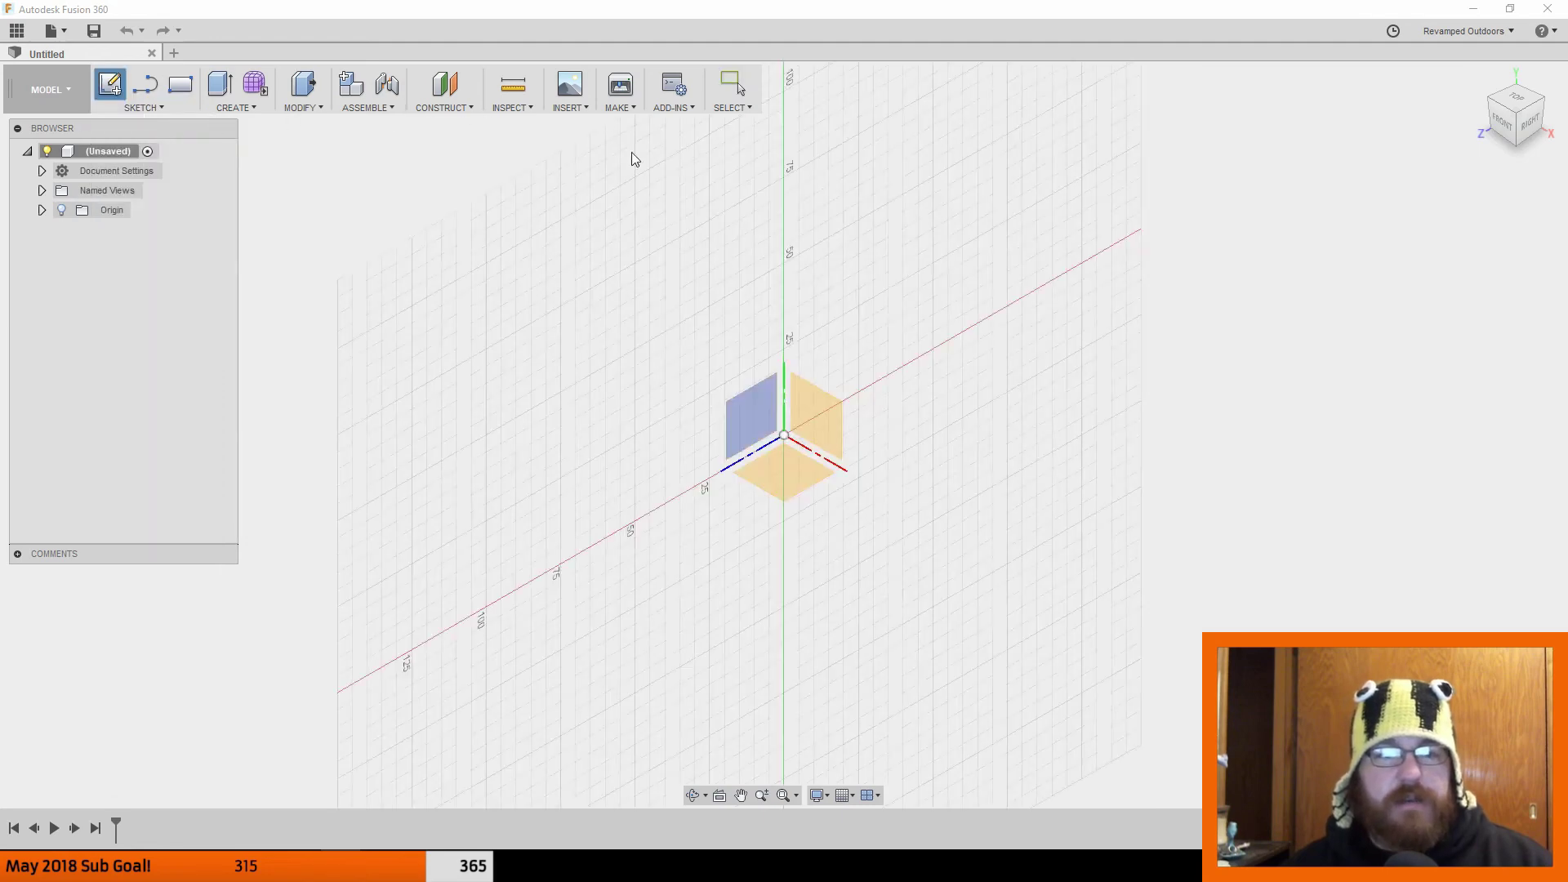
click(796, 478)
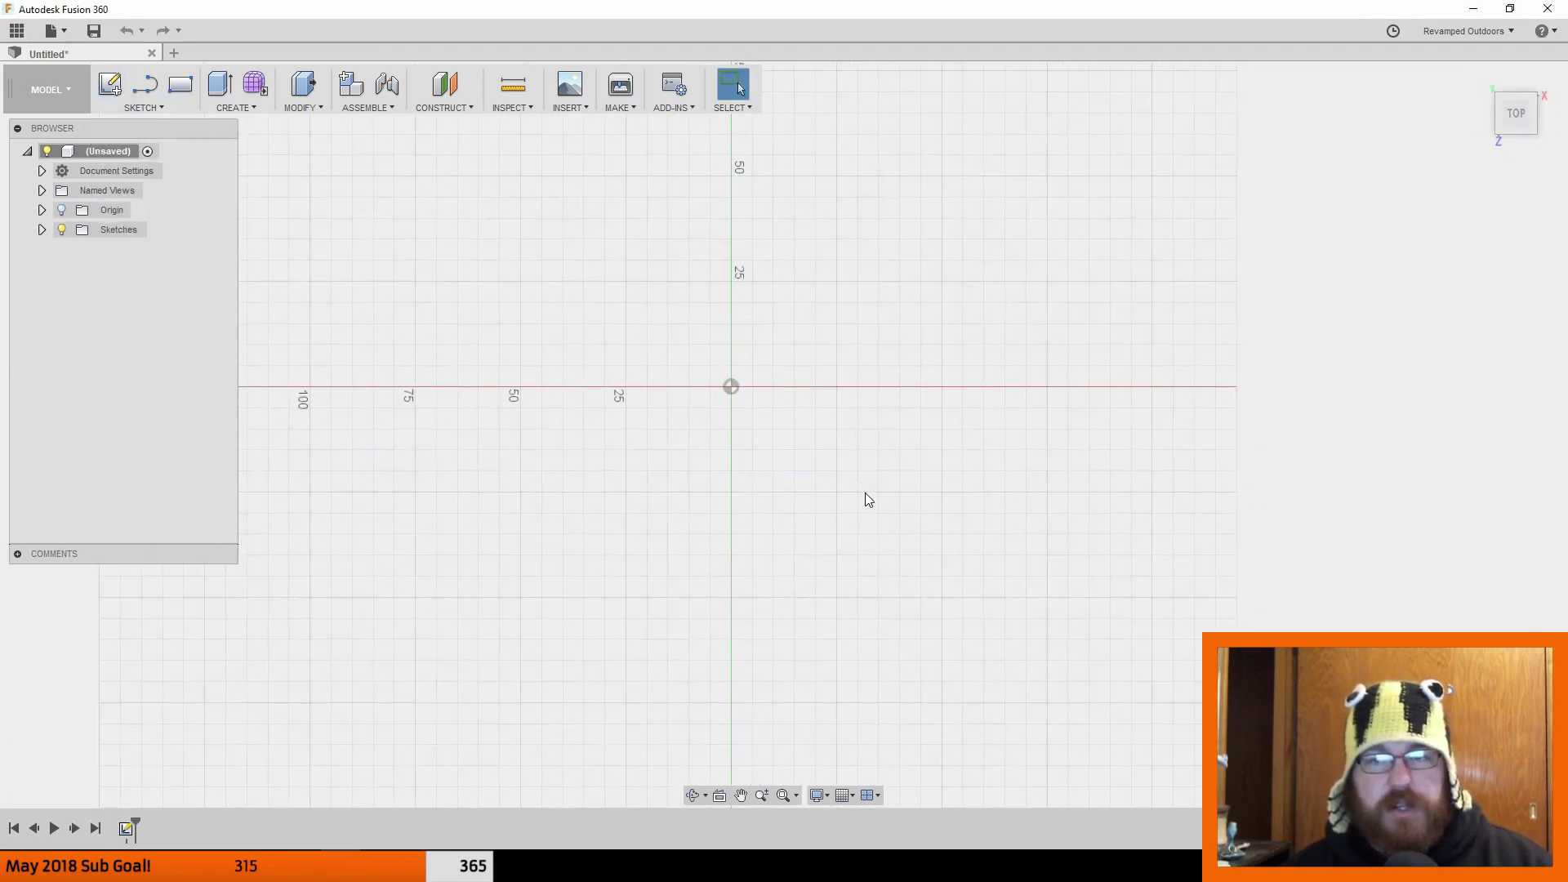
mouse_move(841, 359)
middle_down()
mouse_move(851, 406)
mouse_move(784, 561)
middle_up()
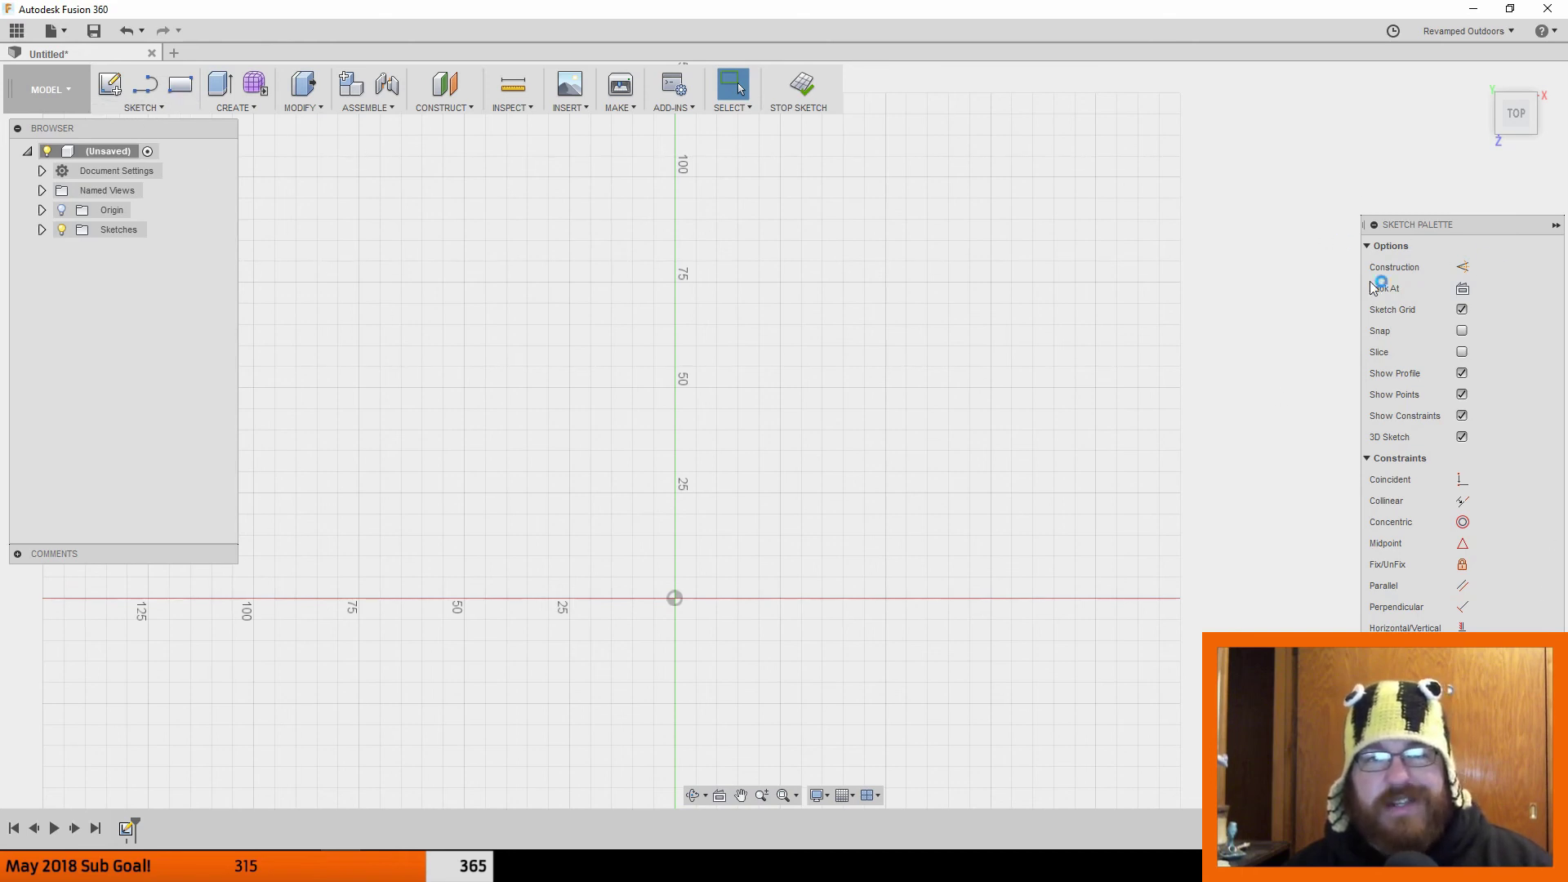
Step: Start a fit-point spline at the origin and run it up past the 75 mm mark
click(133, 107)
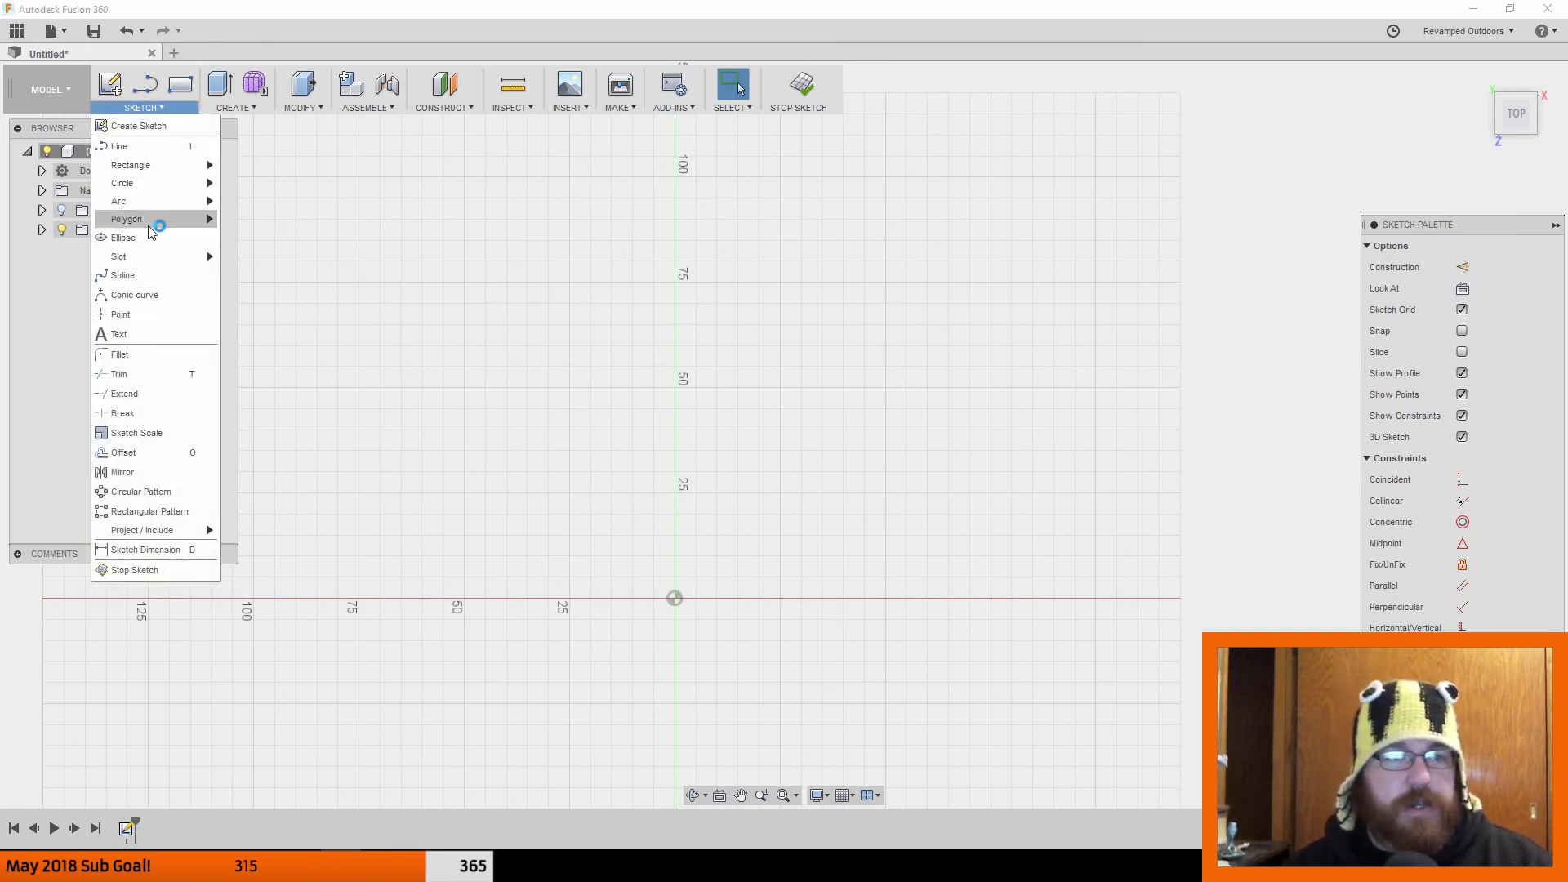
click(149, 275)
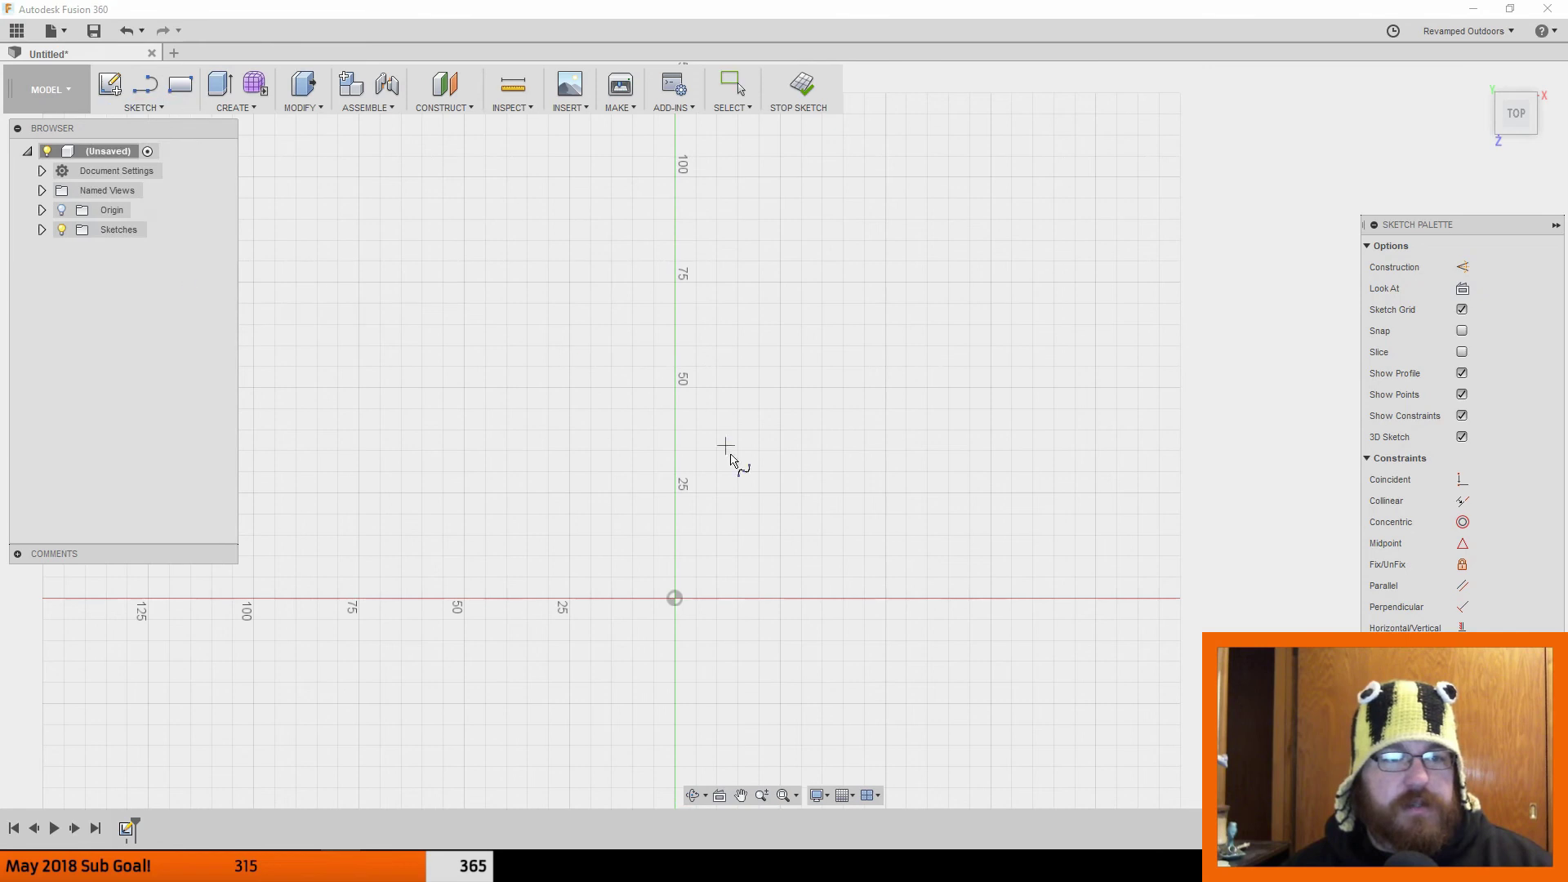
click(675, 599)
click(689, 584)
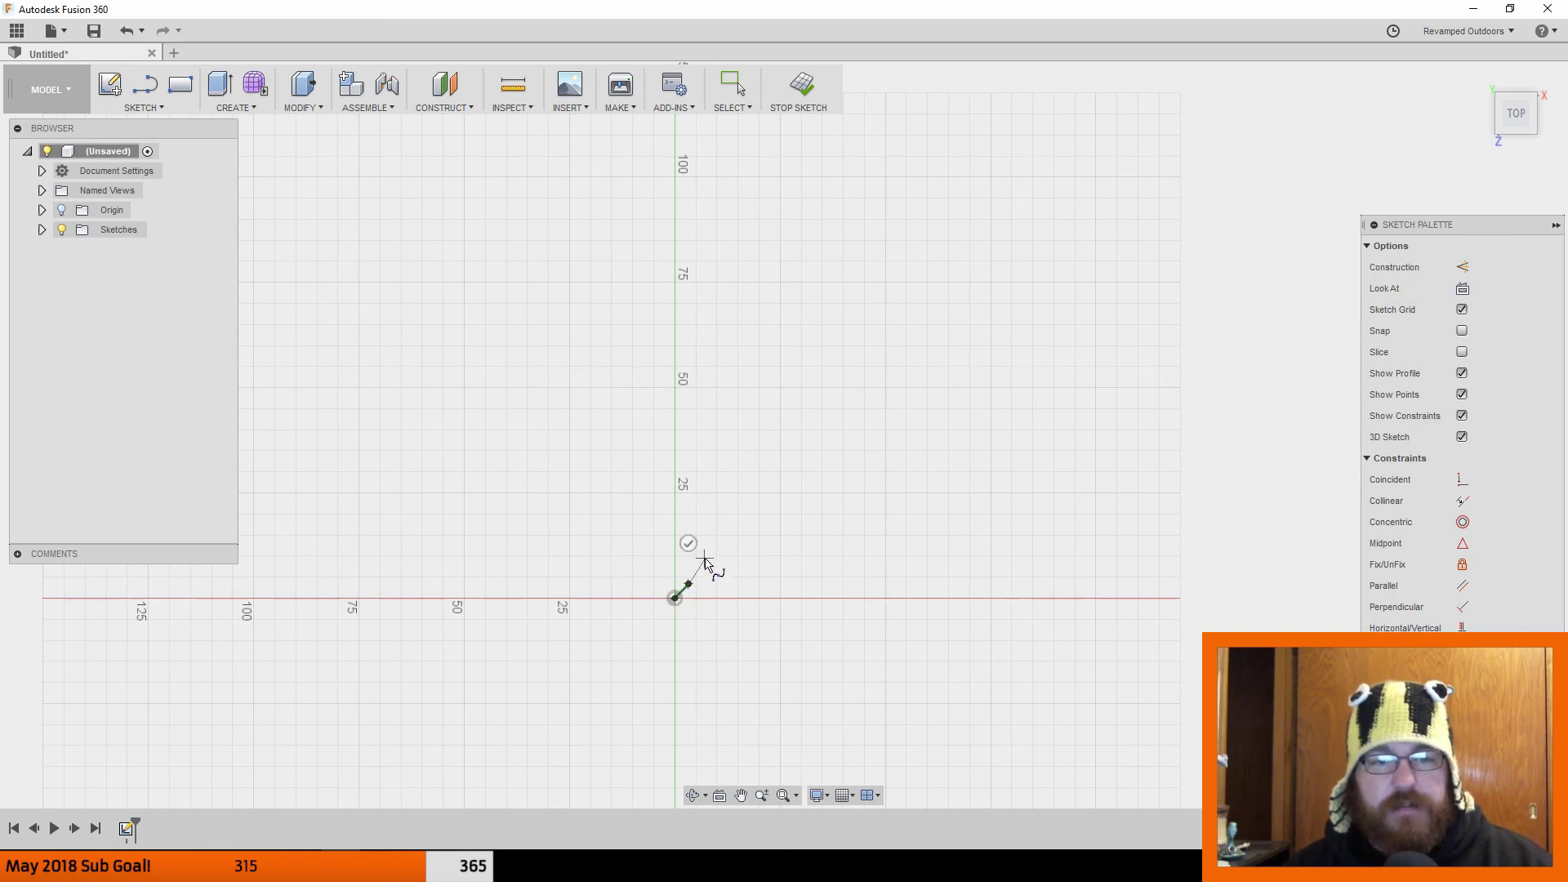
click(705, 537)
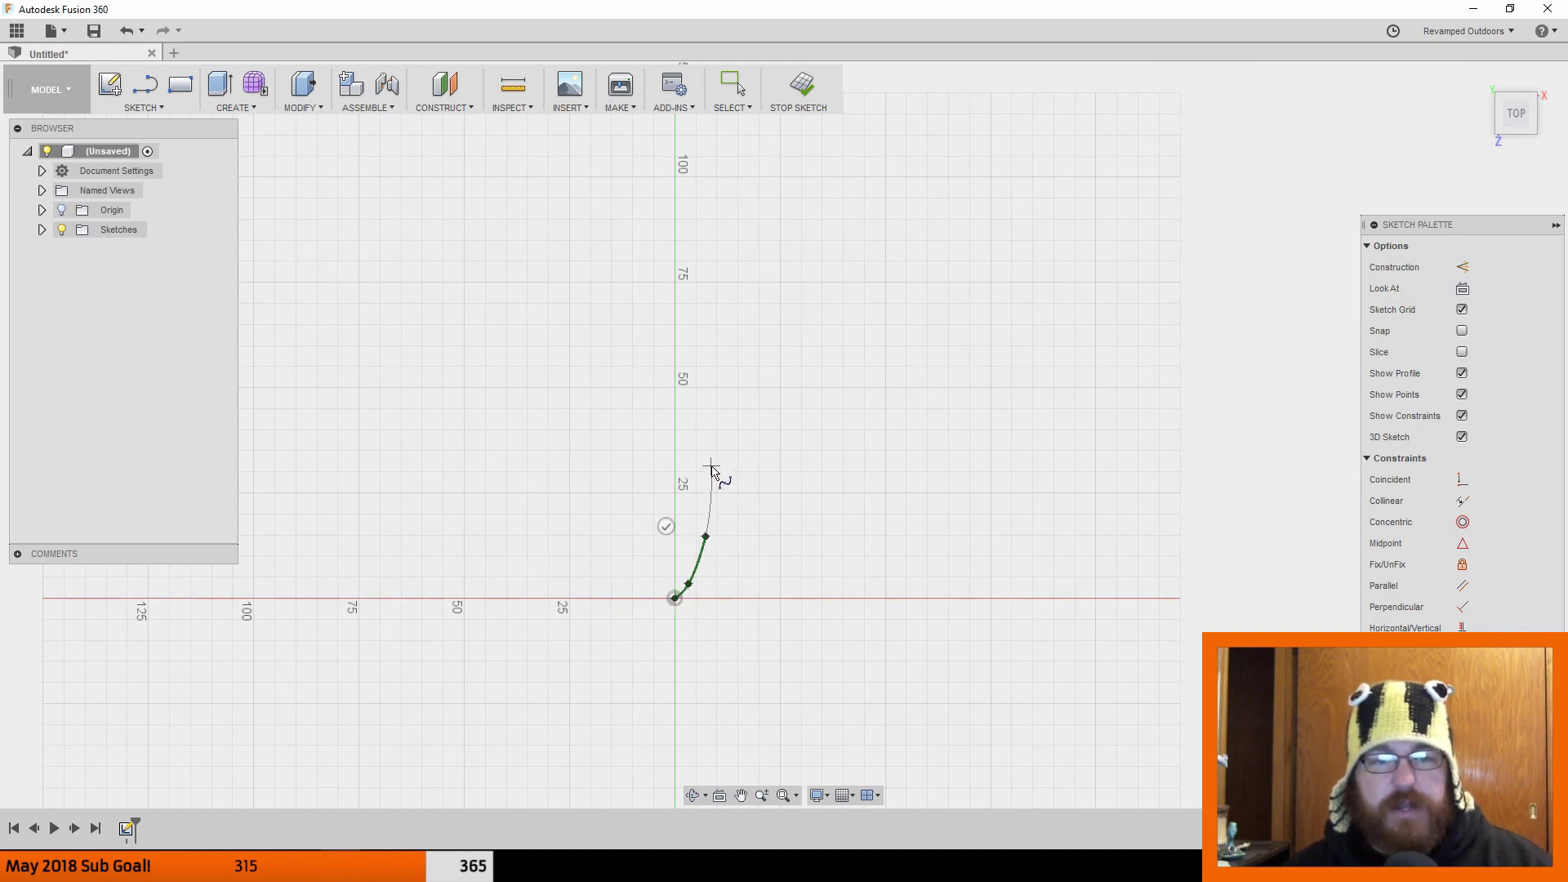
click(711, 467)
click(705, 393)
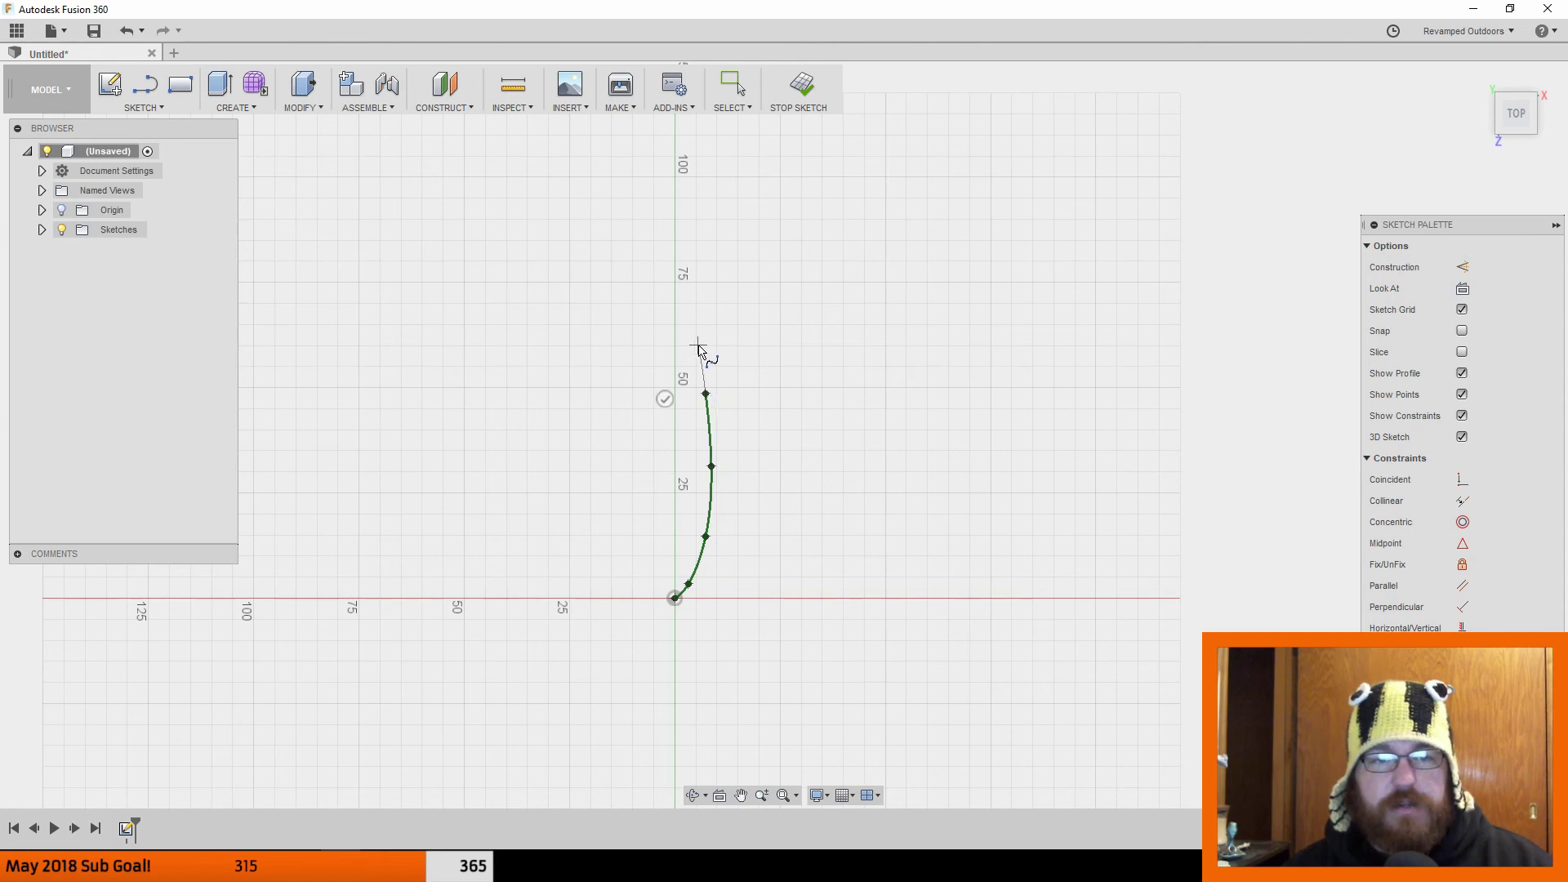
click(699, 346)
click(686, 290)
click(692, 252)
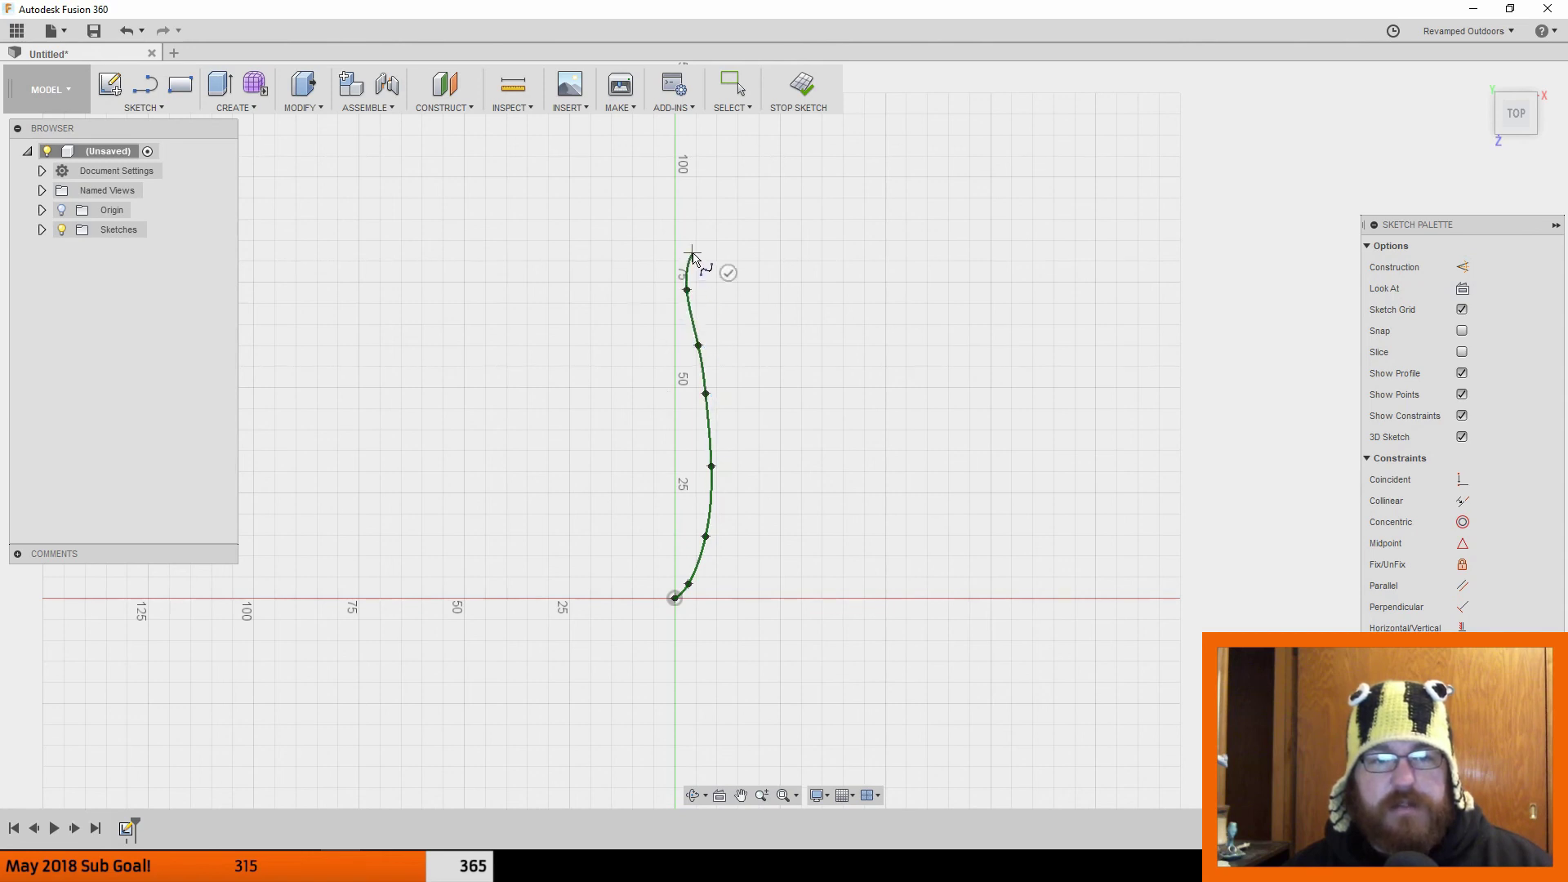
Step: Extend the spline to about 100 mm, hook it back left to the vertical axis, and finish
middle_drag(771, 189, 708, 502)
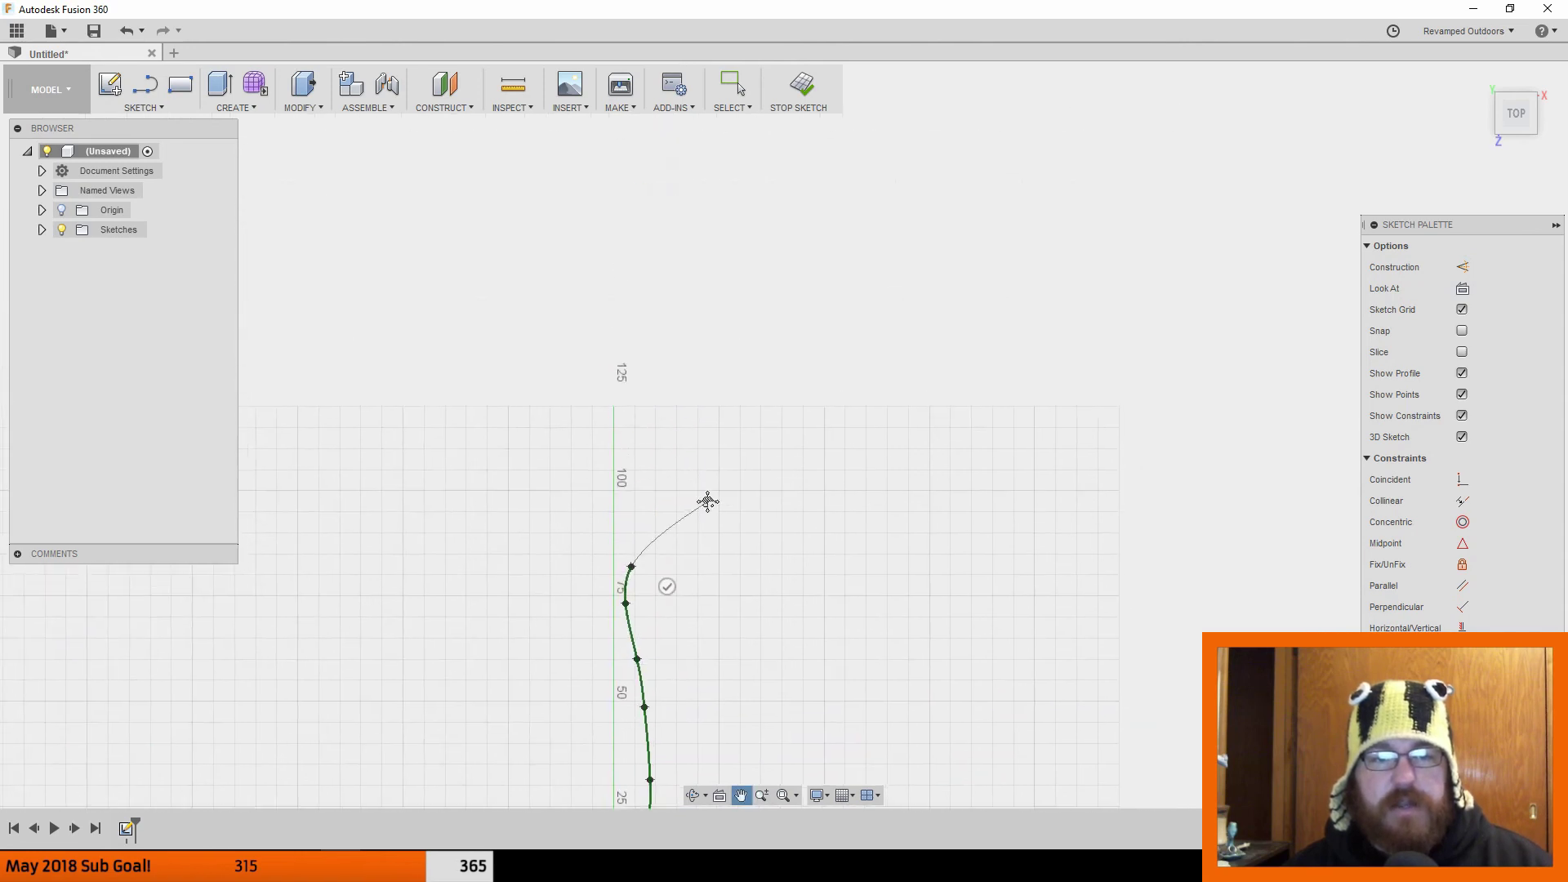
click(651, 524)
click(671, 493)
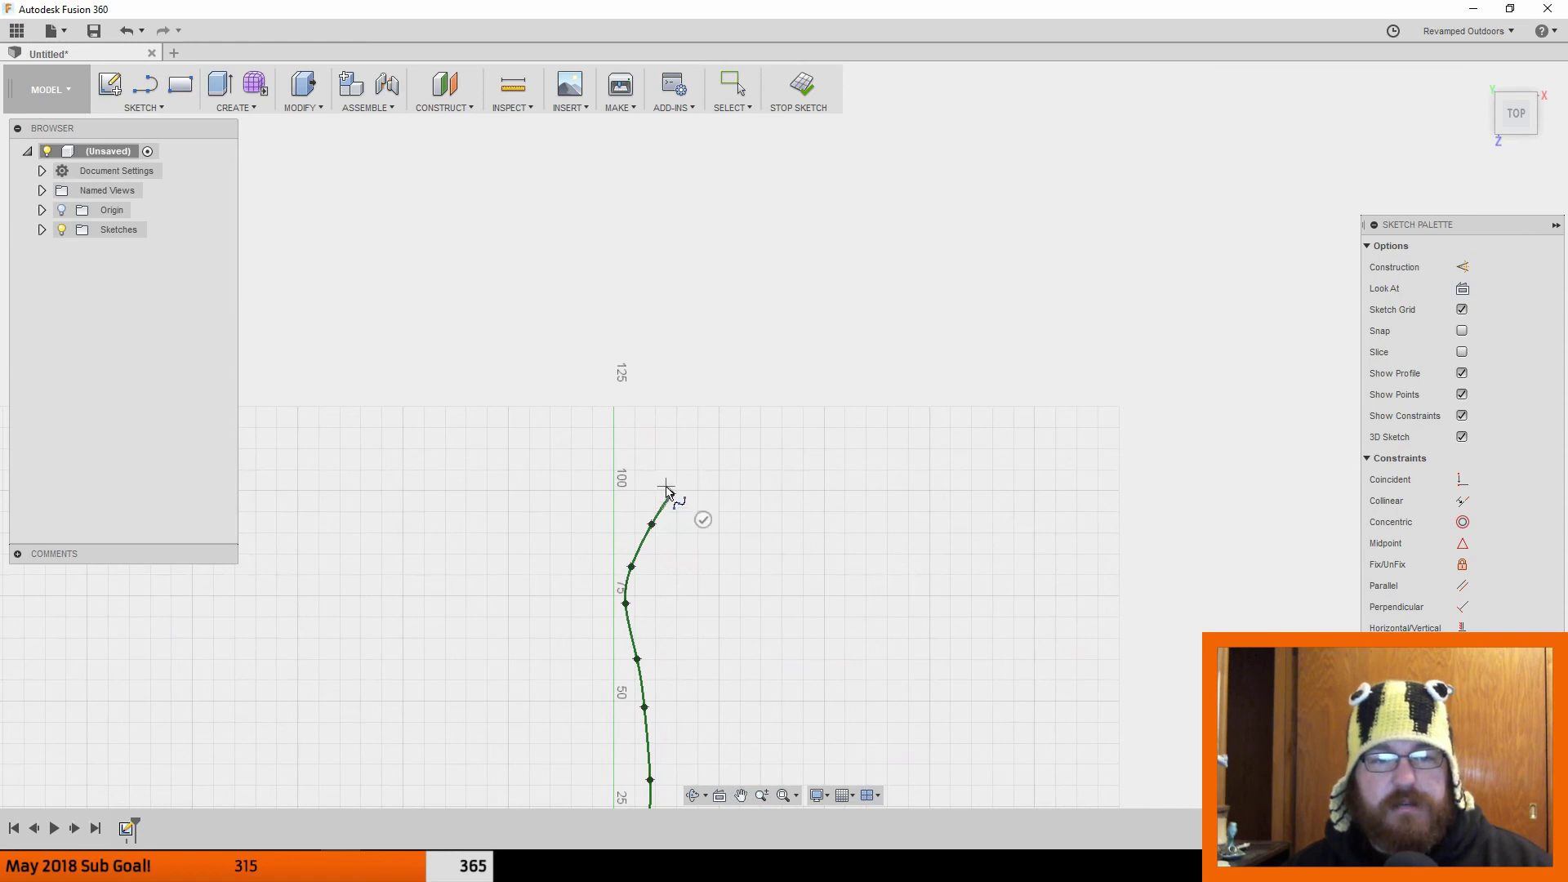
click(661, 489)
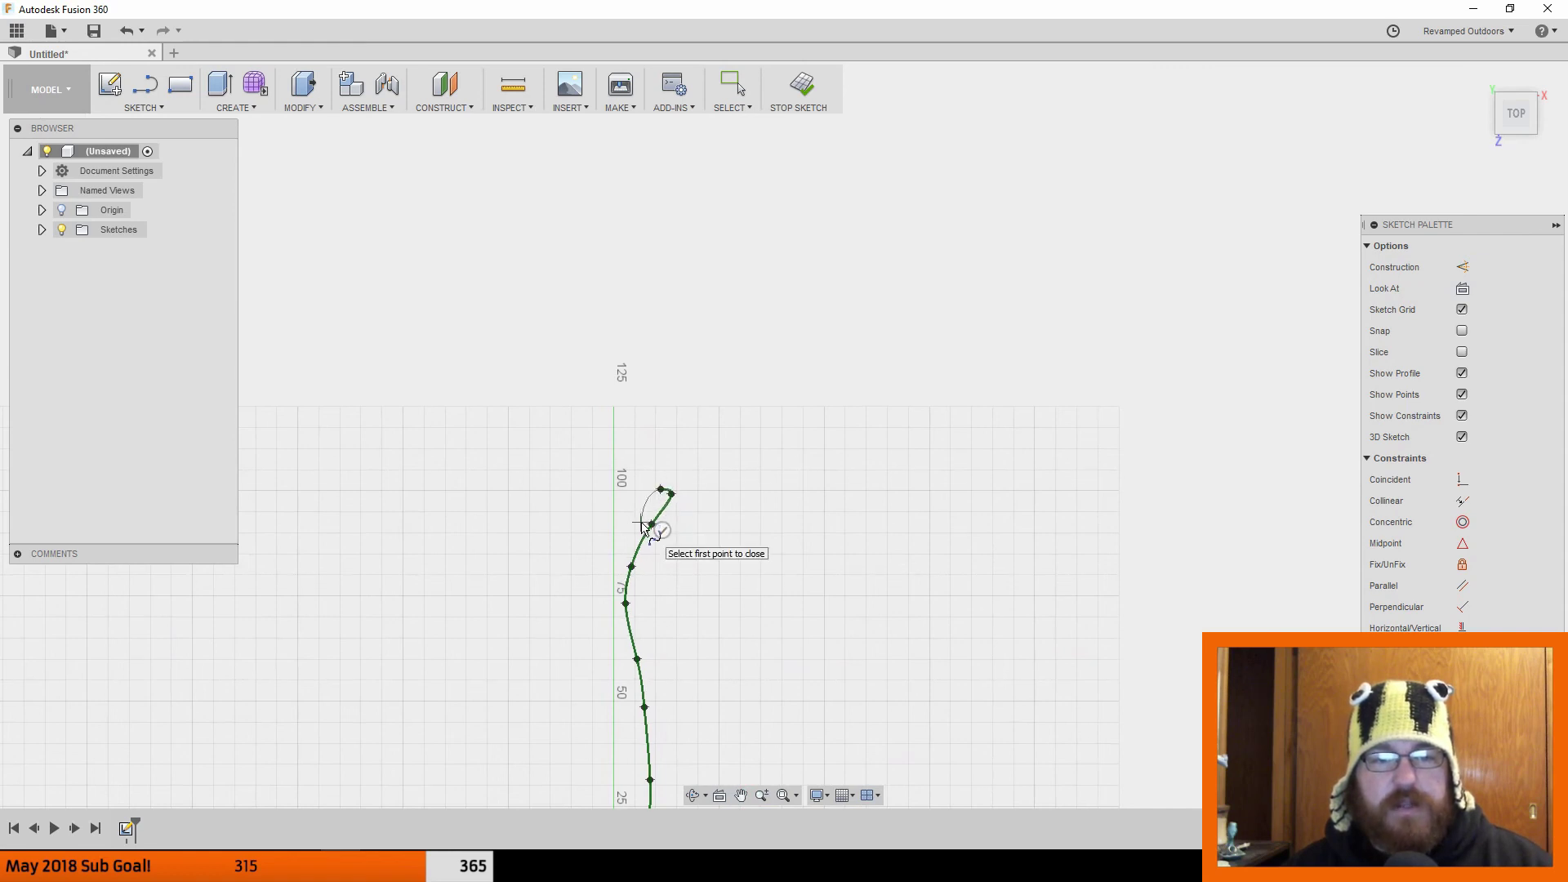
click(641, 522)
click(626, 538)
click(613, 543)
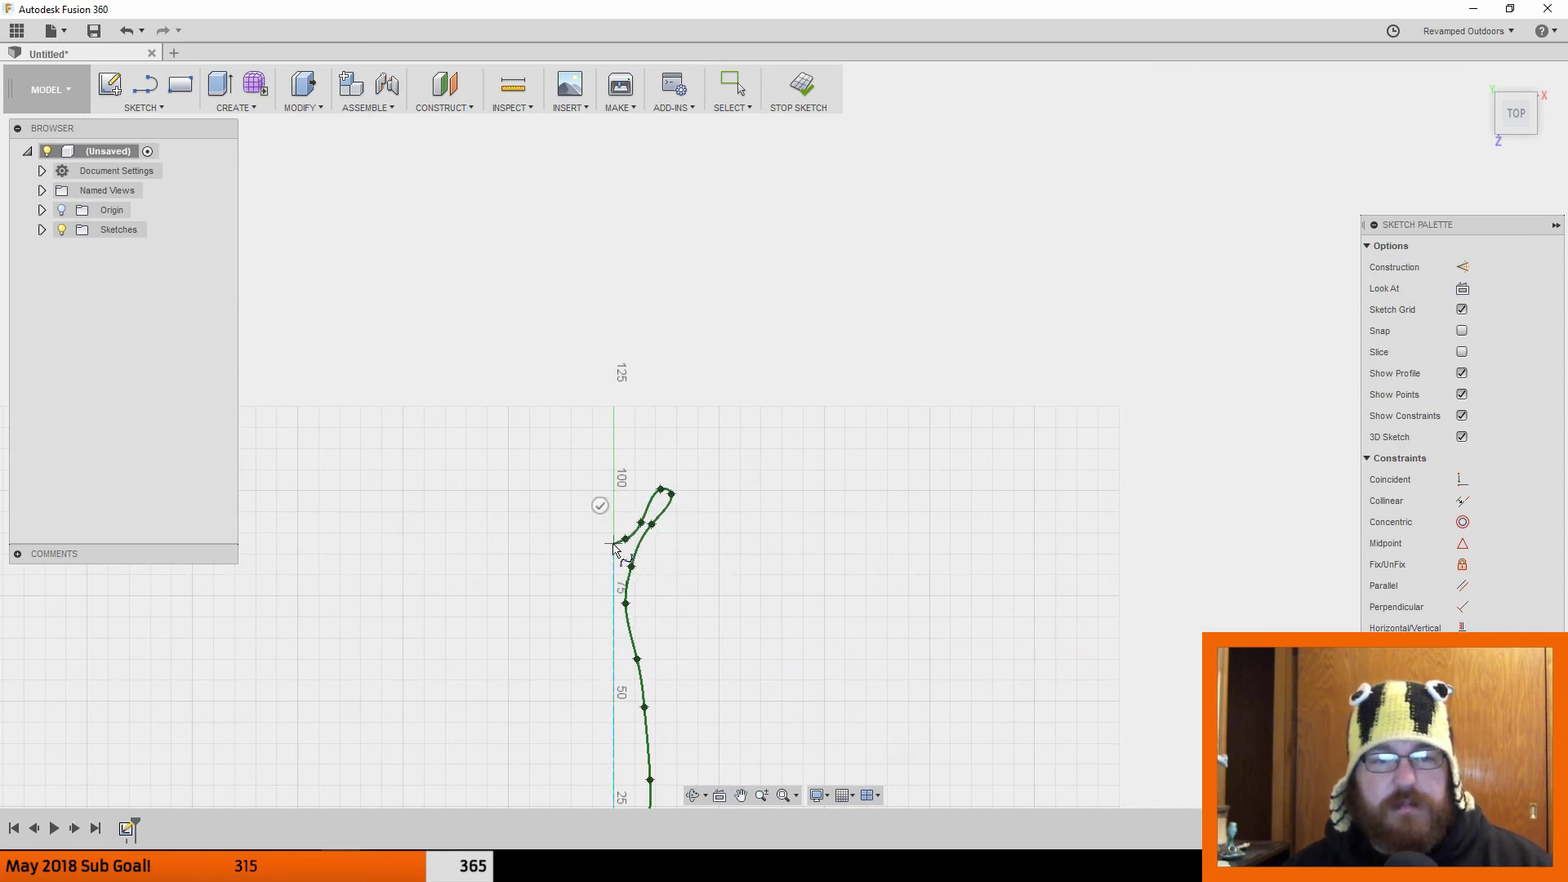
middle_drag(703, 595, 722, 325)
click(648, 255)
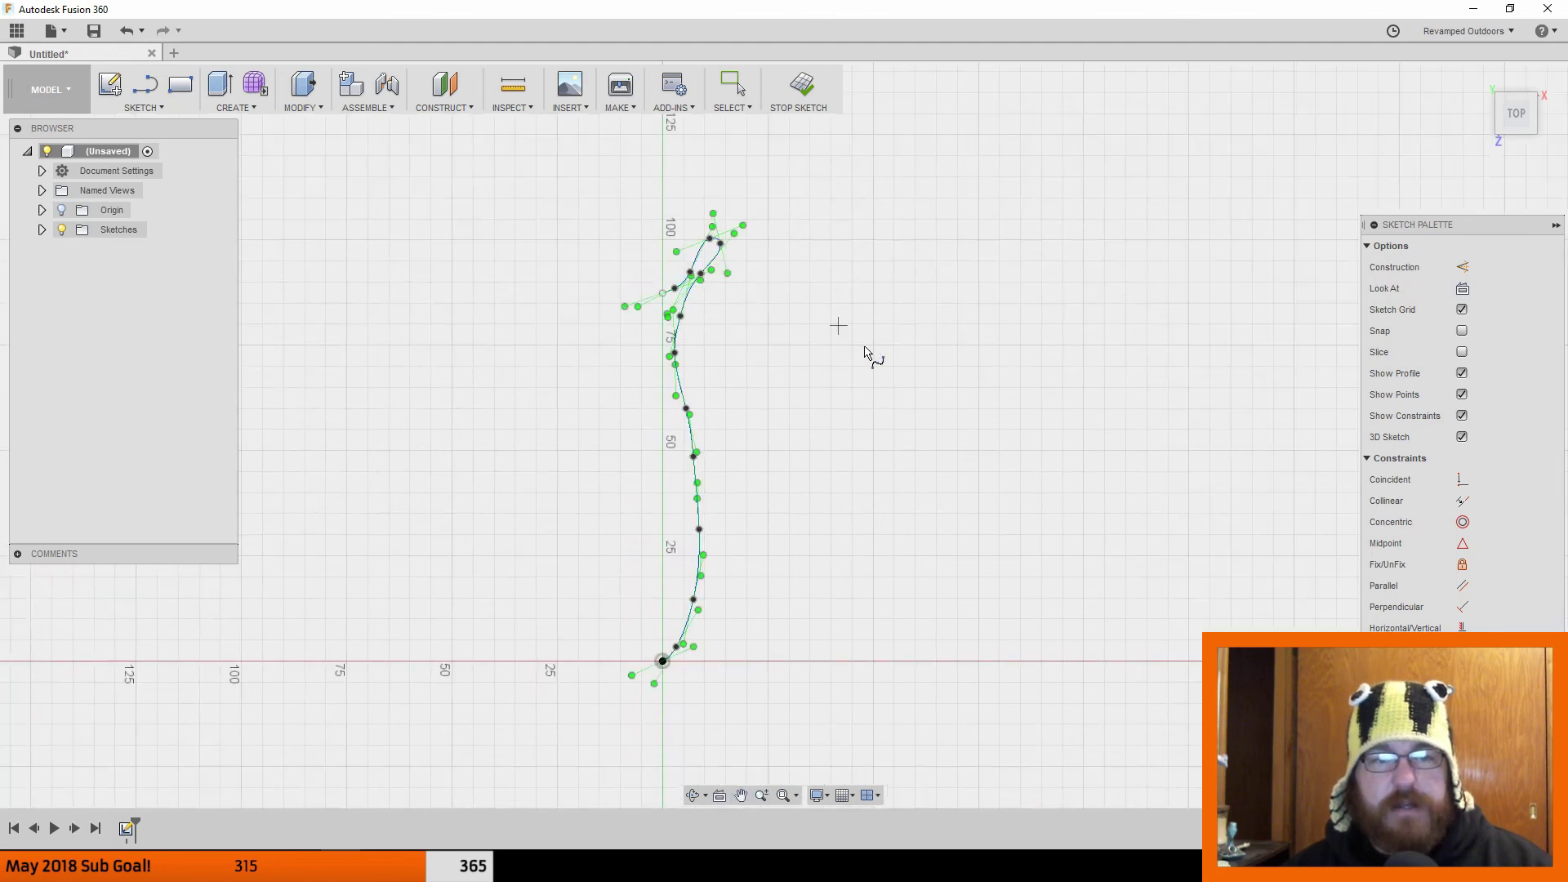
Step: Move the spline's top endpoint slightly up and right
middle_drag(728, 391, 698, 465)
click(732, 84)
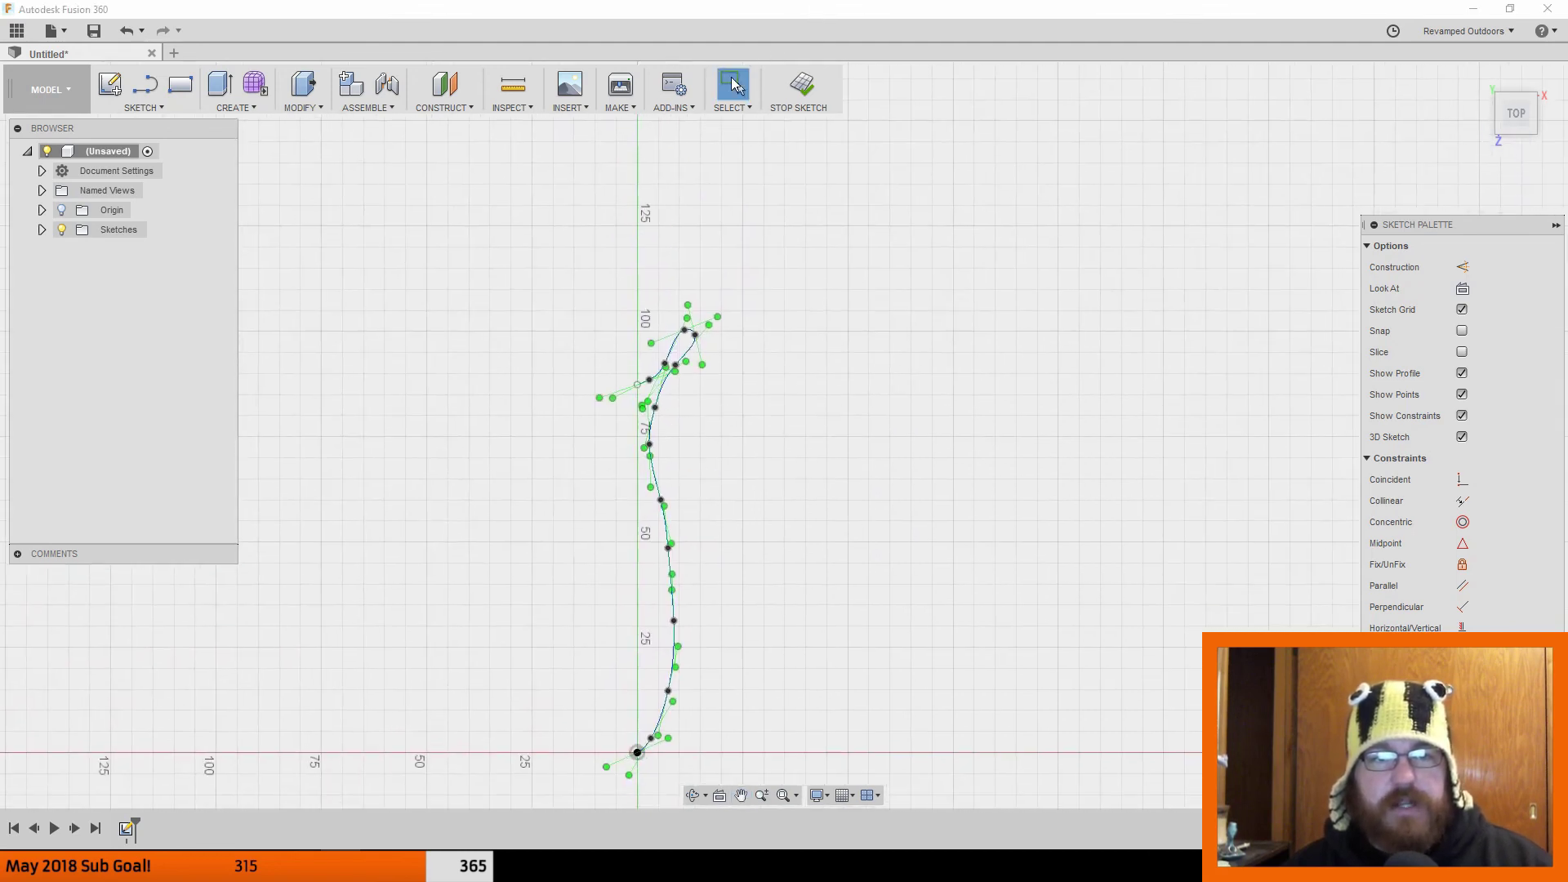
click(686, 341)
drag(693, 336, 700, 322)
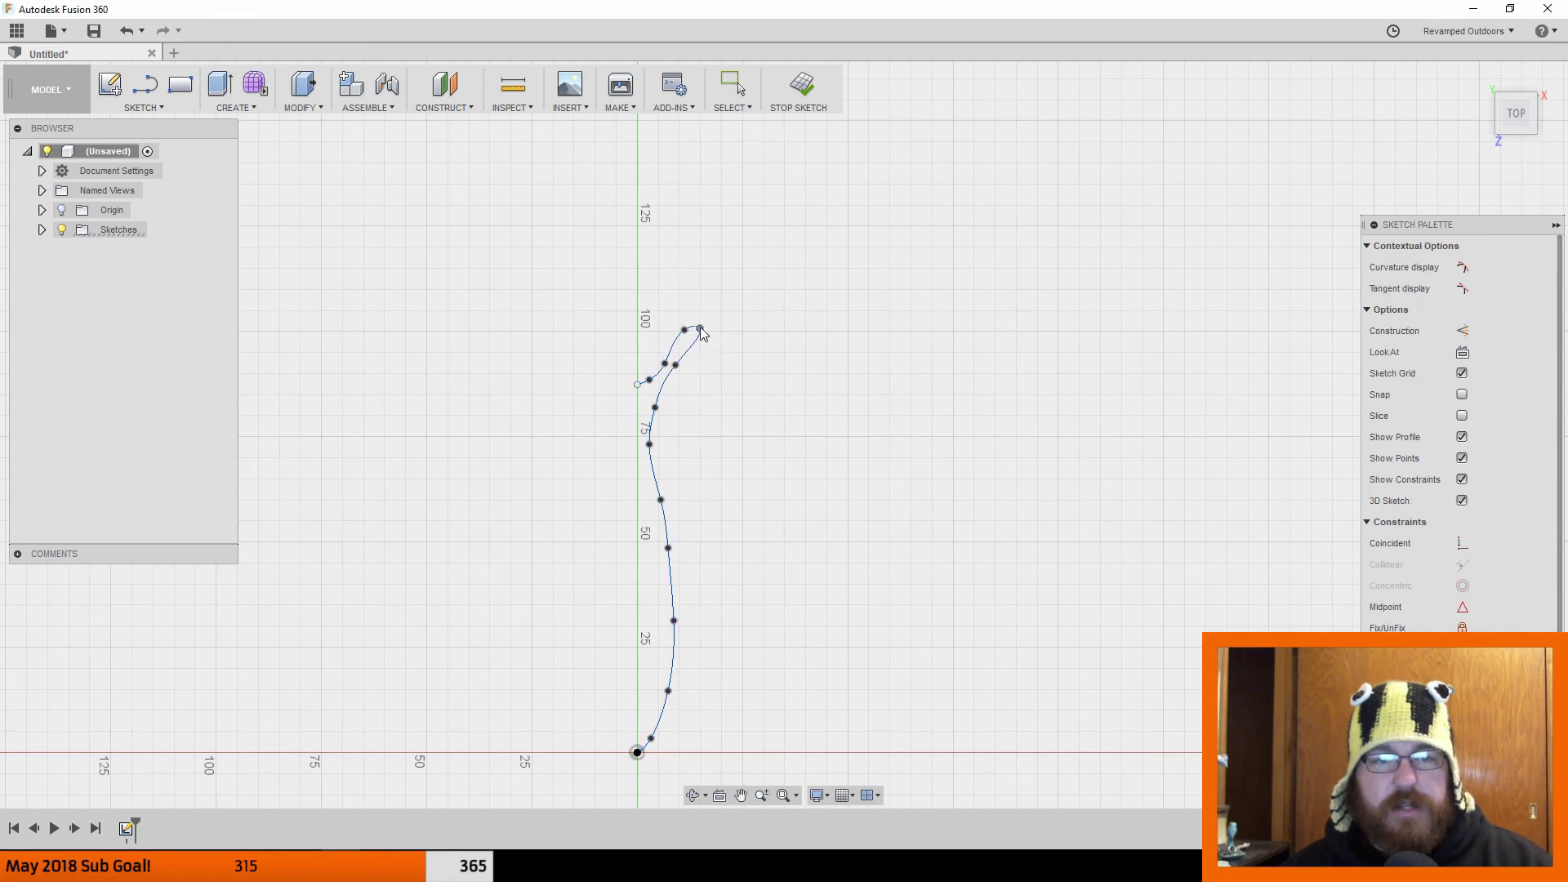
click(731, 88)
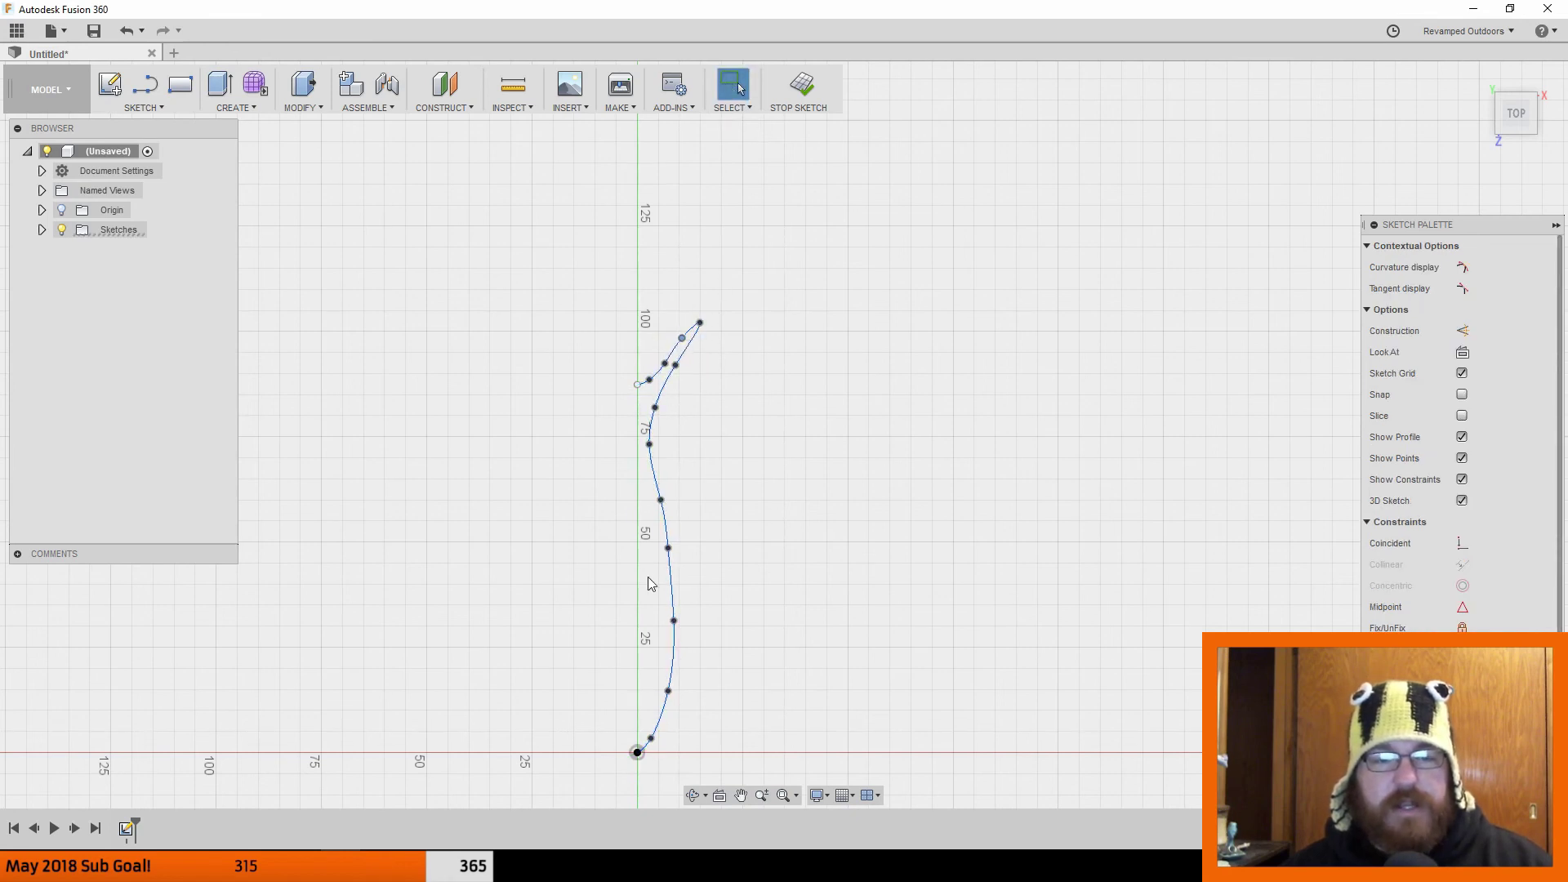
Step: Nudge the upper, middle and lower fit points left to smooth the curve
drag(661, 501, 663, 552)
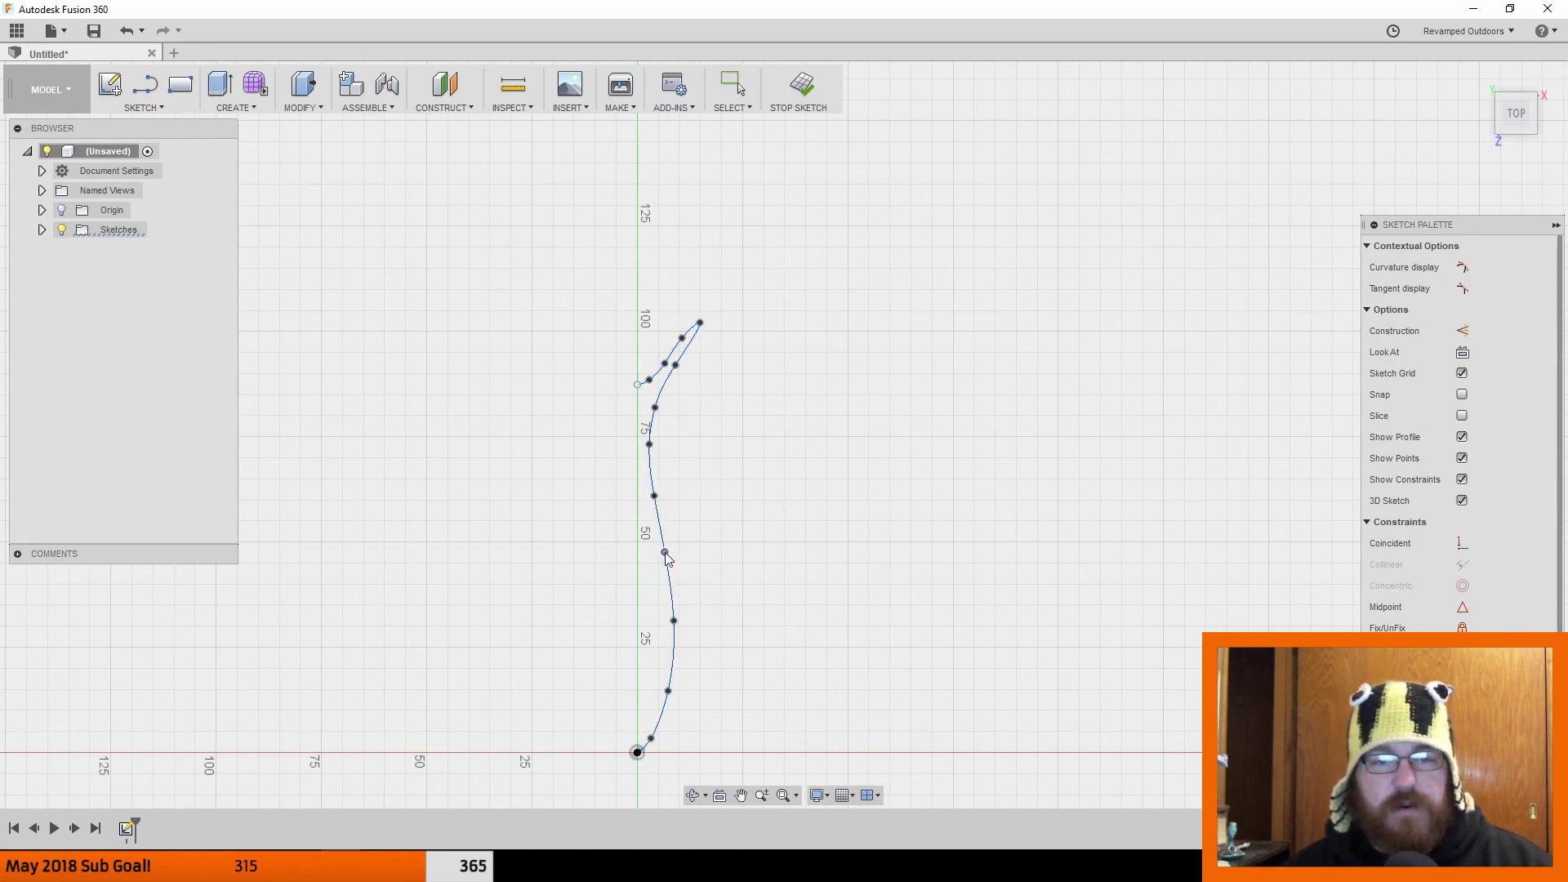
drag(673, 625, 670, 621)
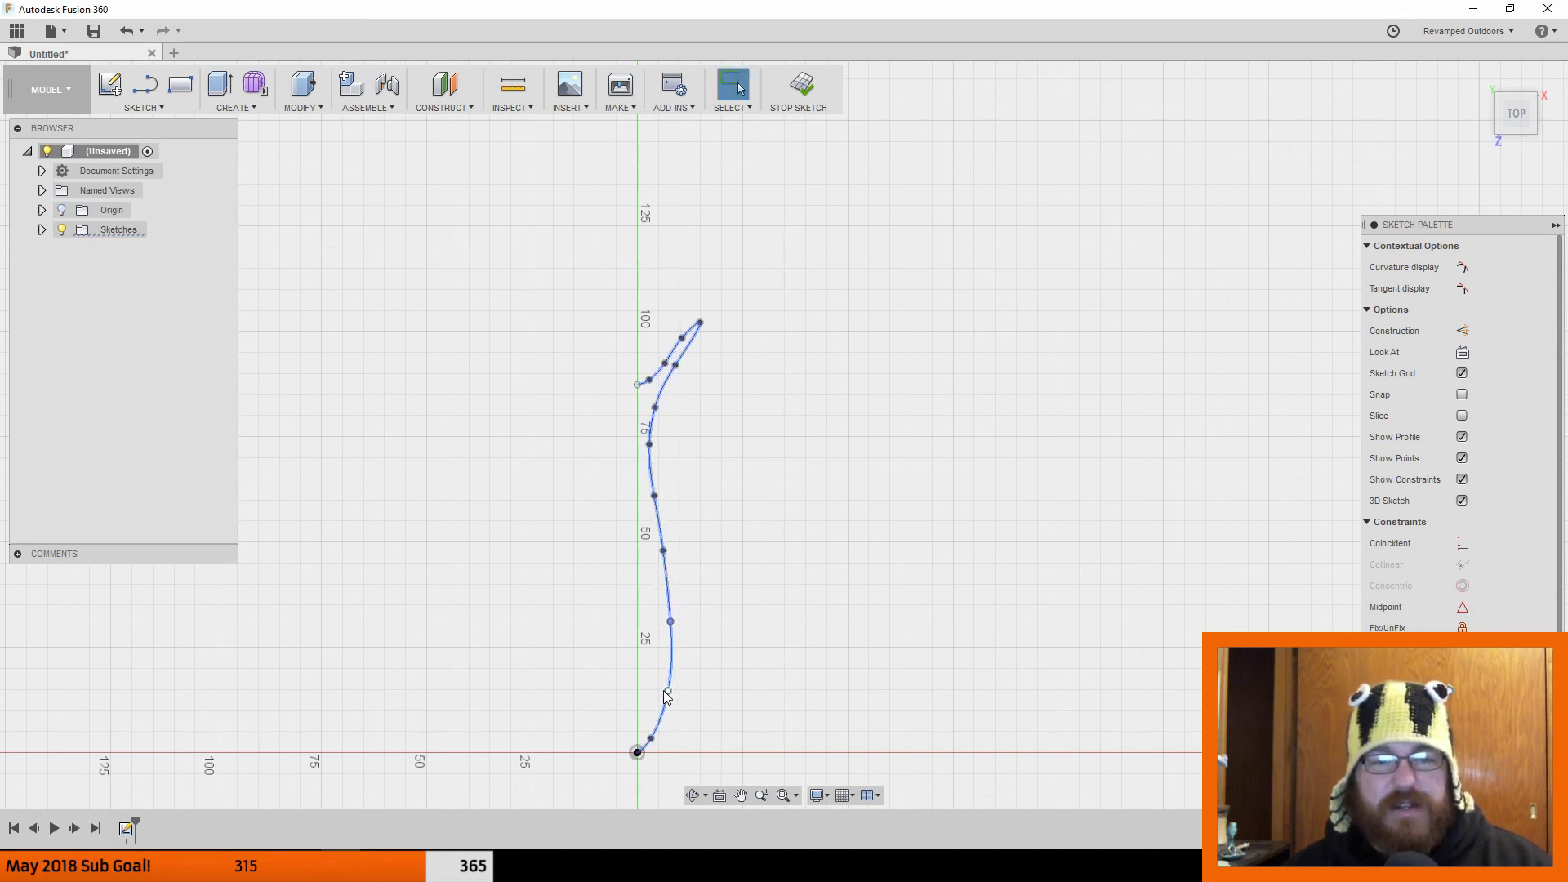
drag(667, 691, 665, 693)
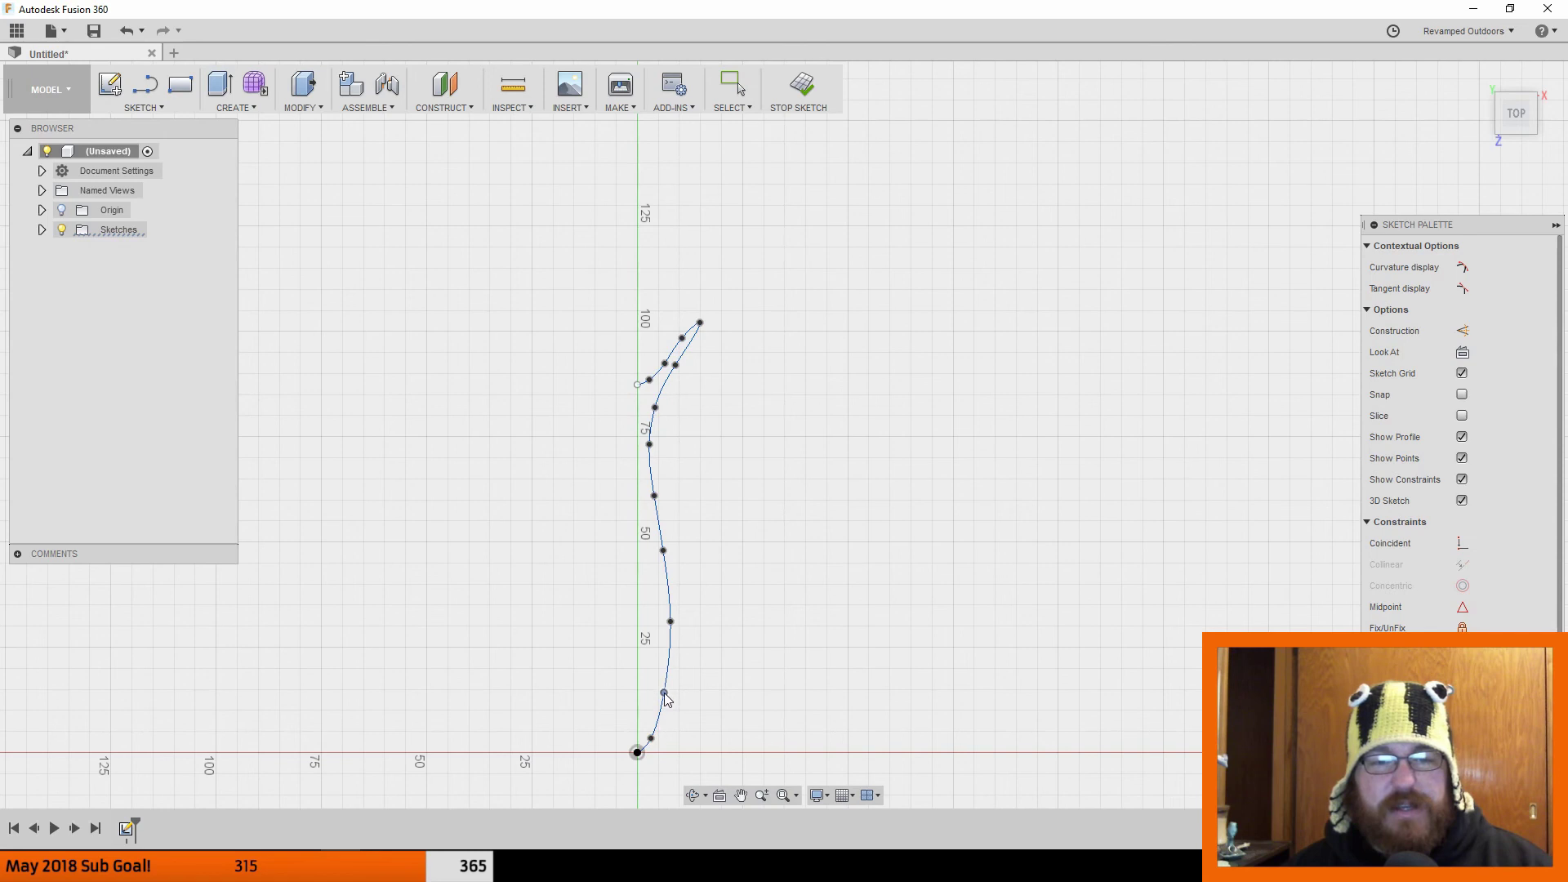
drag(670, 623, 665, 621)
drag(663, 551, 658, 544)
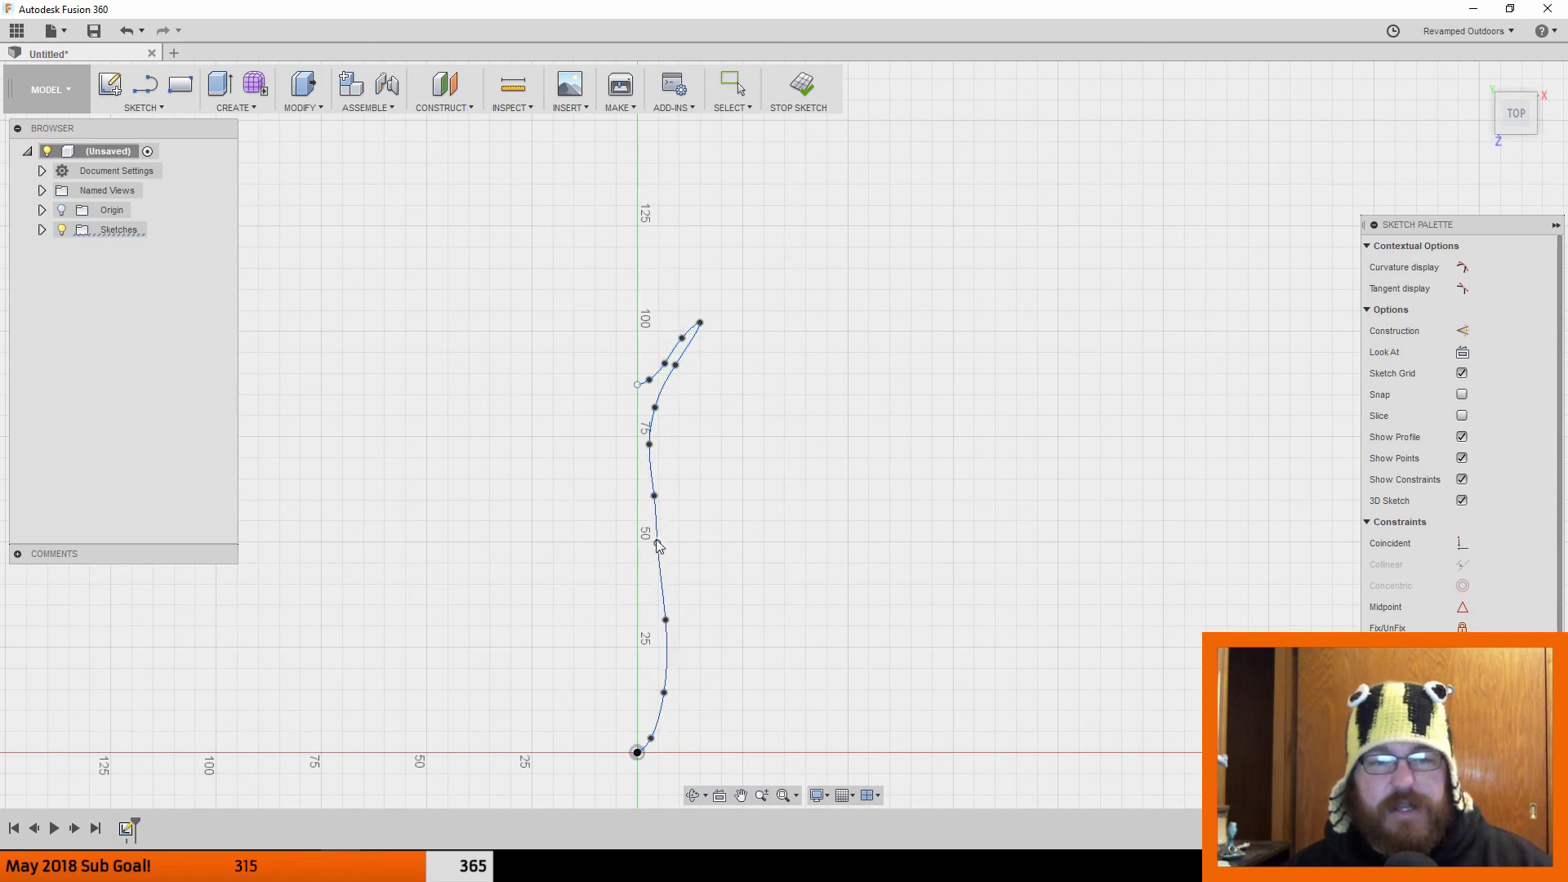
click(650, 497)
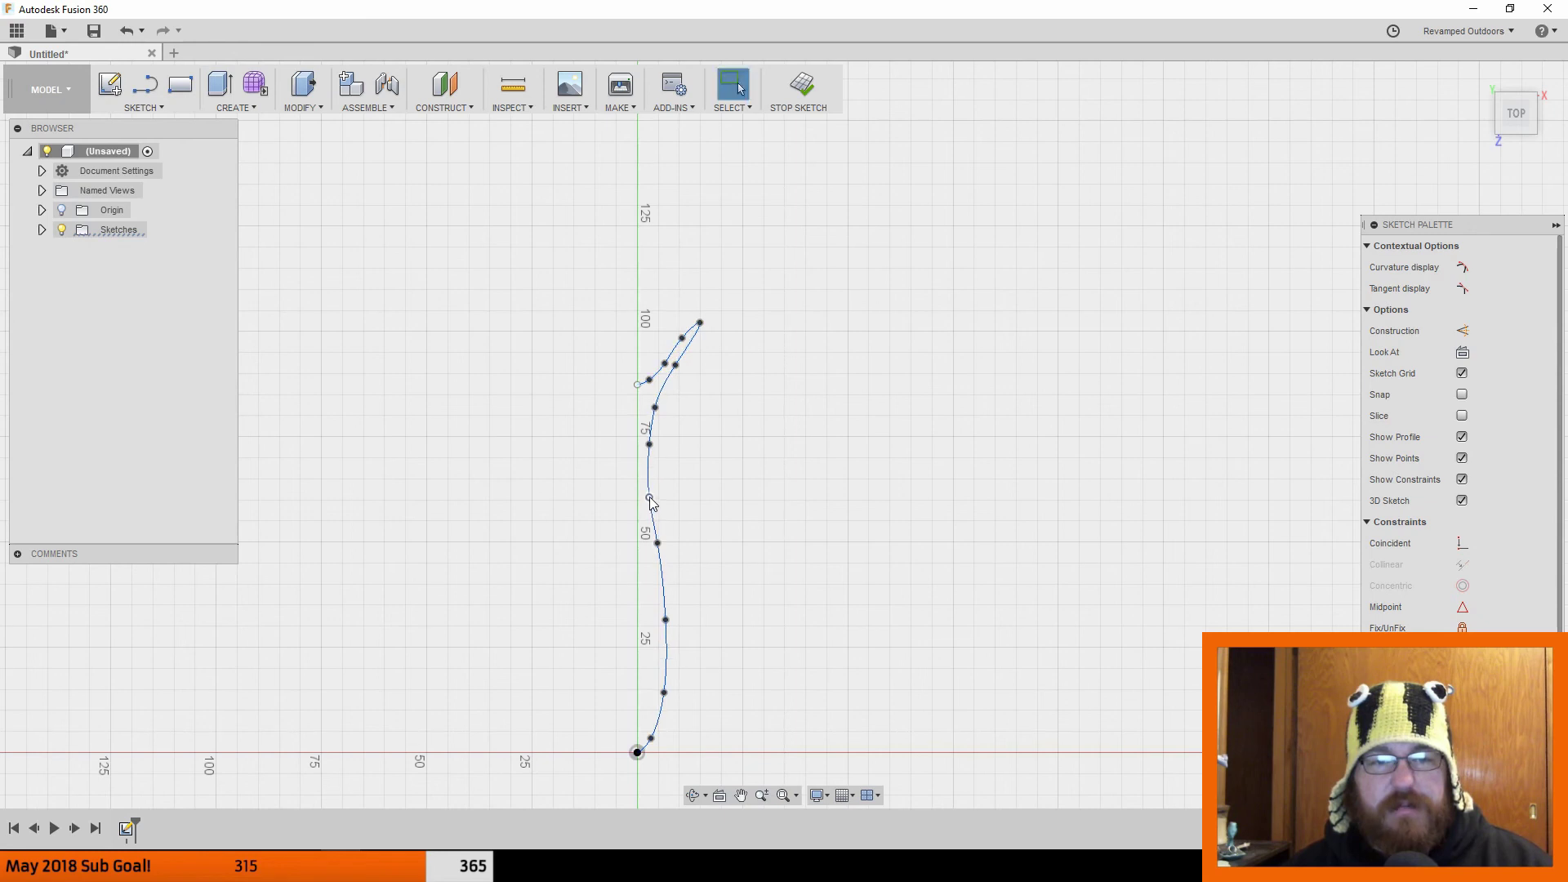
drag(637, 386, 638, 392)
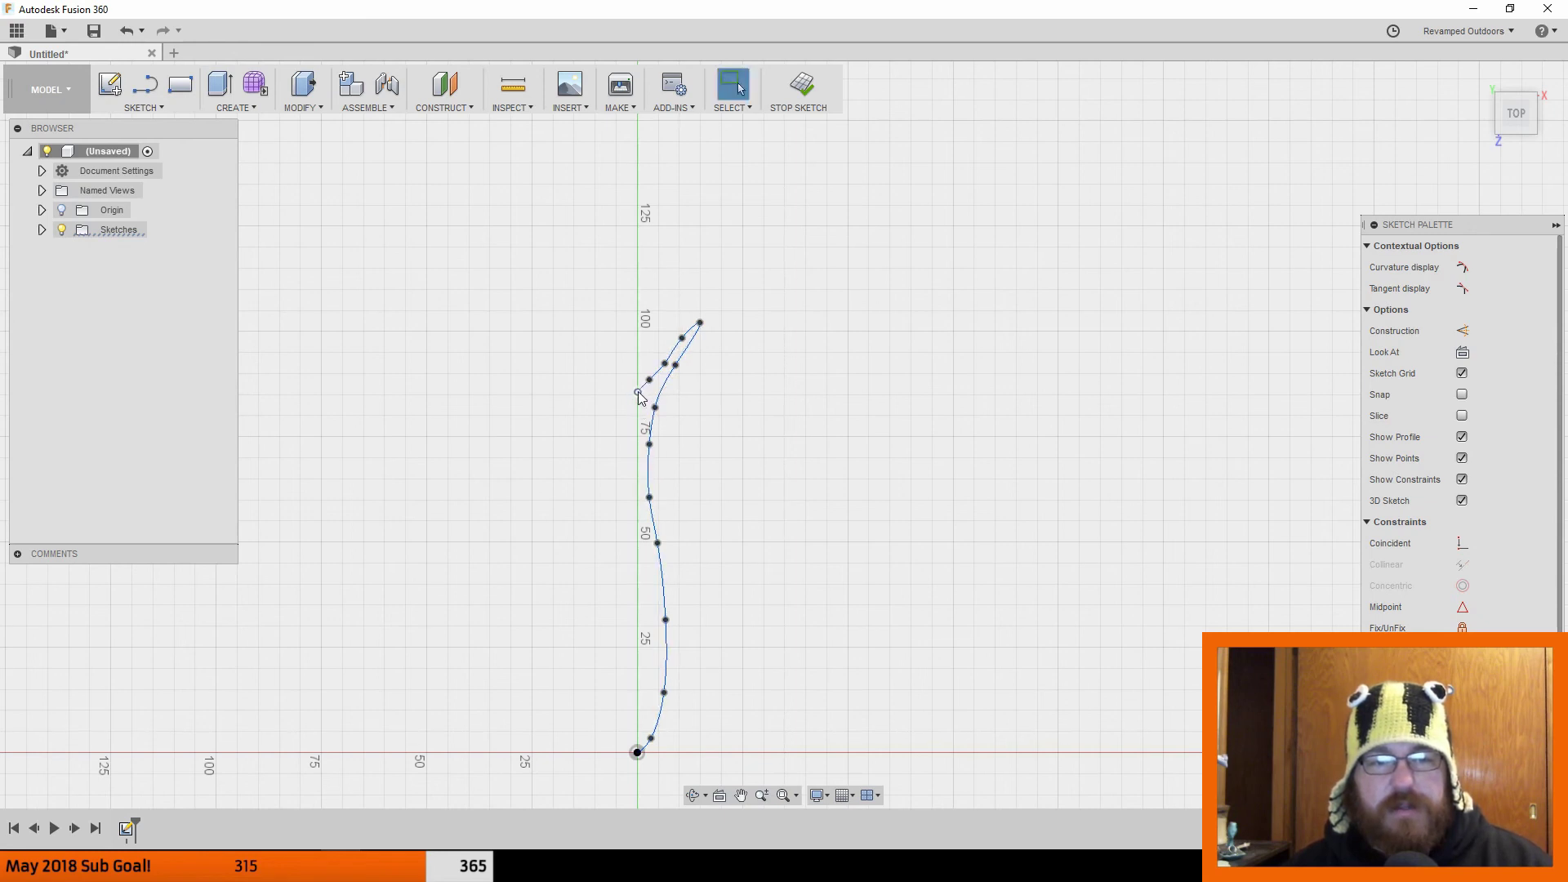
key(ctrl+z)
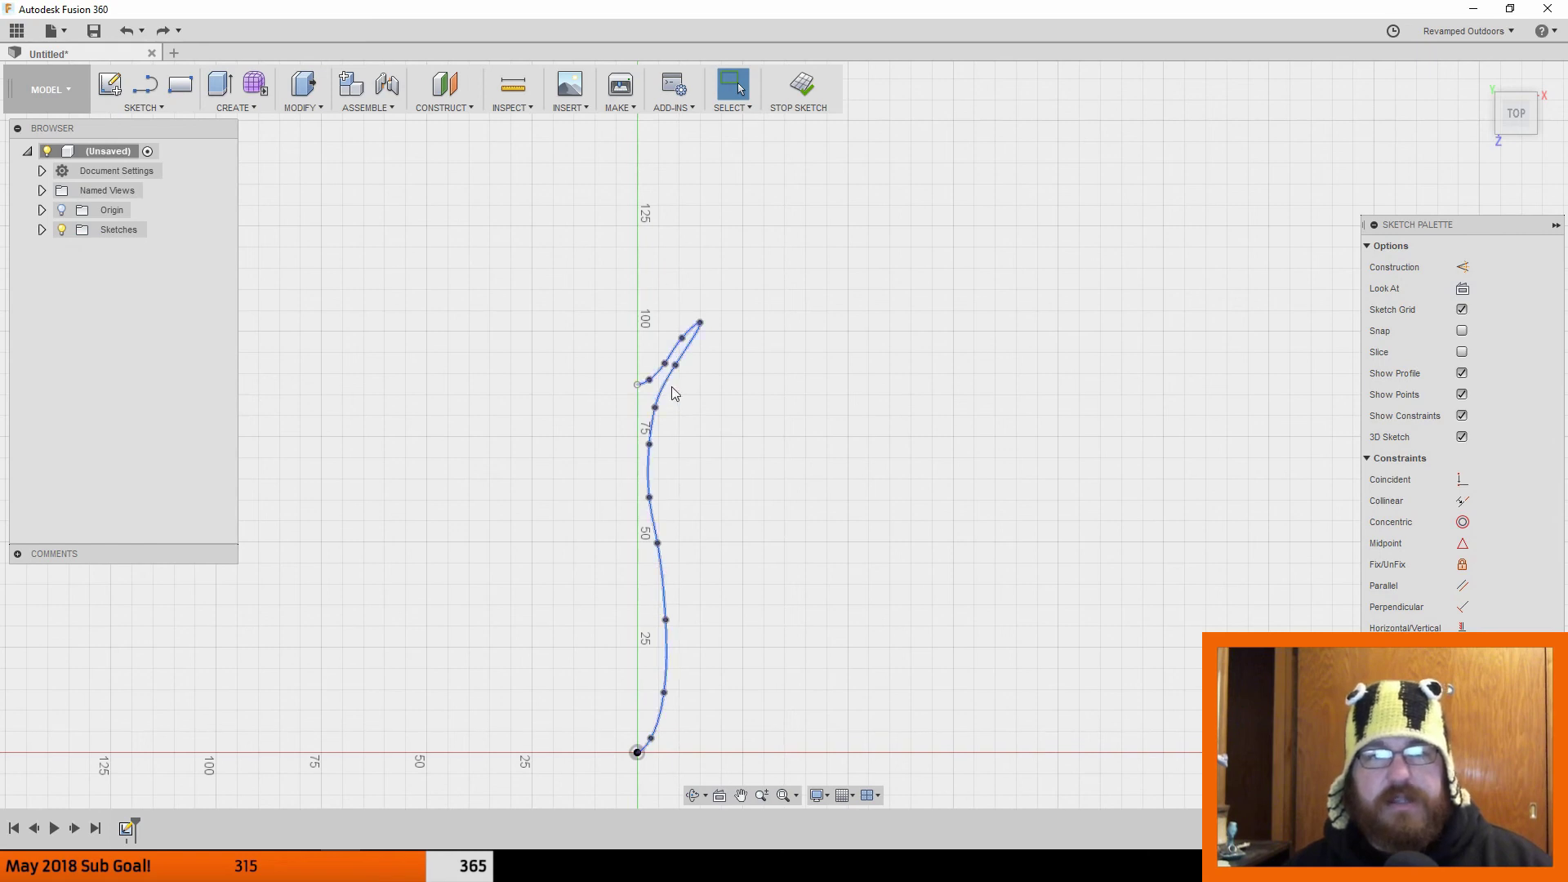
Step: Lower a tail fit point and shift a body fit point to sharpen the tip near 100
click(650, 447)
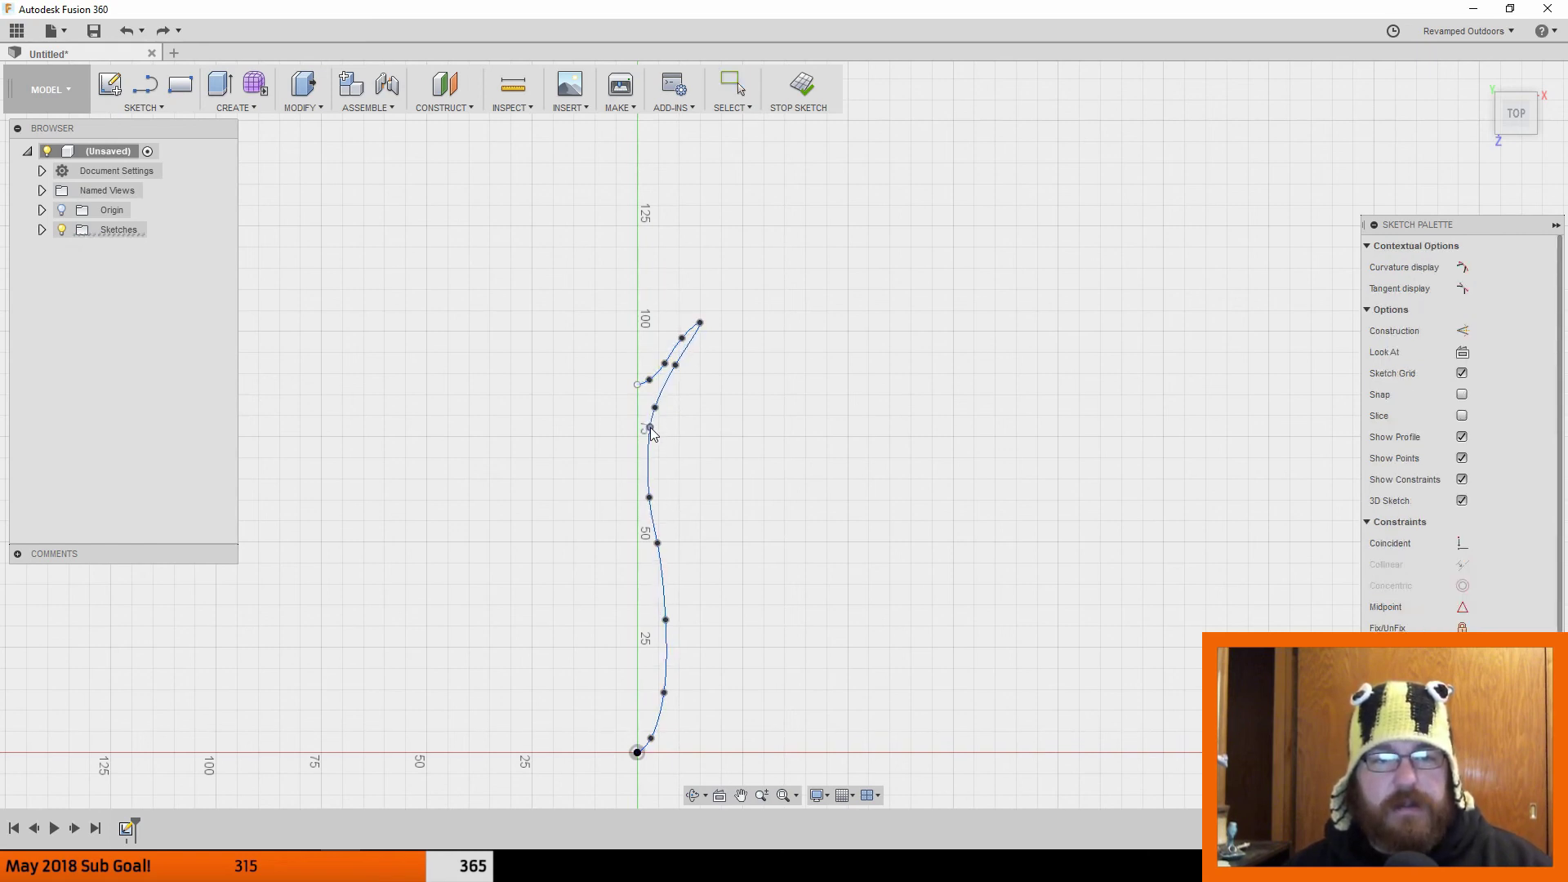
key(Escape)
key(Escape)
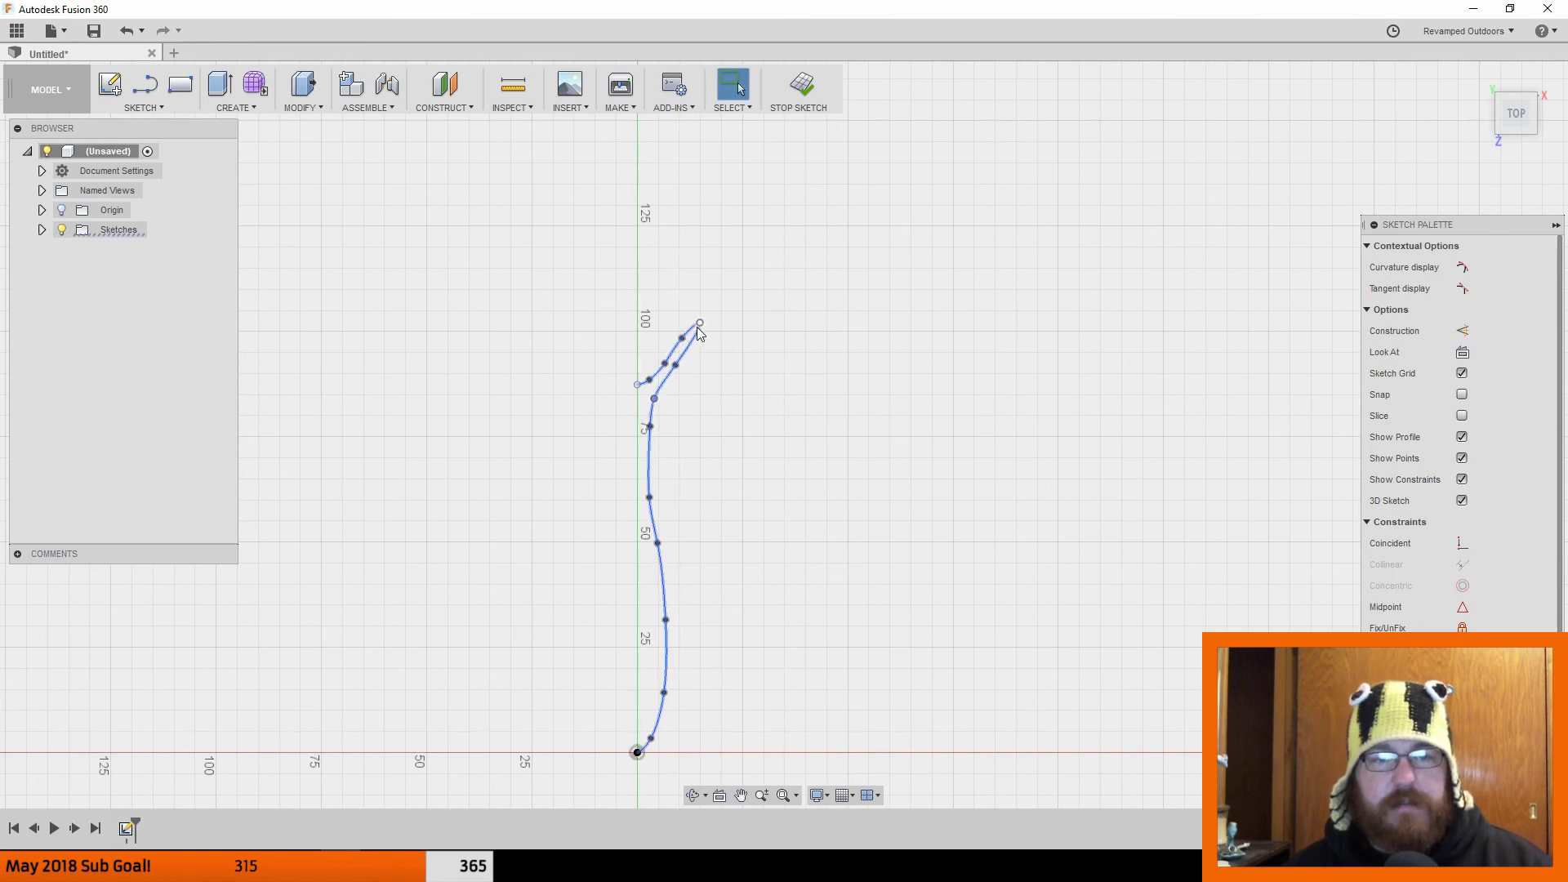
mouse_move(682, 338)
mouse_down()
mouse_move(690, 324)
mouse_move(677, 351)
mouse_up()
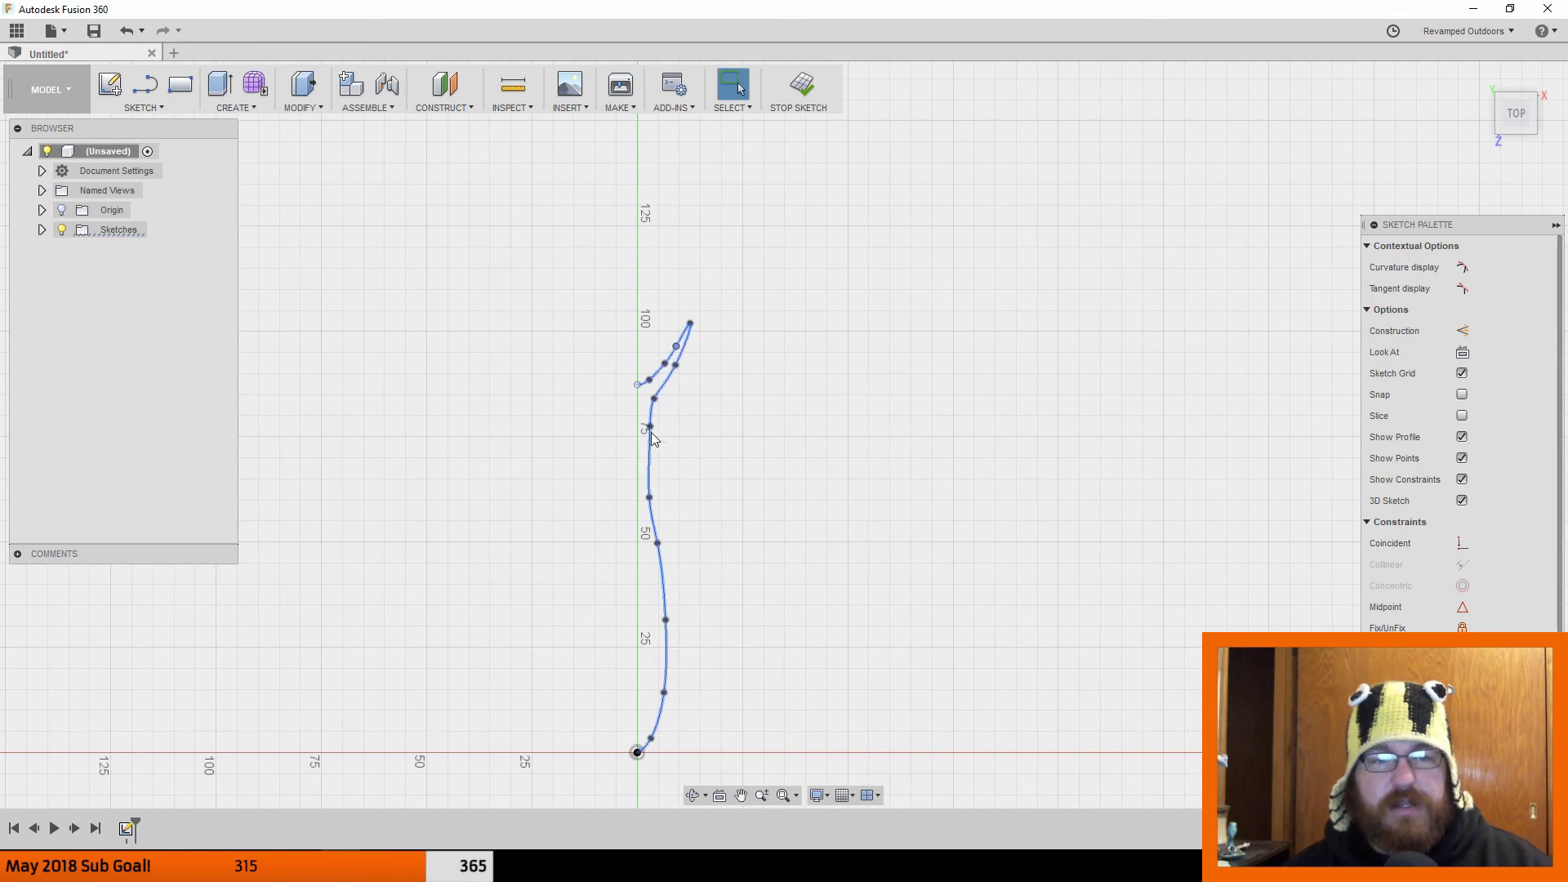
drag(650, 428, 669, 381)
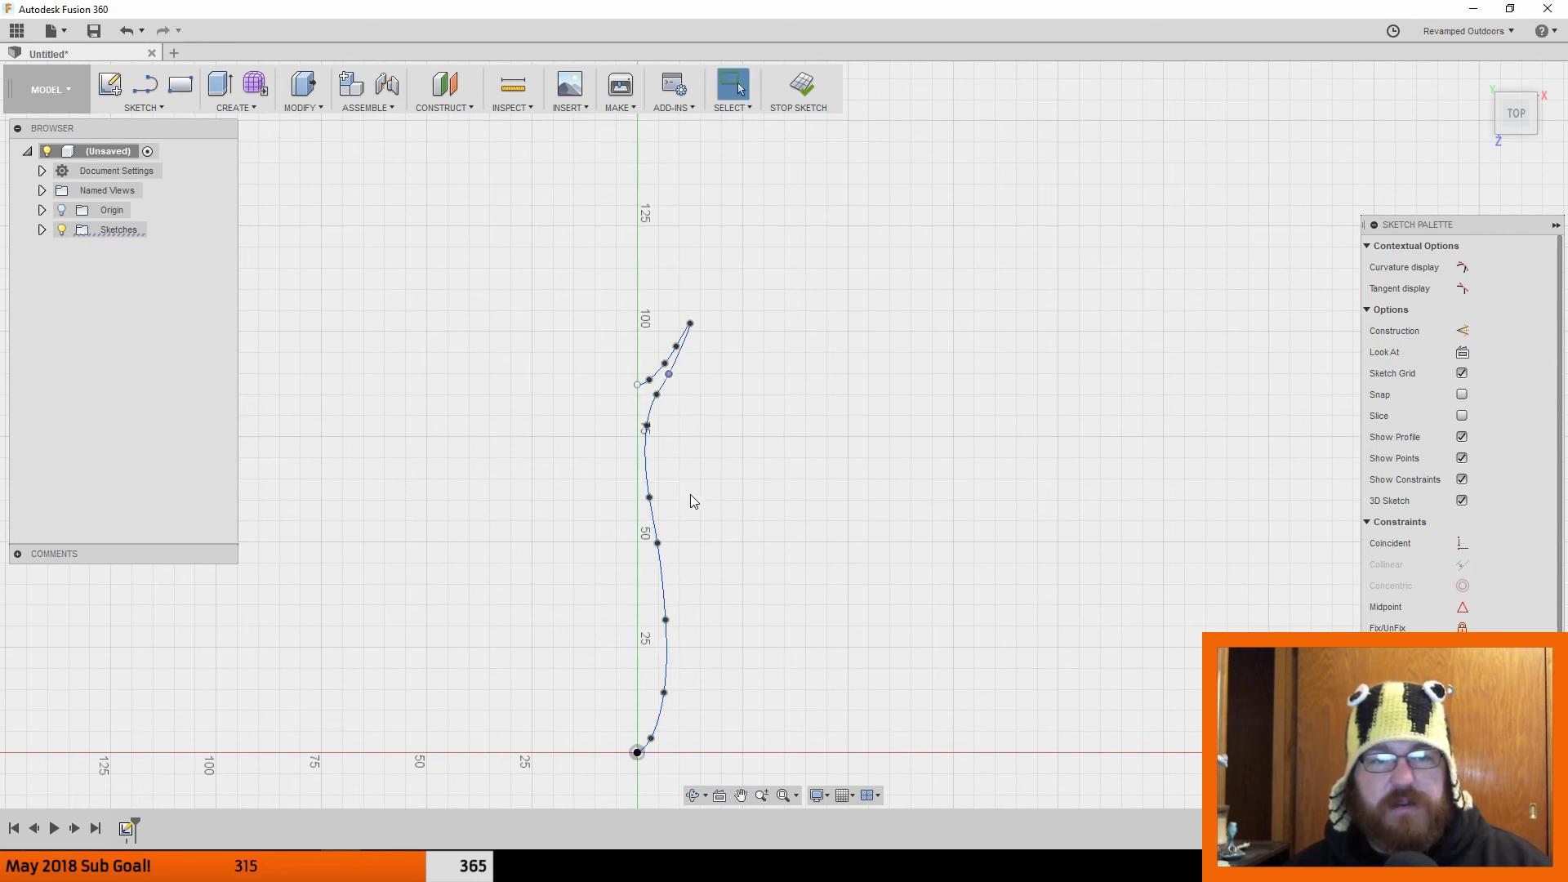
mouse_move(719, 502)
middle_down()
mouse_move(738, 364)
mouse_move(699, 409)
middle_up()
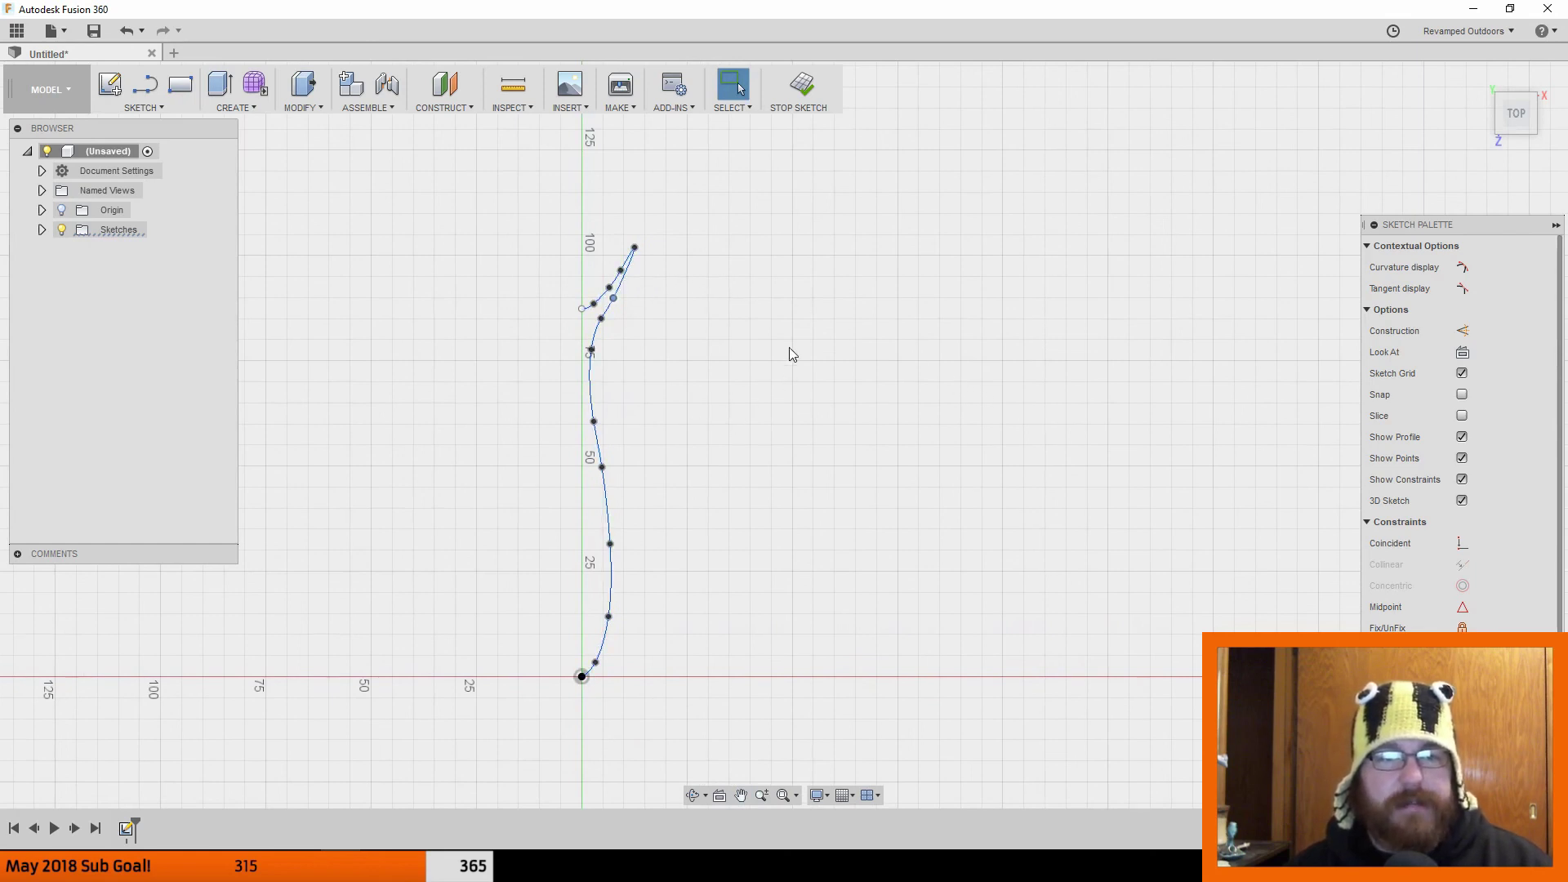
mouse_move(789, 346)
middle_down()
mouse_move(885, 343)
mouse_move(875, 333)
middle_up()
middle_drag(818, 472, 797, 440)
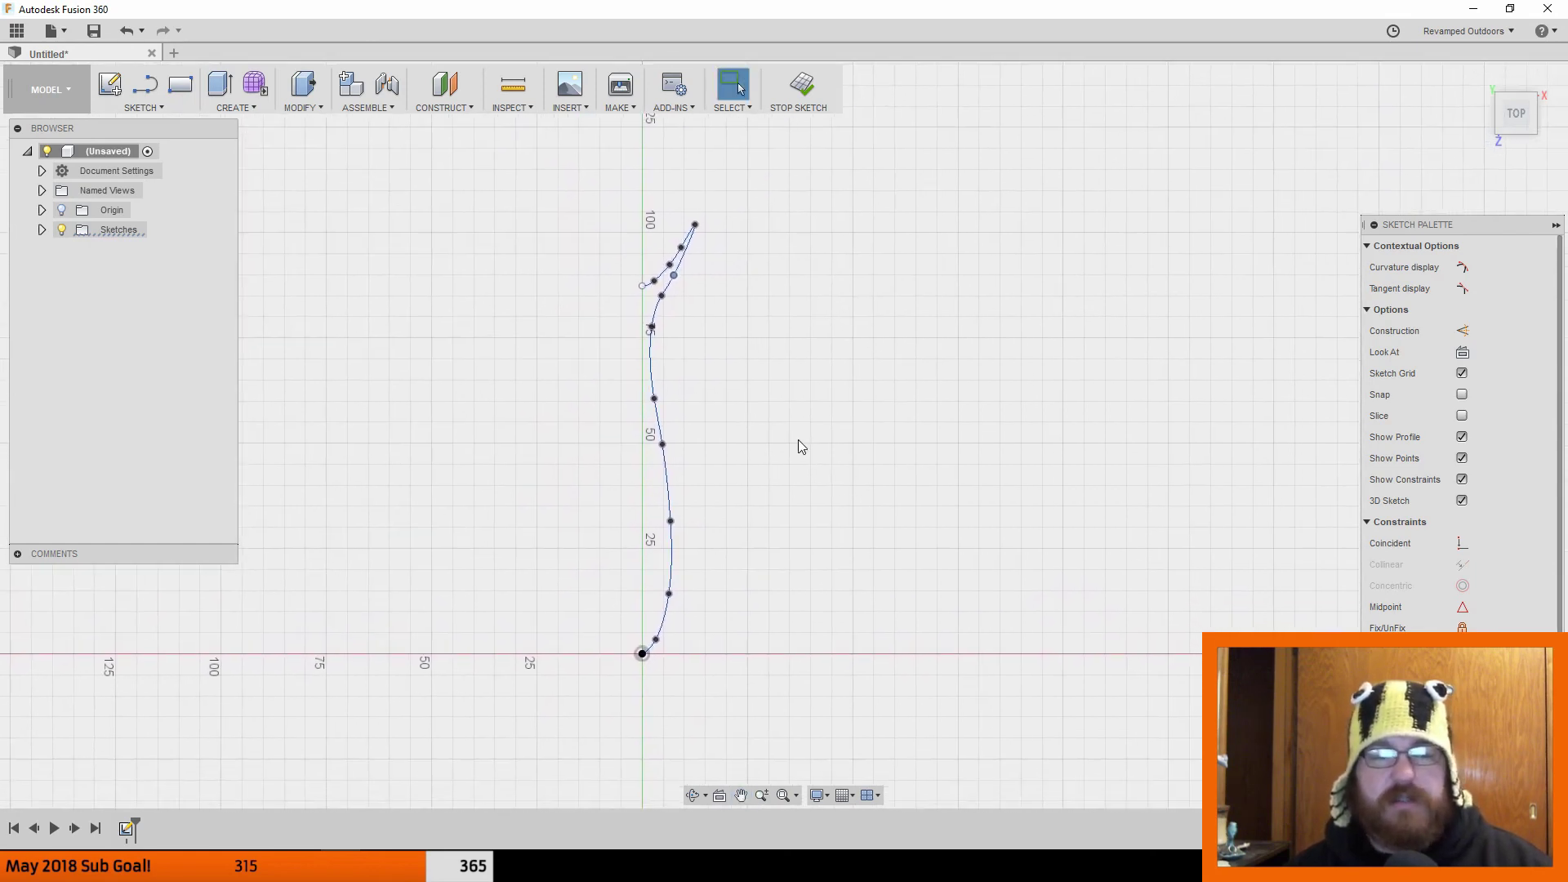
middle_drag(816, 532, 814, 512)
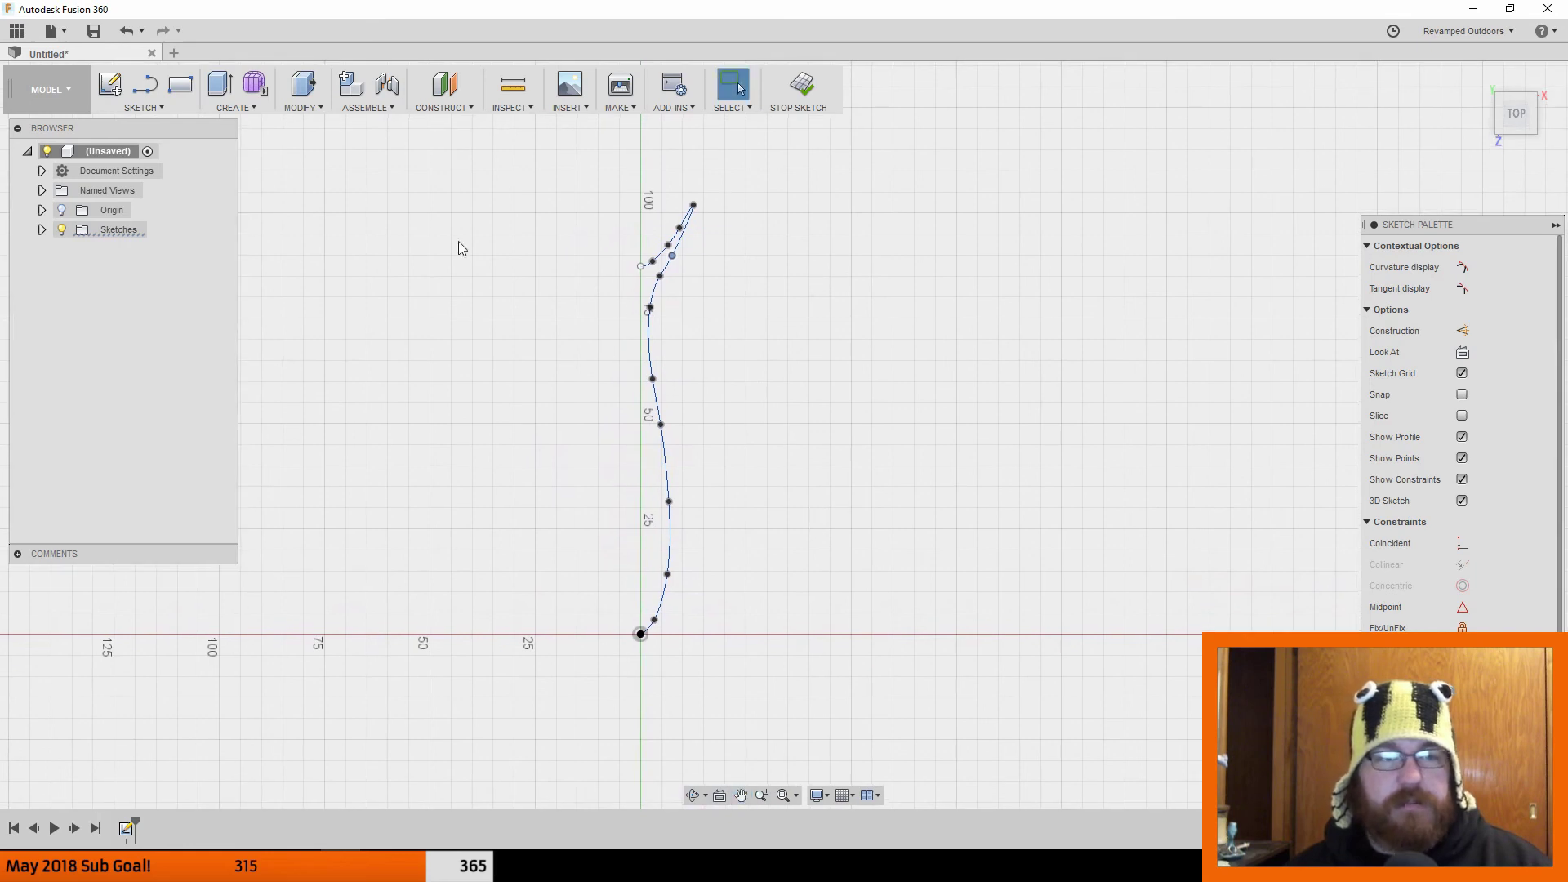
click(147, 110)
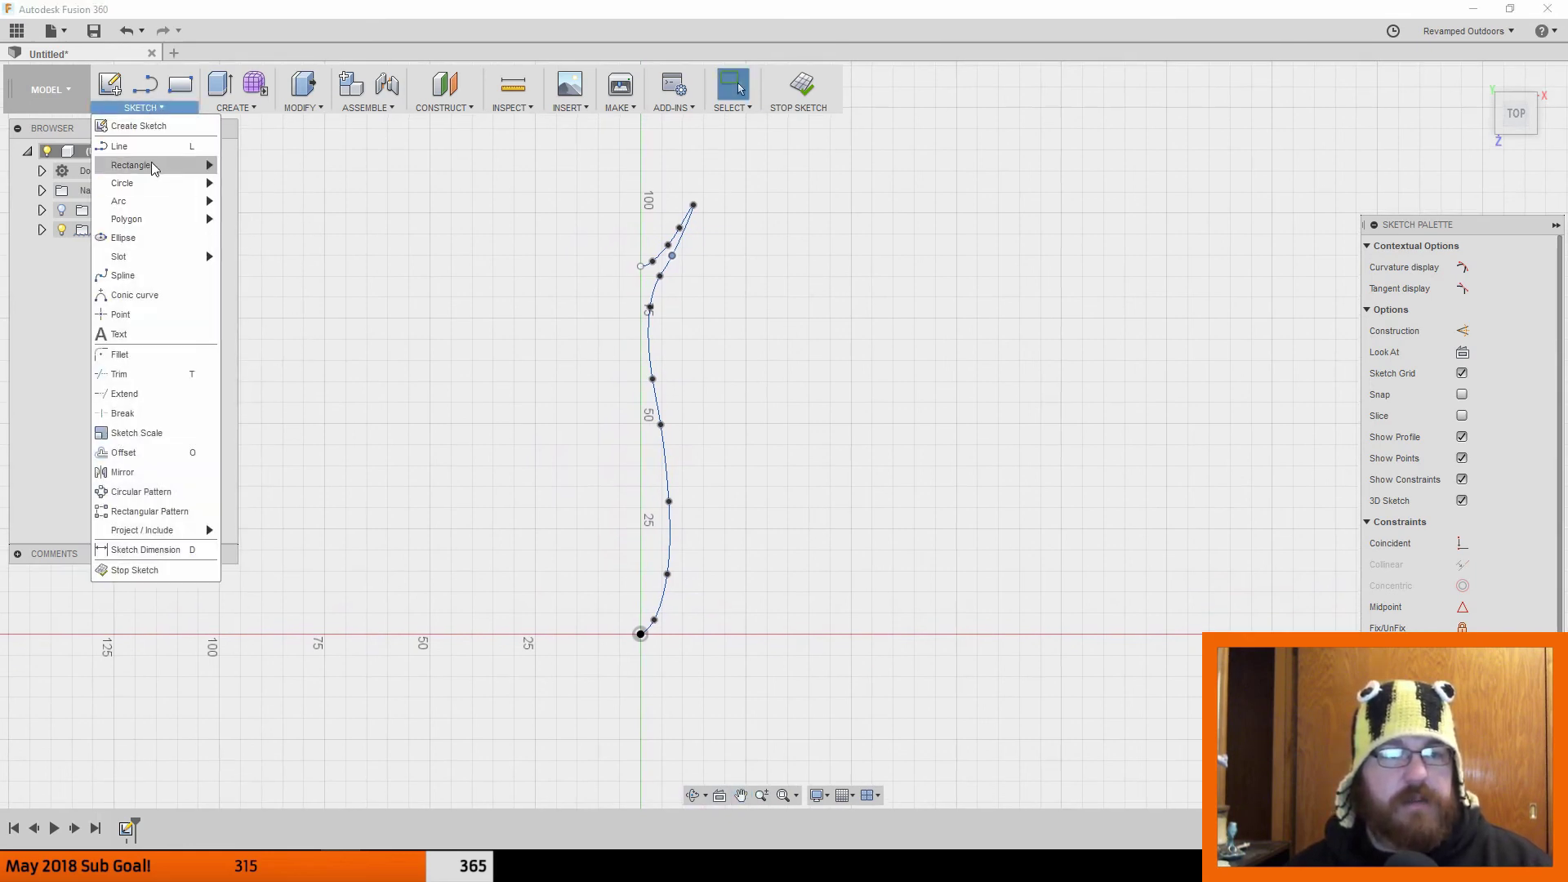
Step: Draw a vertical line on the centre axis from about 100 up to 125
click(145, 84)
middle_drag(777, 221, 752, 348)
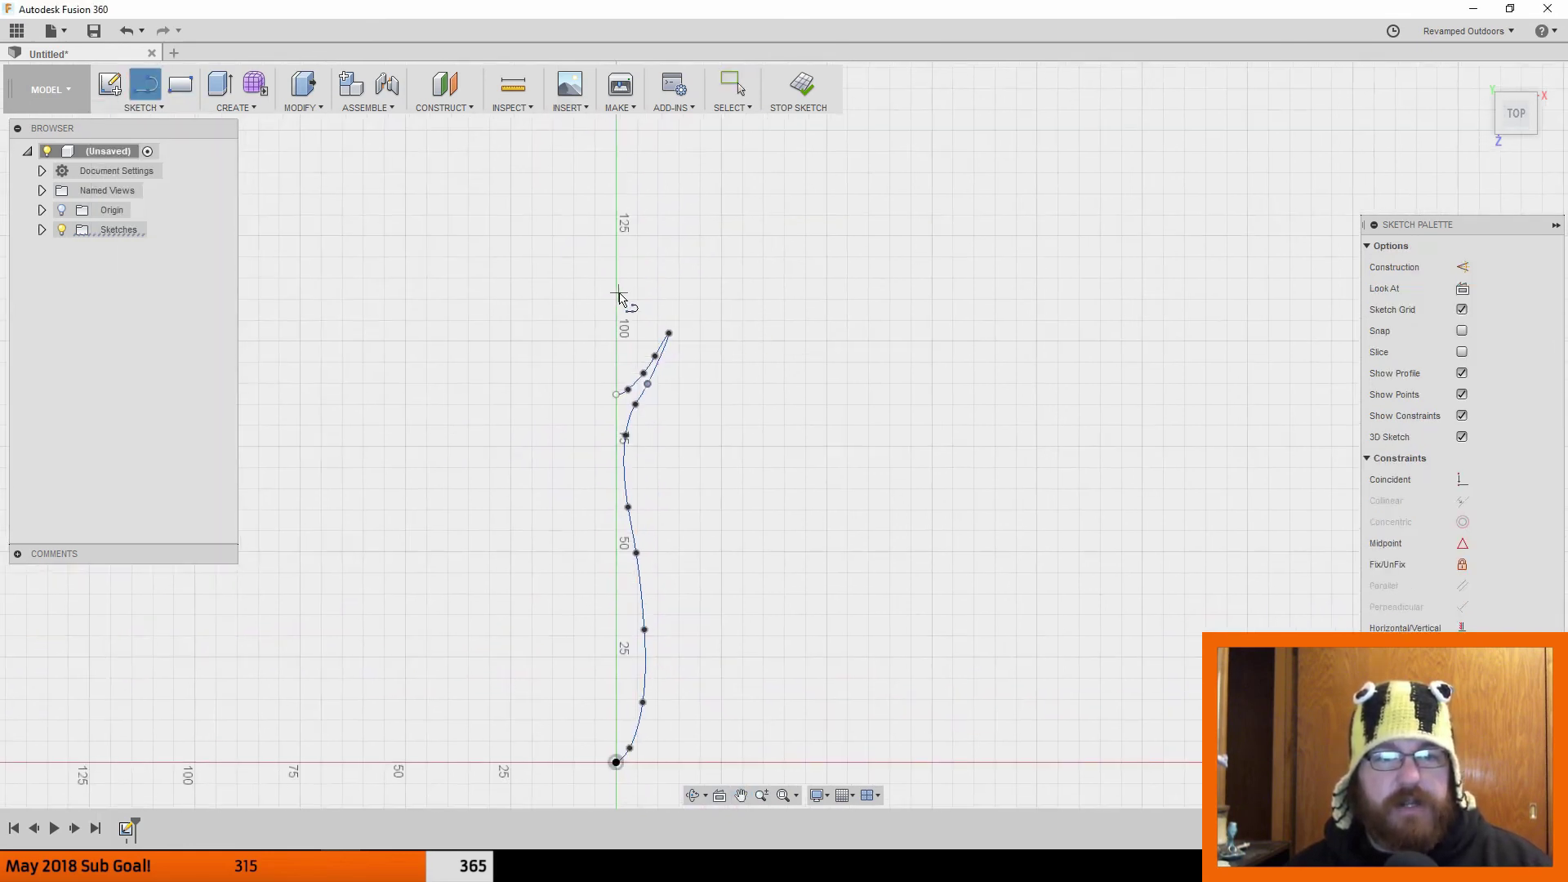
click(618, 341)
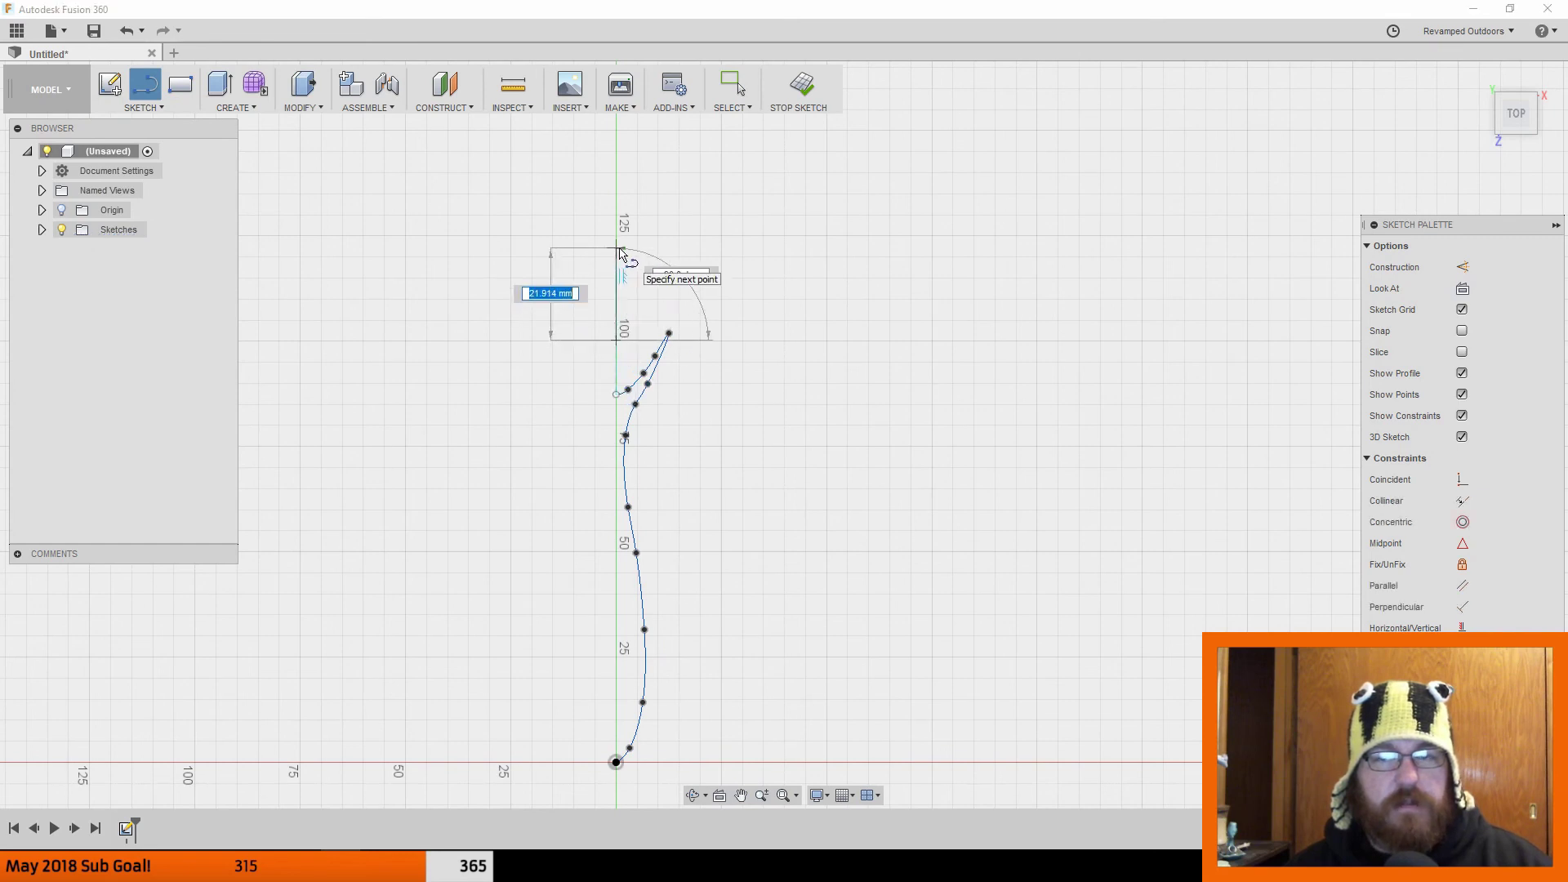
click(618, 249)
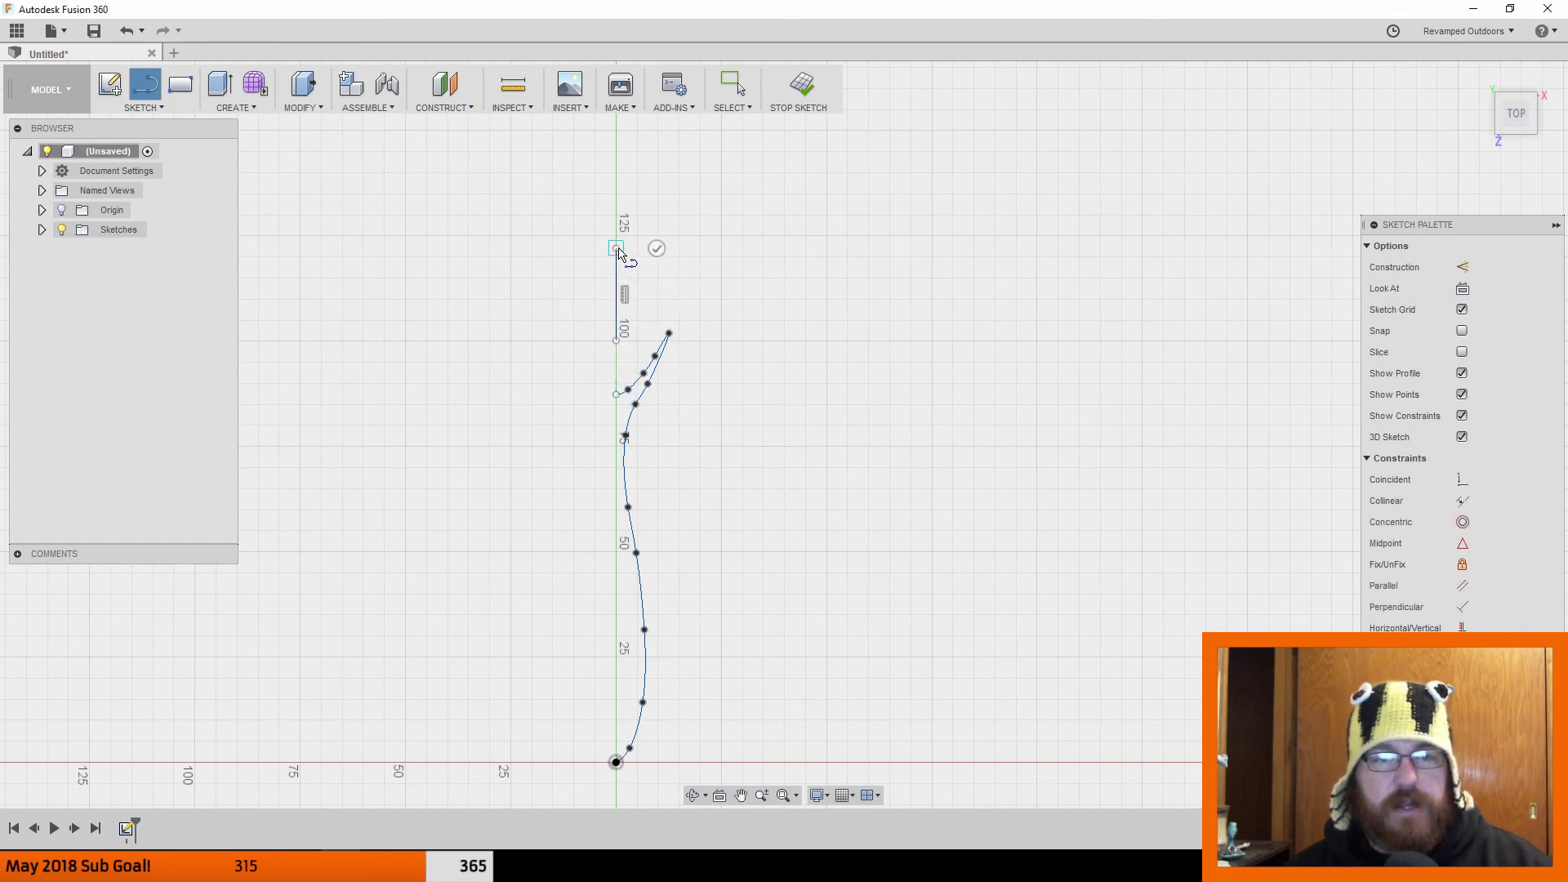
key(Escape)
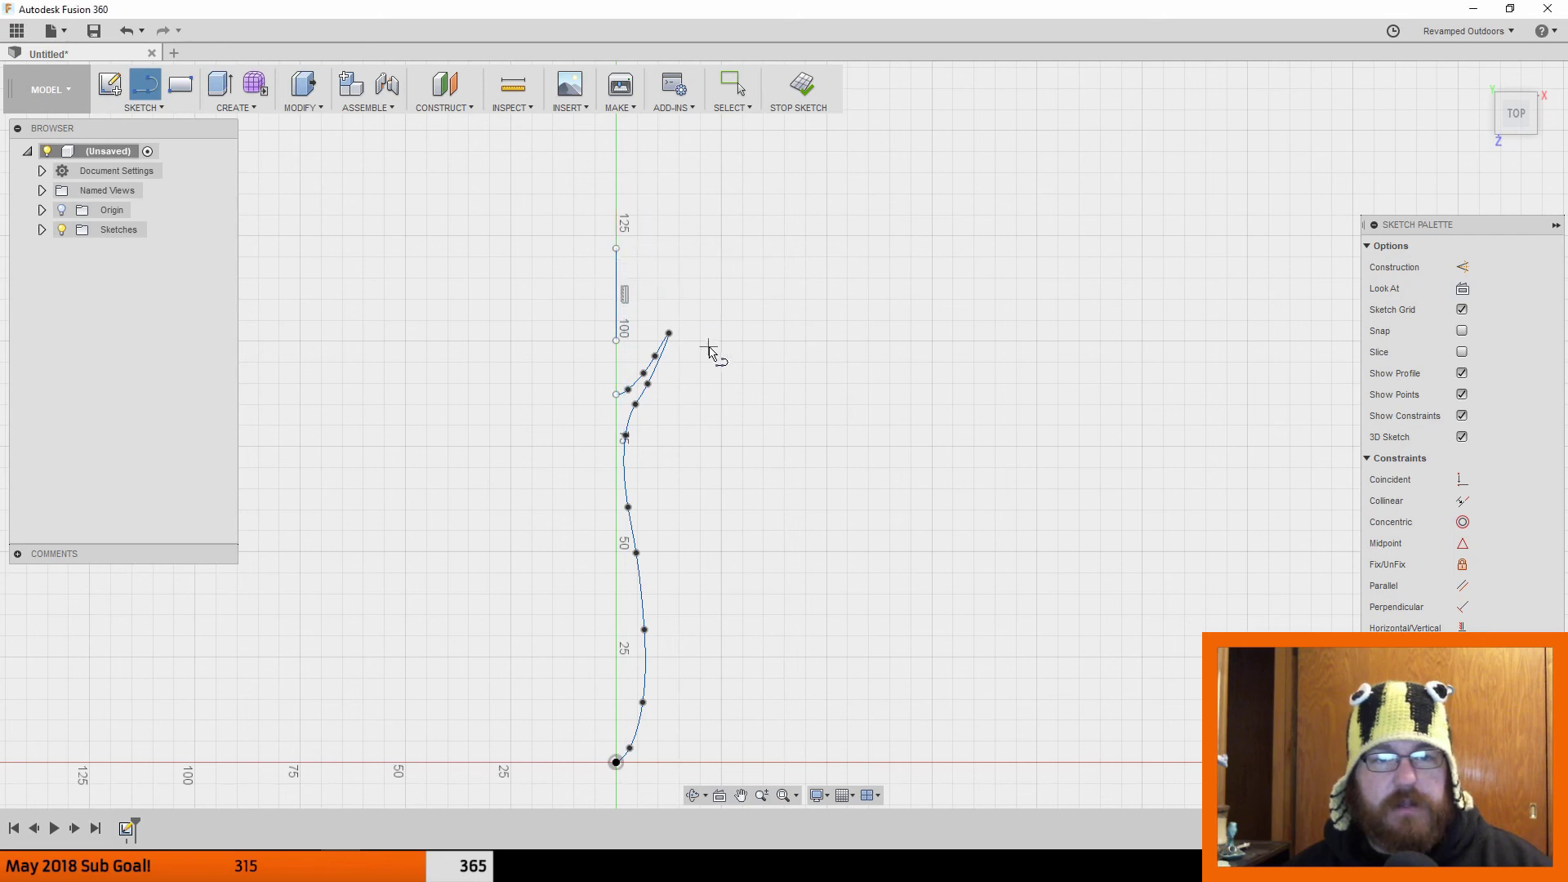
mouse_move(712, 351)
middle_down()
mouse_move(778, 239)
mouse_move(676, 256)
middle_up()
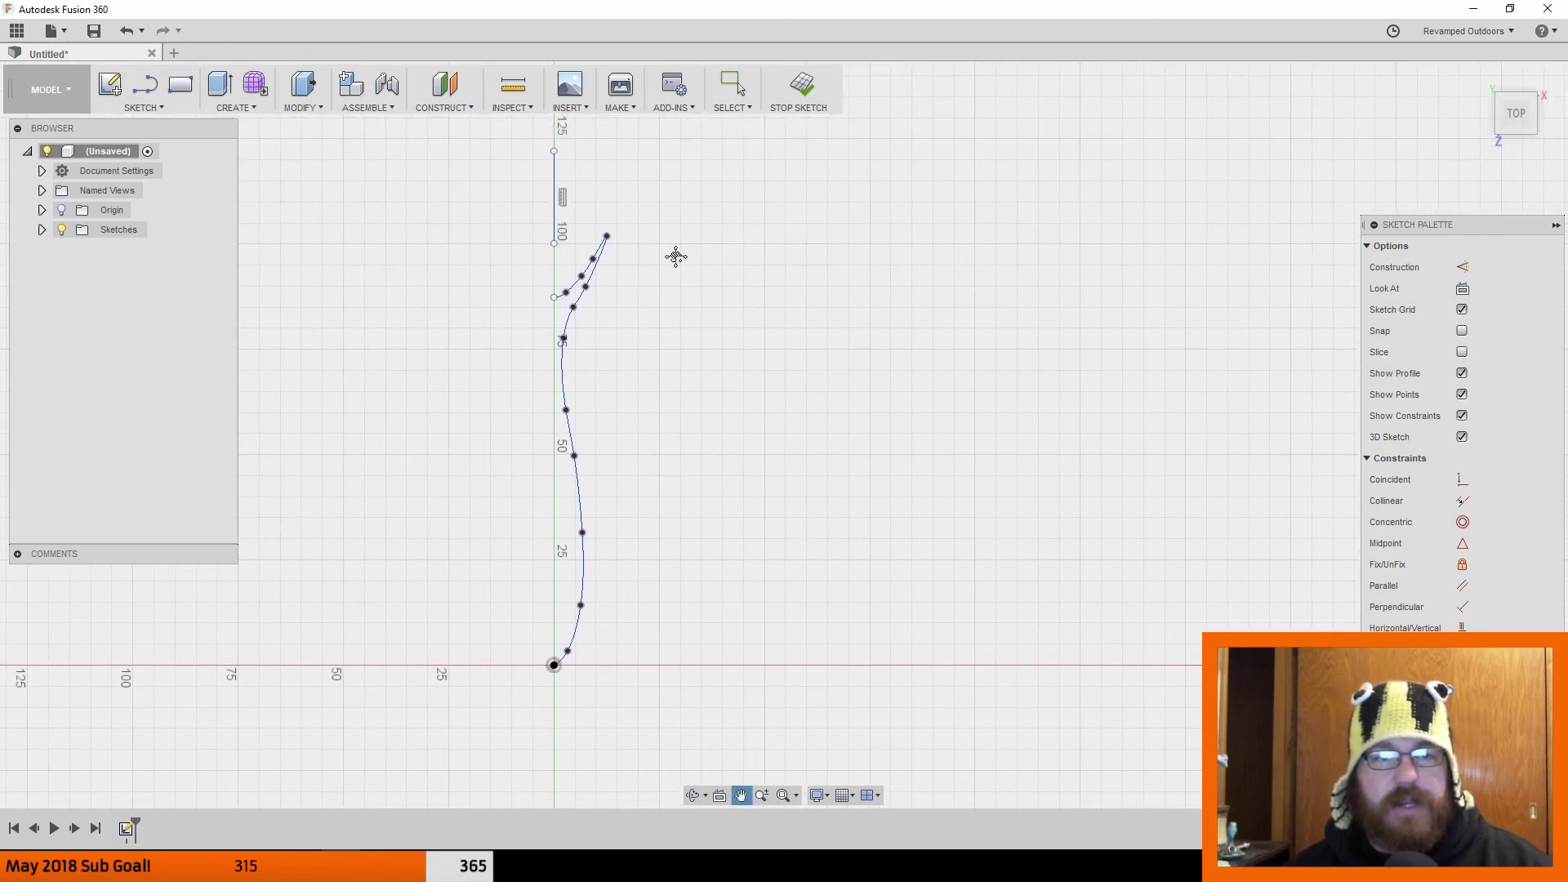
click(152, 109)
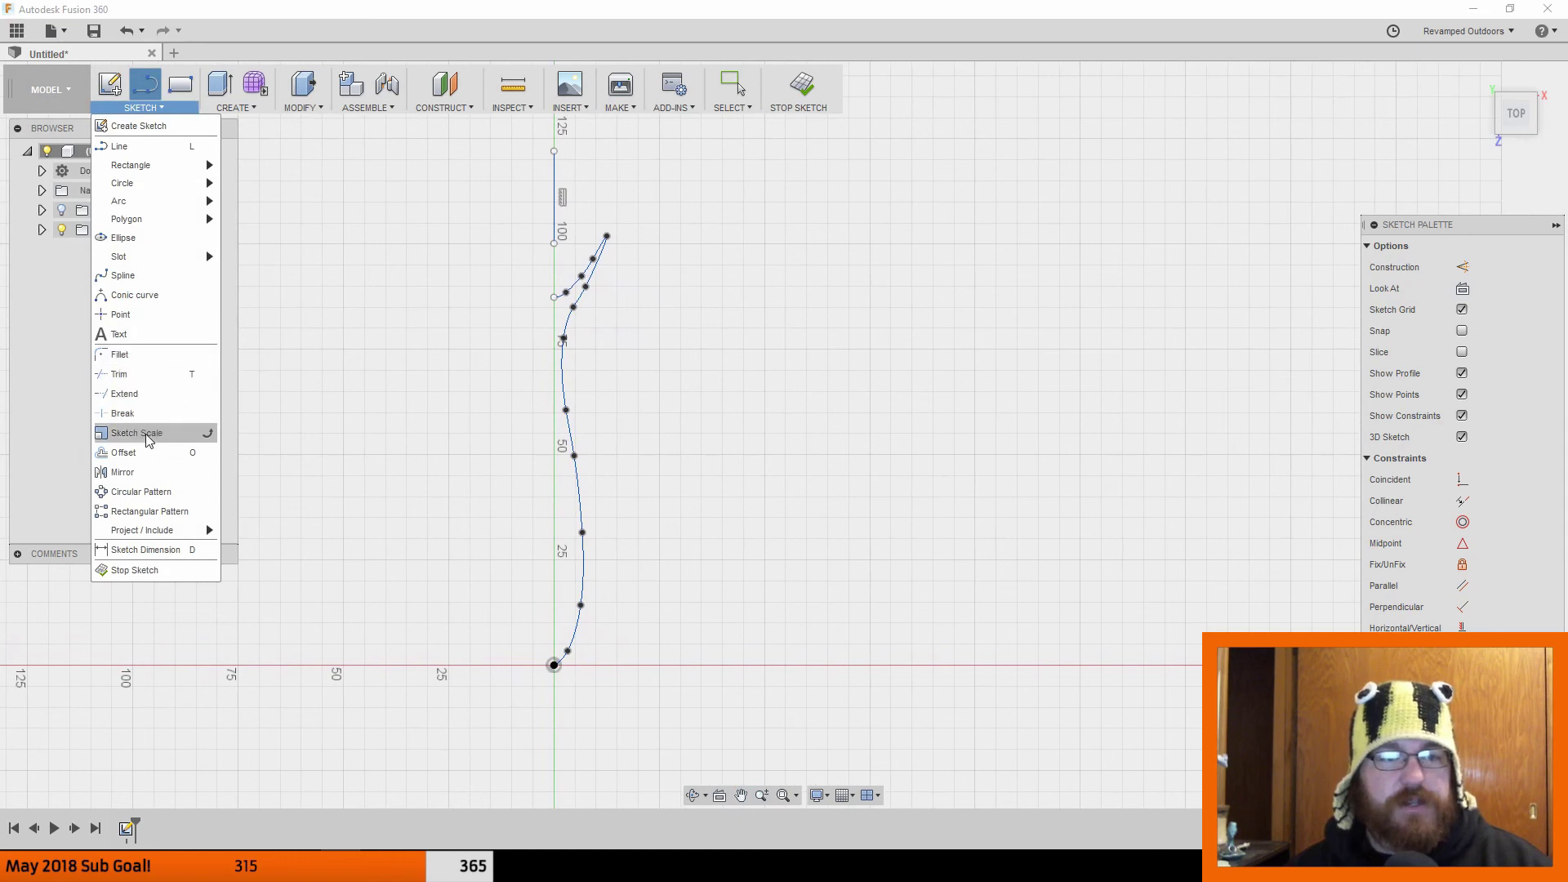
Step: Mirror the spline across the vertical axis line to close the fish profile
click(124, 468)
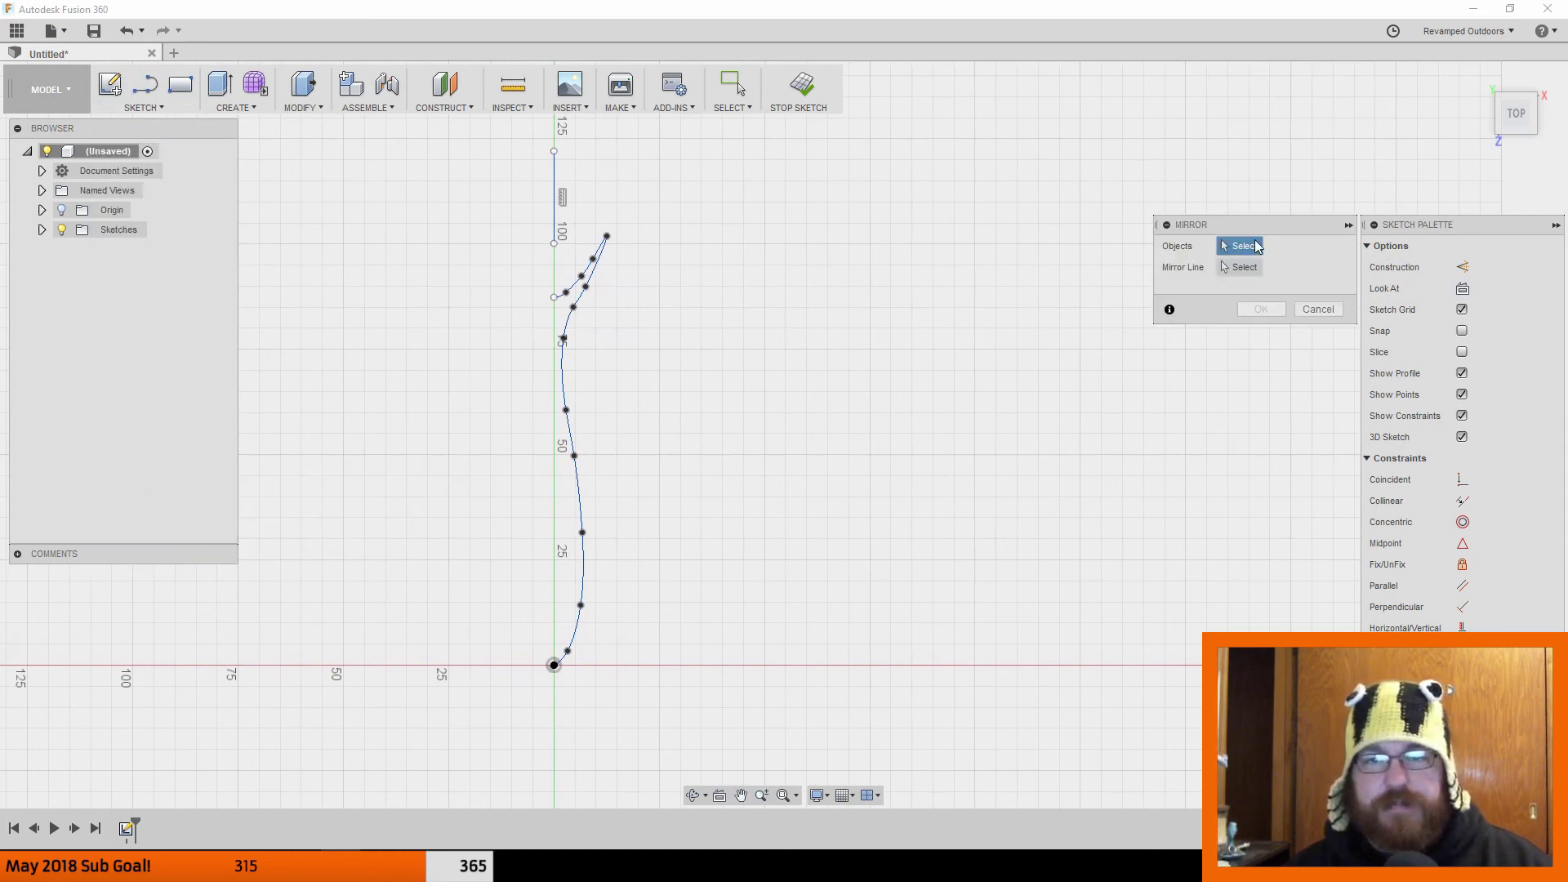
click(583, 516)
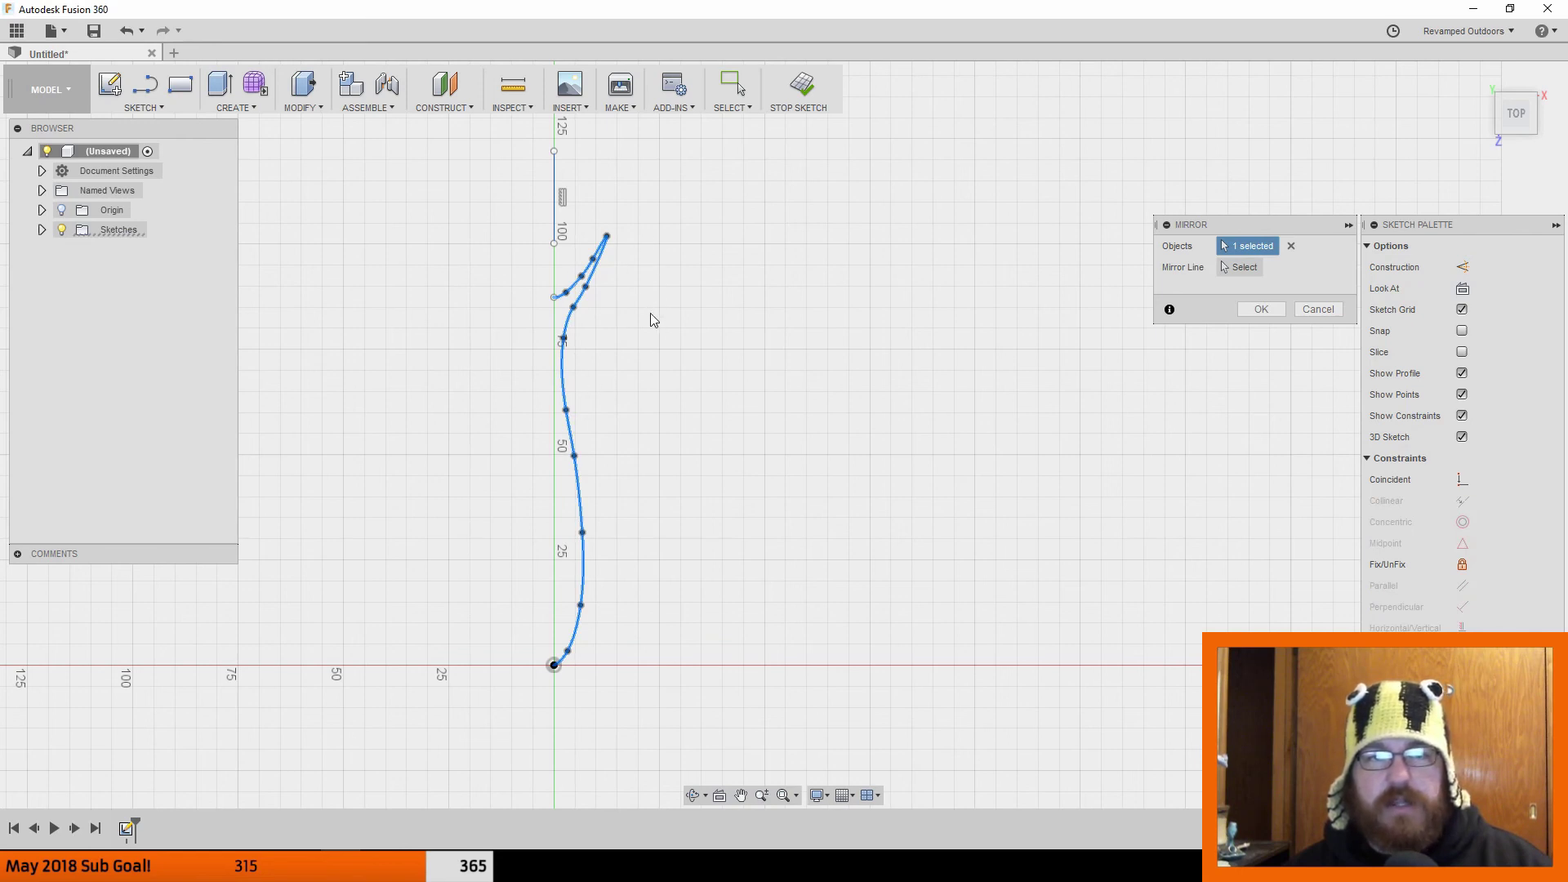
click(555, 208)
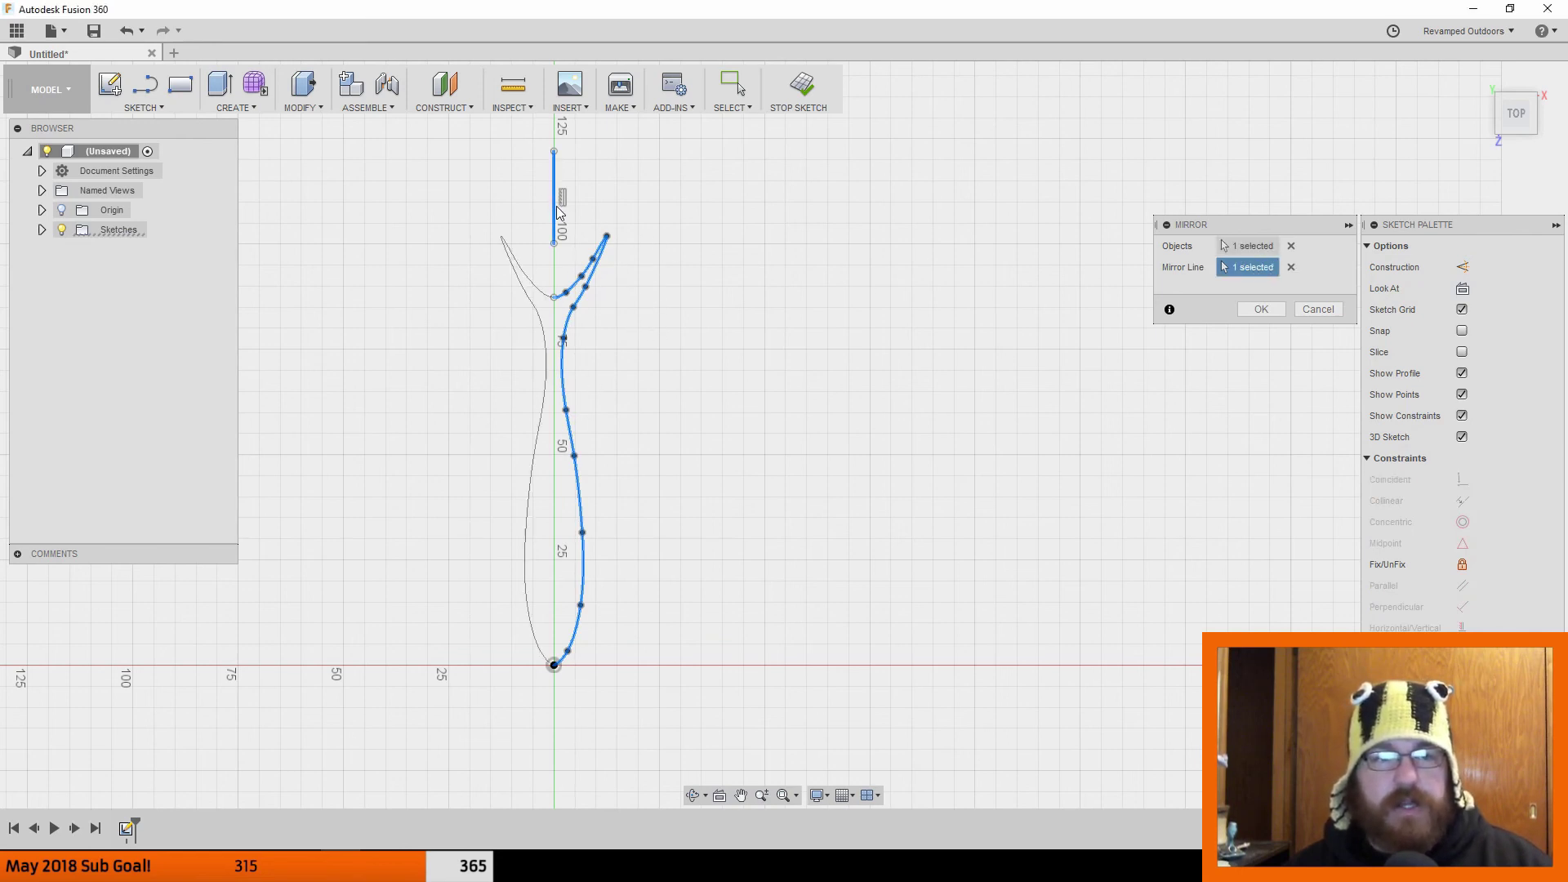
click(1260, 310)
middle_drag(864, 536, 861, 536)
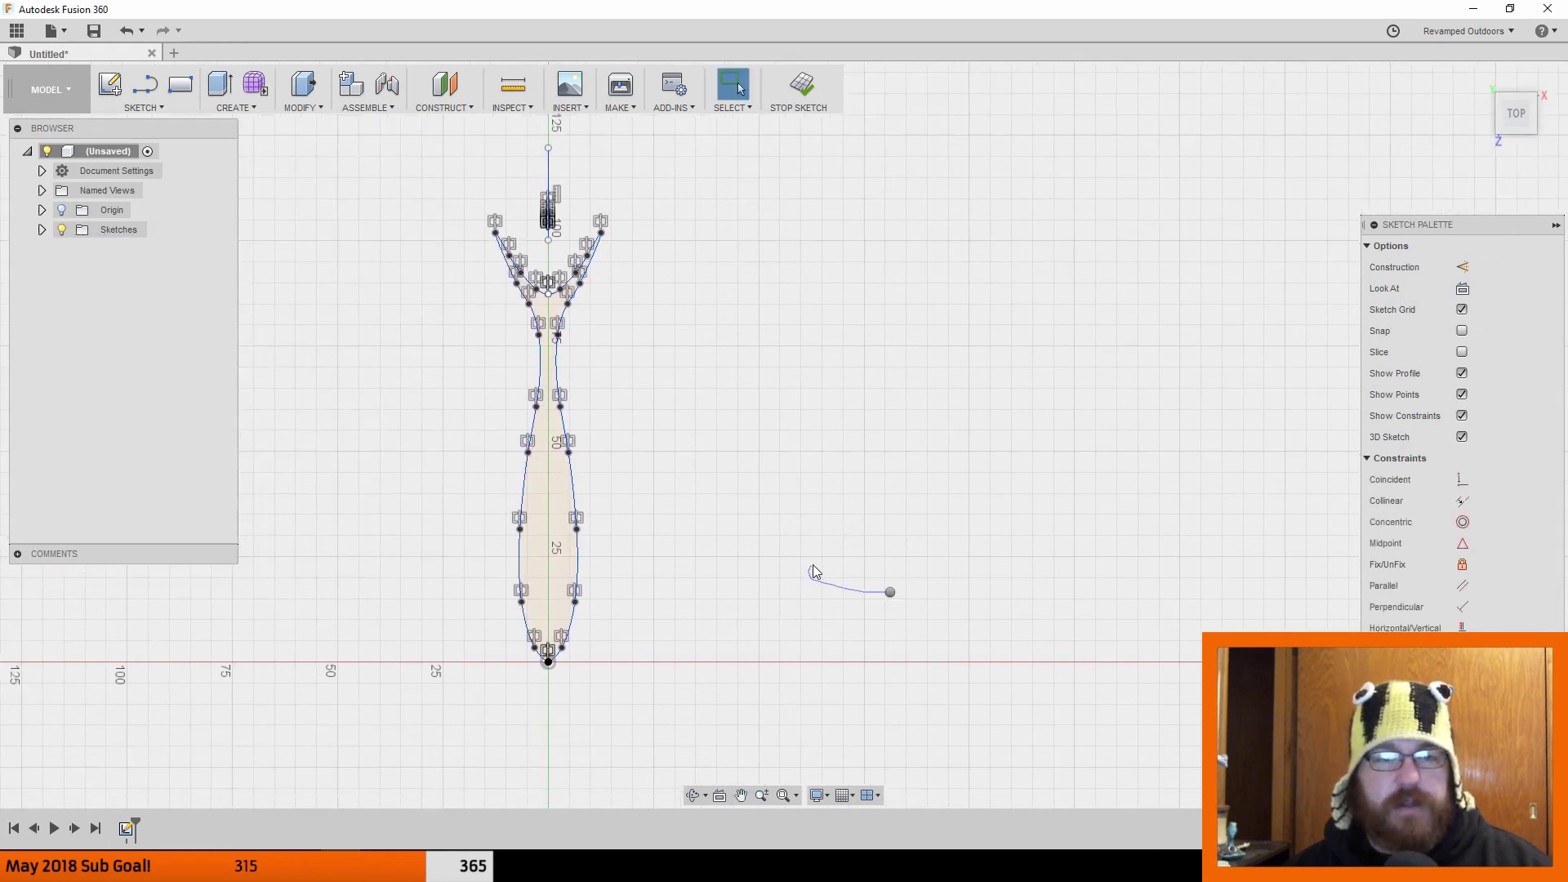
Step: Undo the last steps and redo them to verify the line and mirrored half
key(ctrl+z)
click(127, 30)
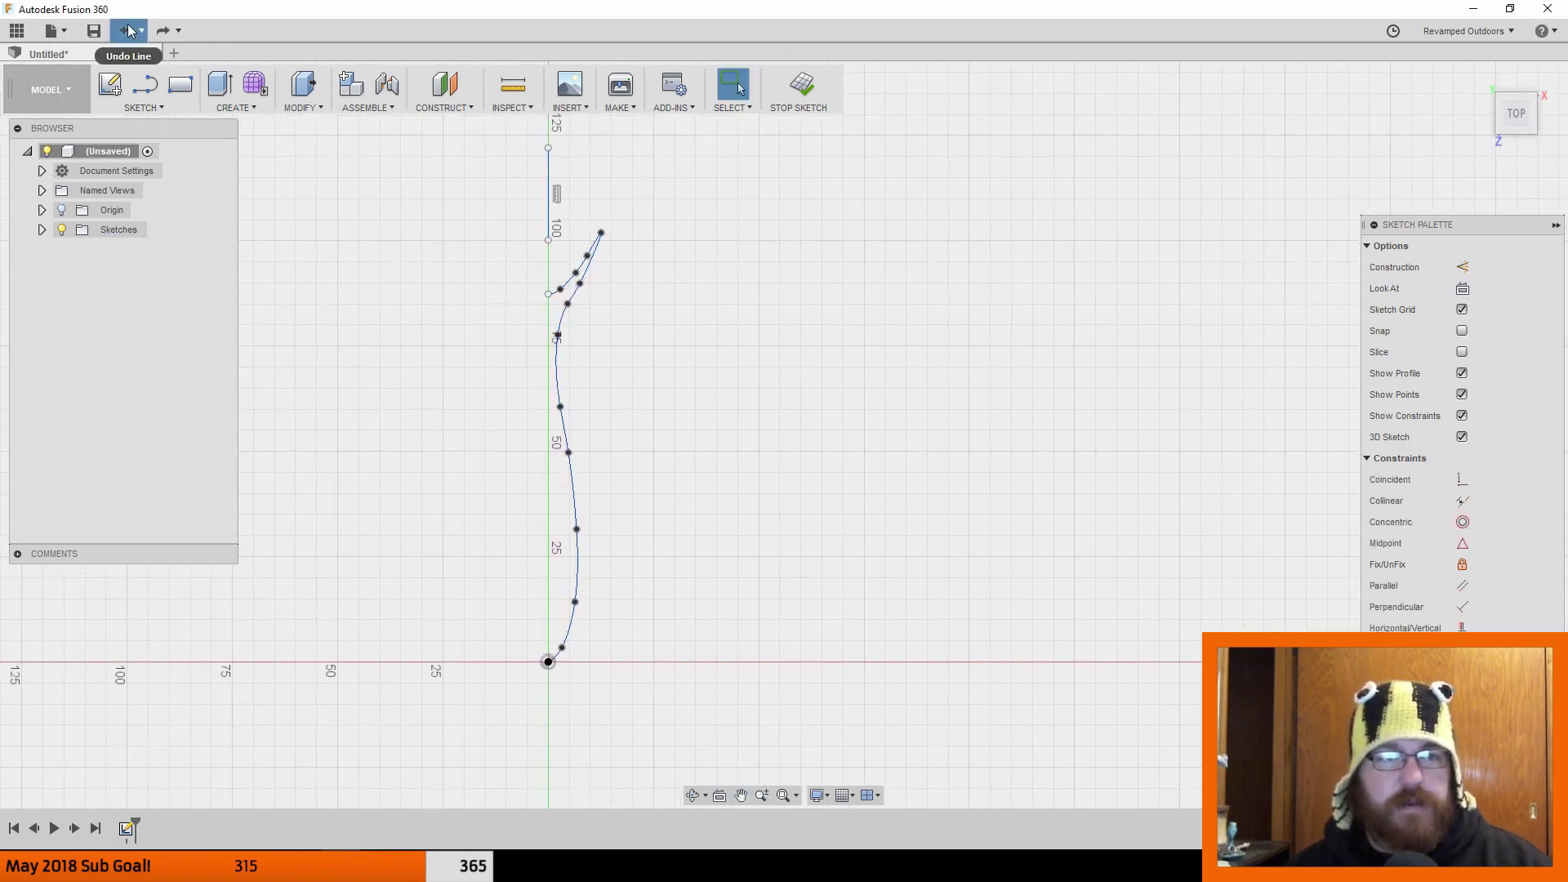
click(127, 30)
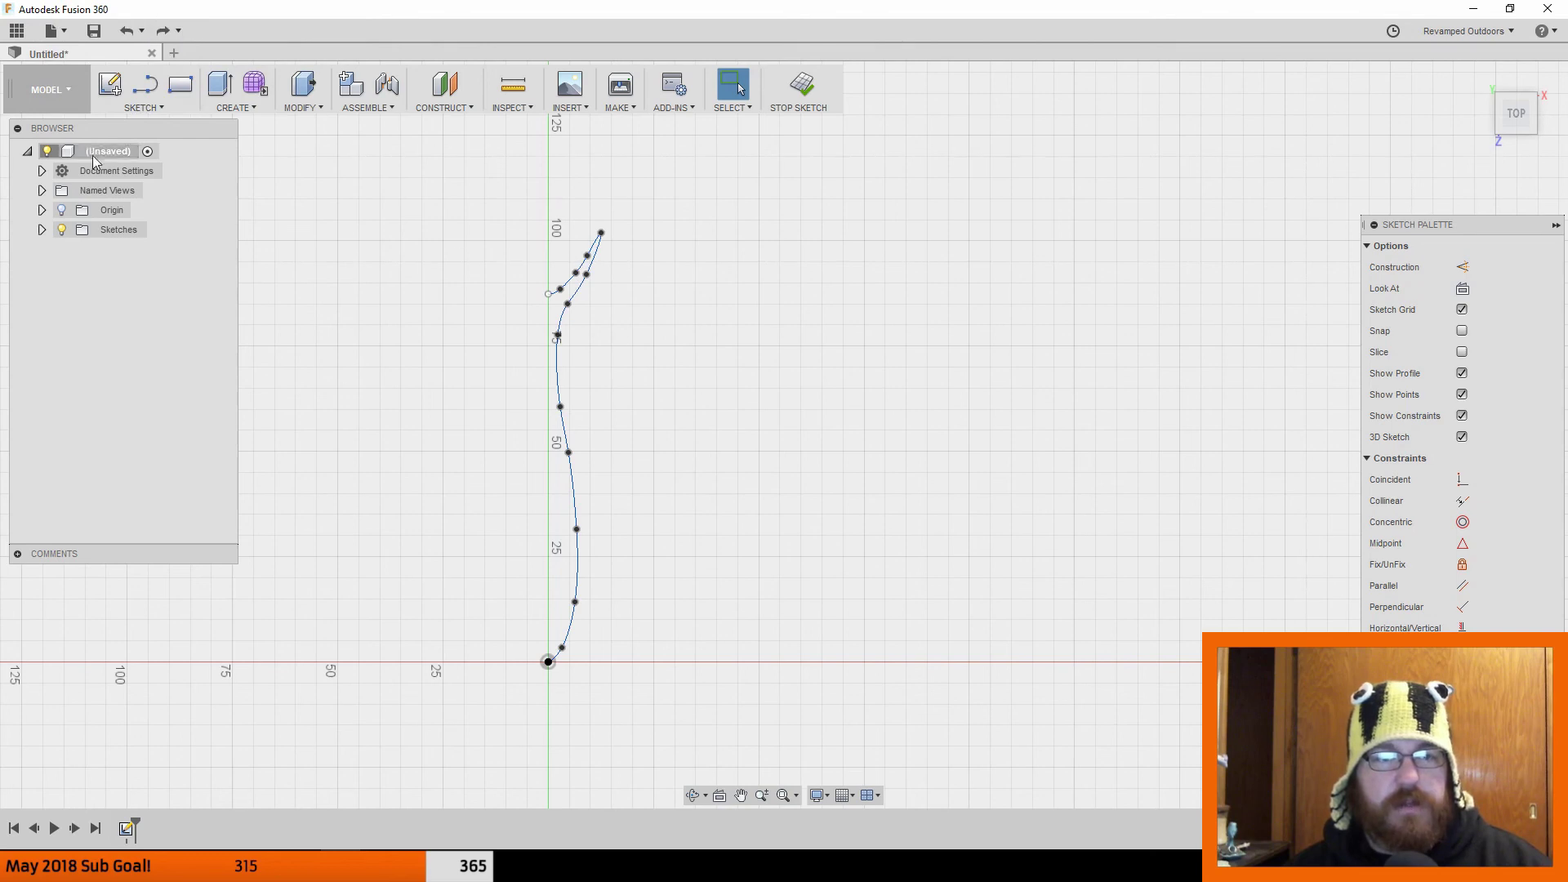
click(161, 31)
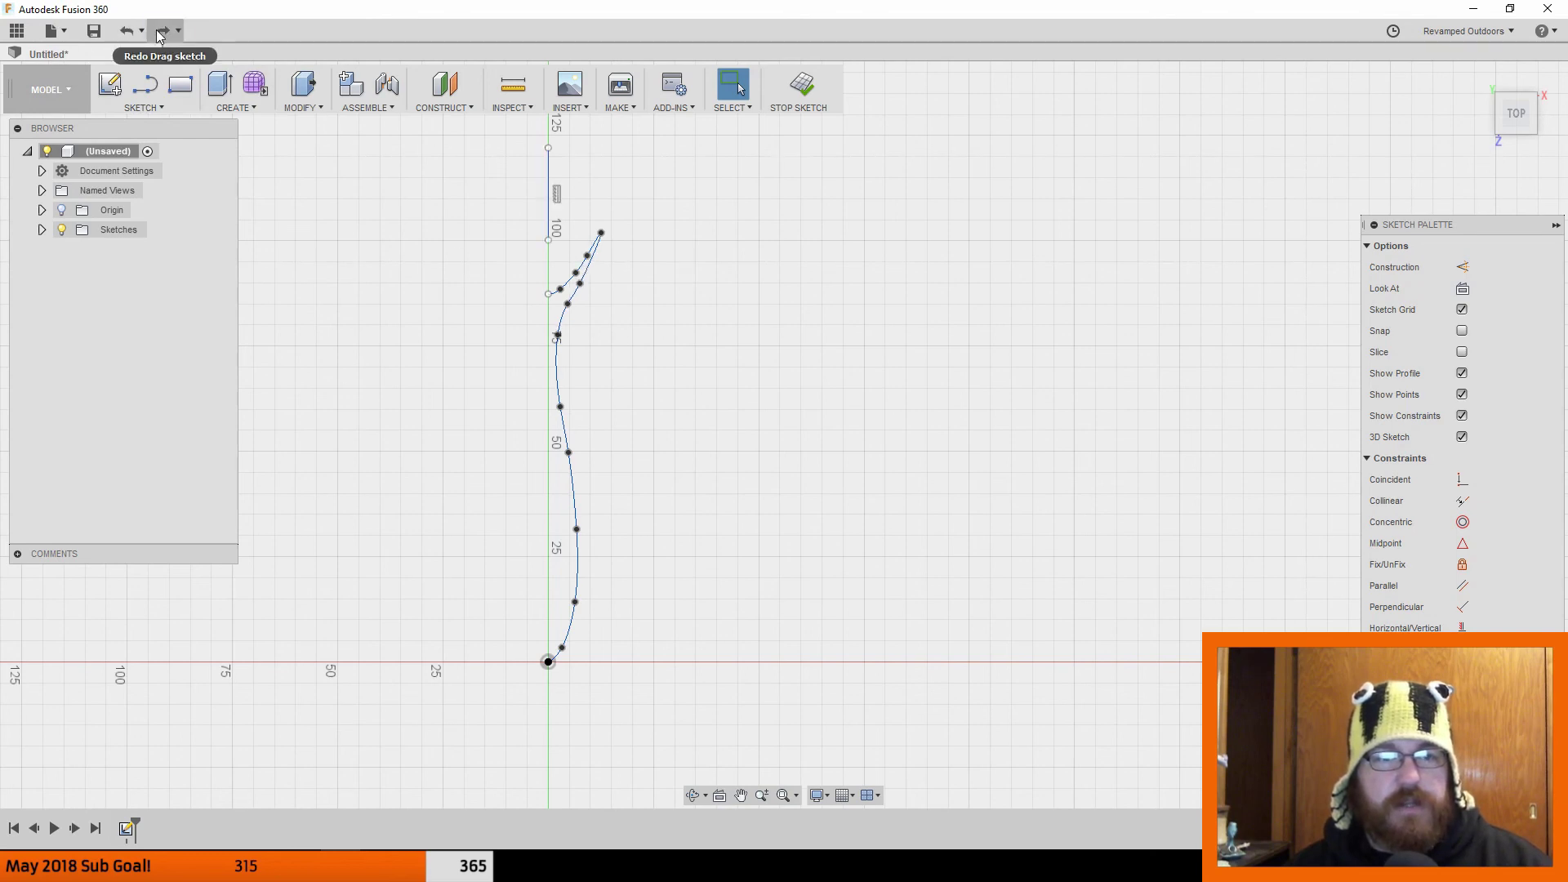
click(160, 31)
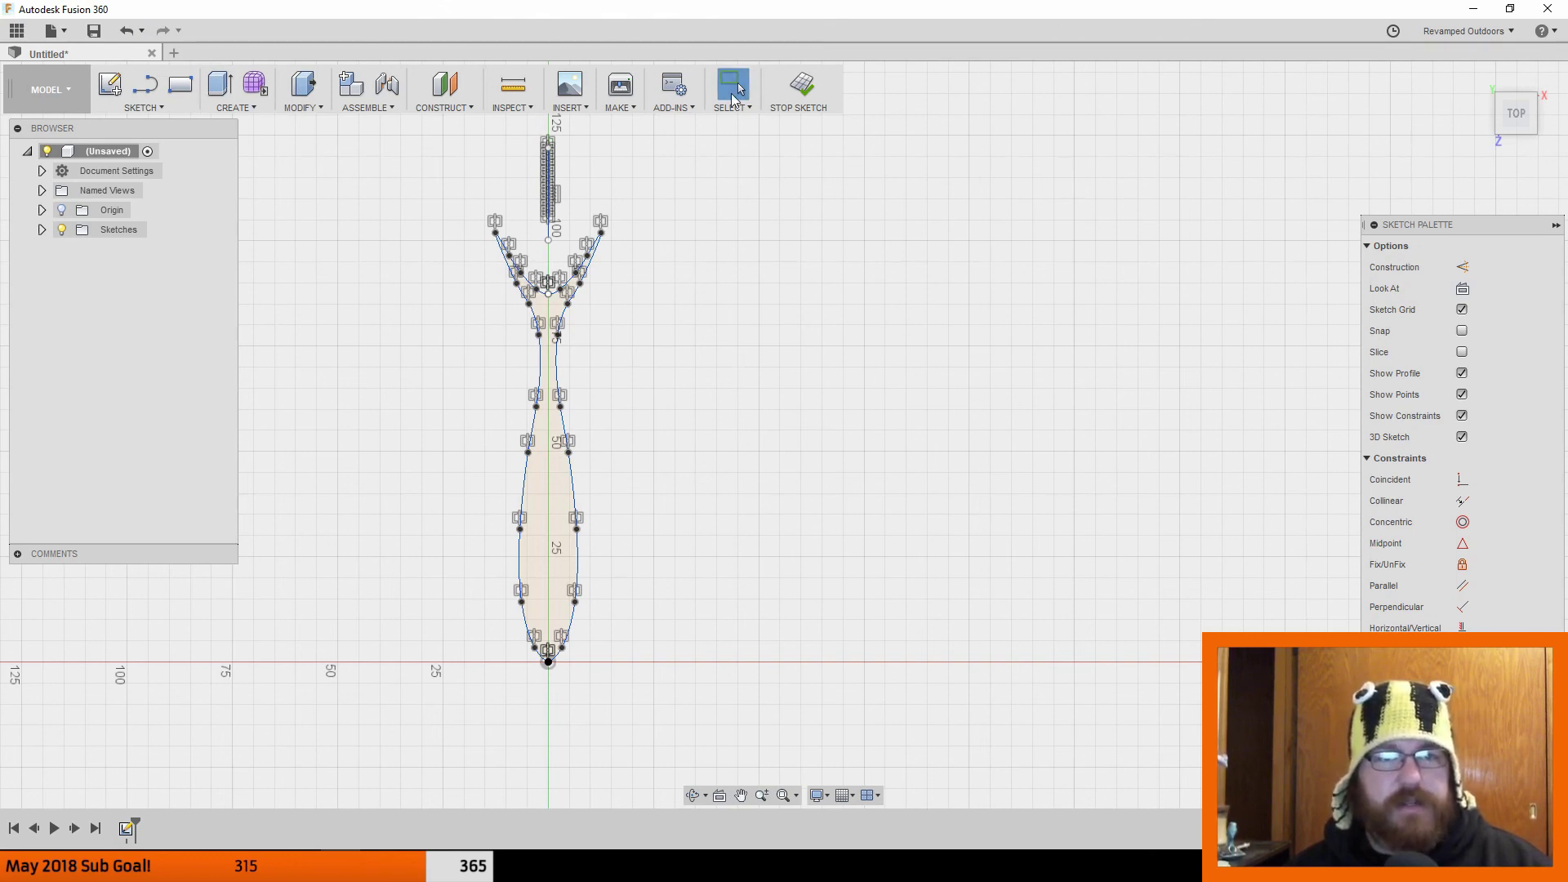
Step: Stop the sketch and tilt the view to inspect the flat fish profile
mouse_move(720, 411)
middle_down()
mouse_move(852, 416)
mouse_move(868, 381)
mouse_move(808, 378)
mouse_move(801, 413)
mouse_move(790, 245)
middle_up()
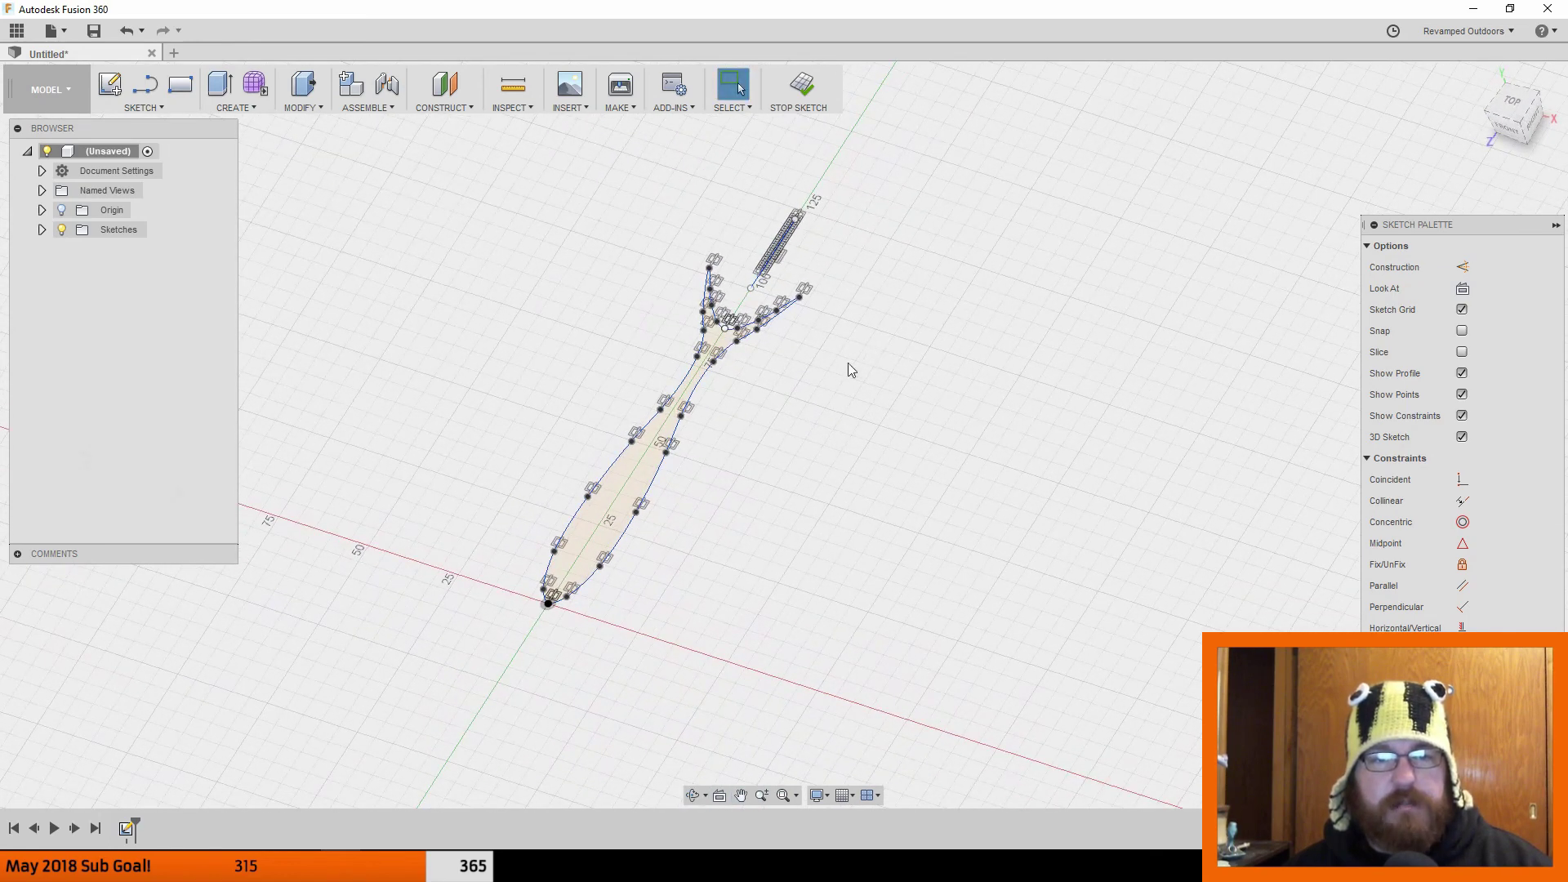
click(801, 85)
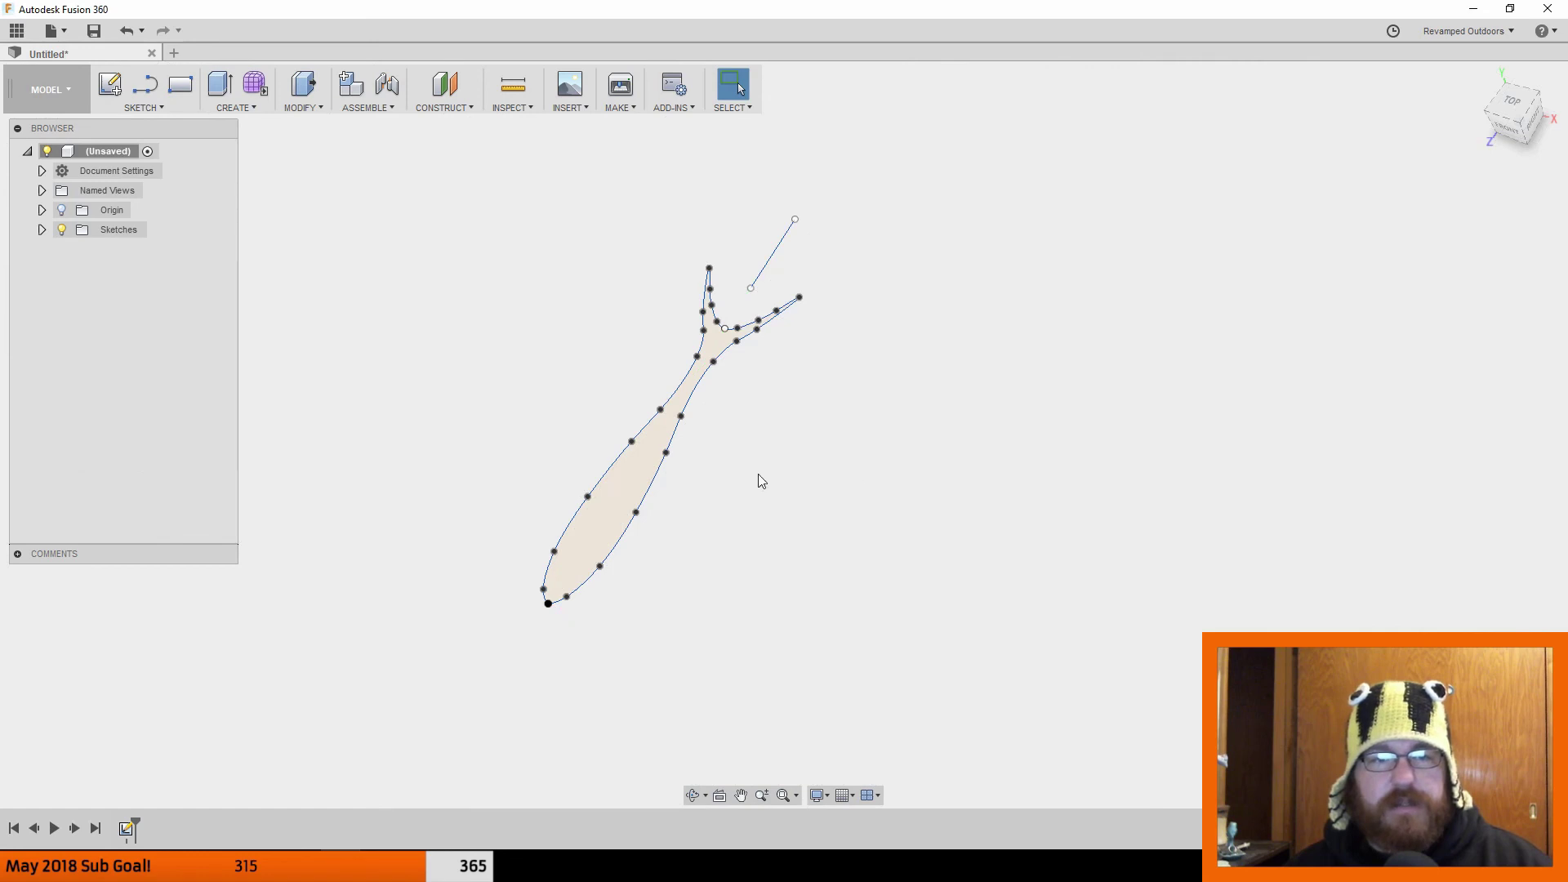
mouse_move(785, 463)
shift+middle_down()
mouse_move(742, 487)
mouse_move(805, 523)
shift+middle_up()
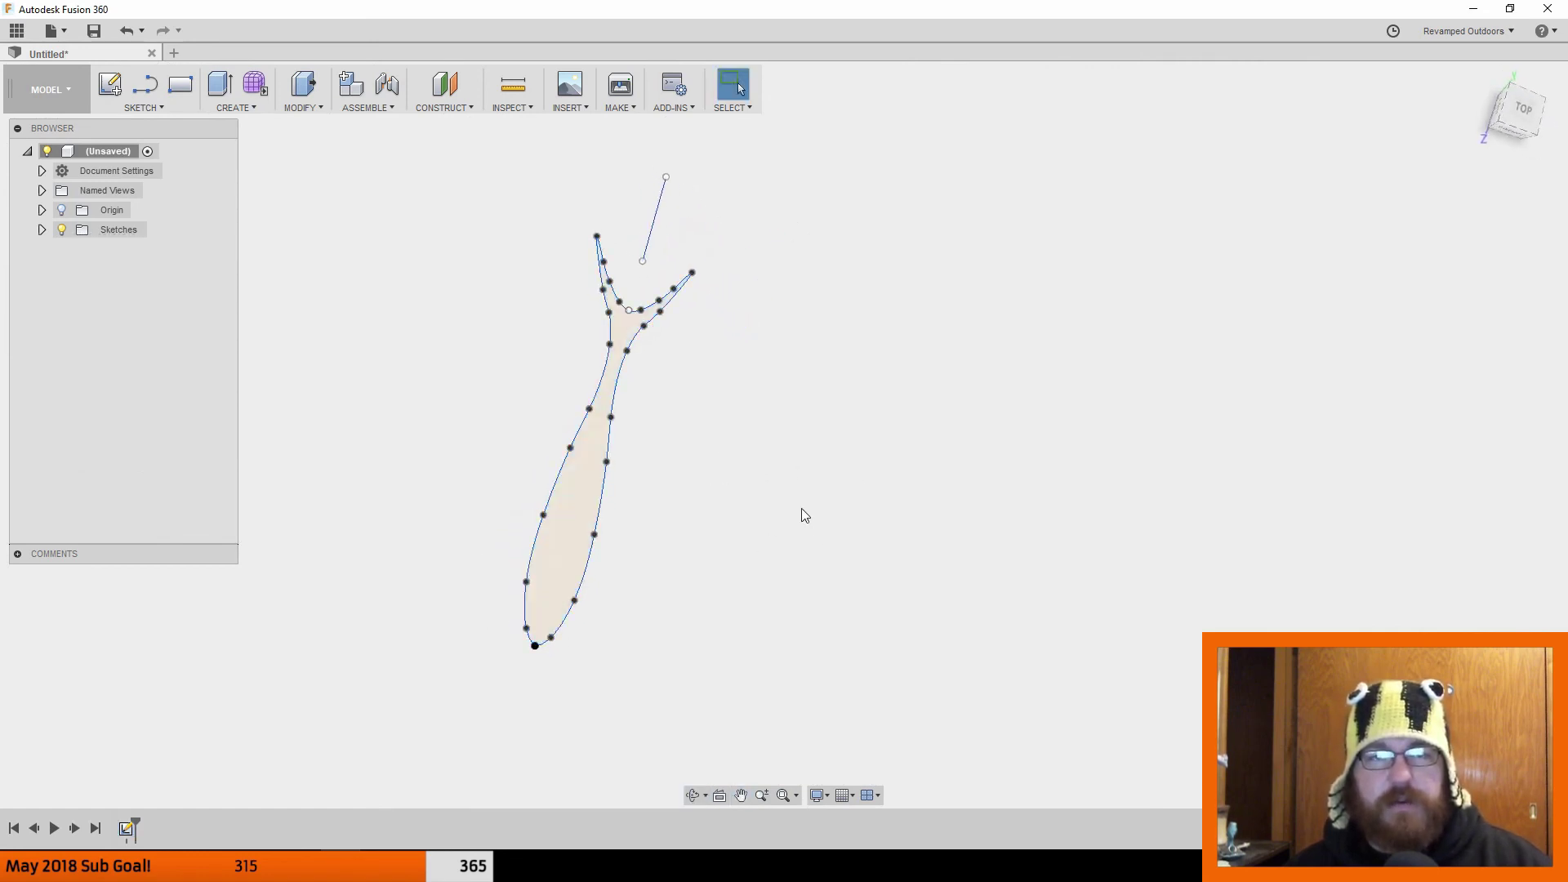
Step: Reopen the fish sketch for editing, finish it again, and switch to the LEFT view
right_click(585, 507)
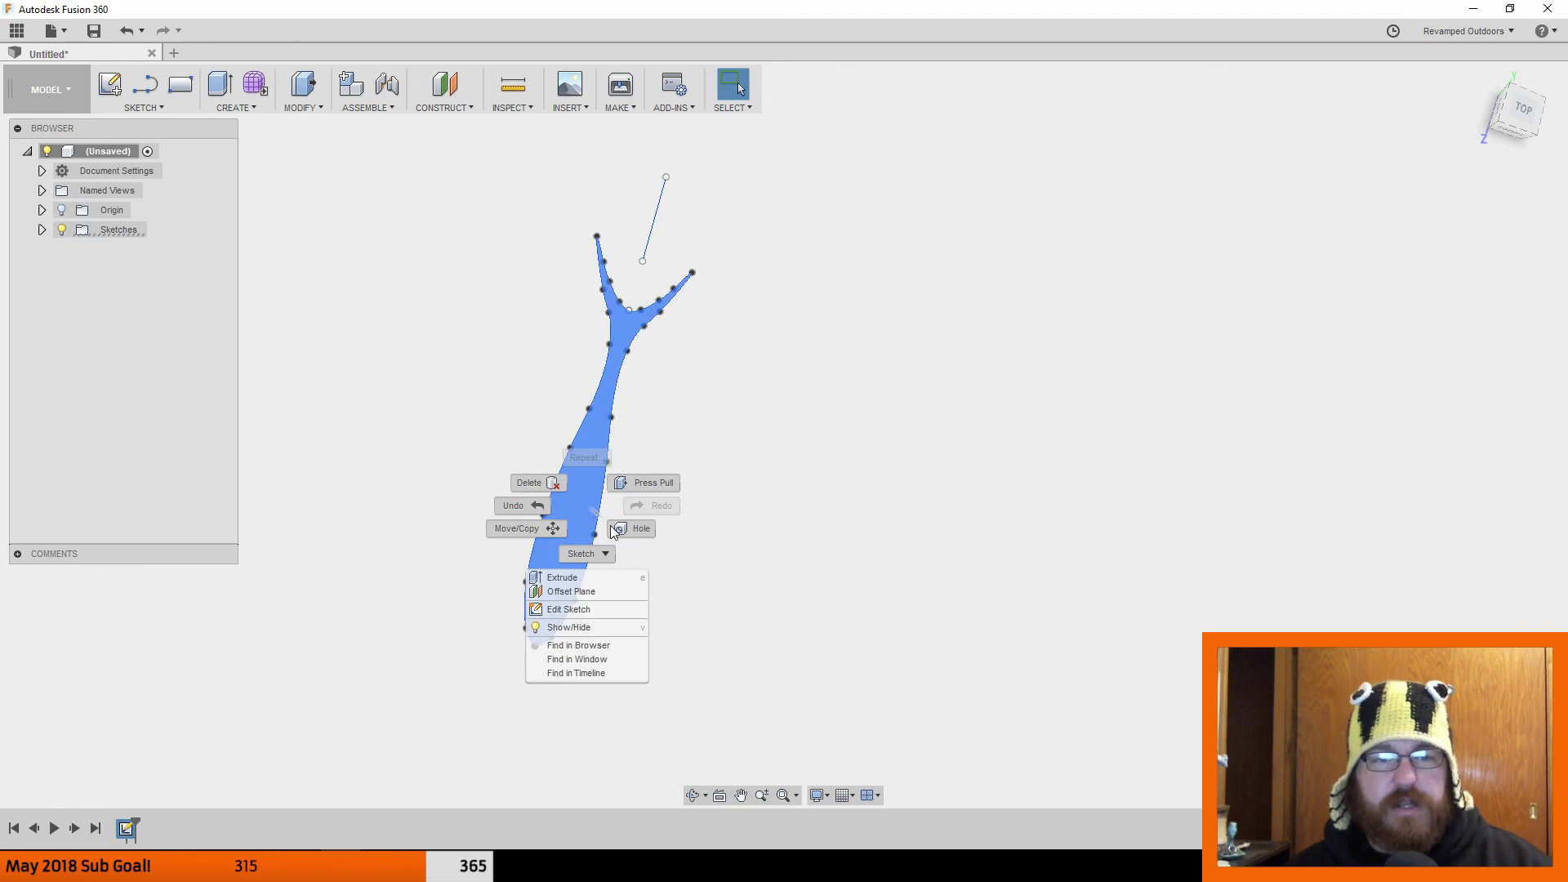
click(565, 609)
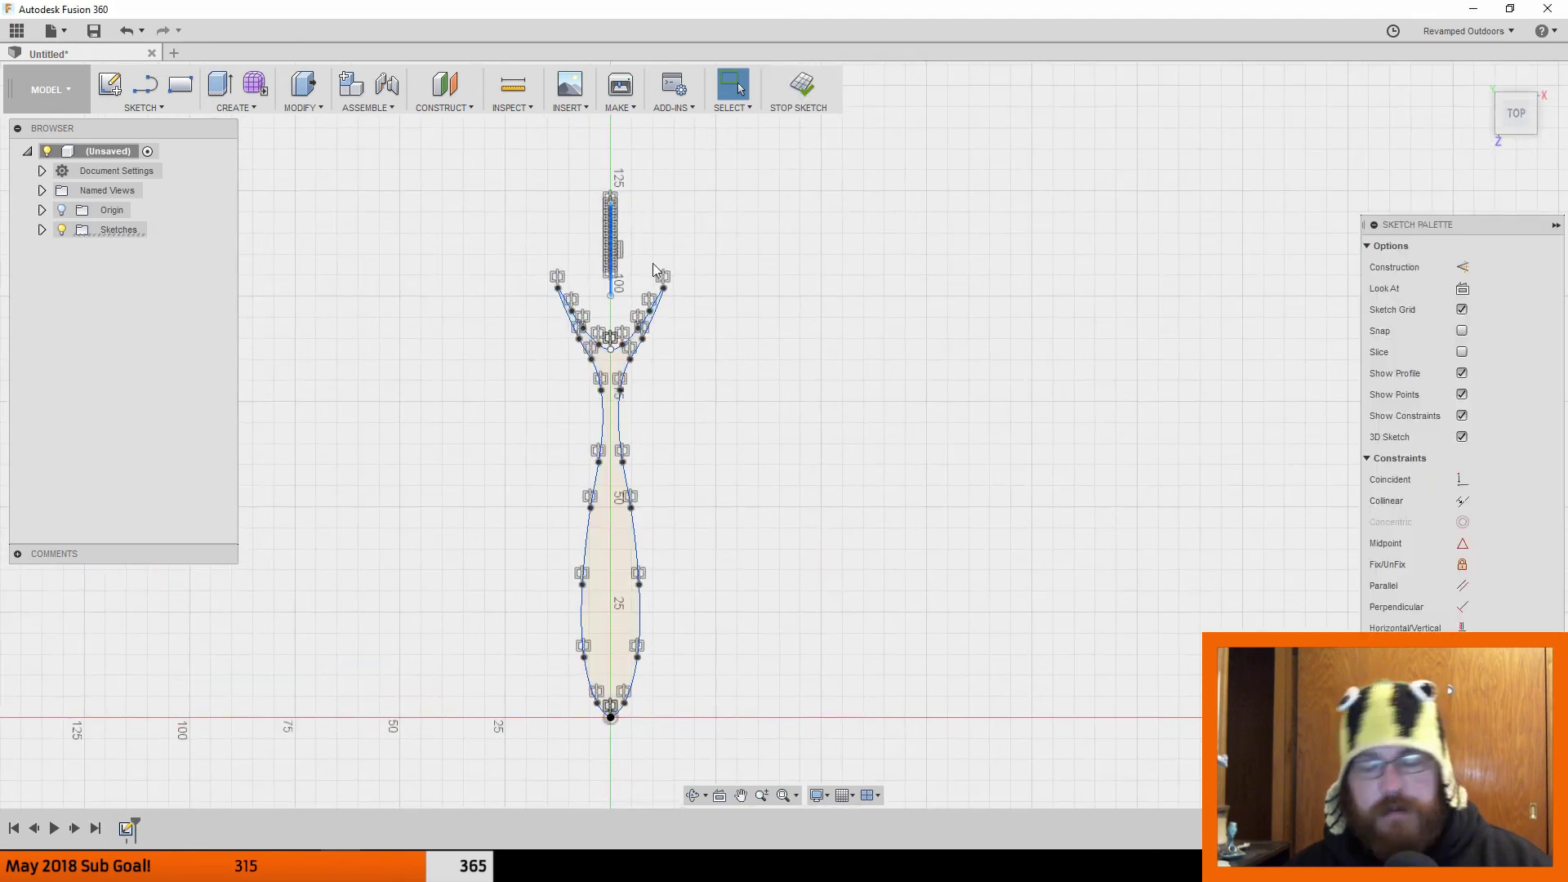
click(943, 420)
mouse_move(884, 495)
shift+middle_down()
mouse_move(921, 389)
mouse_move(893, 472)
mouse_move(928, 406)
mouse_move(973, 422)
mouse_move(1141, 570)
shift+middle_up()
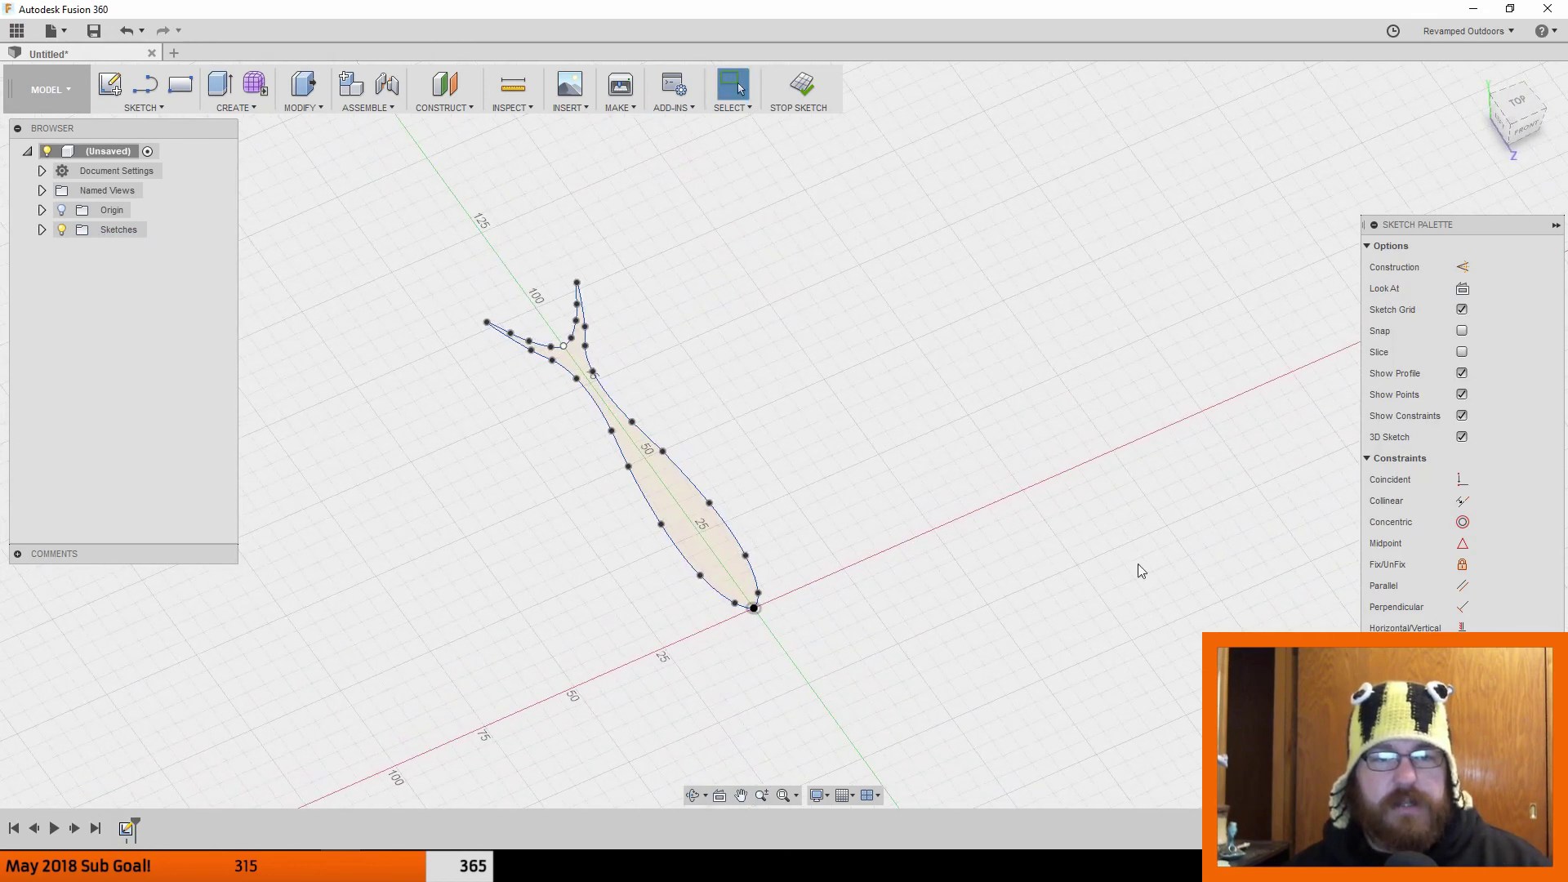
click(1525, 767)
middle_drag(977, 616, 940, 633)
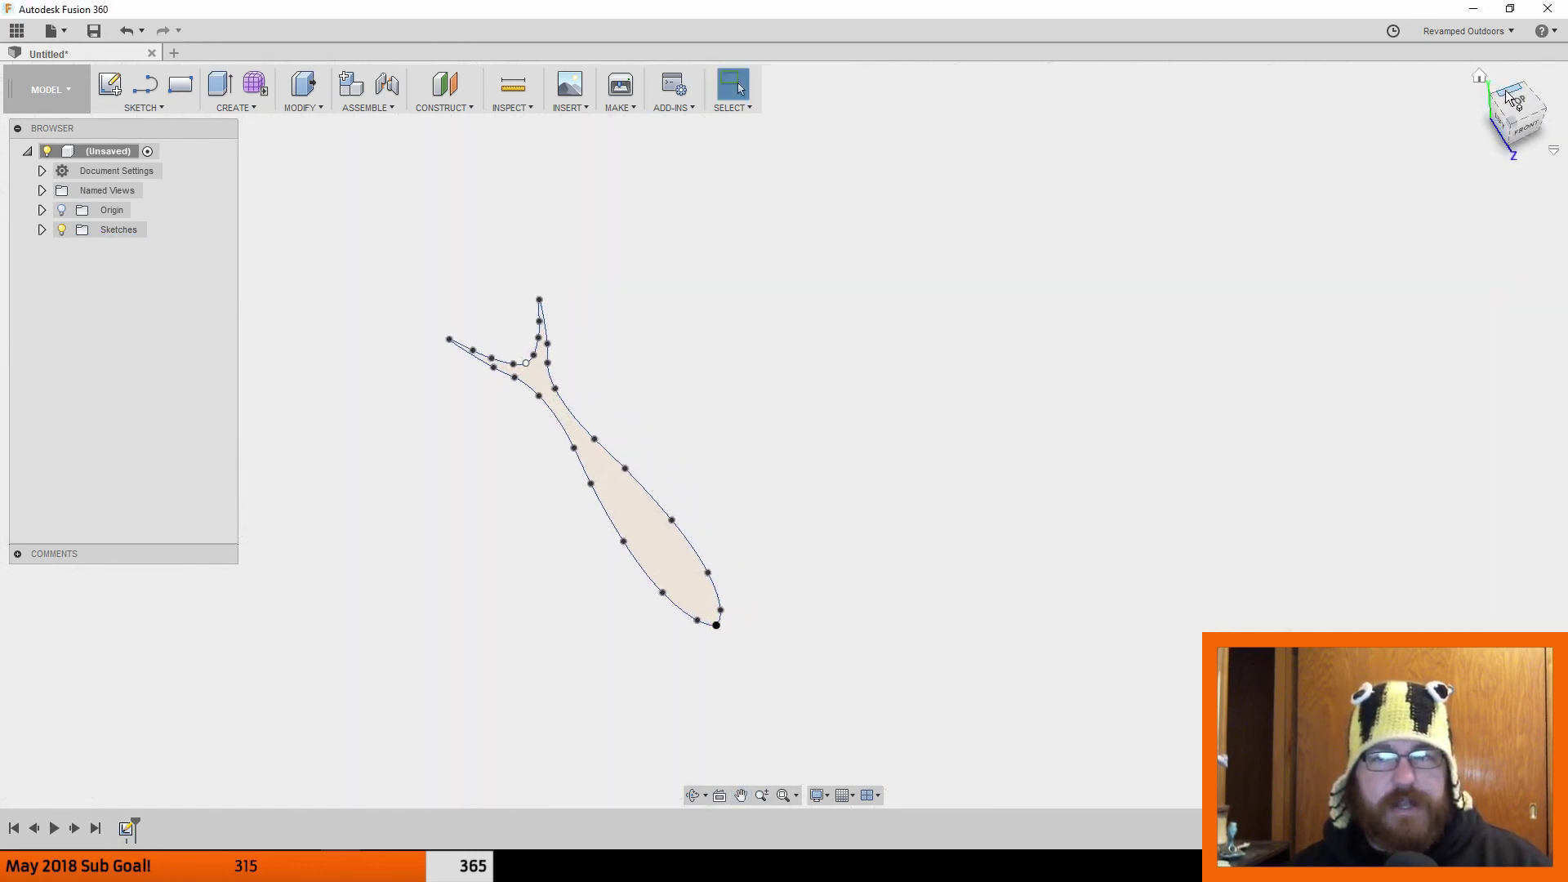
click(1502, 119)
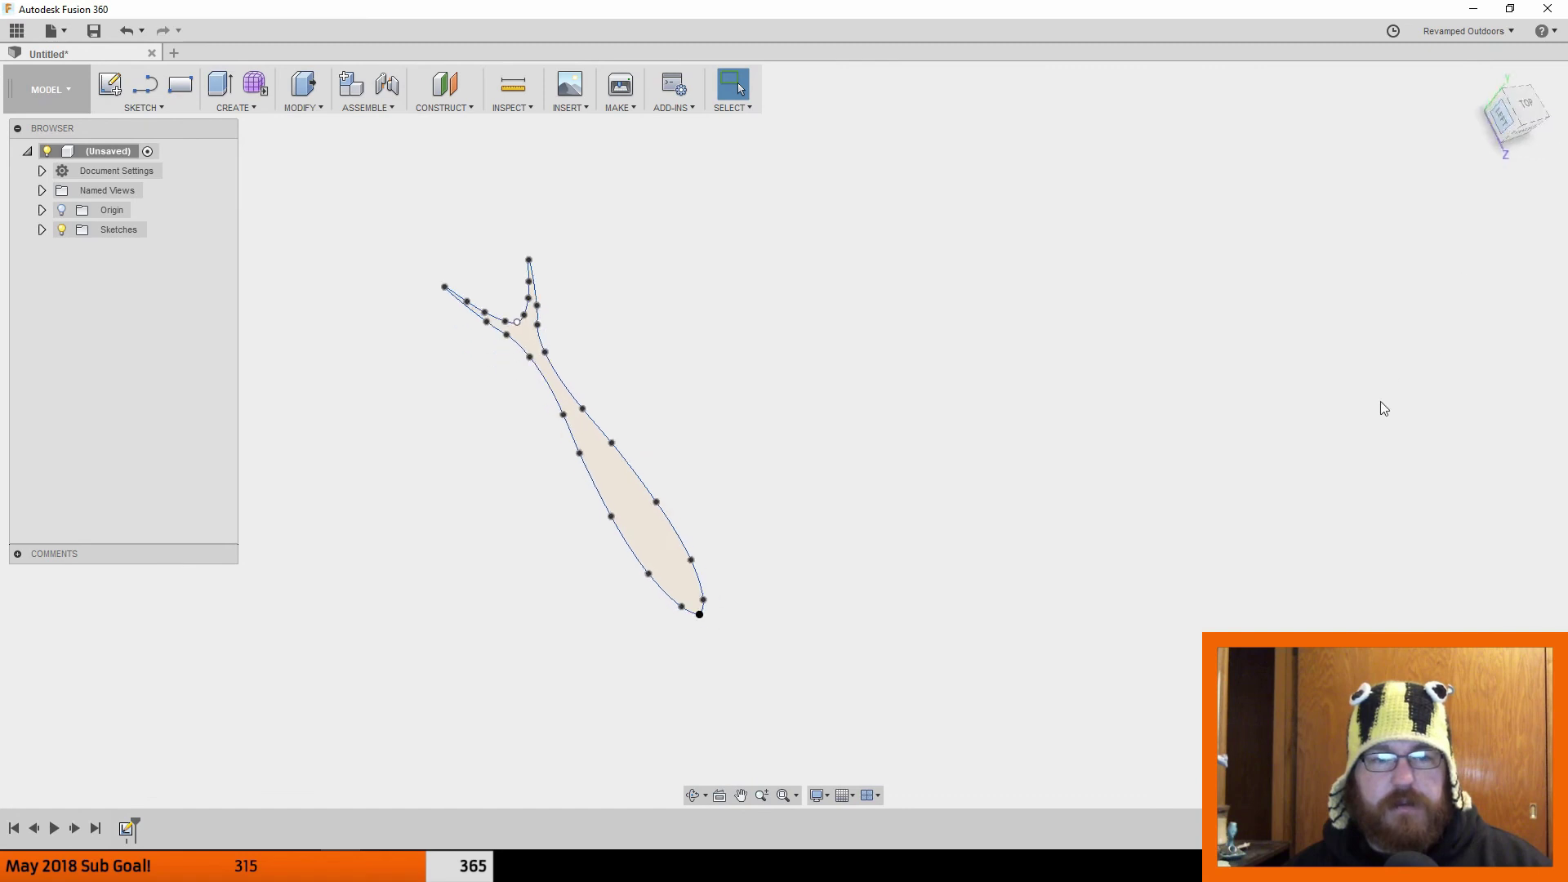
Step: Rotate the left side view 90° so the edge-on outline lies horizontal and centred
middle_drag(1157, 370, 1011, 500)
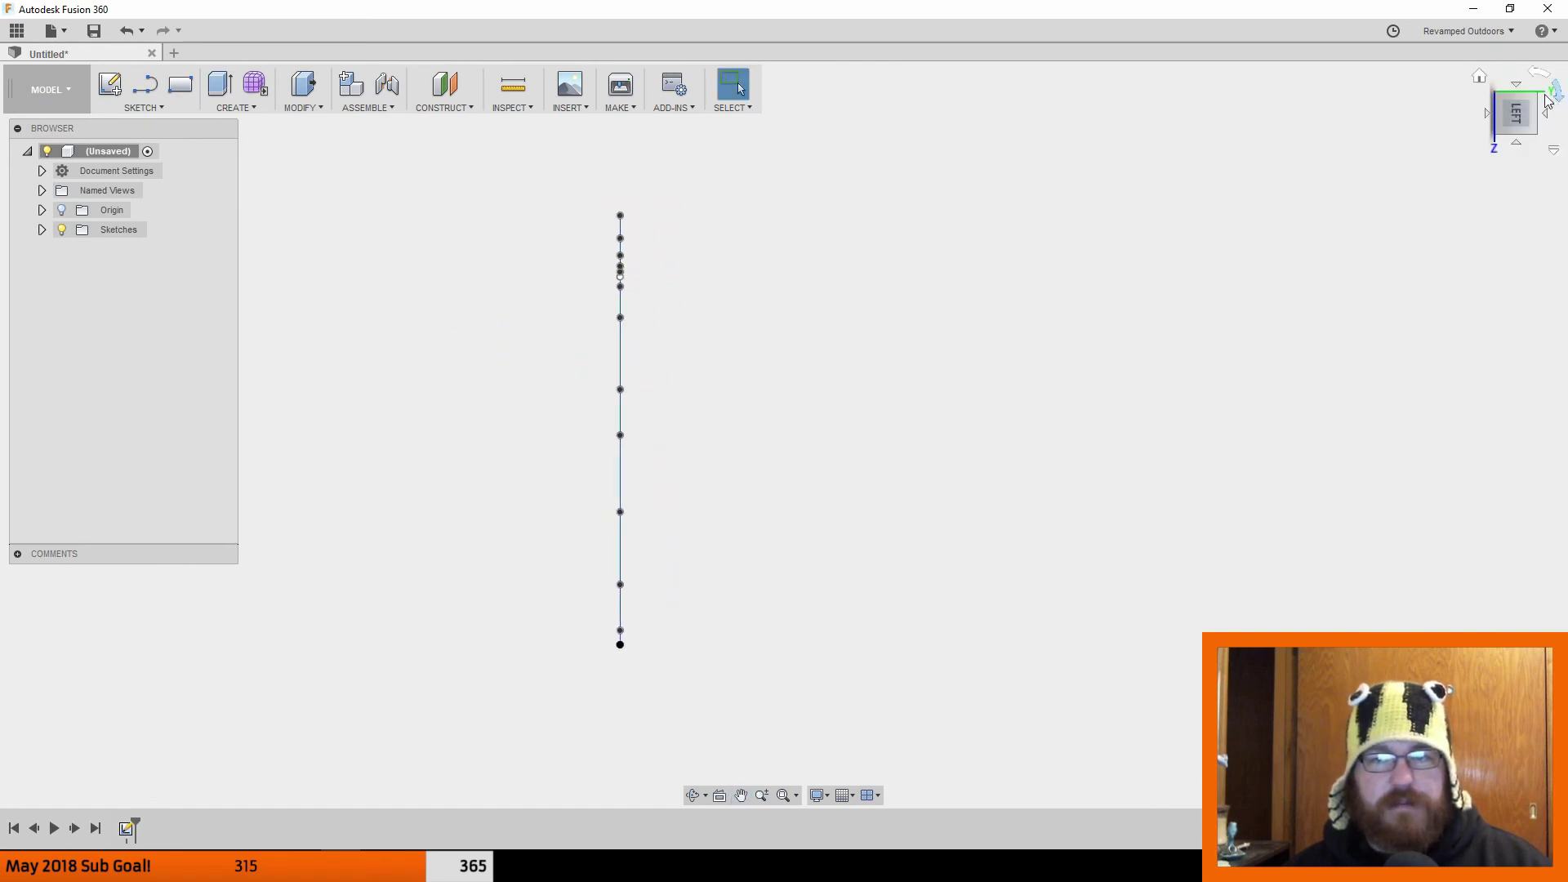
click(1541, 79)
mouse_move(1131, 515)
middle_down()
mouse_move(1040, 396)
mouse_move(1080, 425)
mouse_move(1068, 444)
mouse_move(1070, 409)
mouse_move(1033, 418)
mouse_move(1064, 438)
mouse_move(1358, 133)
middle_up()
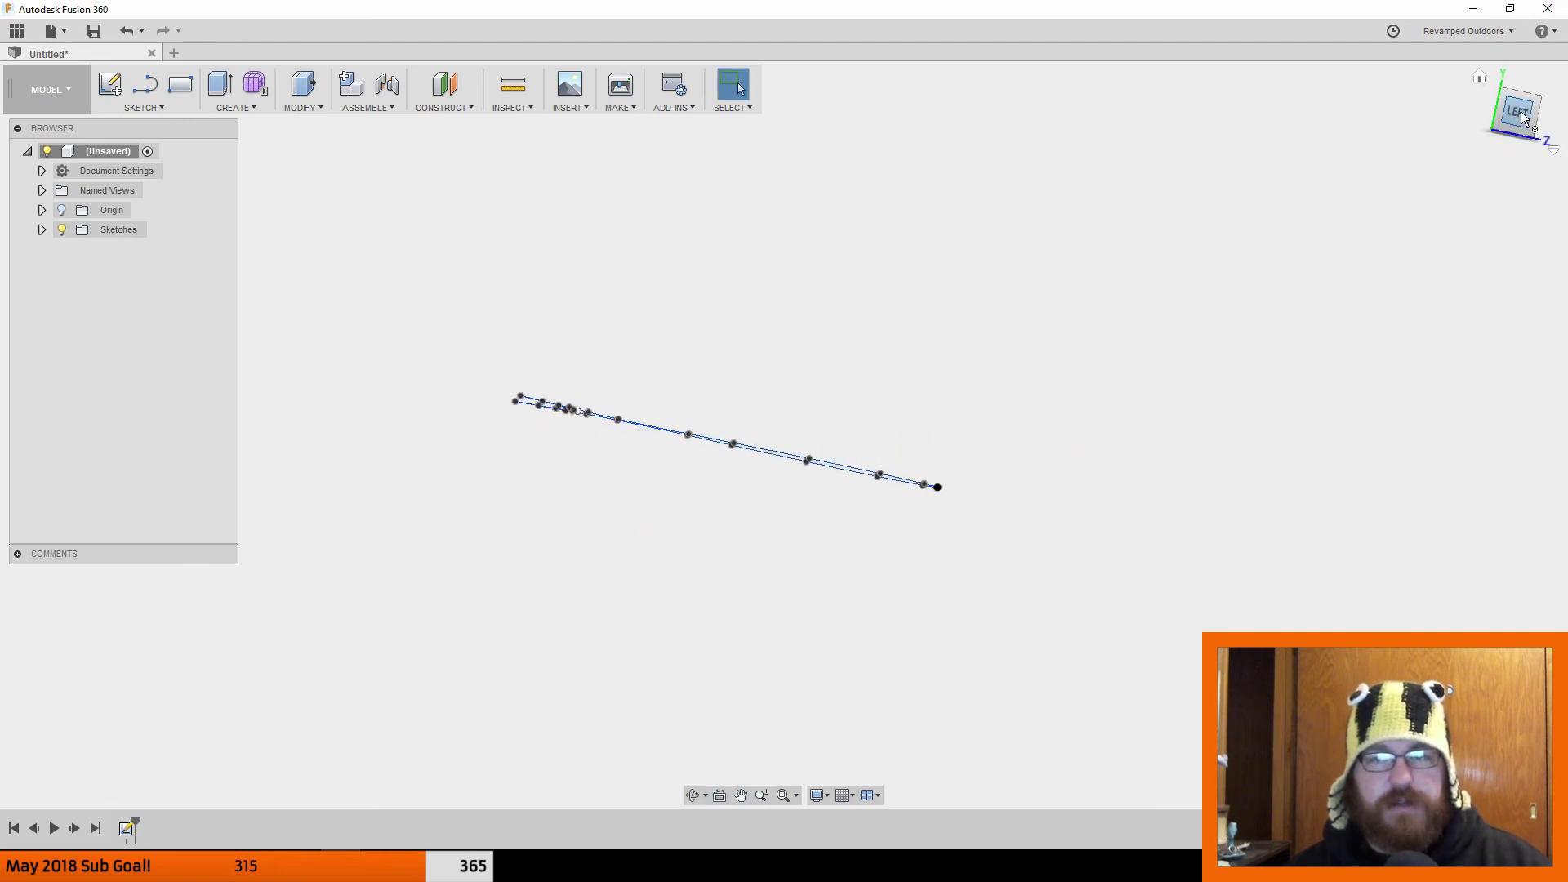
click(1511, 111)
click(1515, 113)
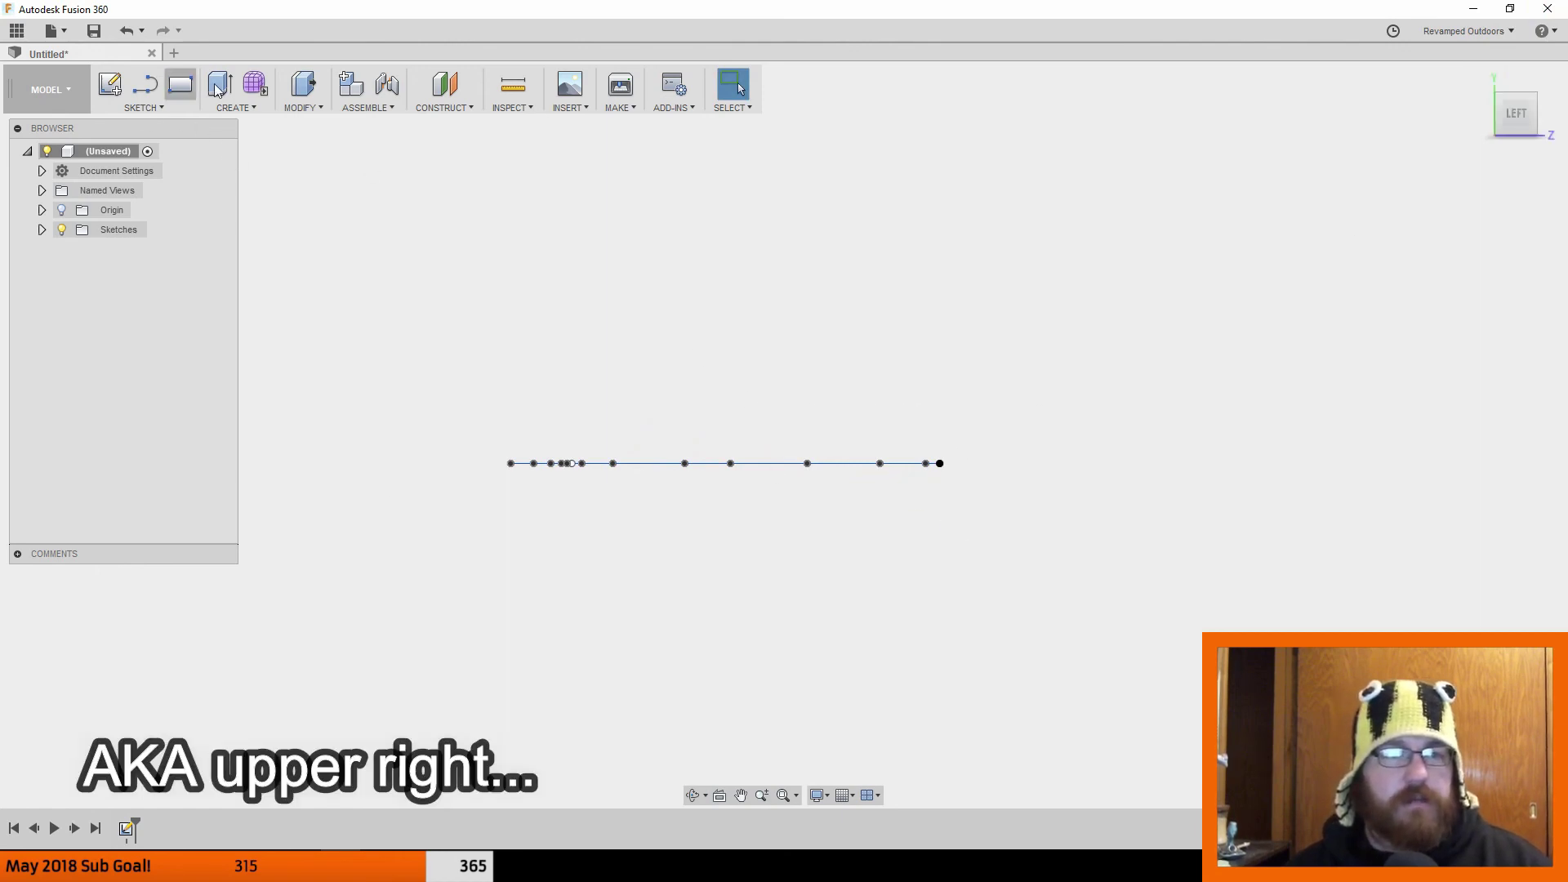
click(131, 108)
Step: On the side origin plane, spline the shallow back curve from behind the head to the tail tip
click(147, 127)
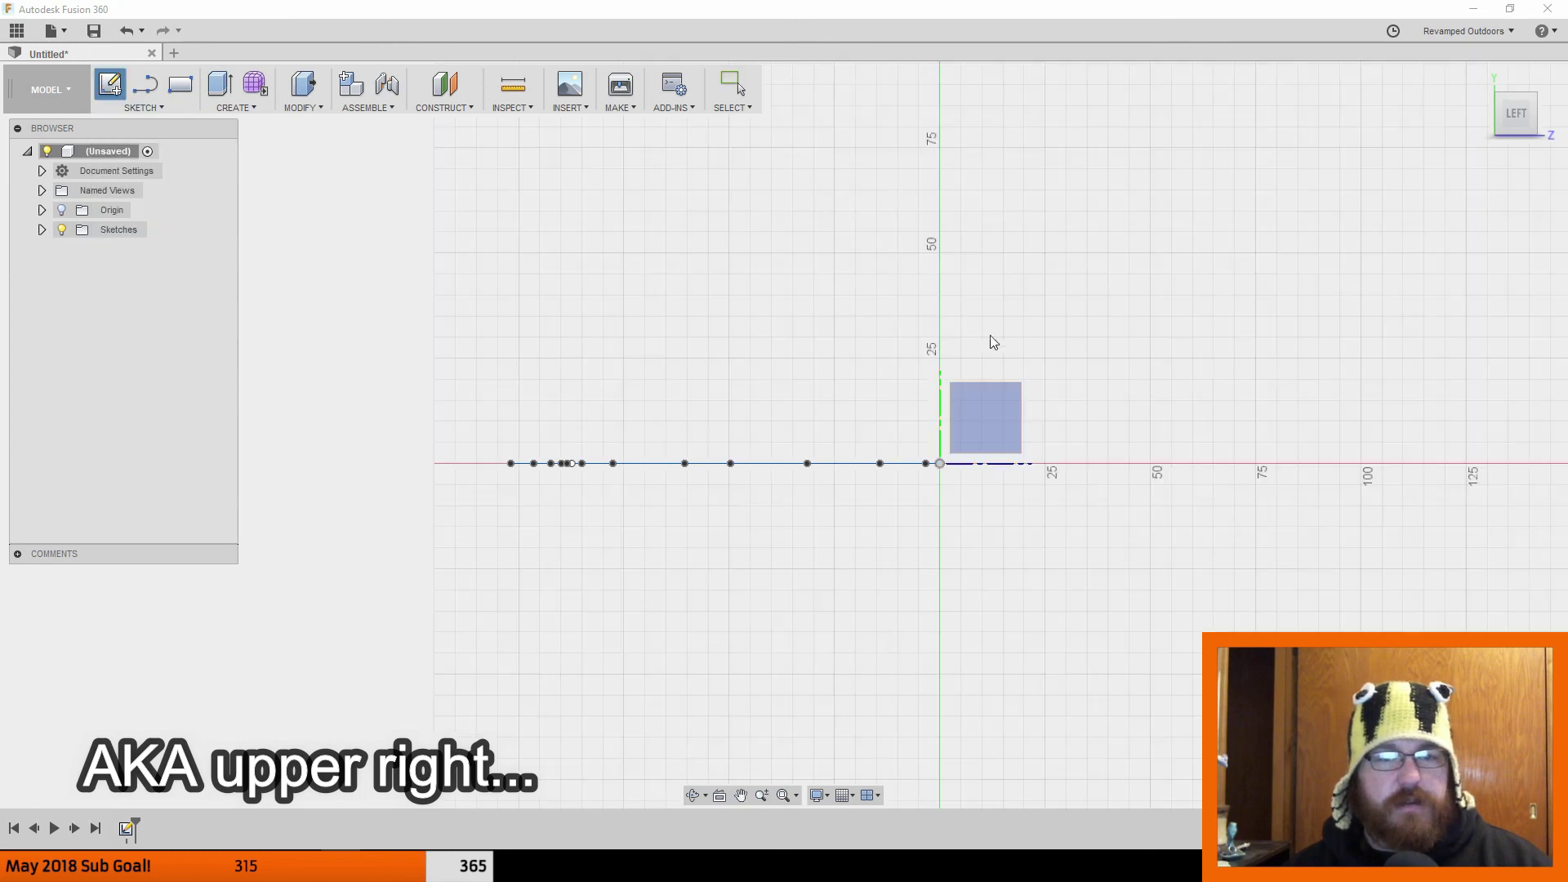
click(997, 426)
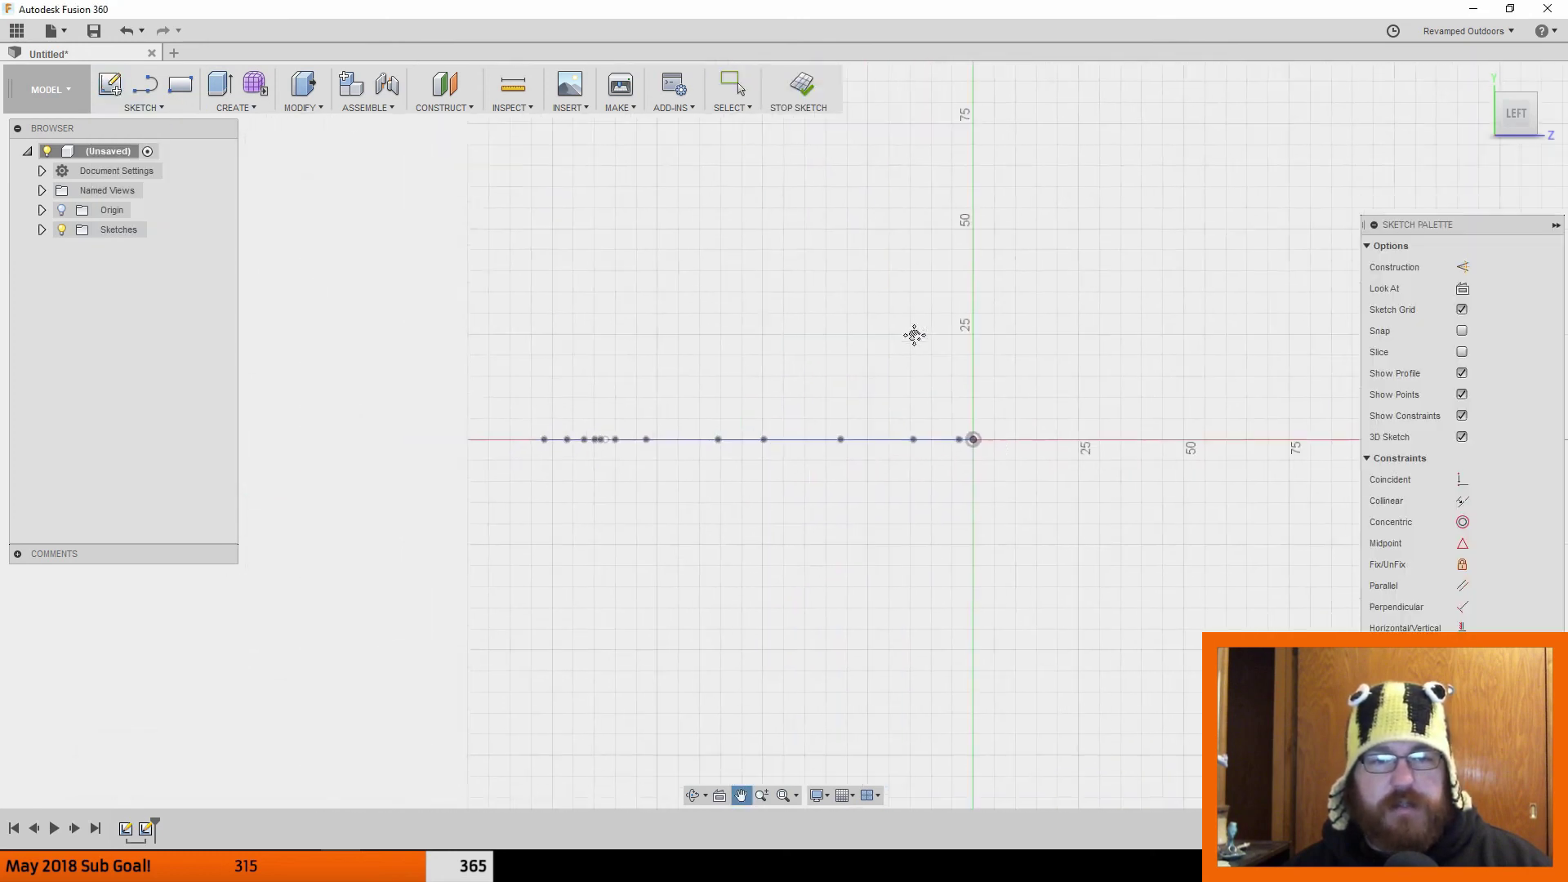
click(142, 108)
click(144, 276)
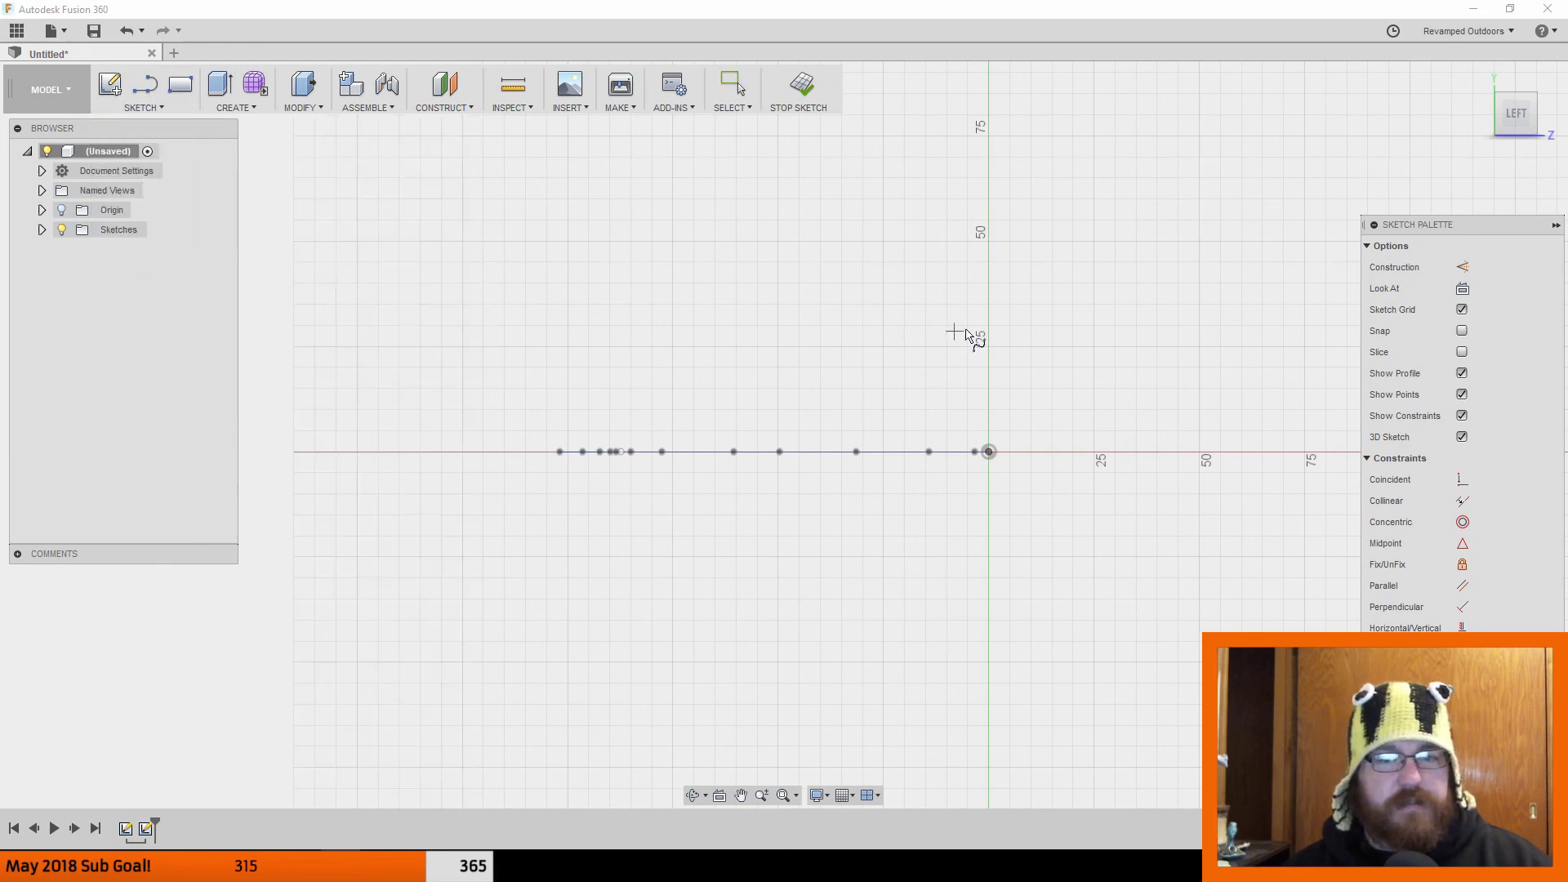
scroll(847, 409, up, 3)
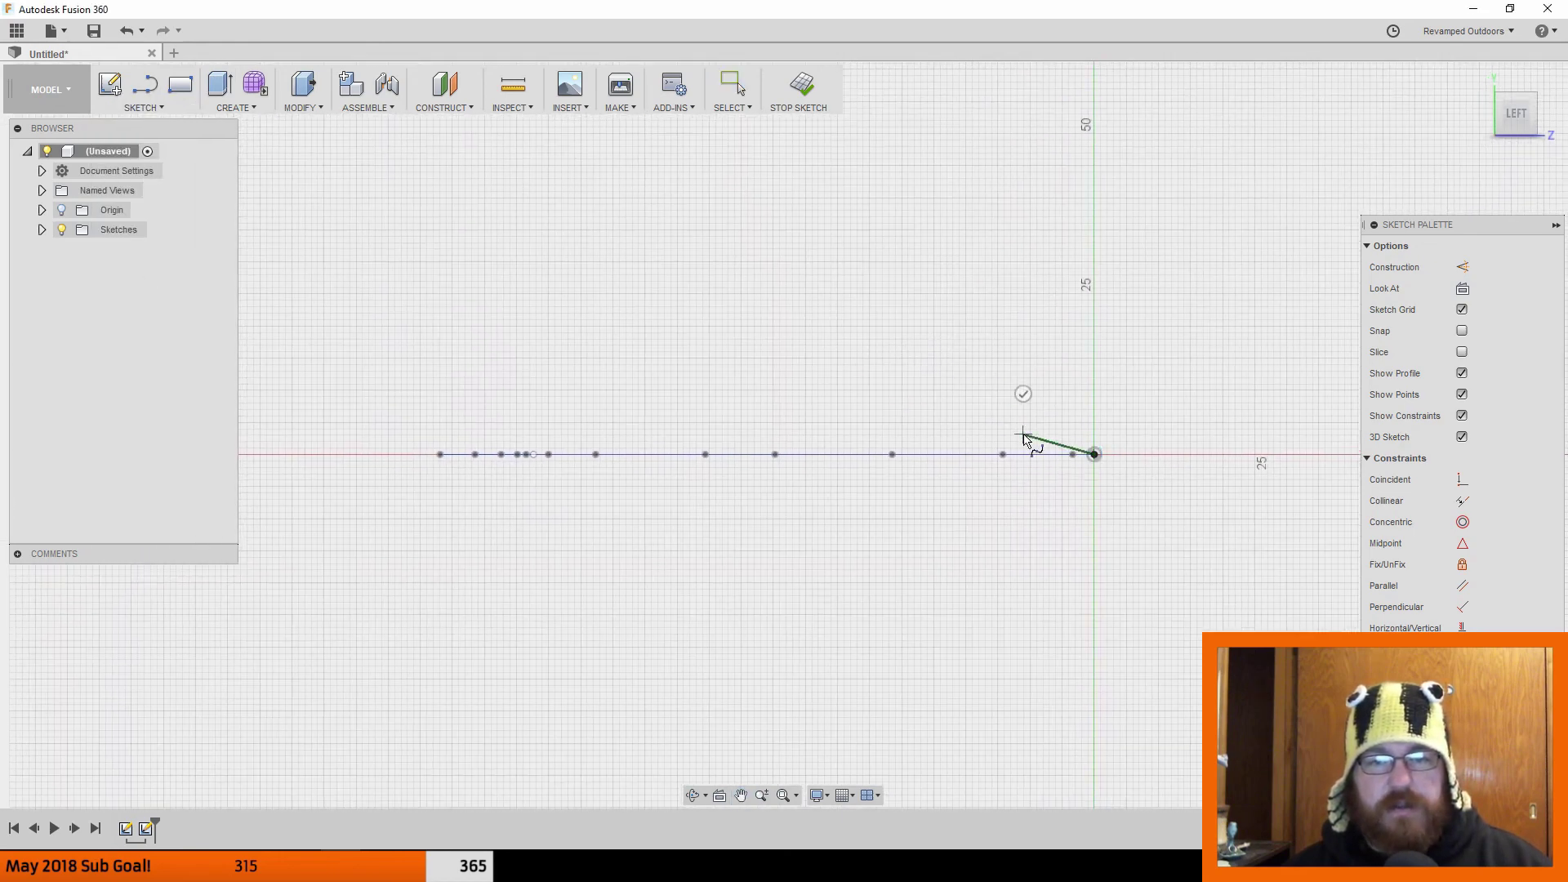
click(866, 433)
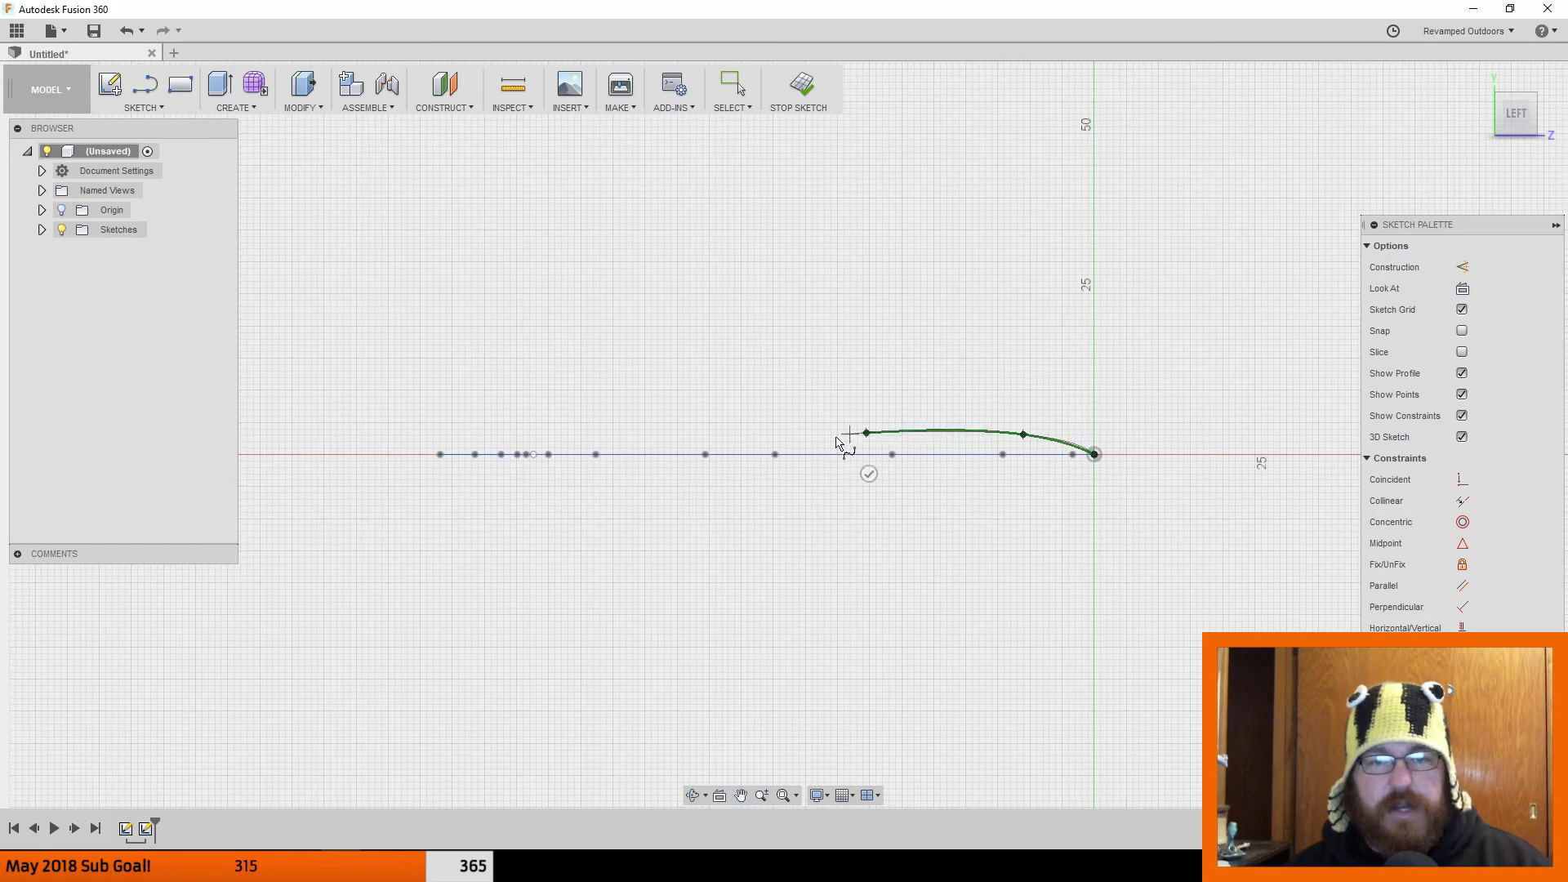
click(701, 434)
click(616, 441)
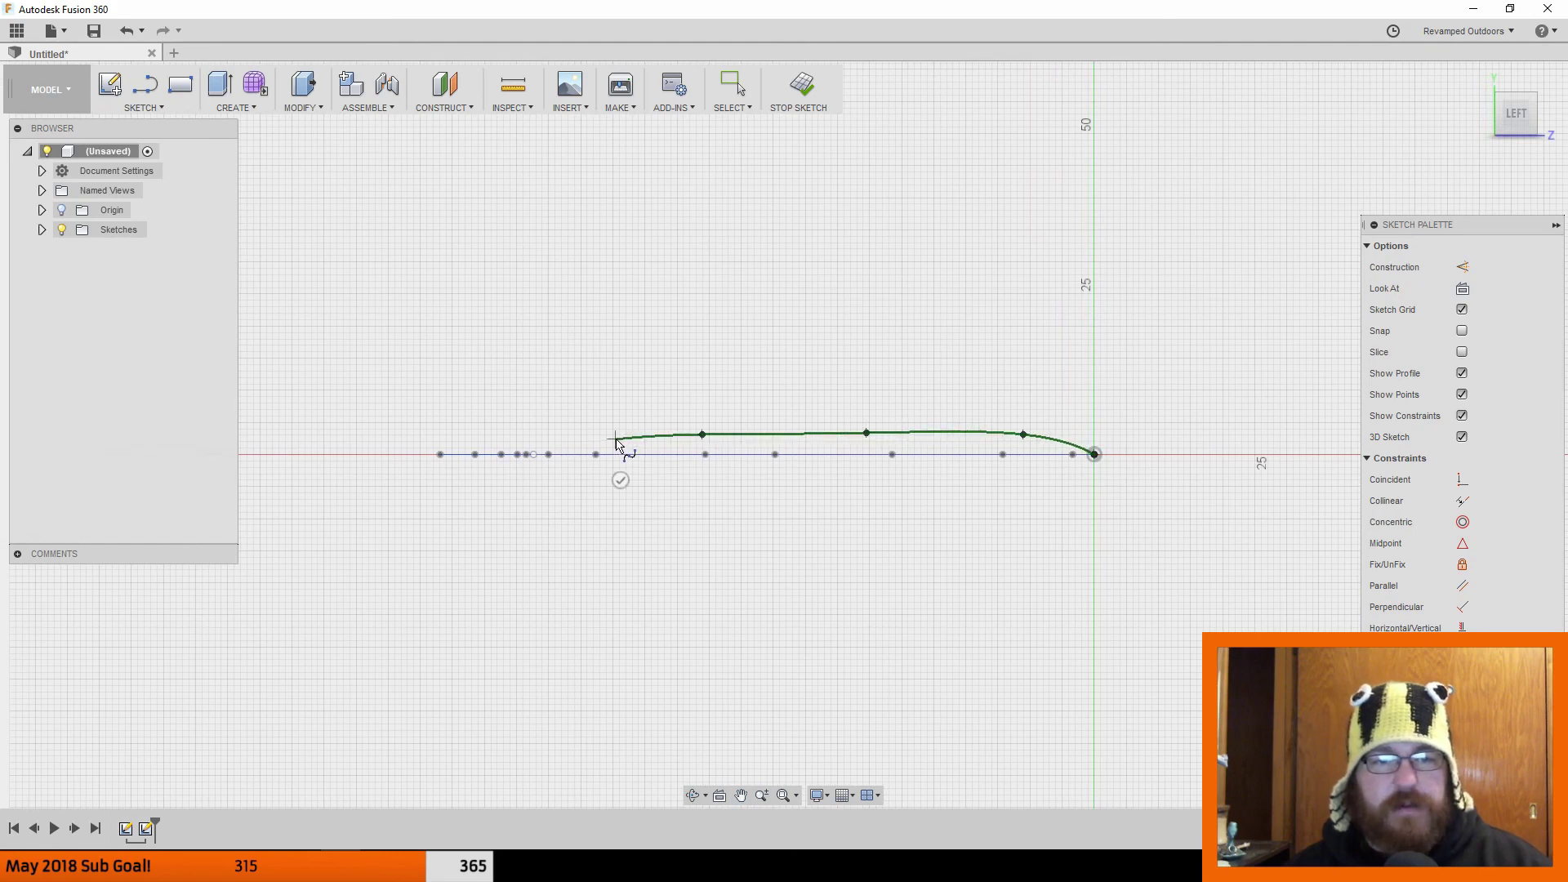
click(534, 443)
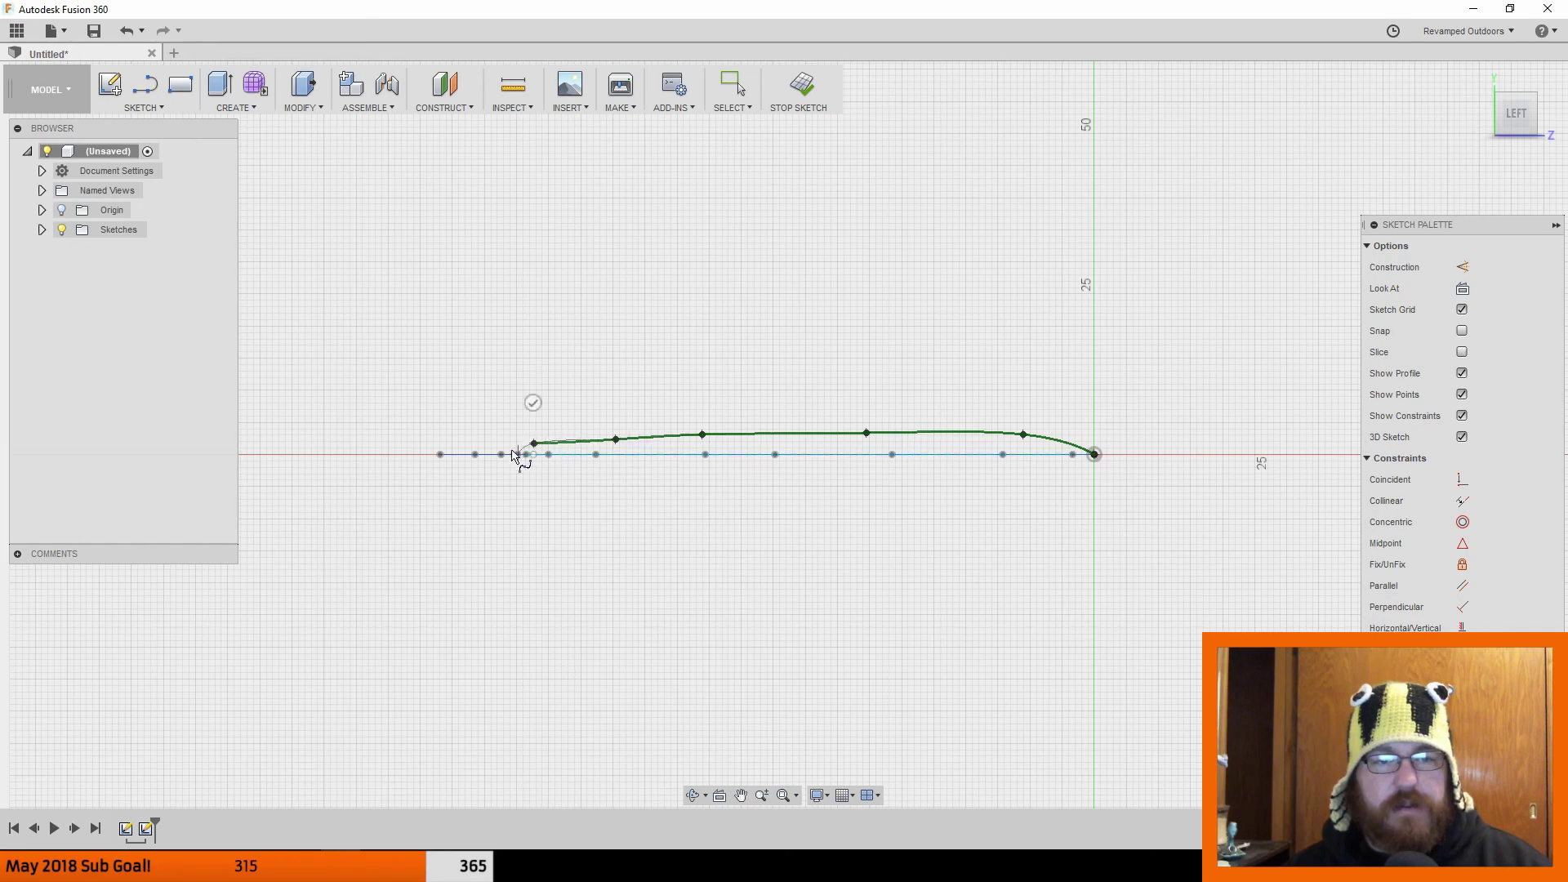
click(424, 454)
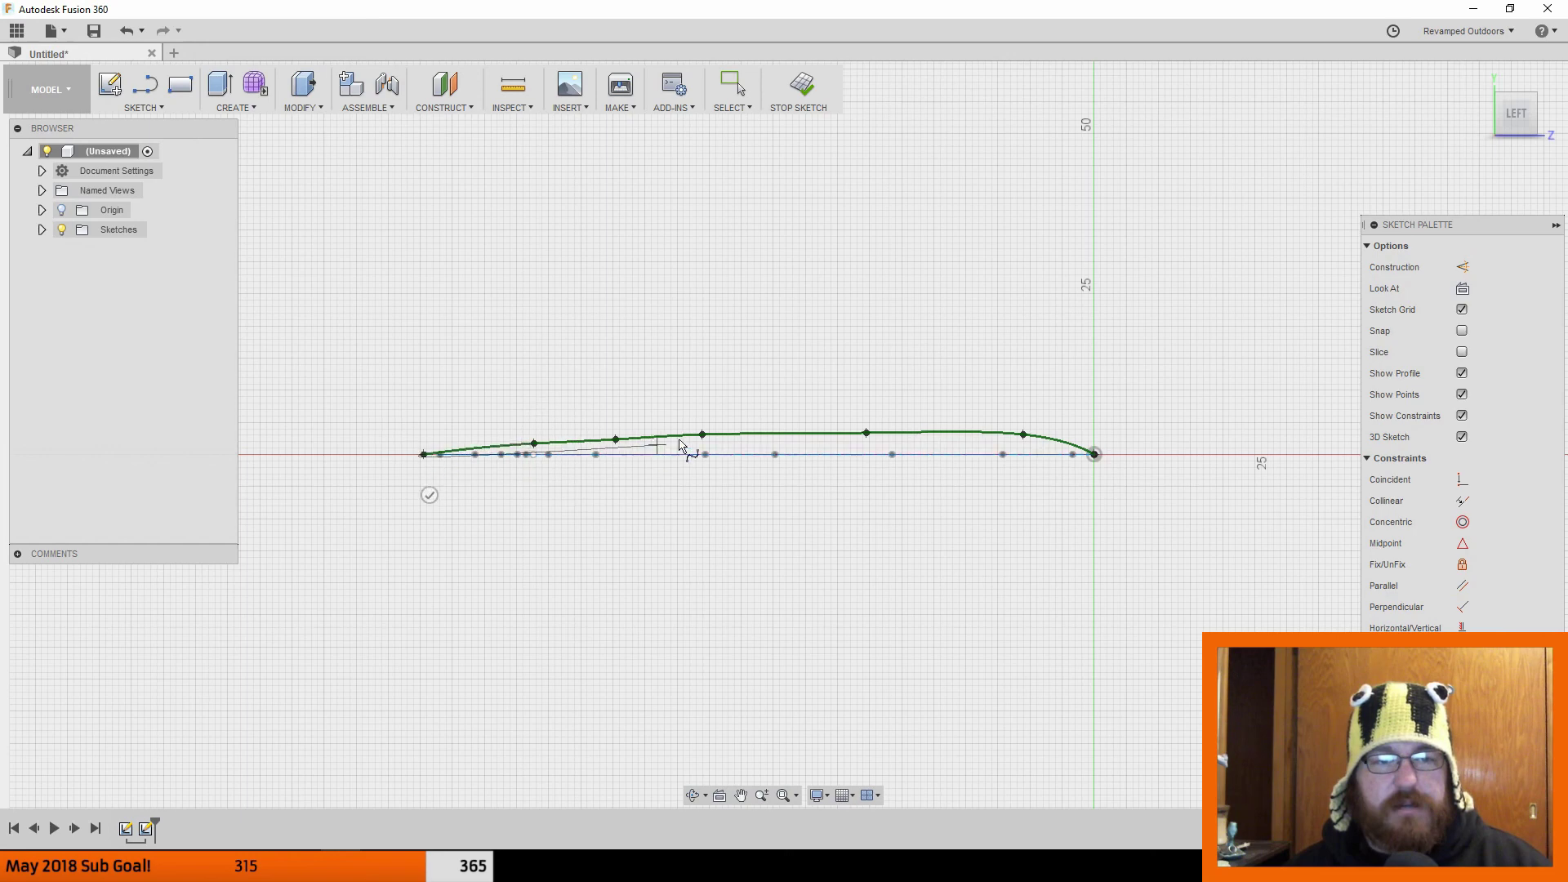
click(429, 495)
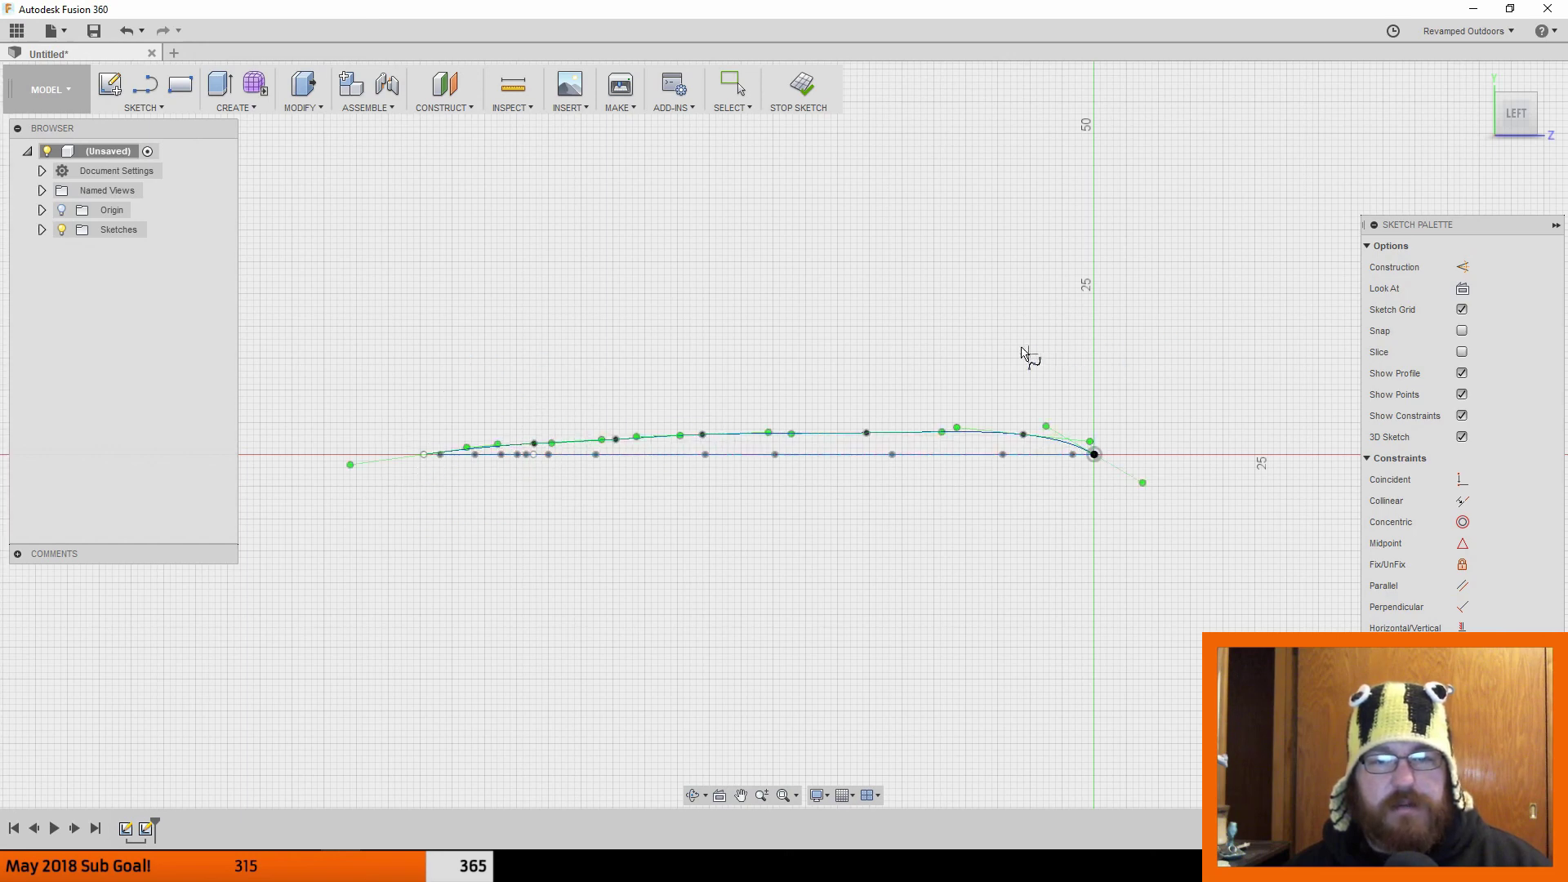
Step: Start the belly spline below the head and curve it down along the underside
click(143, 107)
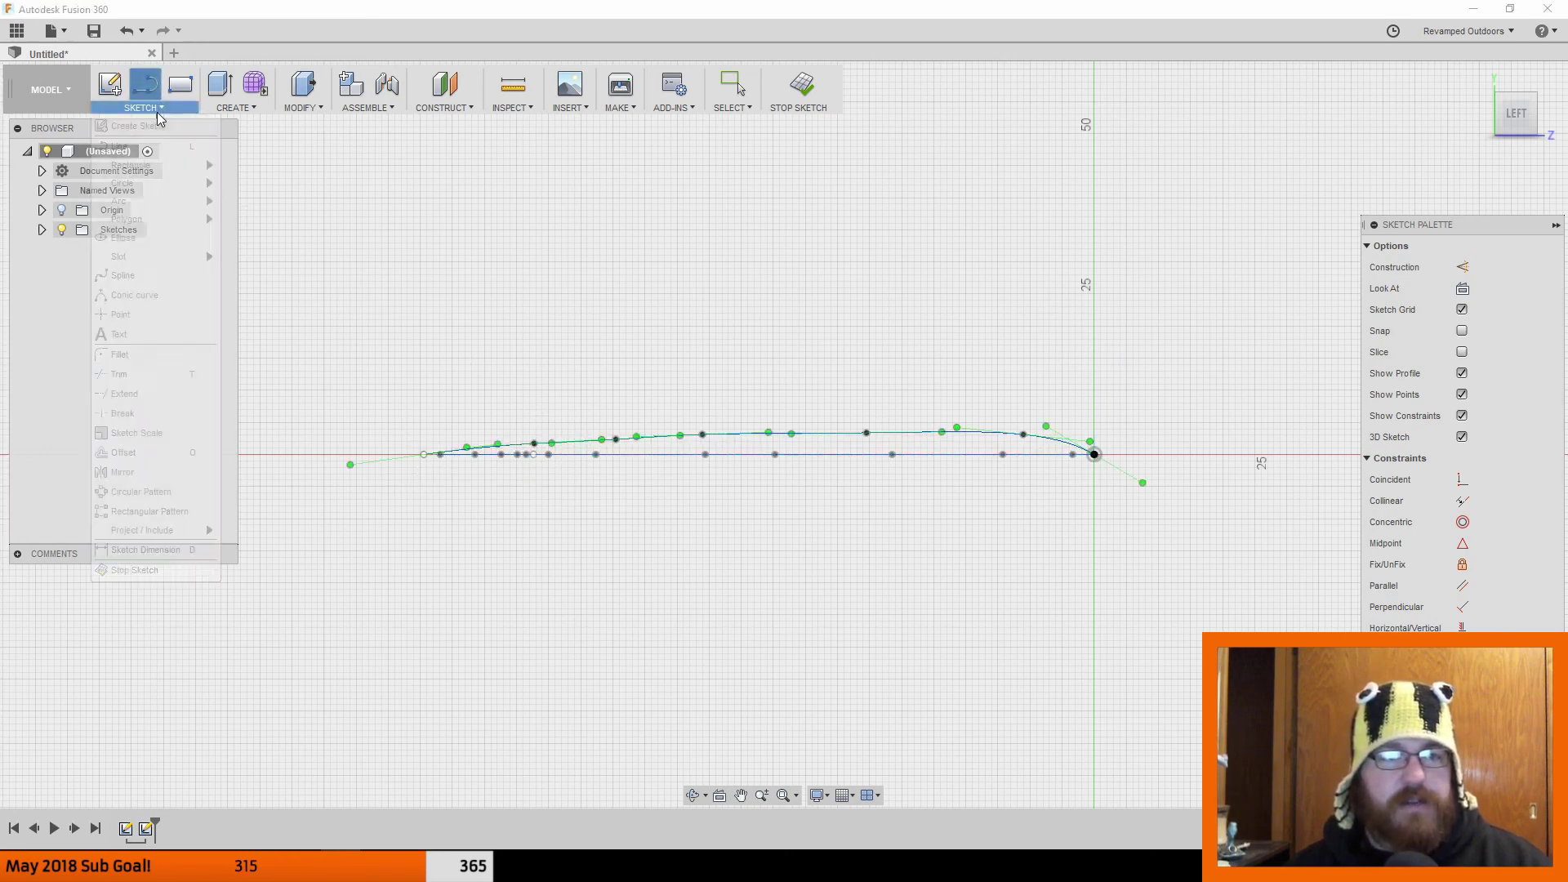
click(248, 289)
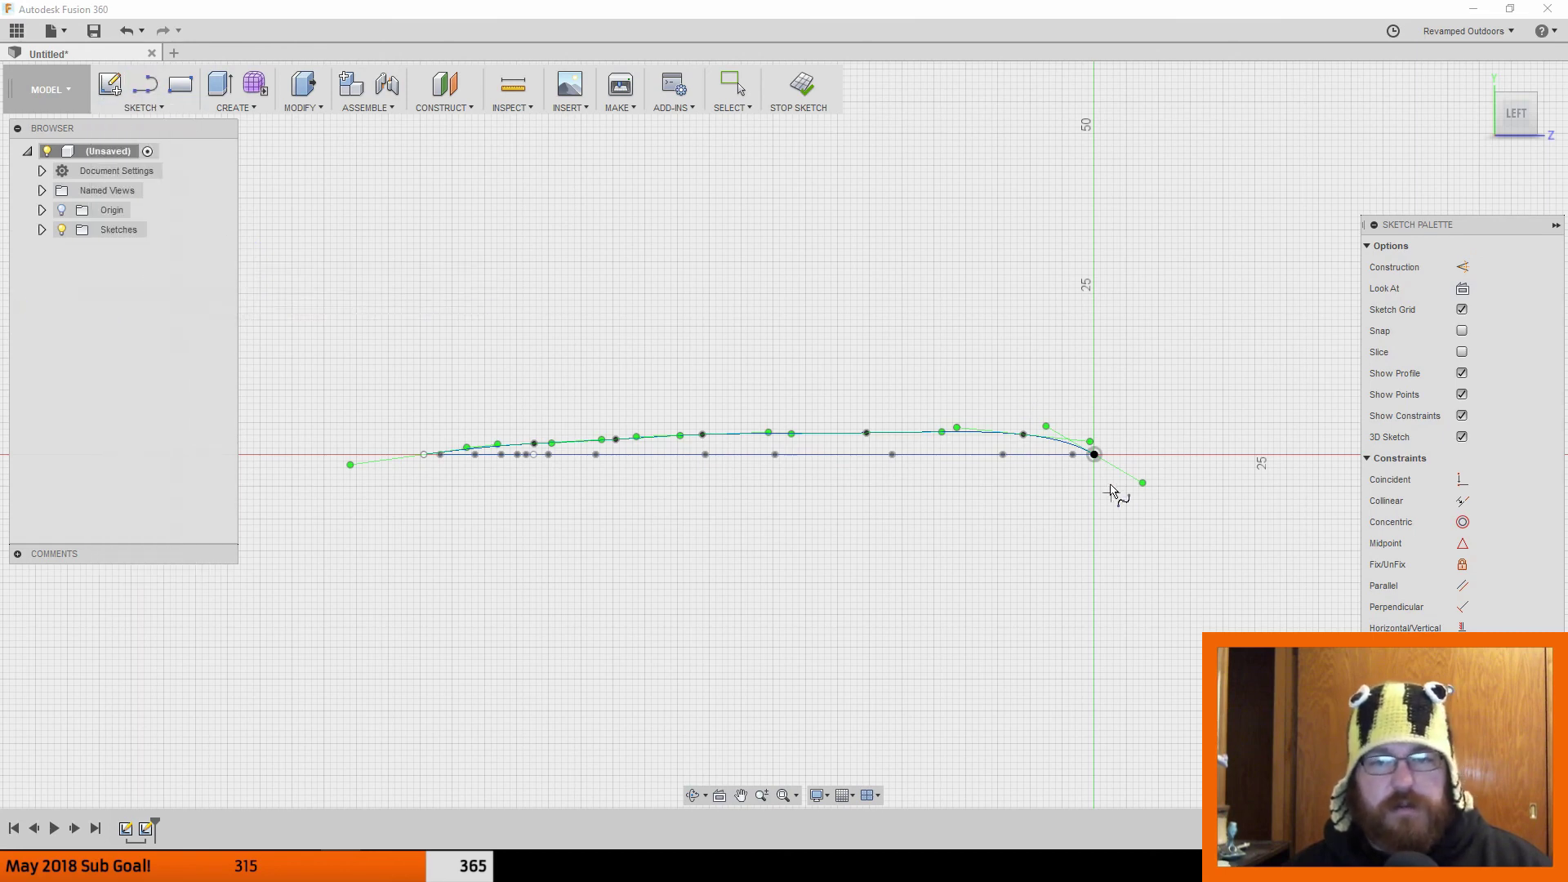
scroll(1111, 464, up, 2)
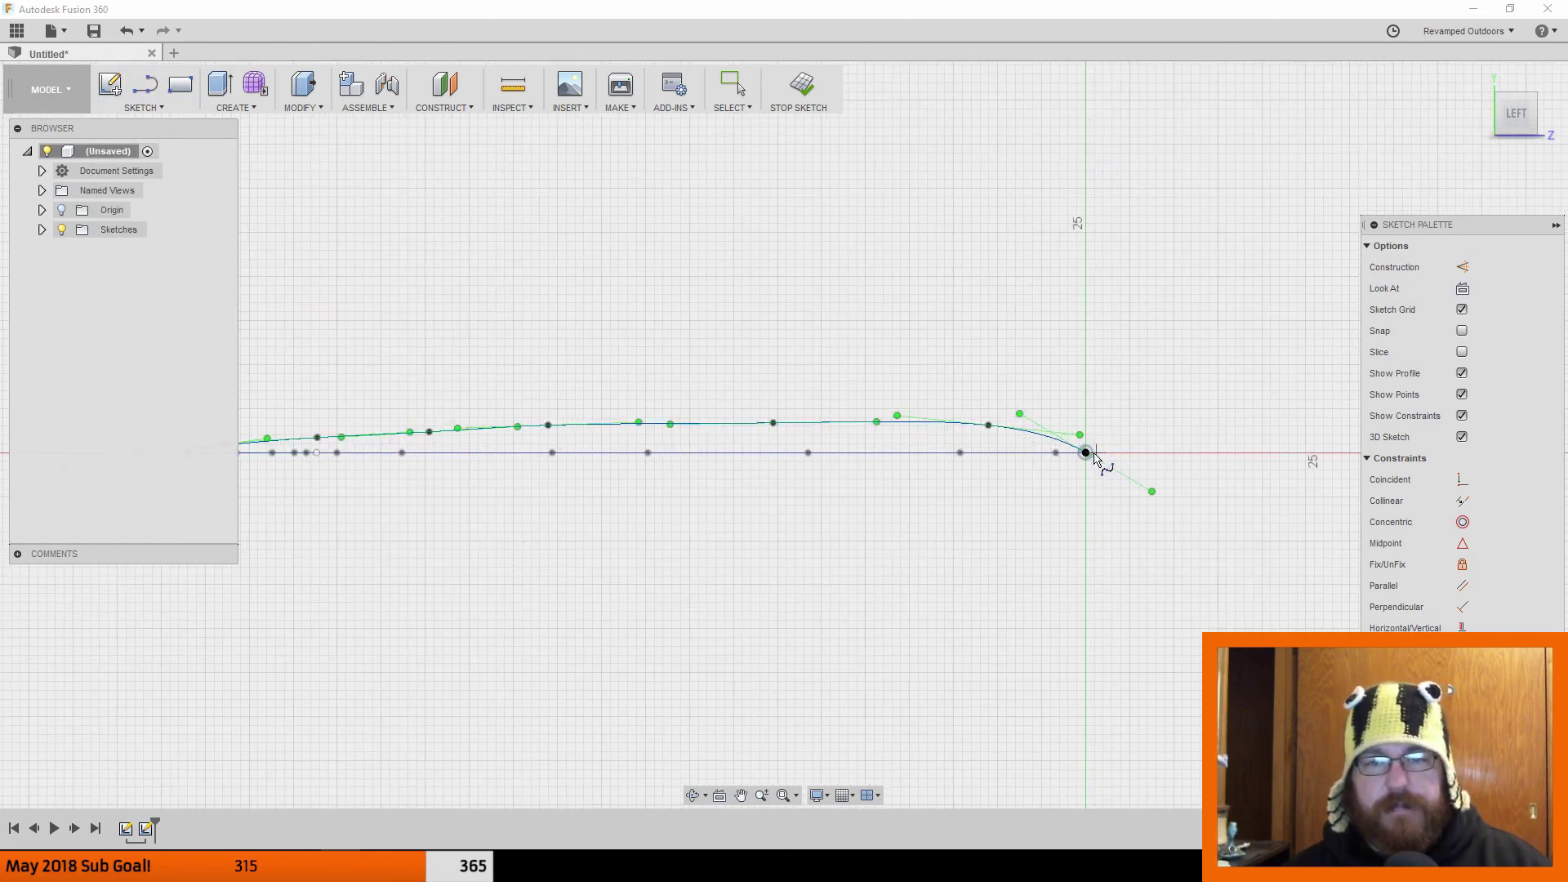
mouse_move(1066, 500)
middle_down()
mouse_move(1081, 466)
mouse_move(1201, 480)
middle_up()
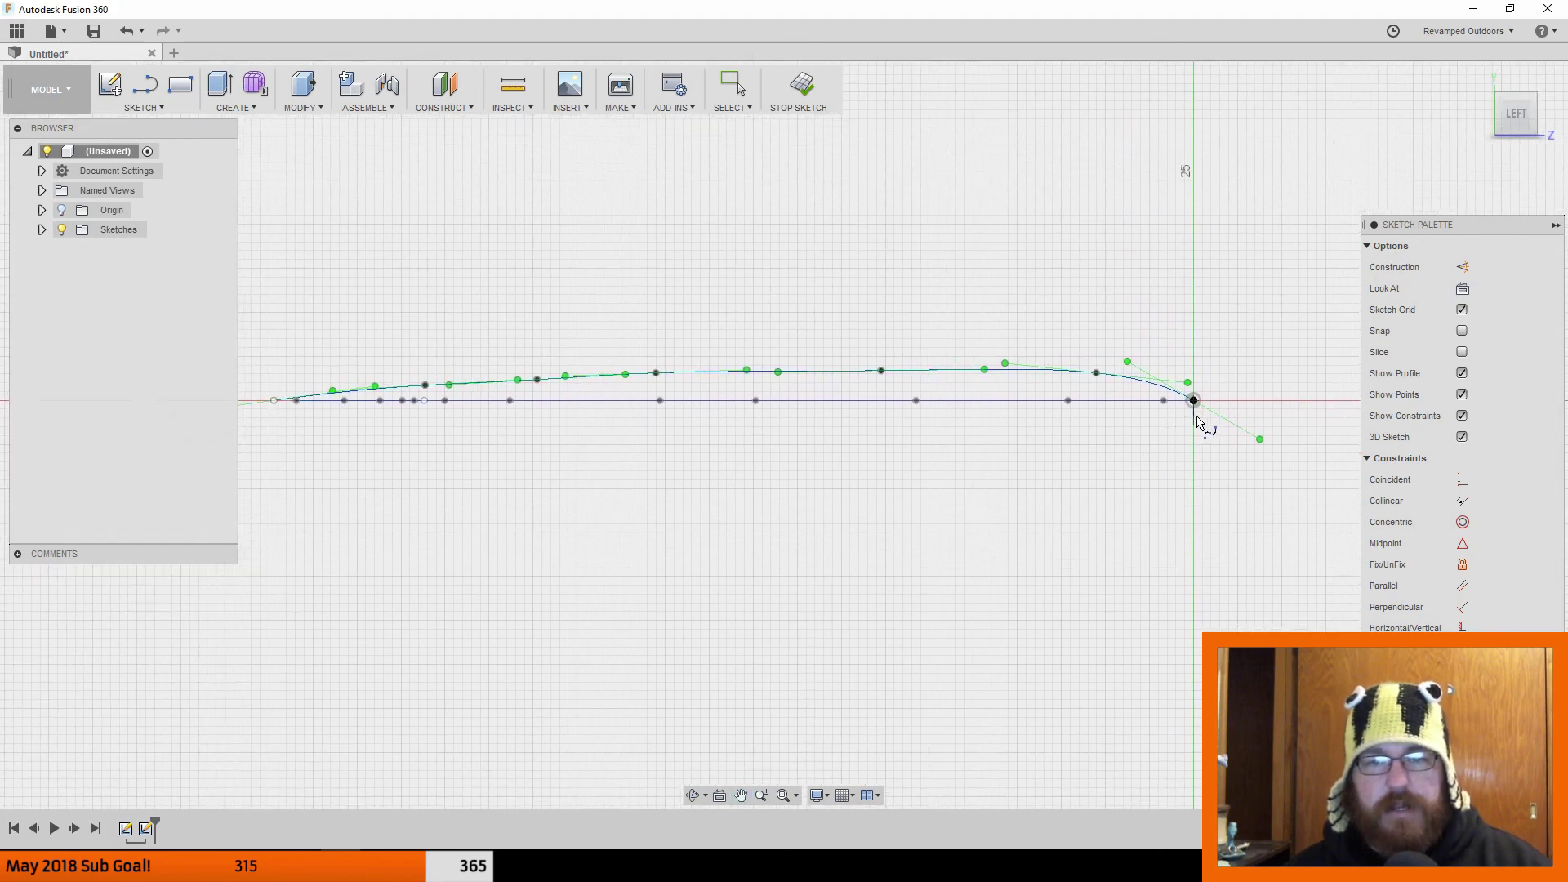
click(1146, 441)
click(1090, 458)
click(1014, 464)
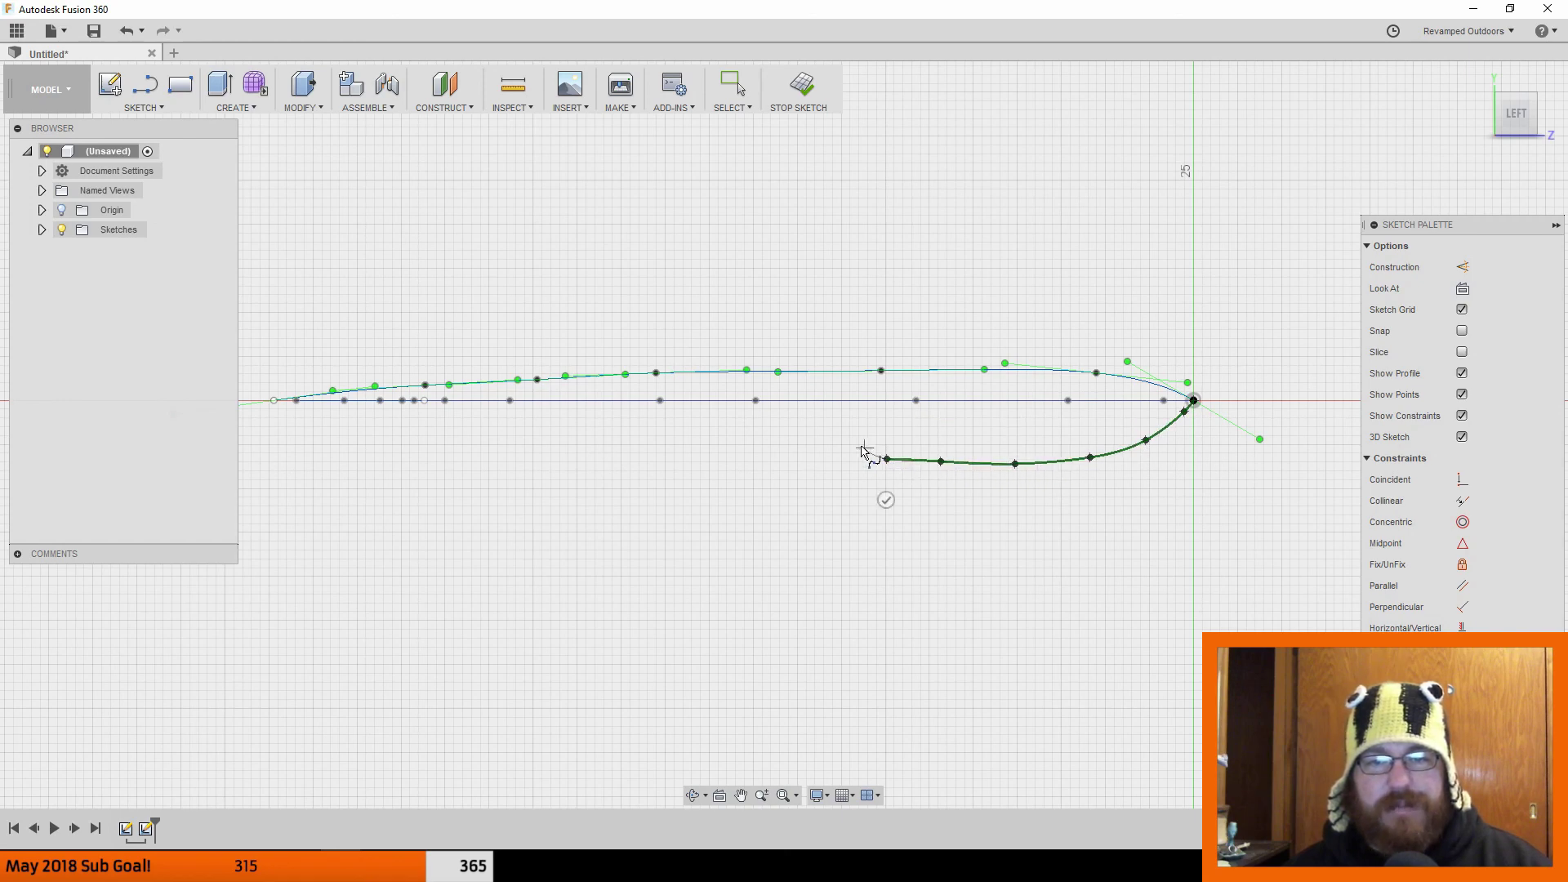
Step: Sweep the belly curve through the middle to the tail tip, closing the side profile
click(736, 417)
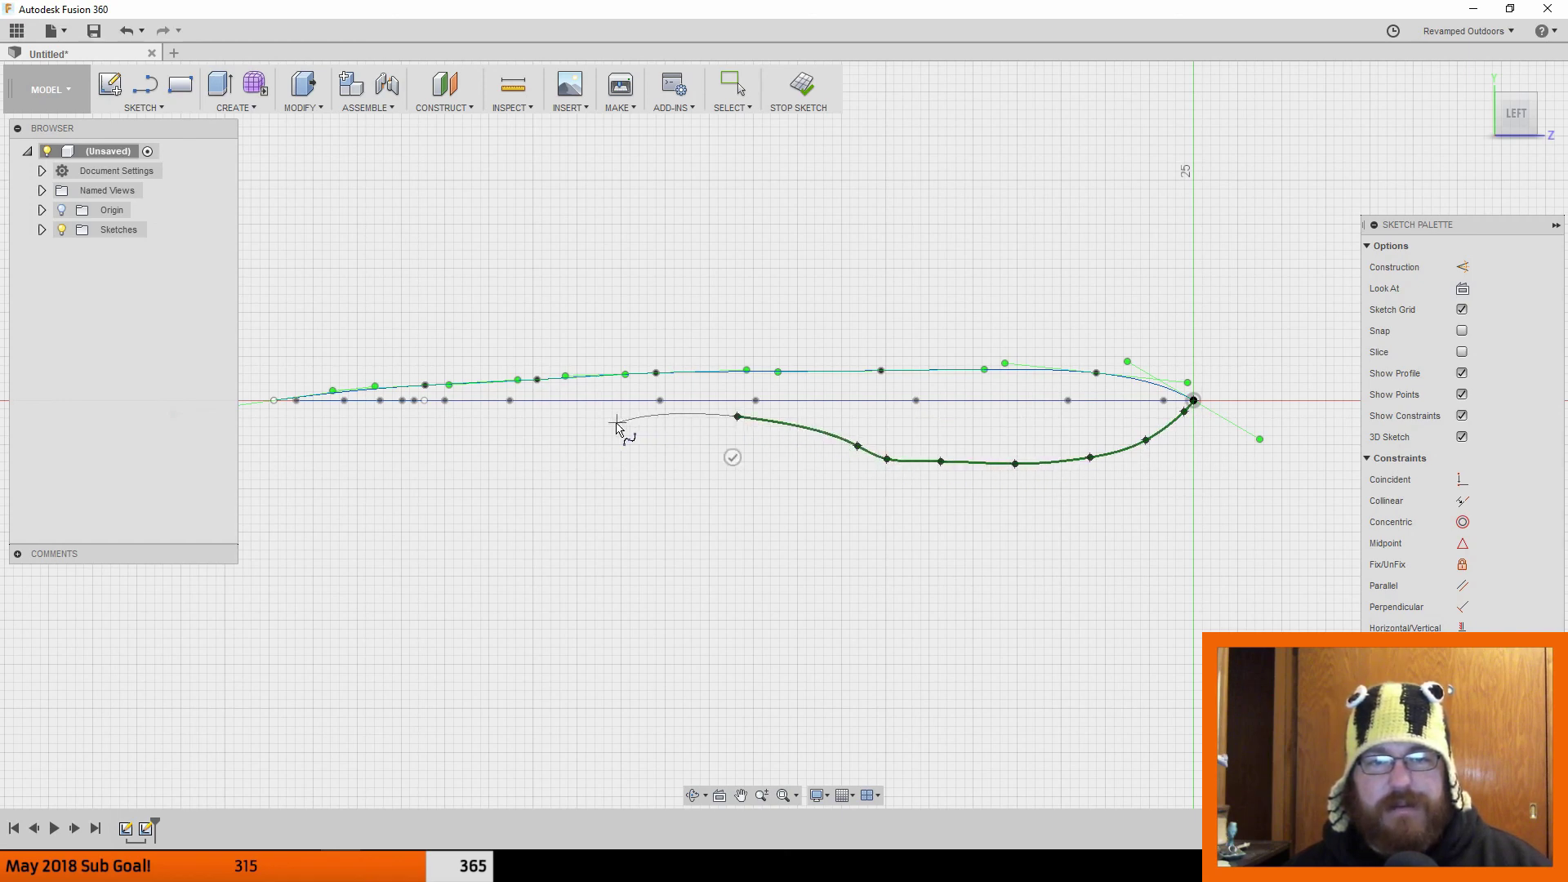
click(568, 413)
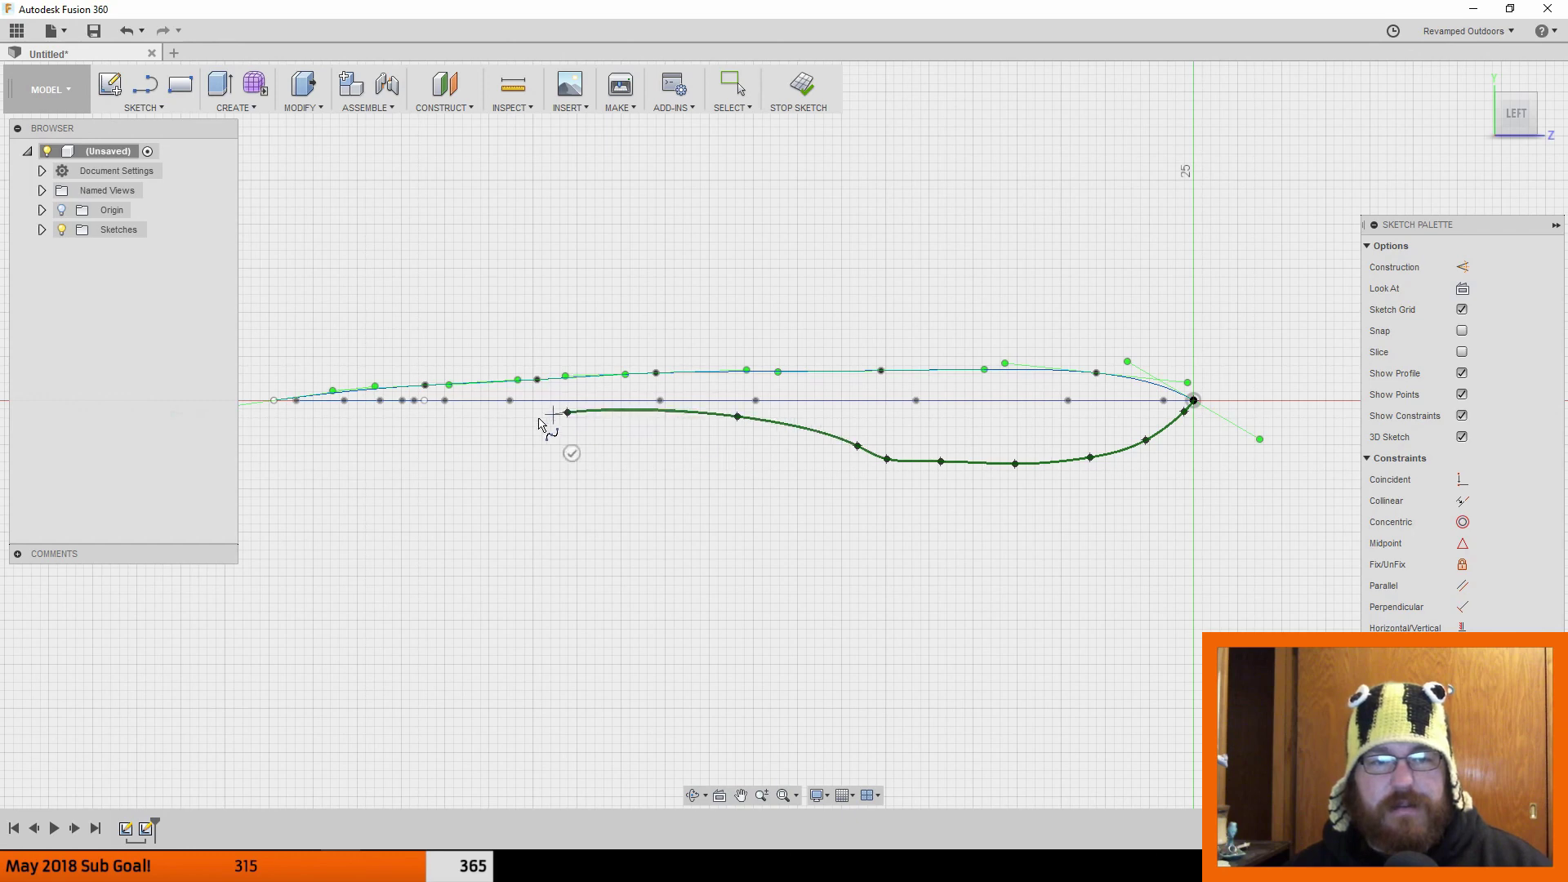
click(428, 413)
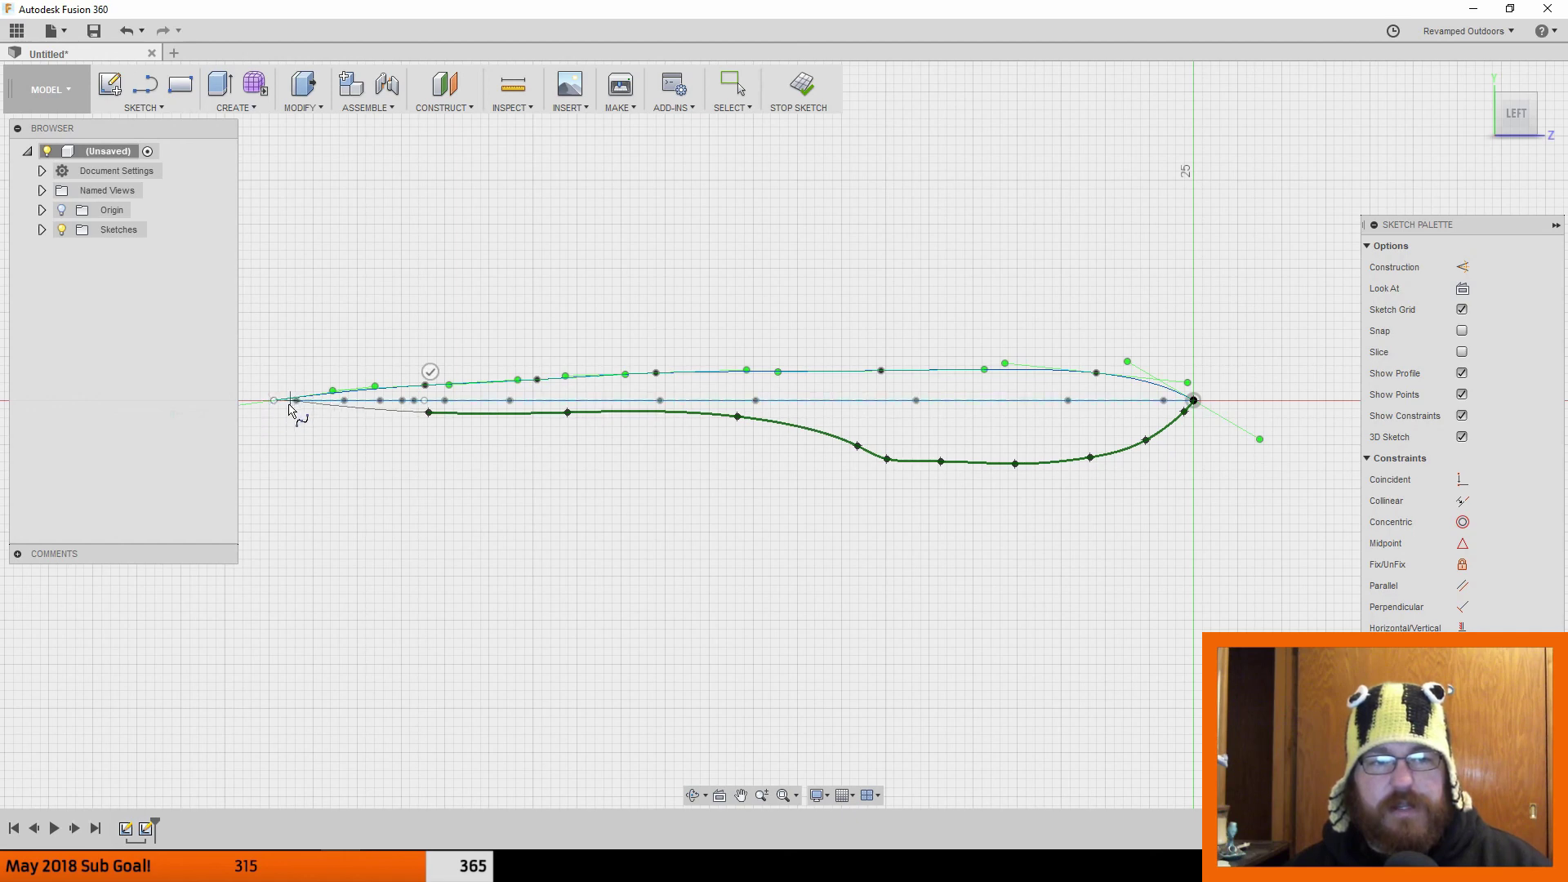
click(274, 402)
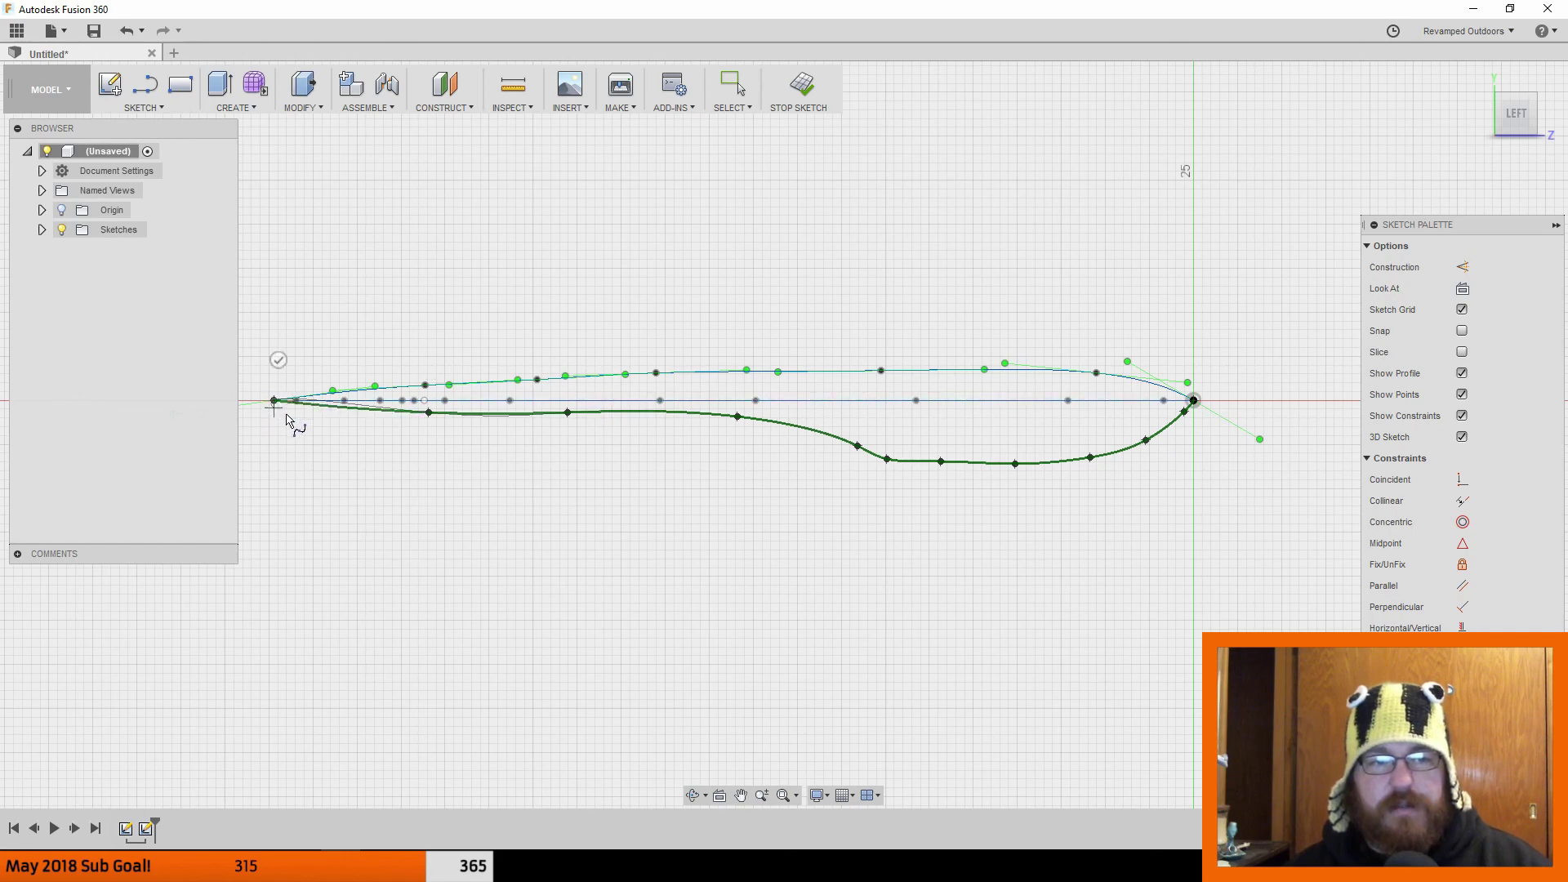
click(277, 360)
mouse_move(886, 492)
middle_down()
mouse_move(774, 560)
mouse_move(862, 533)
mouse_move(931, 533)
middle_up()
Step: Finish the side-profile sketch and orbit around both sketches, returning to a flat side view
click(799, 90)
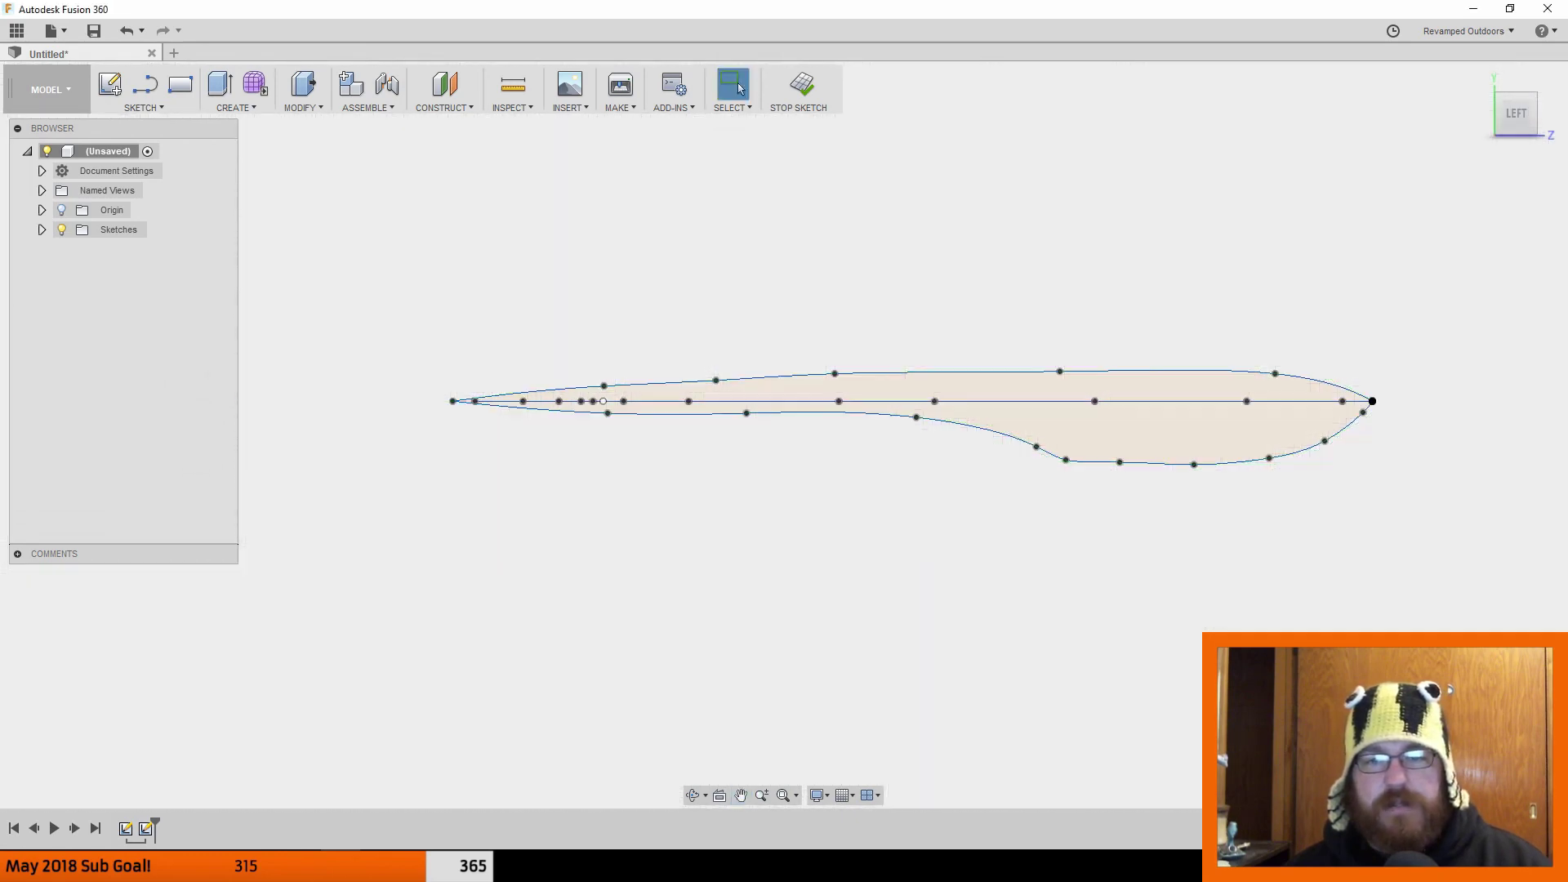
mouse_move(1285, 493)
middle_down()
mouse_move(1162, 441)
mouse_move(1253, 546)
mouse_move(1130, 381)
mouse_move(1184, 311)
mouse_move(1221, 427)
mouse_move(1169, 445)
mouse_move(1218, 529)
mouse_move(1208, 547)
mouse_move(1242, 480)
mouse_move(1173, 493)
mouse_move(1187, 454)
mouse_move(1197, 490)
mouse_move(1113, 525)
mouse_move(1119, 490)
mouse_move(1190, 600)
mouse_move(983, 536)
mouse_move(1095, 564)
mouse_move(1086, 601)
middle_up()
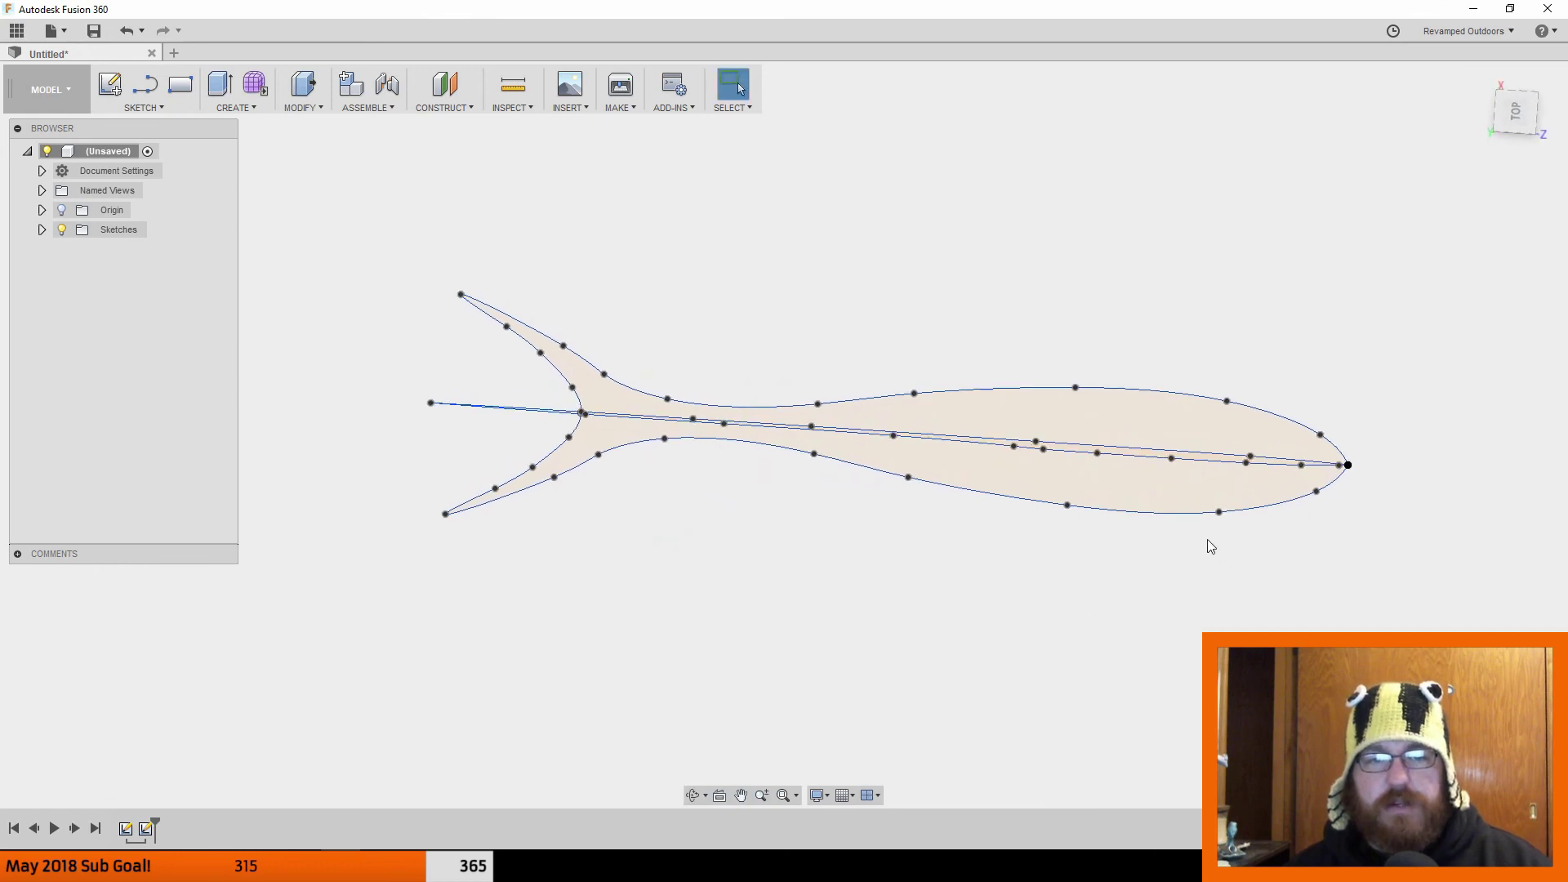
middle_drag(1207, 542, 962, 525)
scroll(868, 542, up, 1)
scroll(867, 537, down, 3)
mouse_move(868, 541)
shift+middle_down()
mouse_move(924, 539)
mouse_move(903, 501)
shift+middle_up()
shift+middle_drag(819, 570, 840, 536)
Step: Reopen the side-profile sketch for editing via Edit Sketch
click(824, 524)
right_click(824, 524)
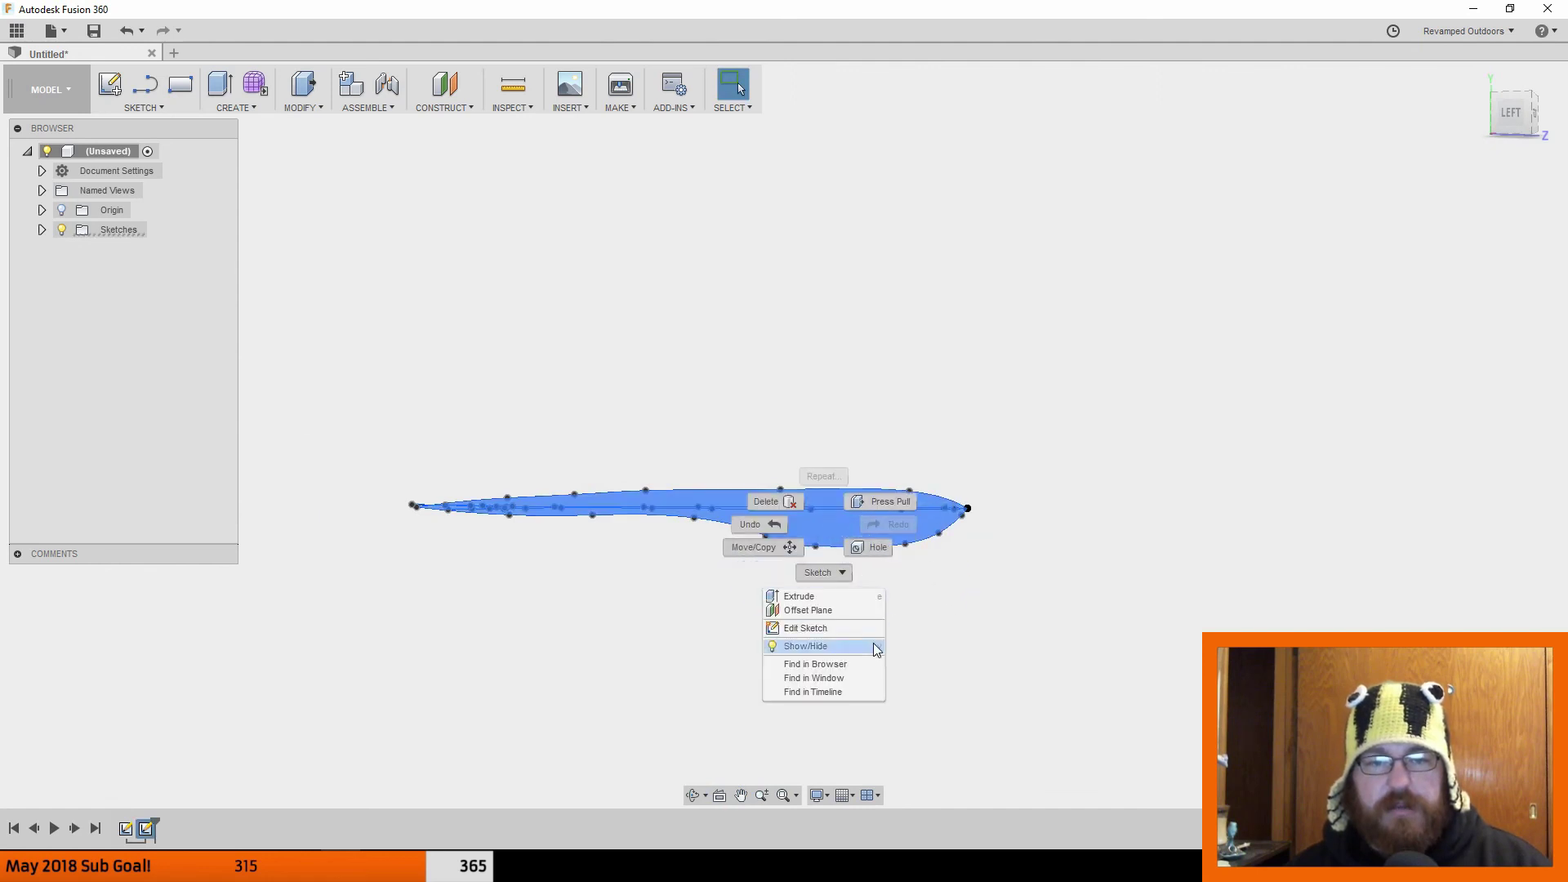
click(820, 629)
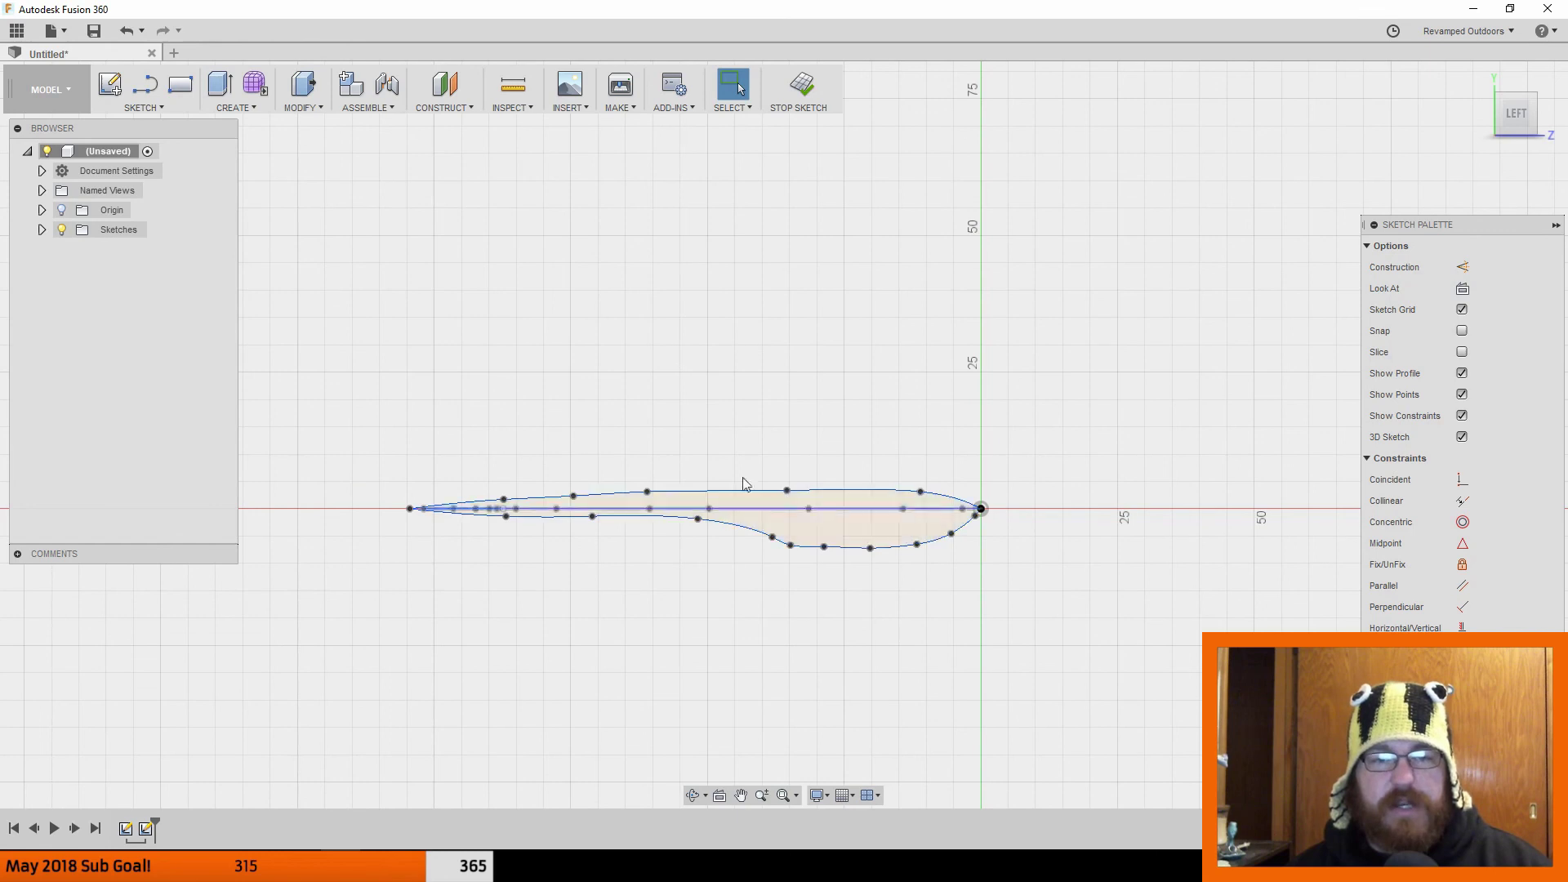
Step: Draw a line box above the spline from the tail tip to the nose and check it's closed
click(127, 109)
click(131, 282)
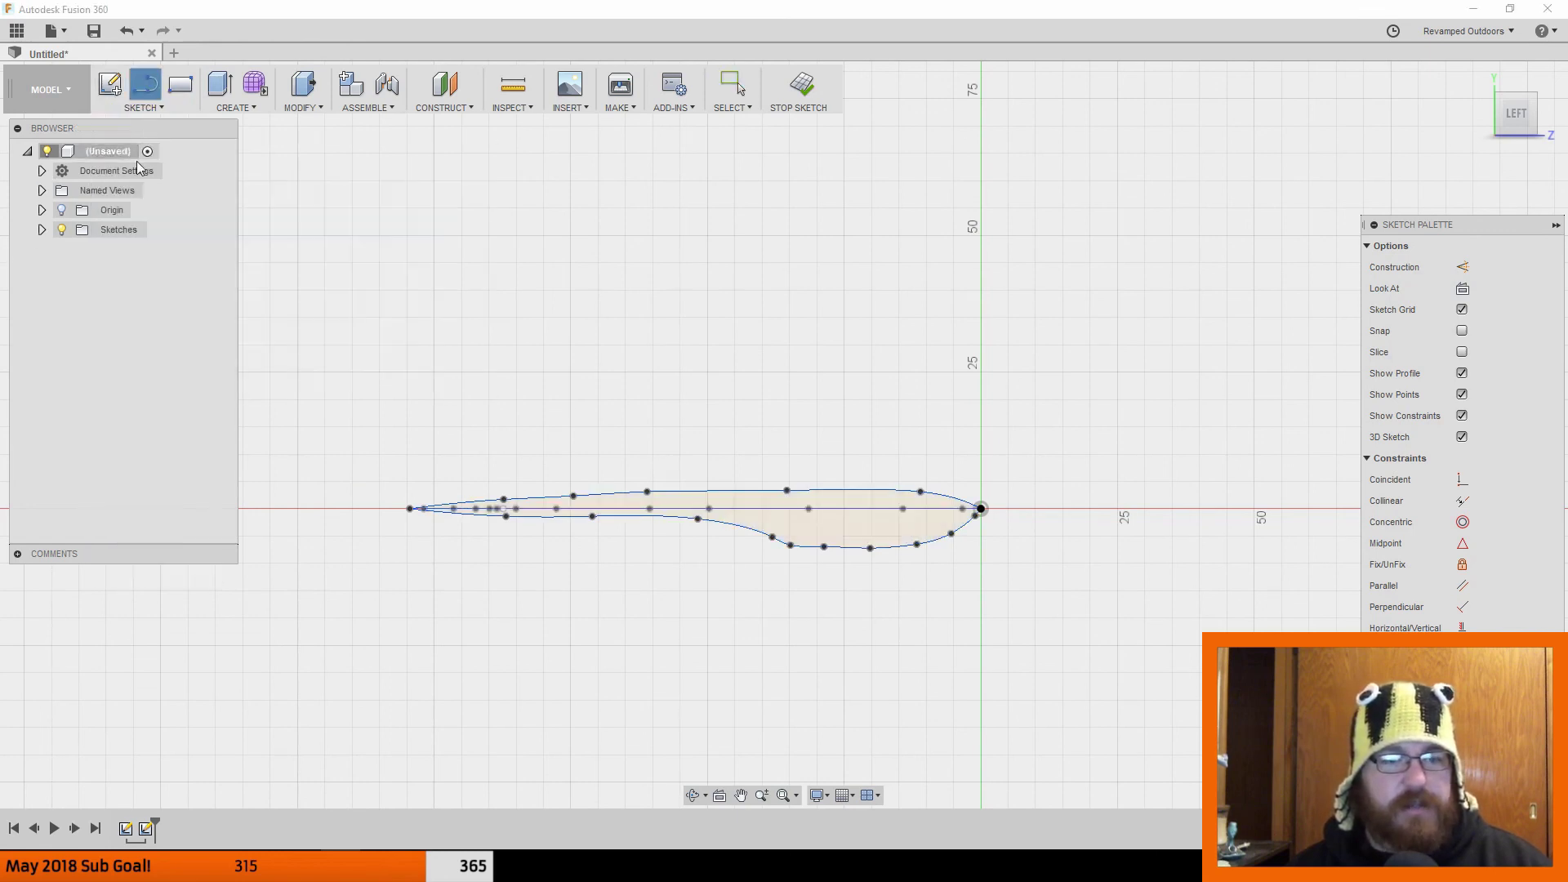
click(409, 509)
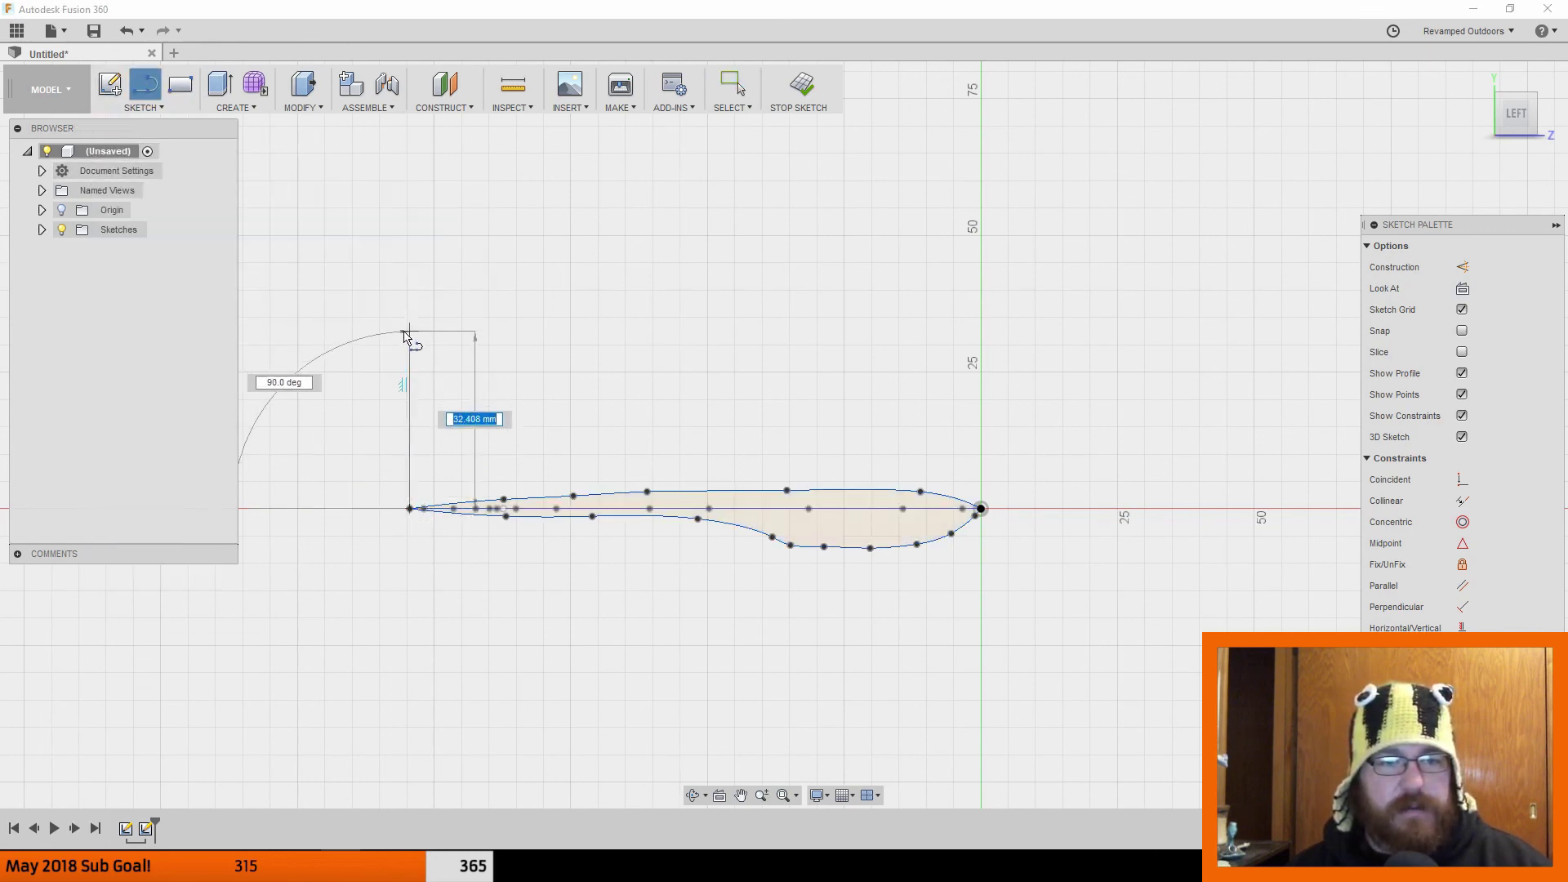
click(410, 329)
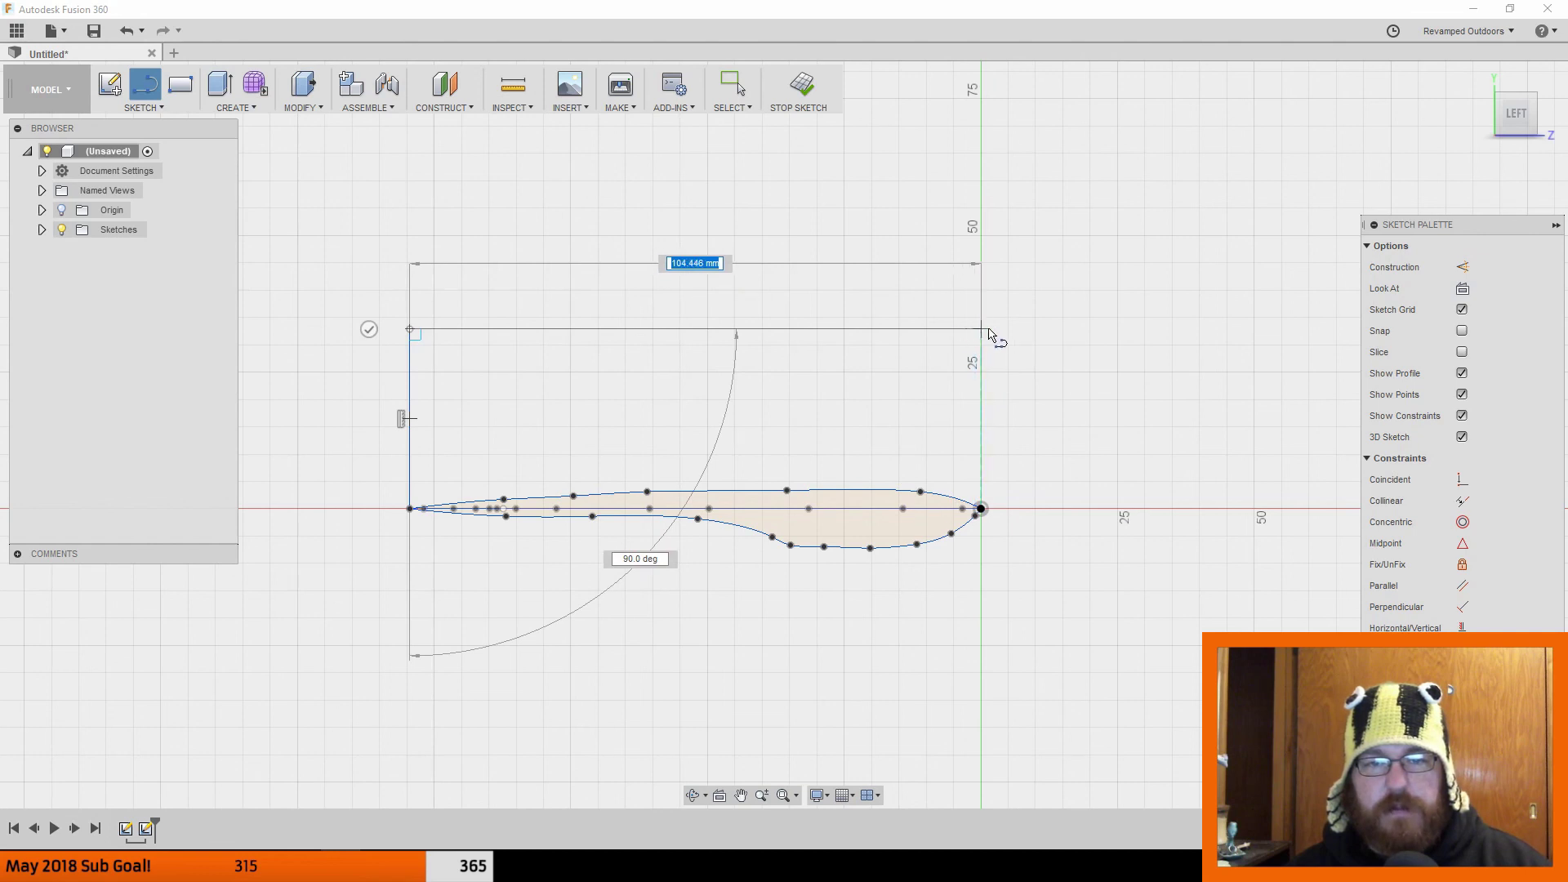
click(982, 330)
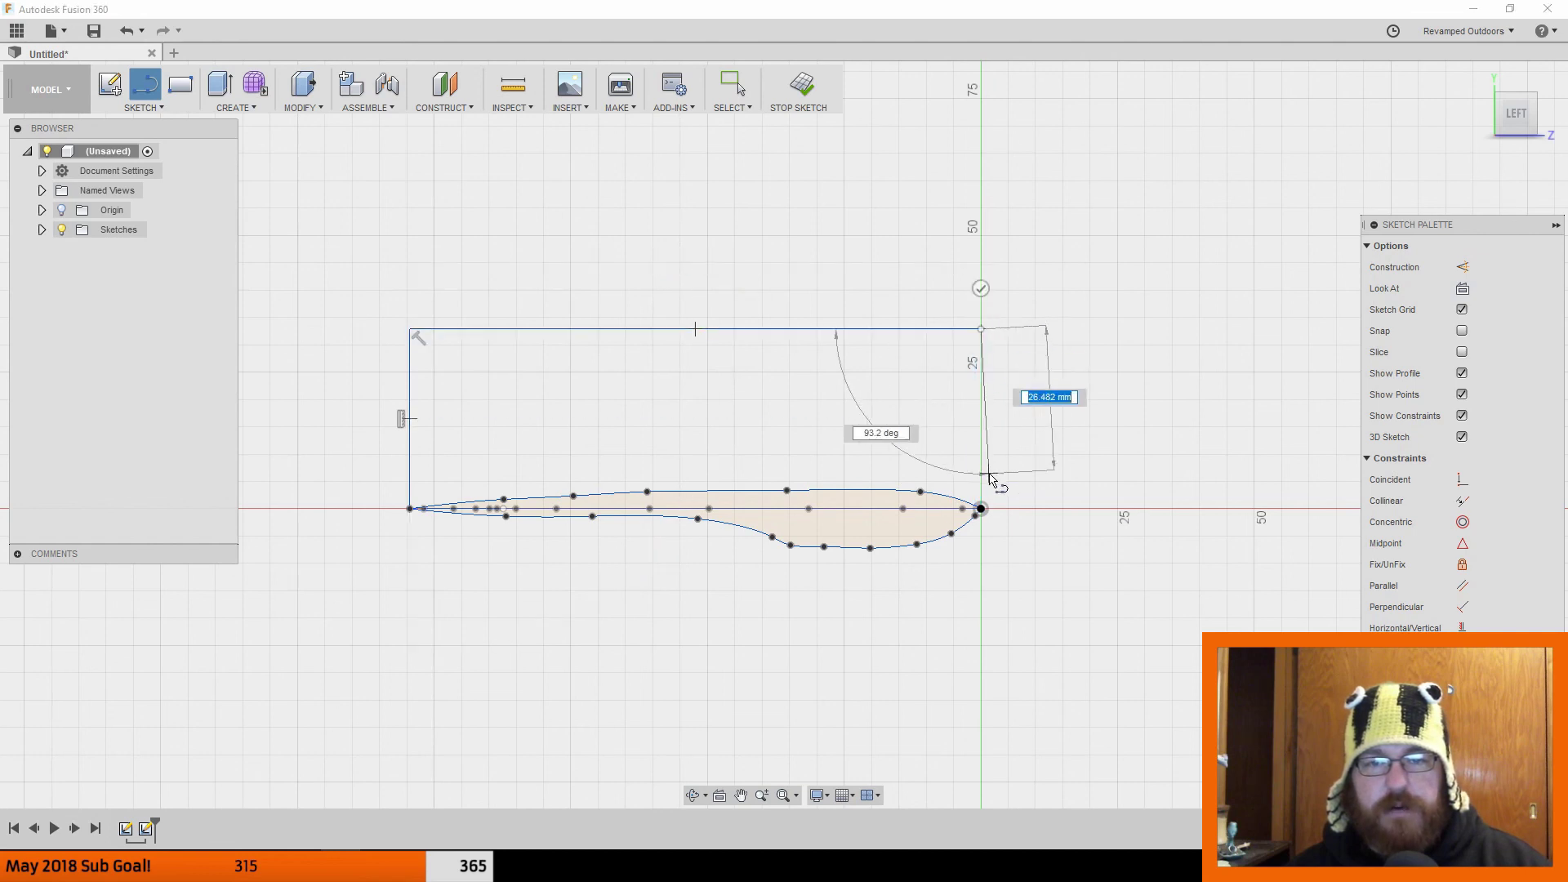
click(982, 509)
middle_drag(923, 540, 968, 442)
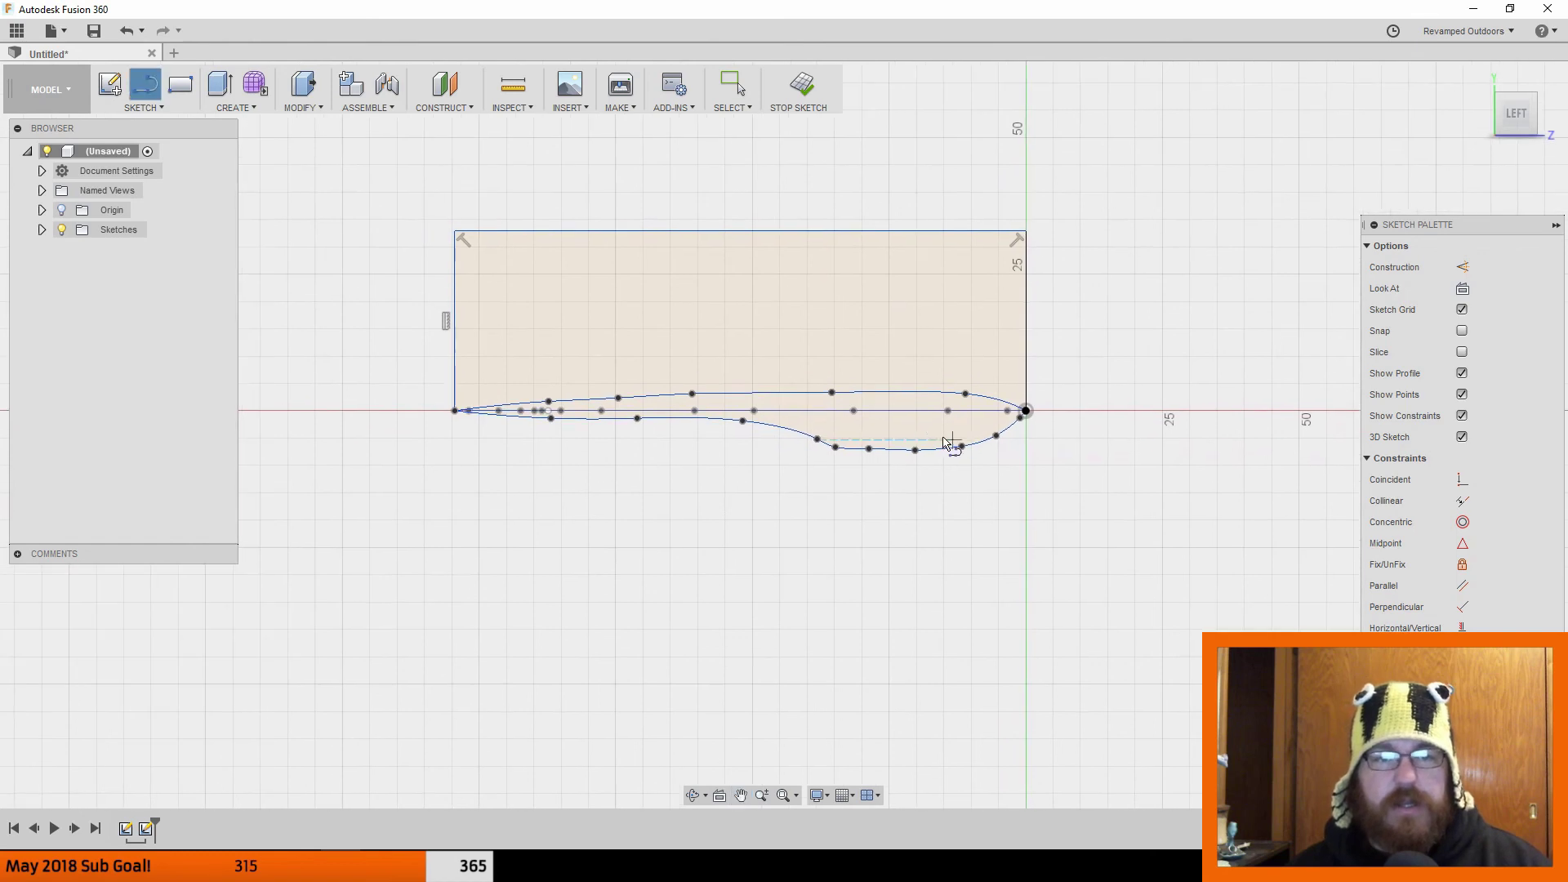
click(722, 81)
click(674, 294)
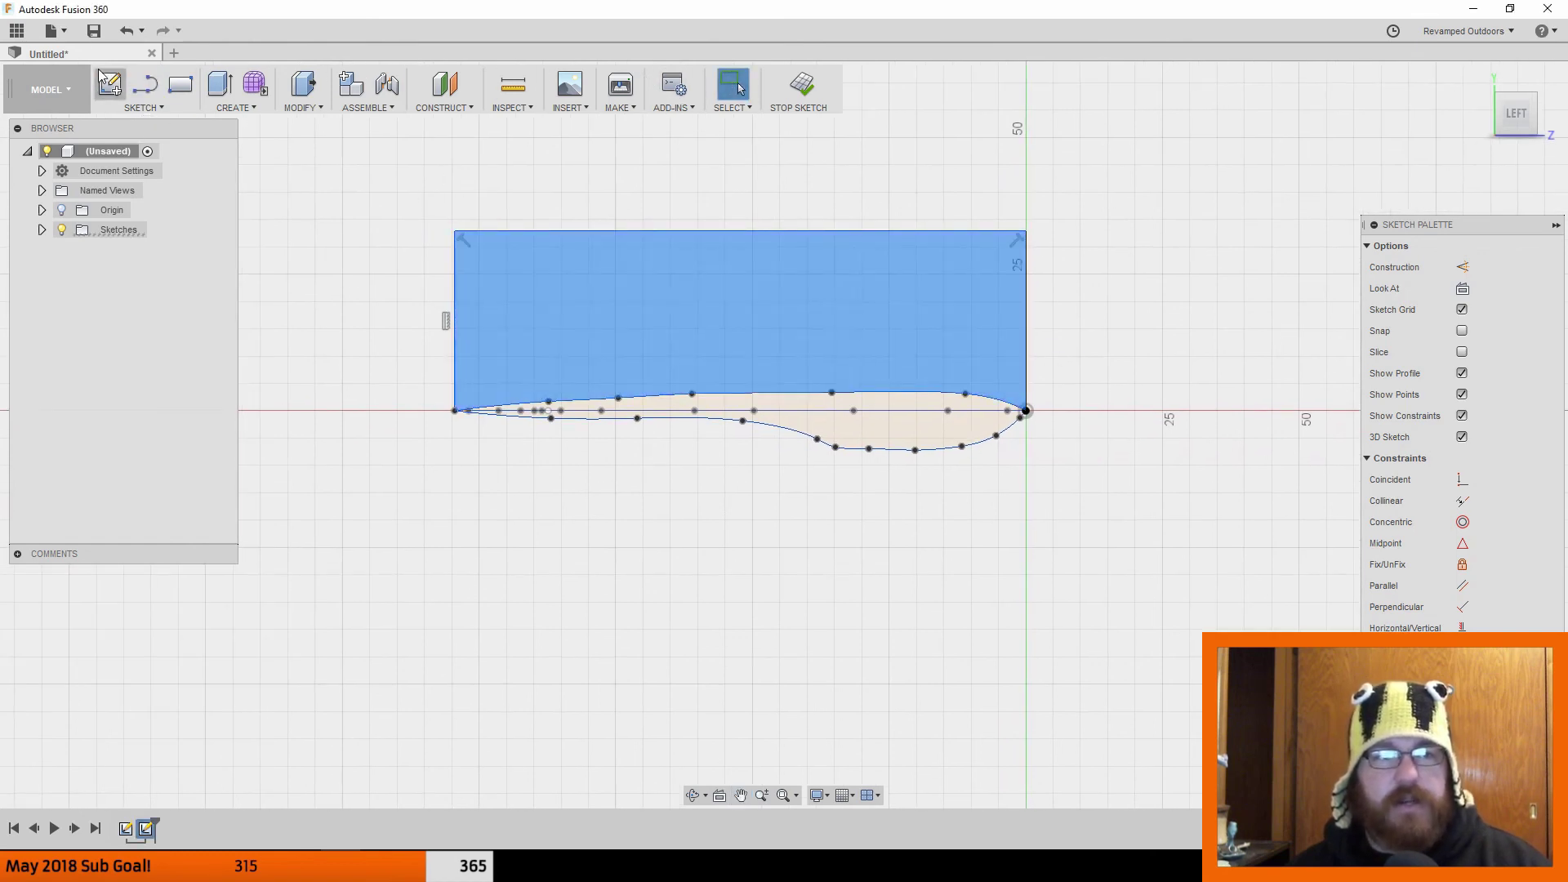
Step: Start a new line at the profile's thin tail tip for the lower box
click(144, 107)
click(122, 147)
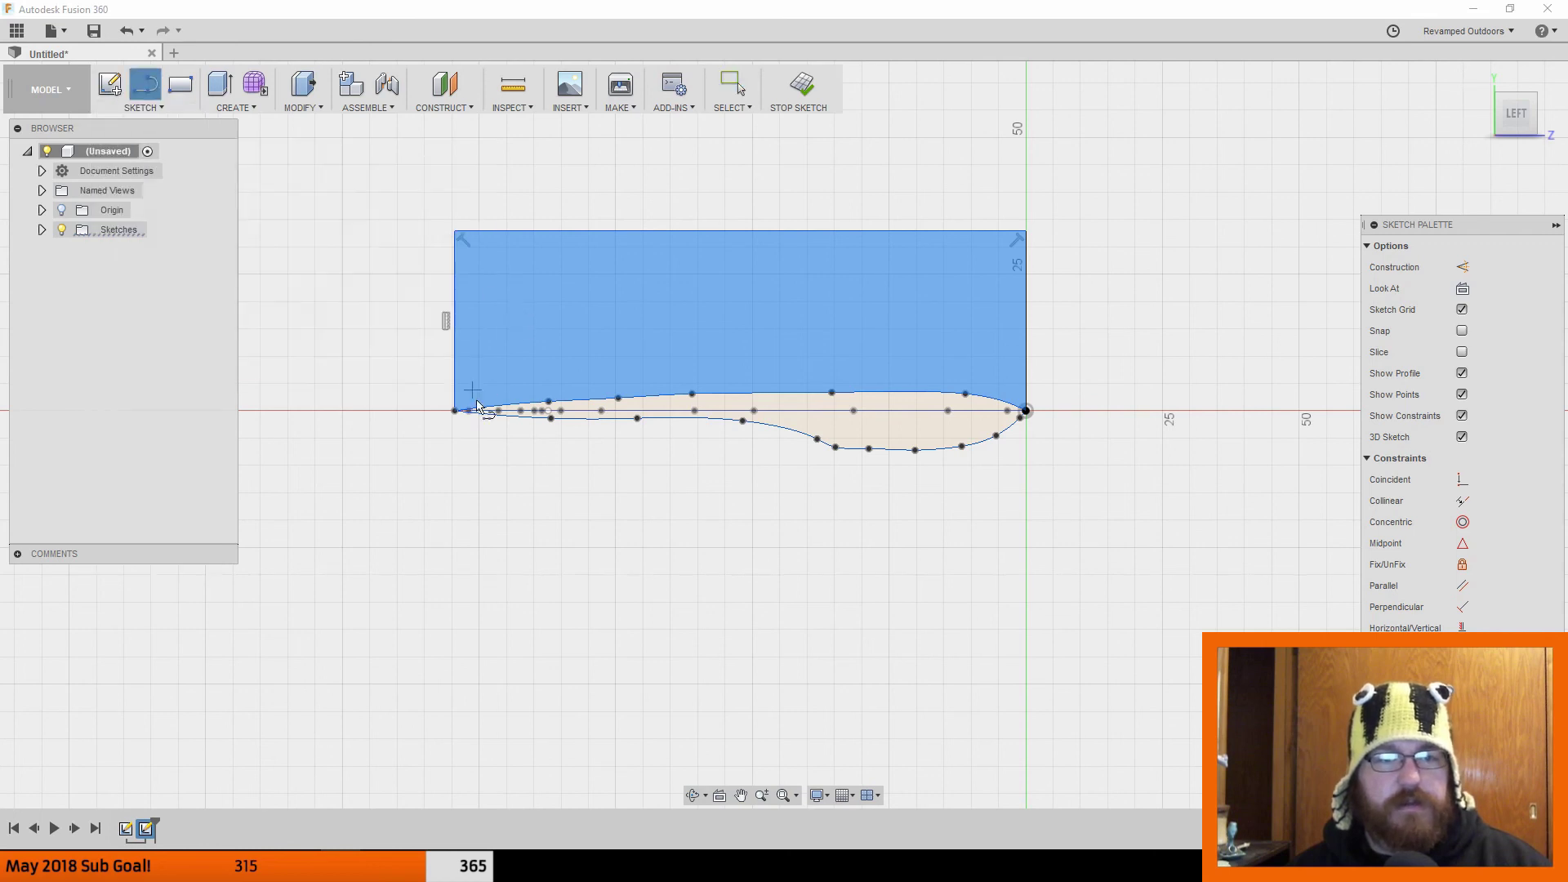
click(455, 411)
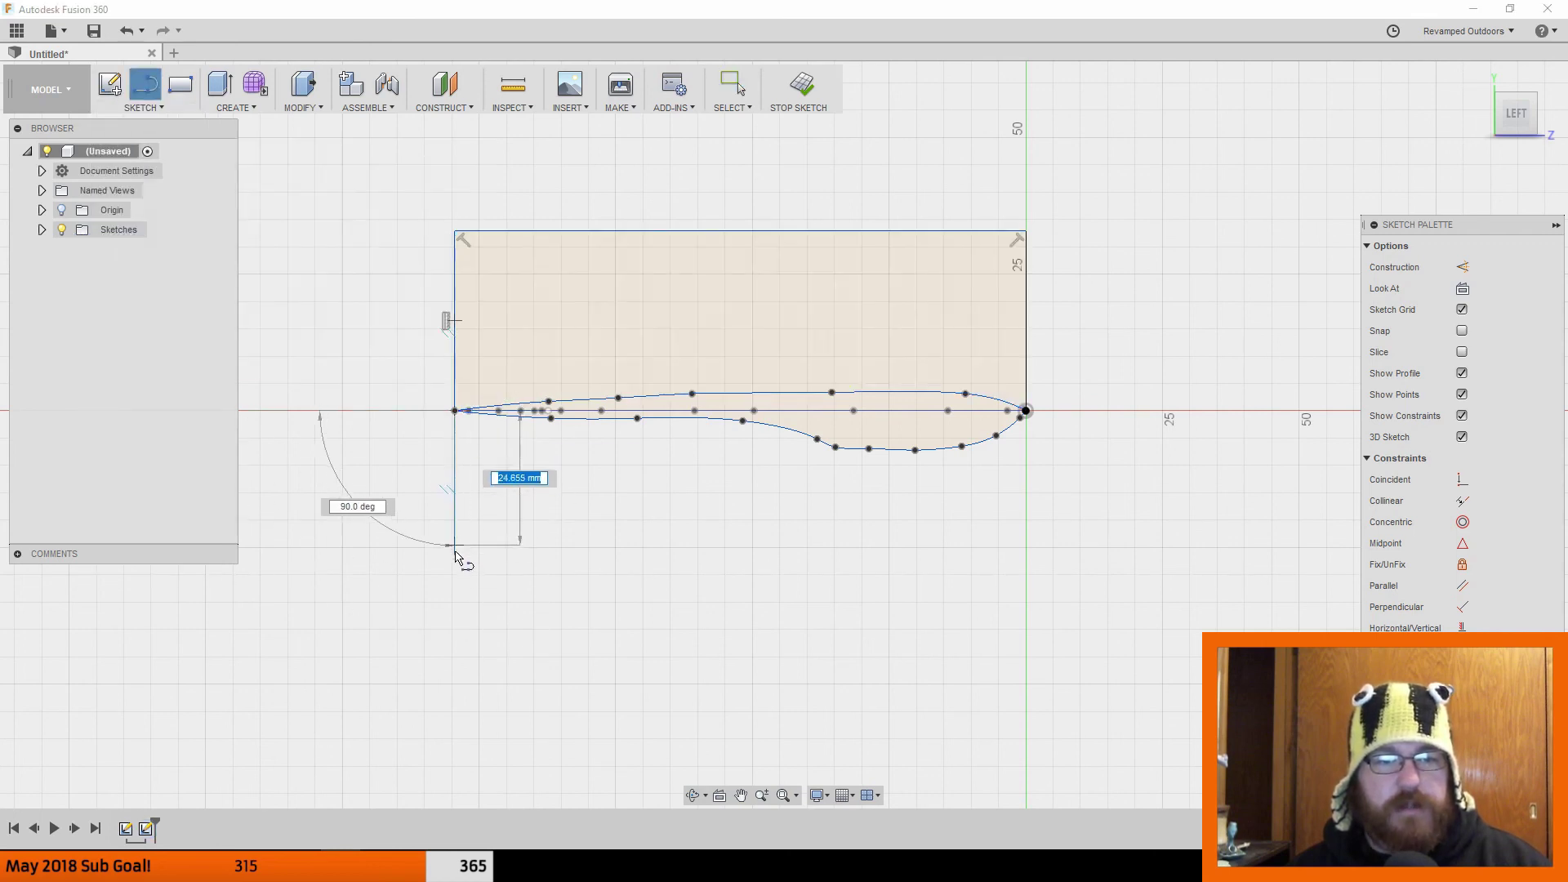
Step: Draw the lower box below the spline, redoing the misplaced bottom edge, and close at the nose
click(455, 580)
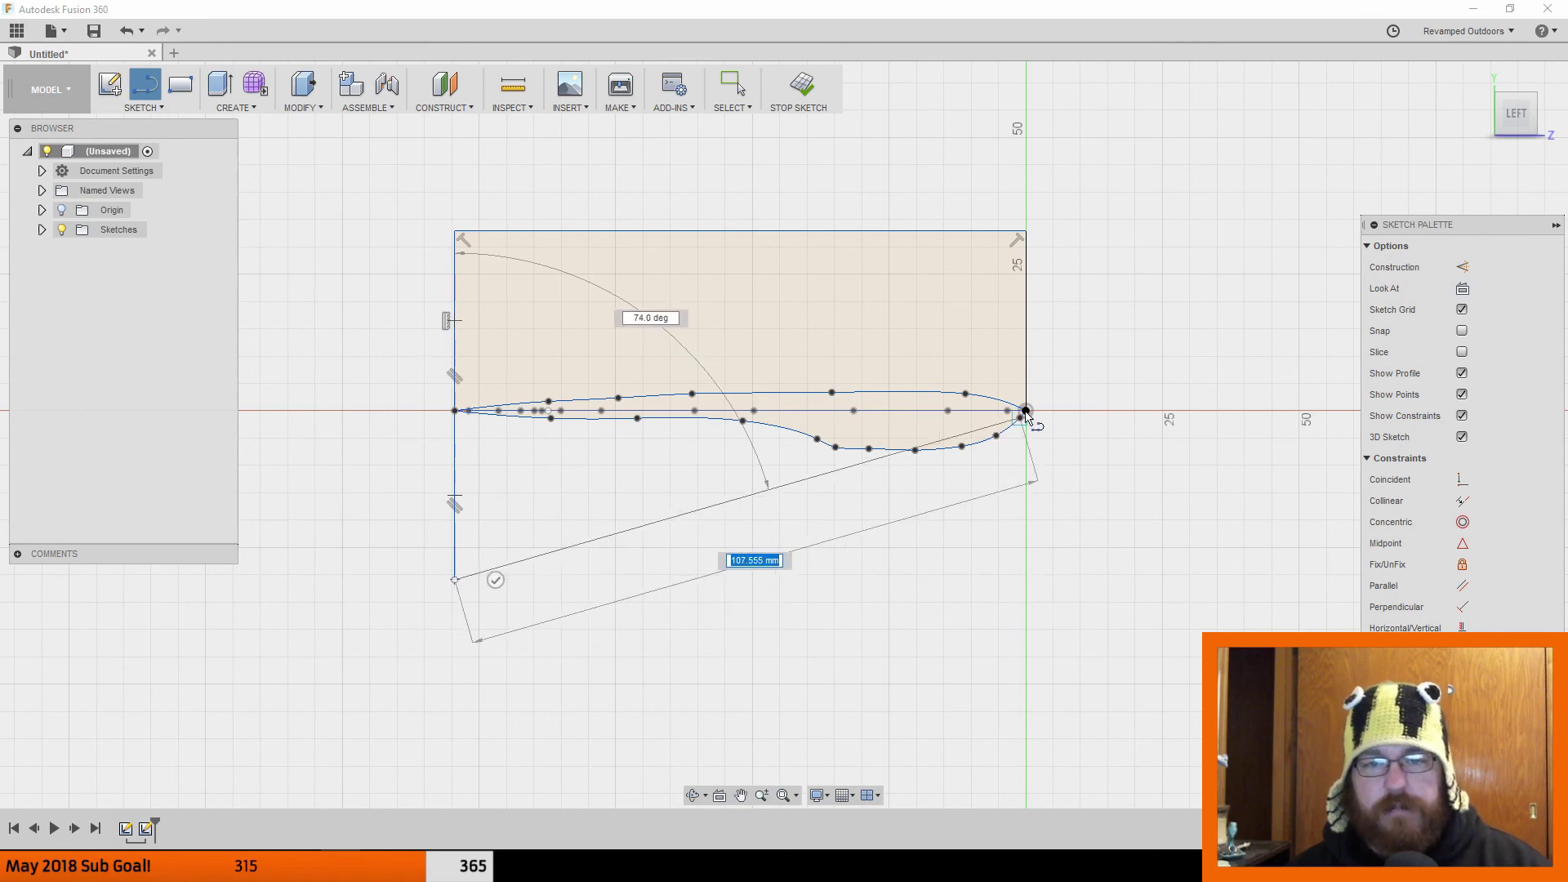
click(1028, 581)
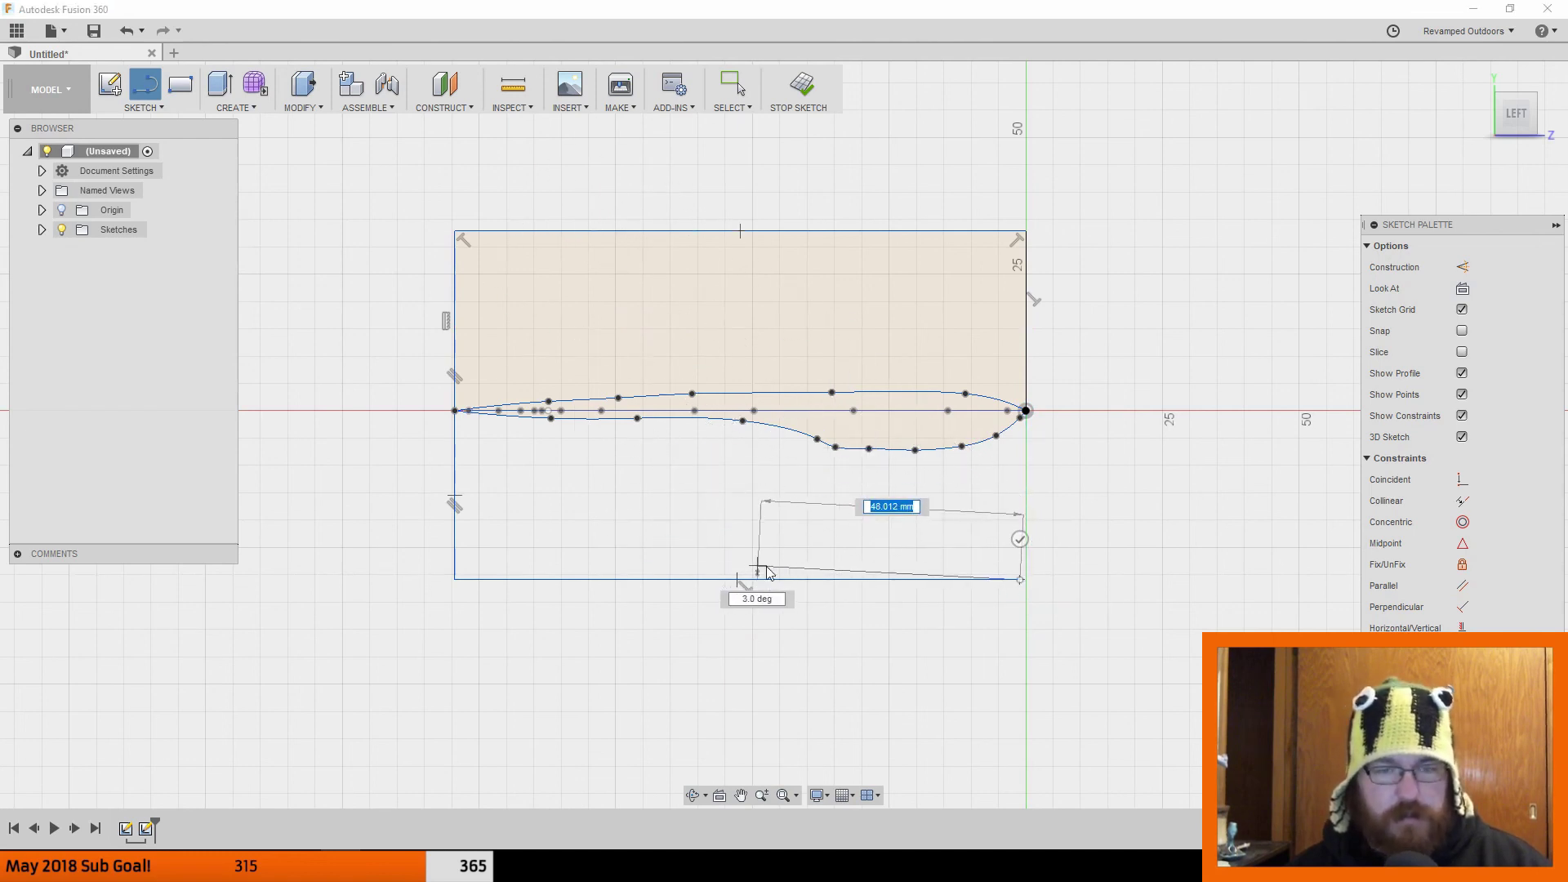
key(Escape)
key(ctrl+z)
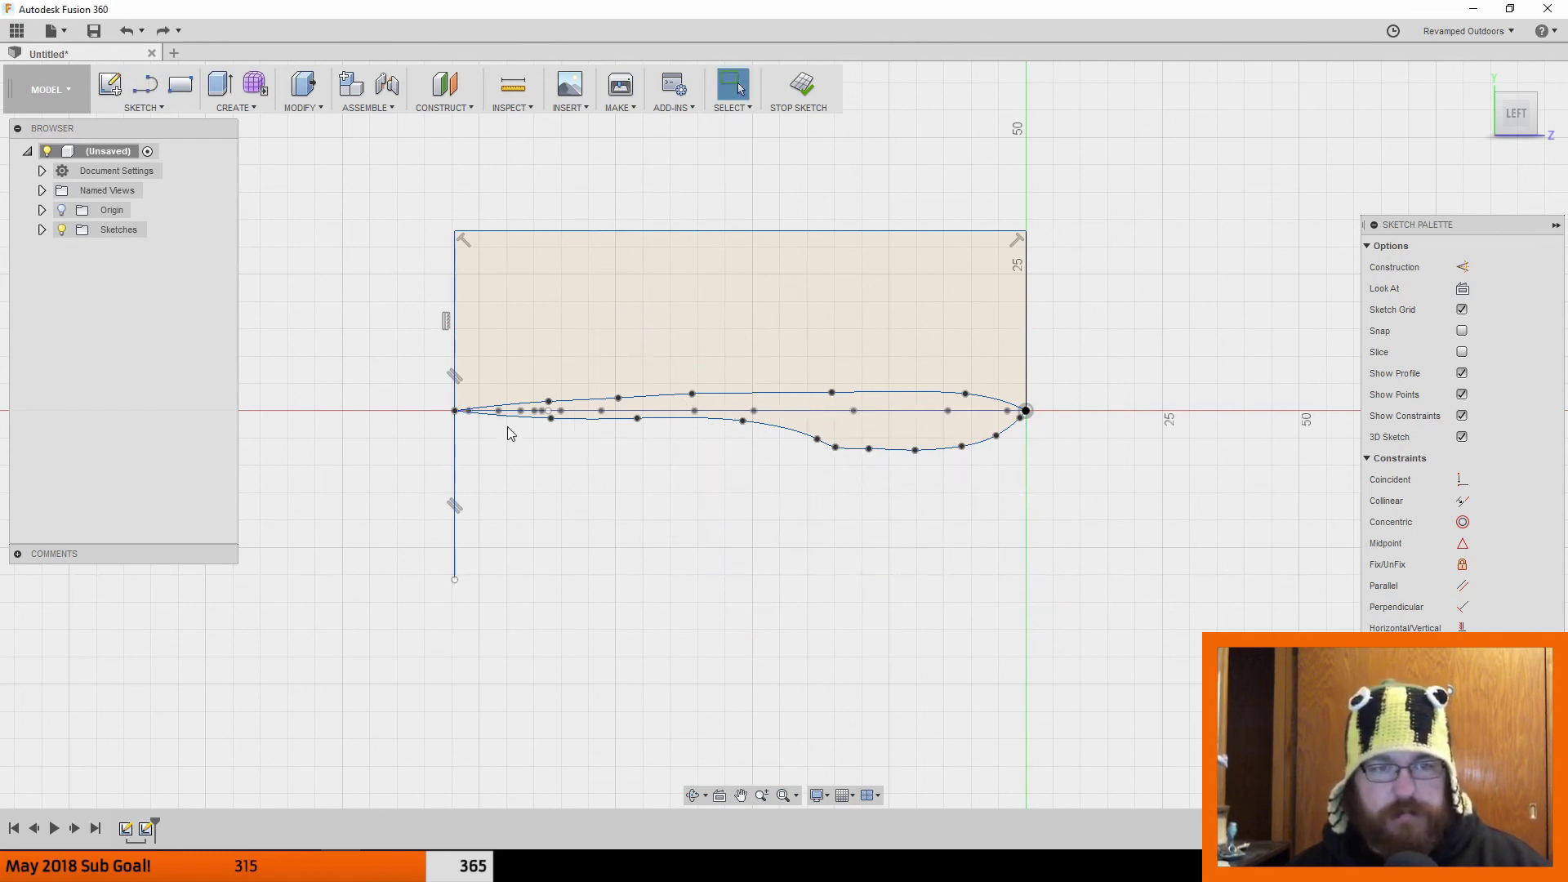
click(152, 109)
click(123, 144)
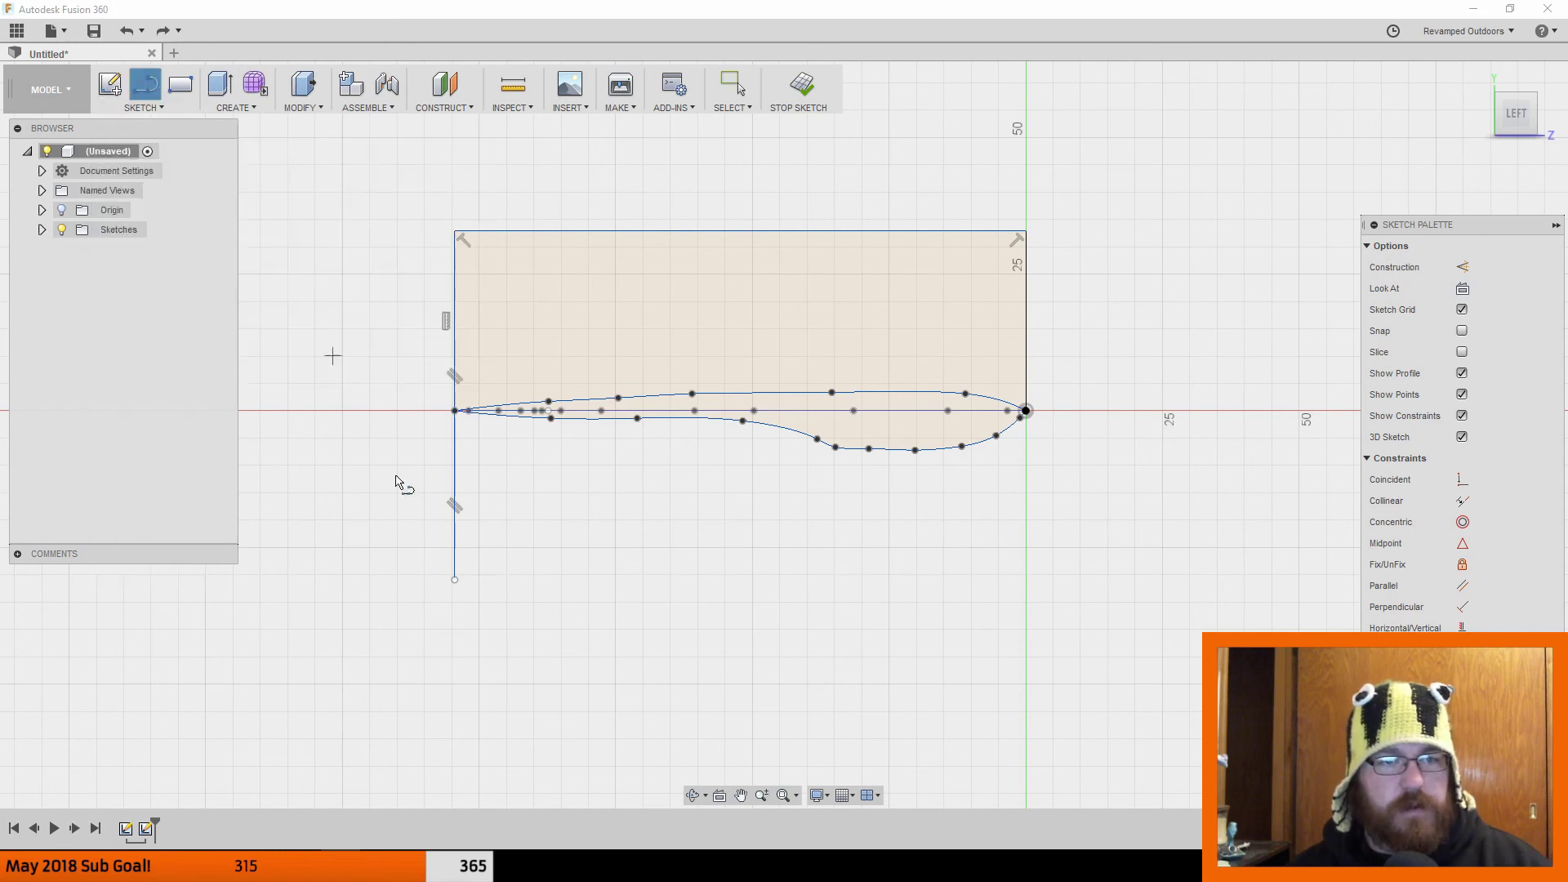
click(456, 581)
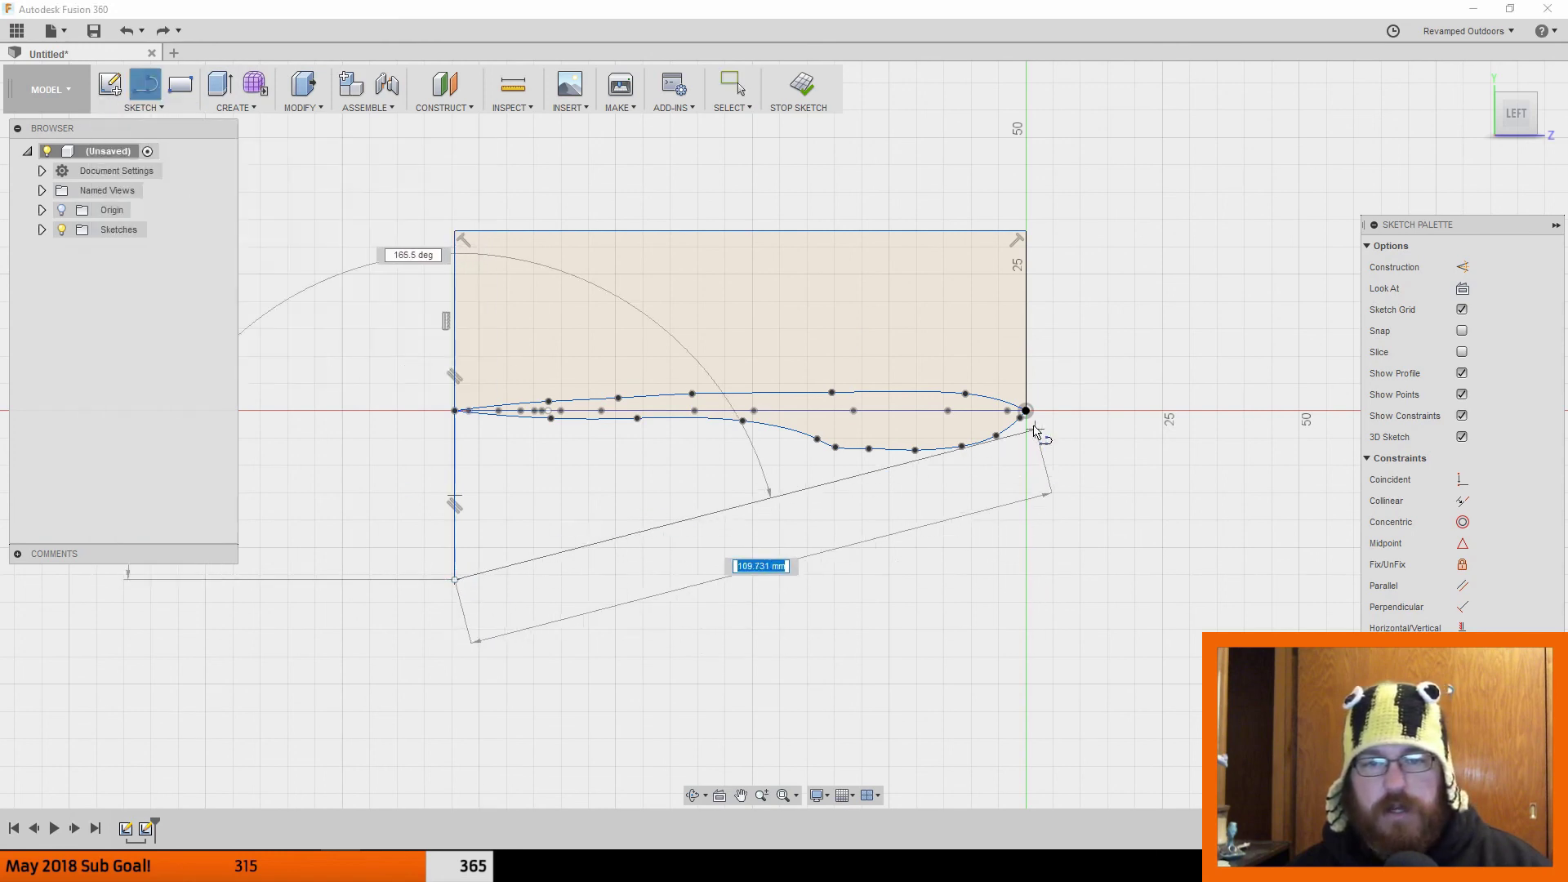
click(1026, 580)
click(1026, 411)
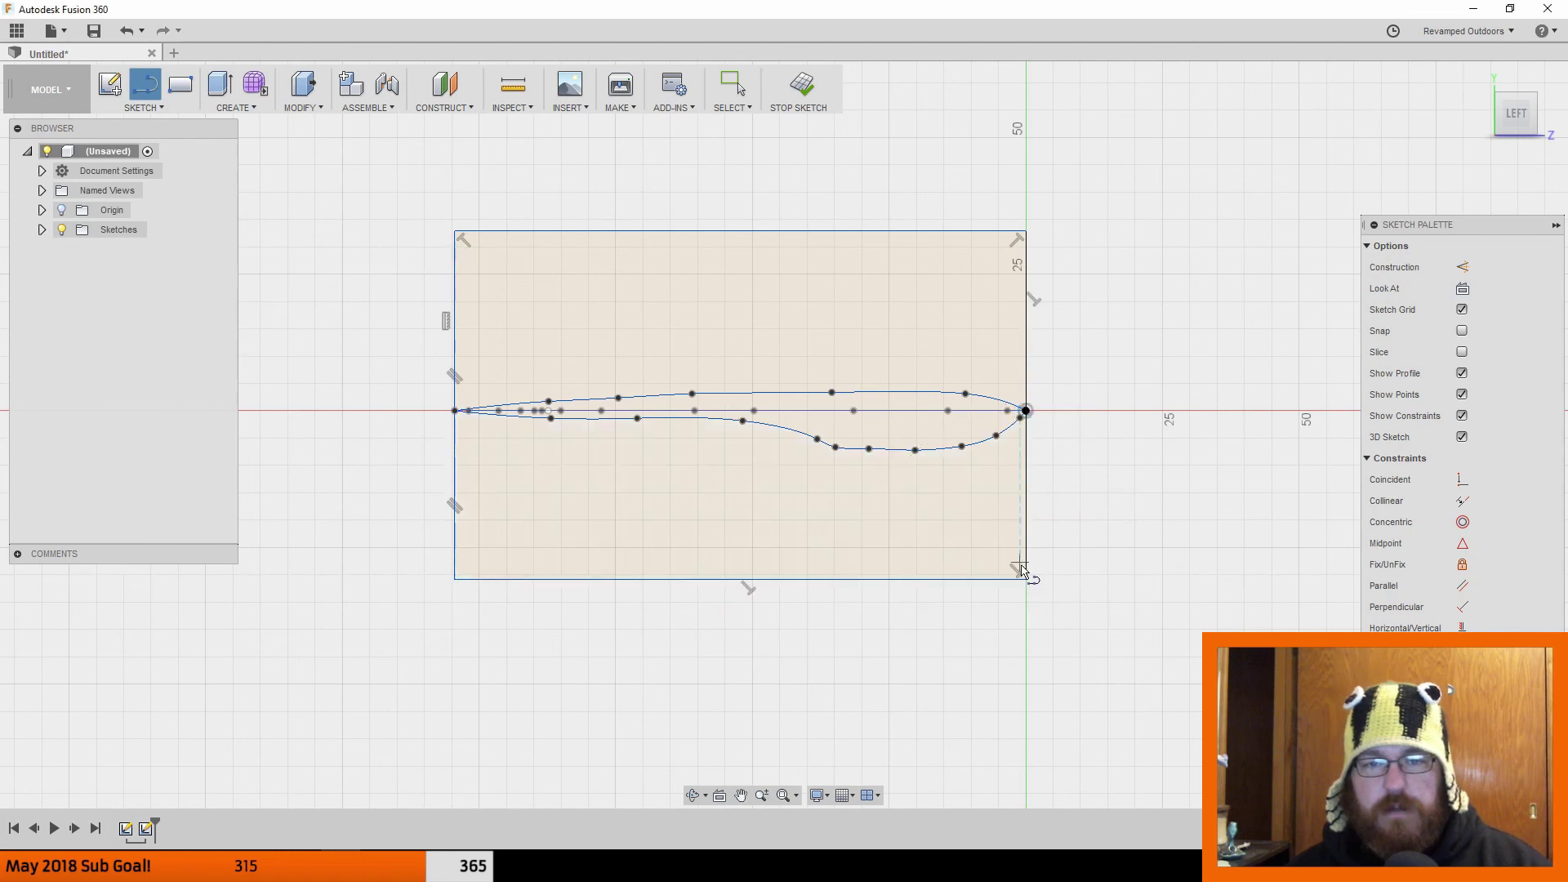
Step: Confirm the upper and lower regions are separate profiles, then orbit to a tilted view
click(747, 84)
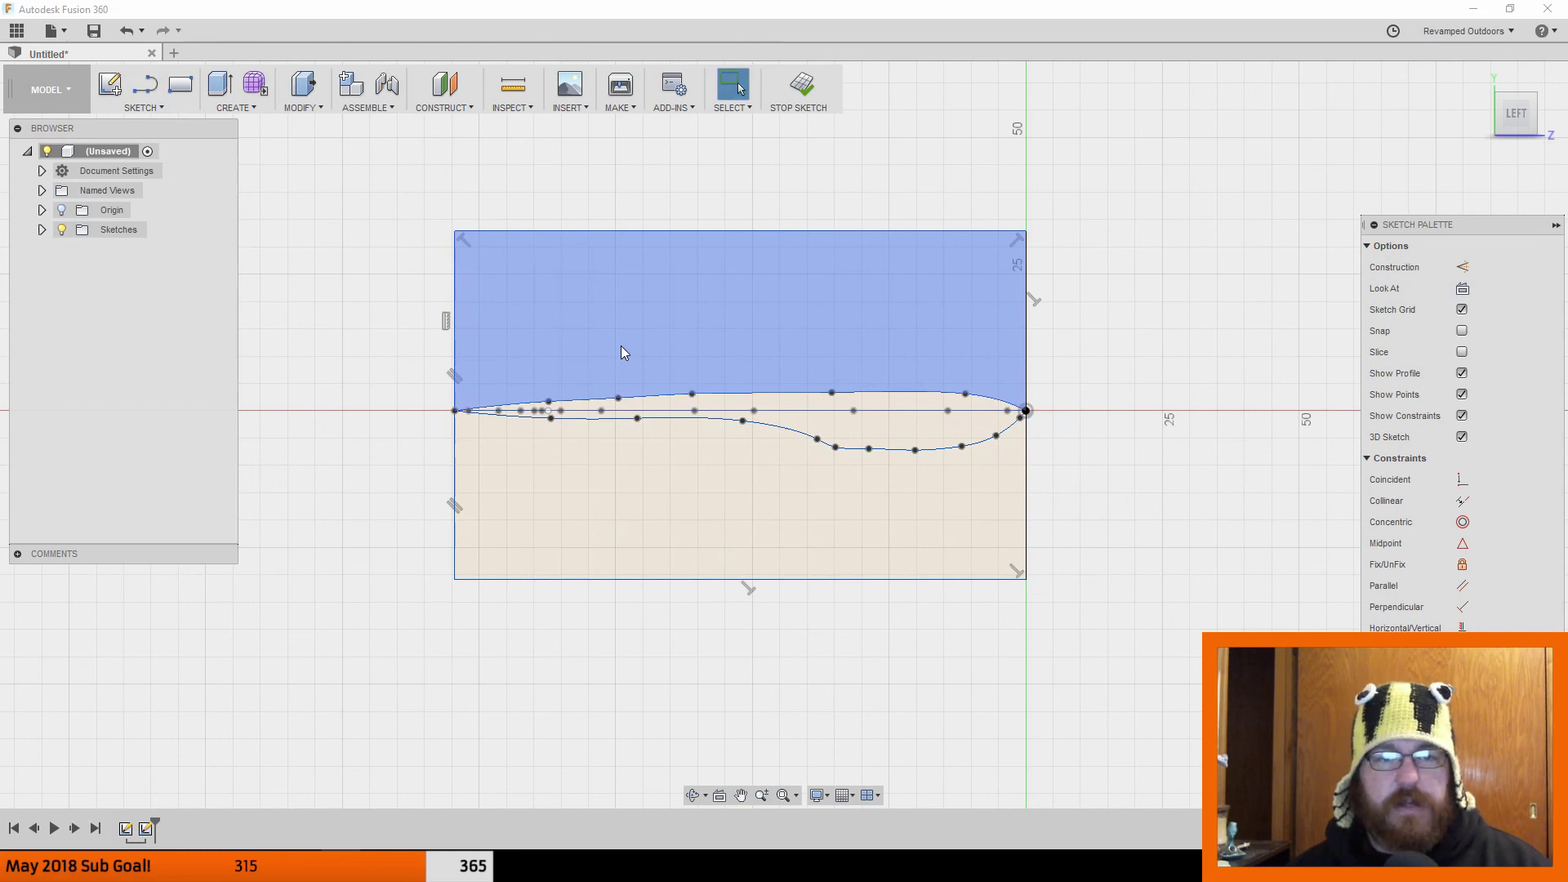
click(620, 352)
click(601, 507)
click(631, 336)
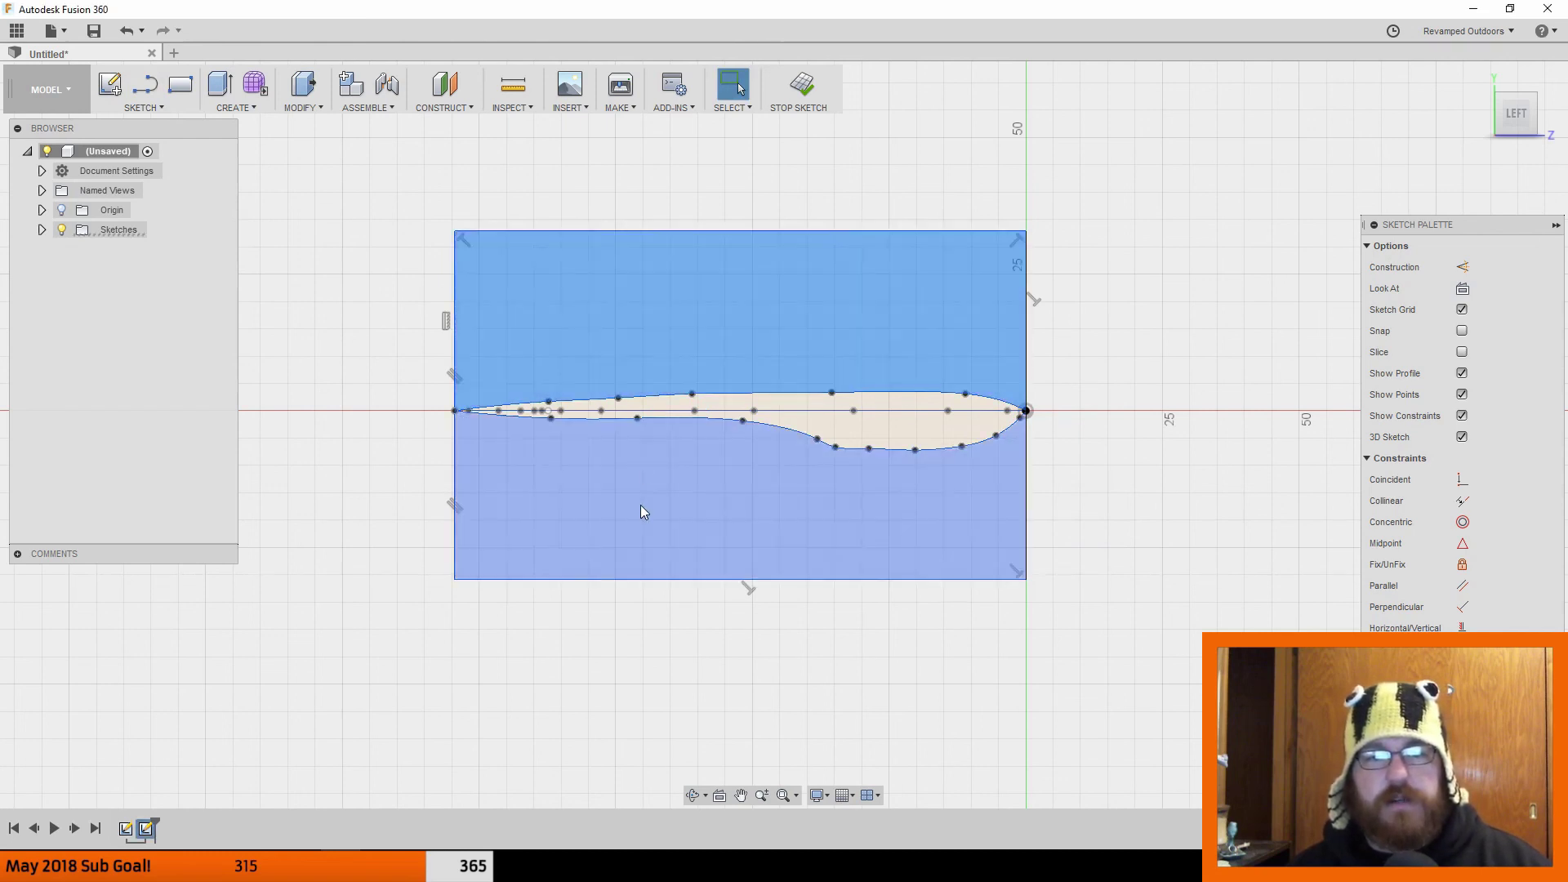
click(640, 510)
click(521, 608)
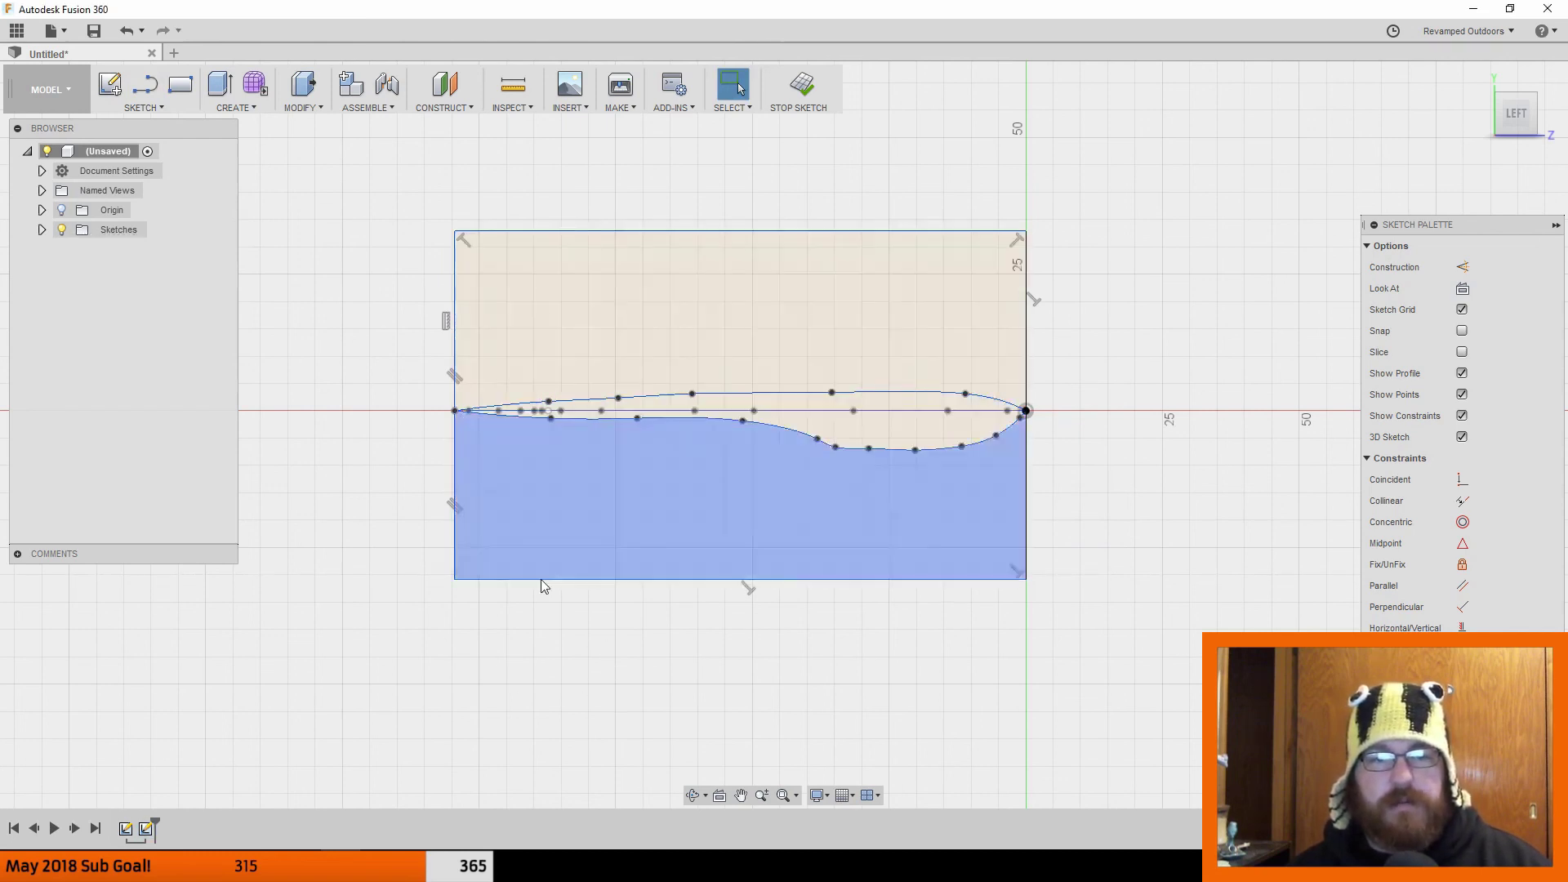
mouse_move(420, 582)
shift+middle_down()
mouse_move(427, 518)
mouse_move(471, 545)
shift+middle_up()
Step: Finish the side sketch, view from the top, and reopen the top-view fish outline sketch
click(797, 85)
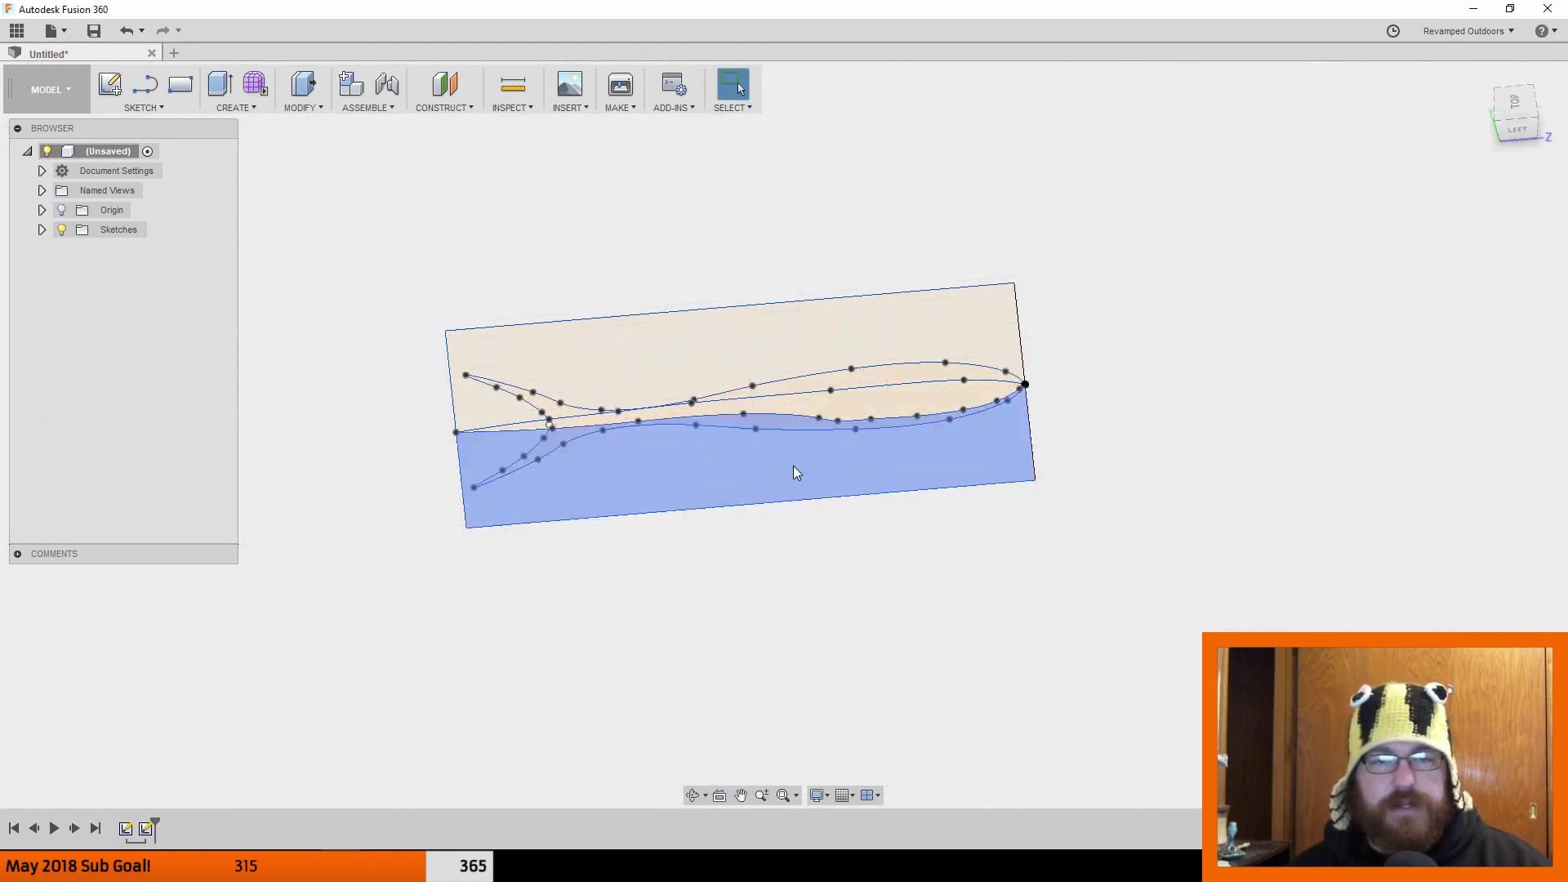
mouse_move(851, 417)
shift+middle_down()
mouse_move(829, 448)
mouse_move(819, 419)
mouse_move(893, 390)
shift+middle_up()
click(892, 392)
right_click(893, 392)
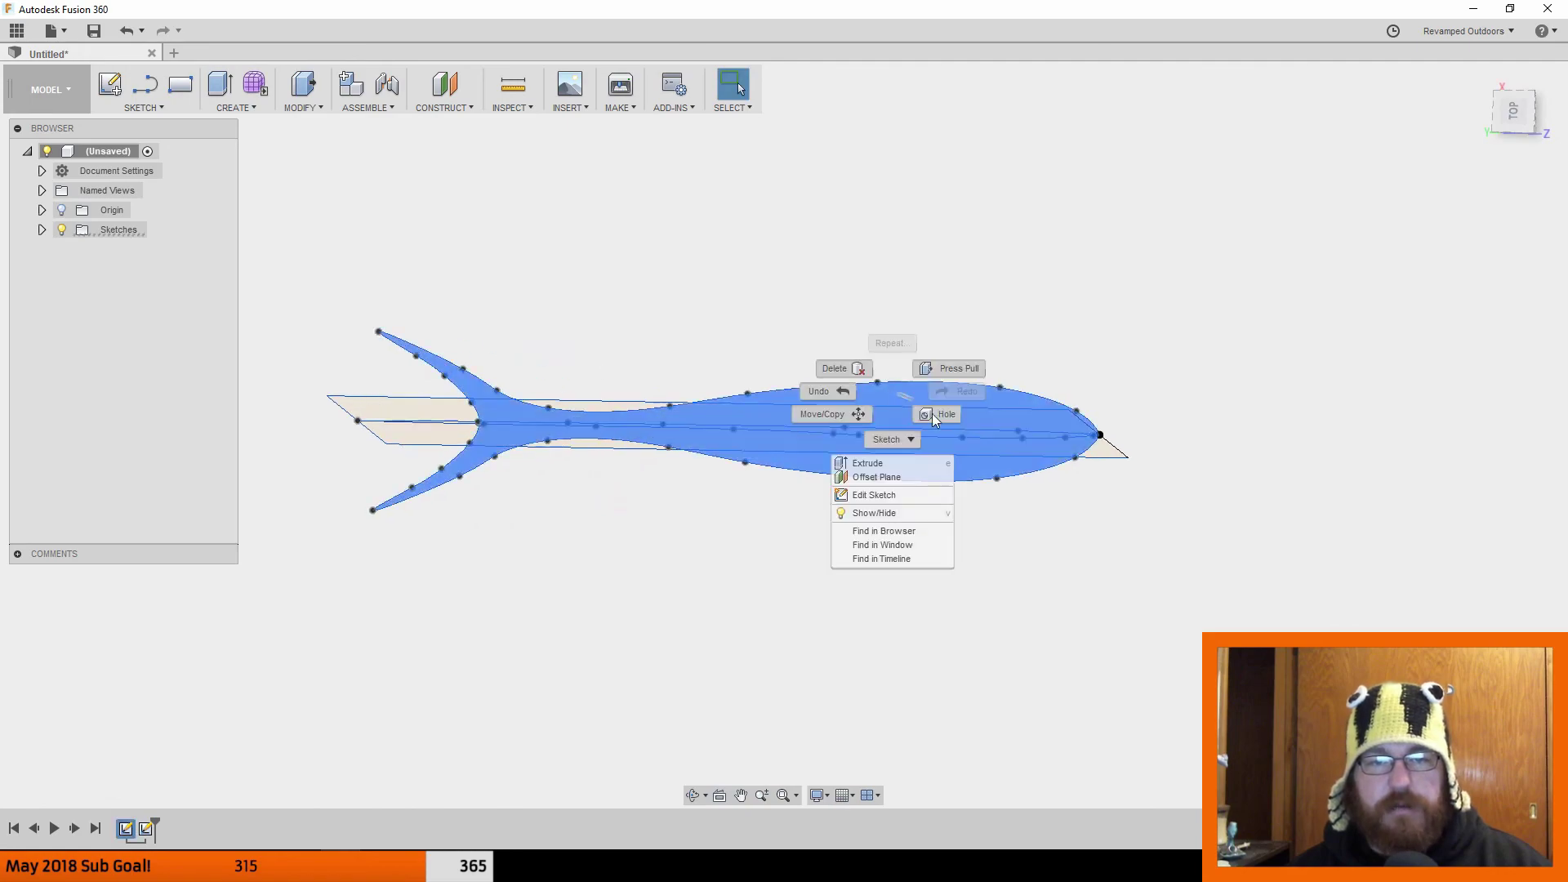
click(893, 495)
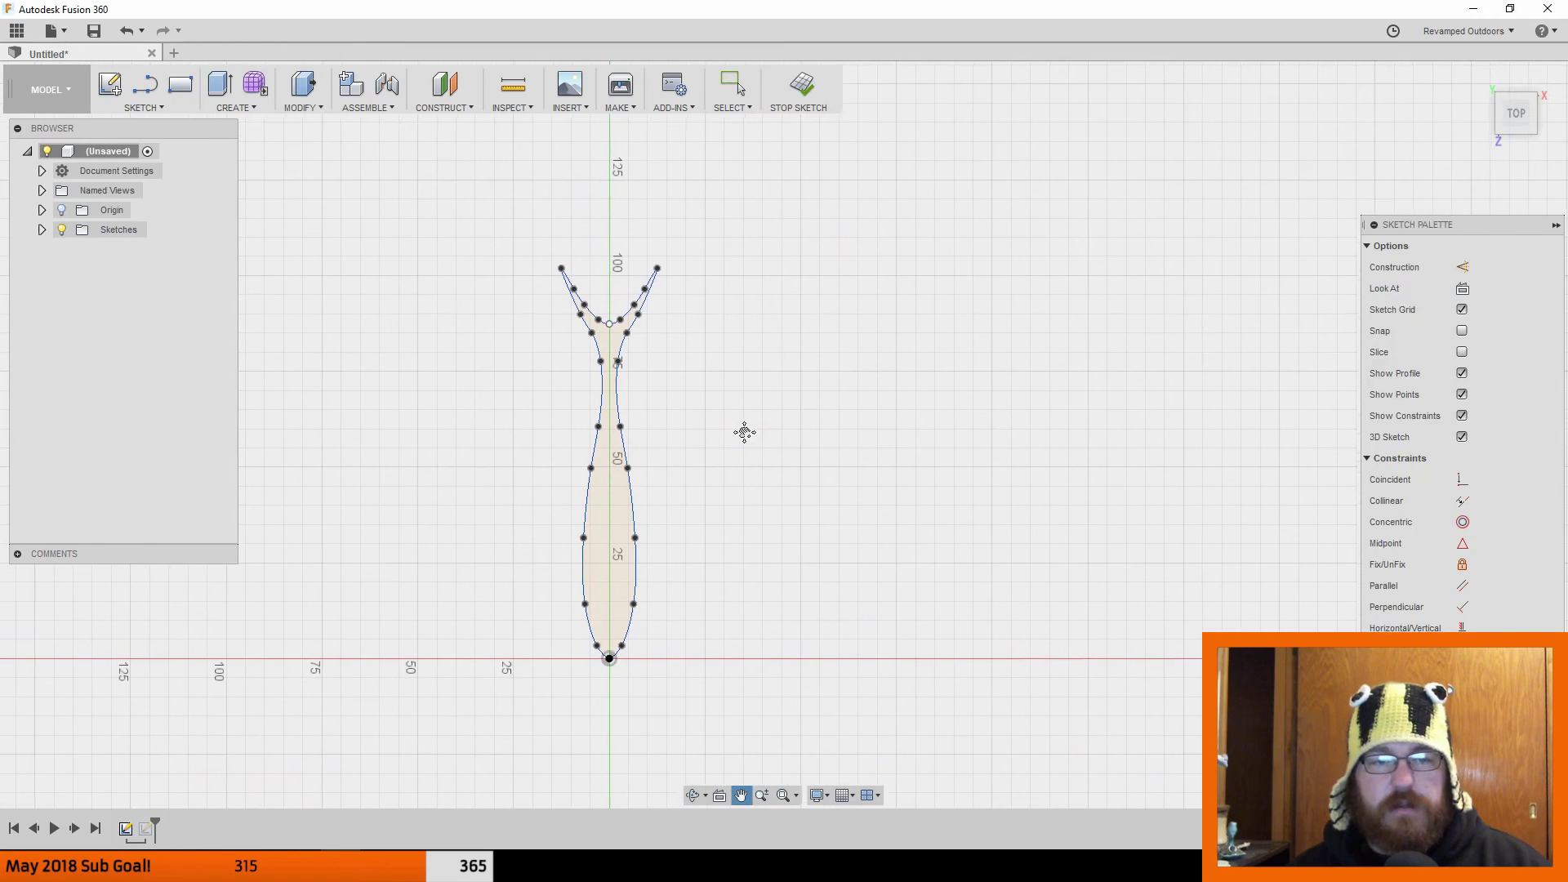
Step: Draw a three-point rectangle over the fish's right half, from the centre line to the axis
click(144, 107)
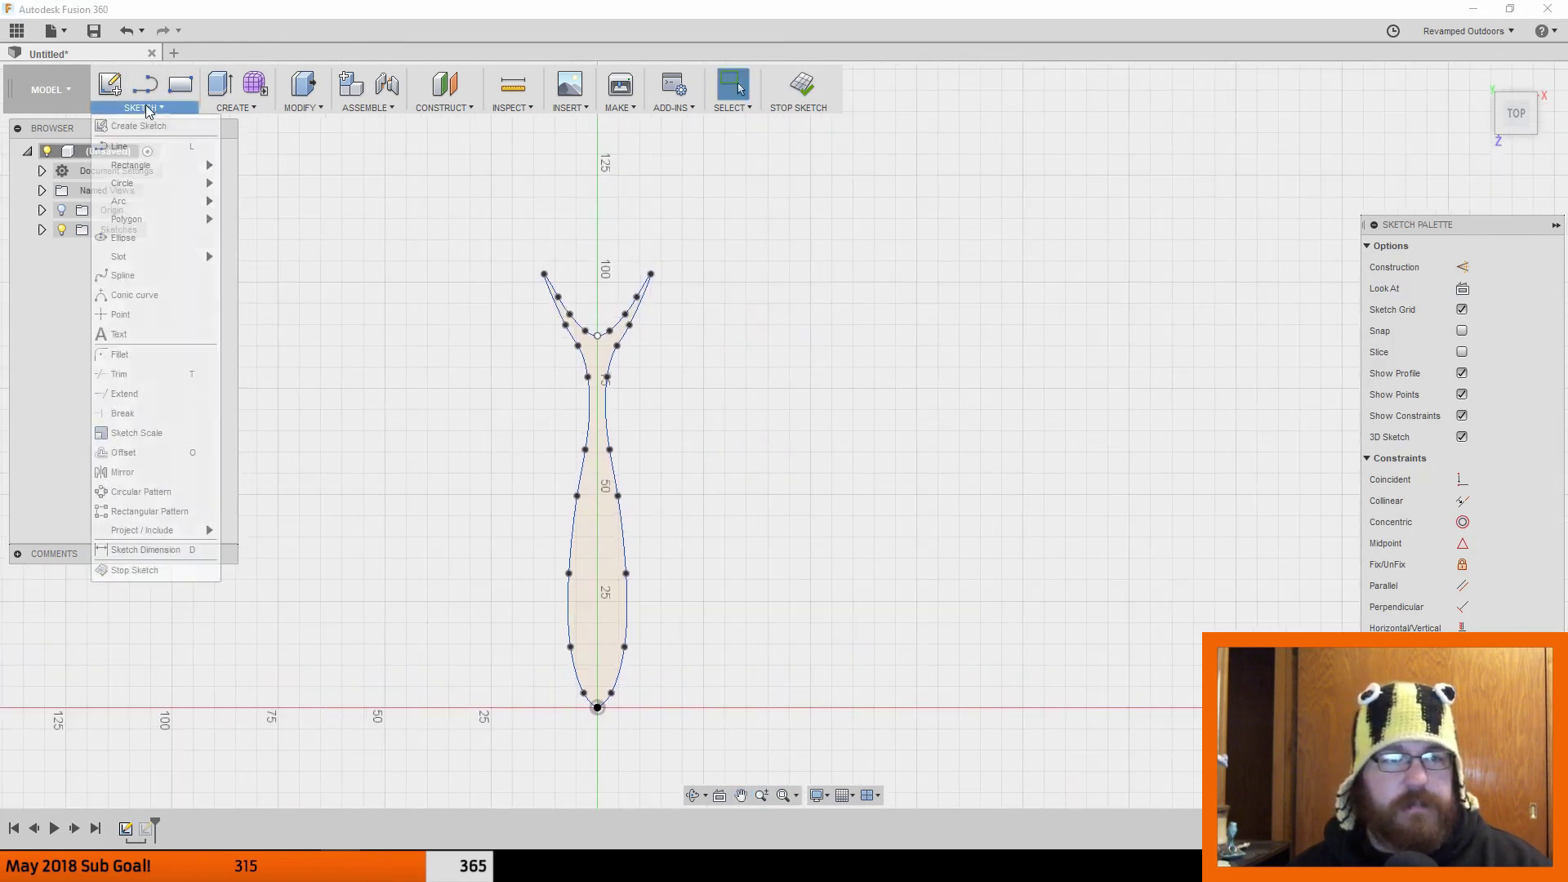
click(147, 147)
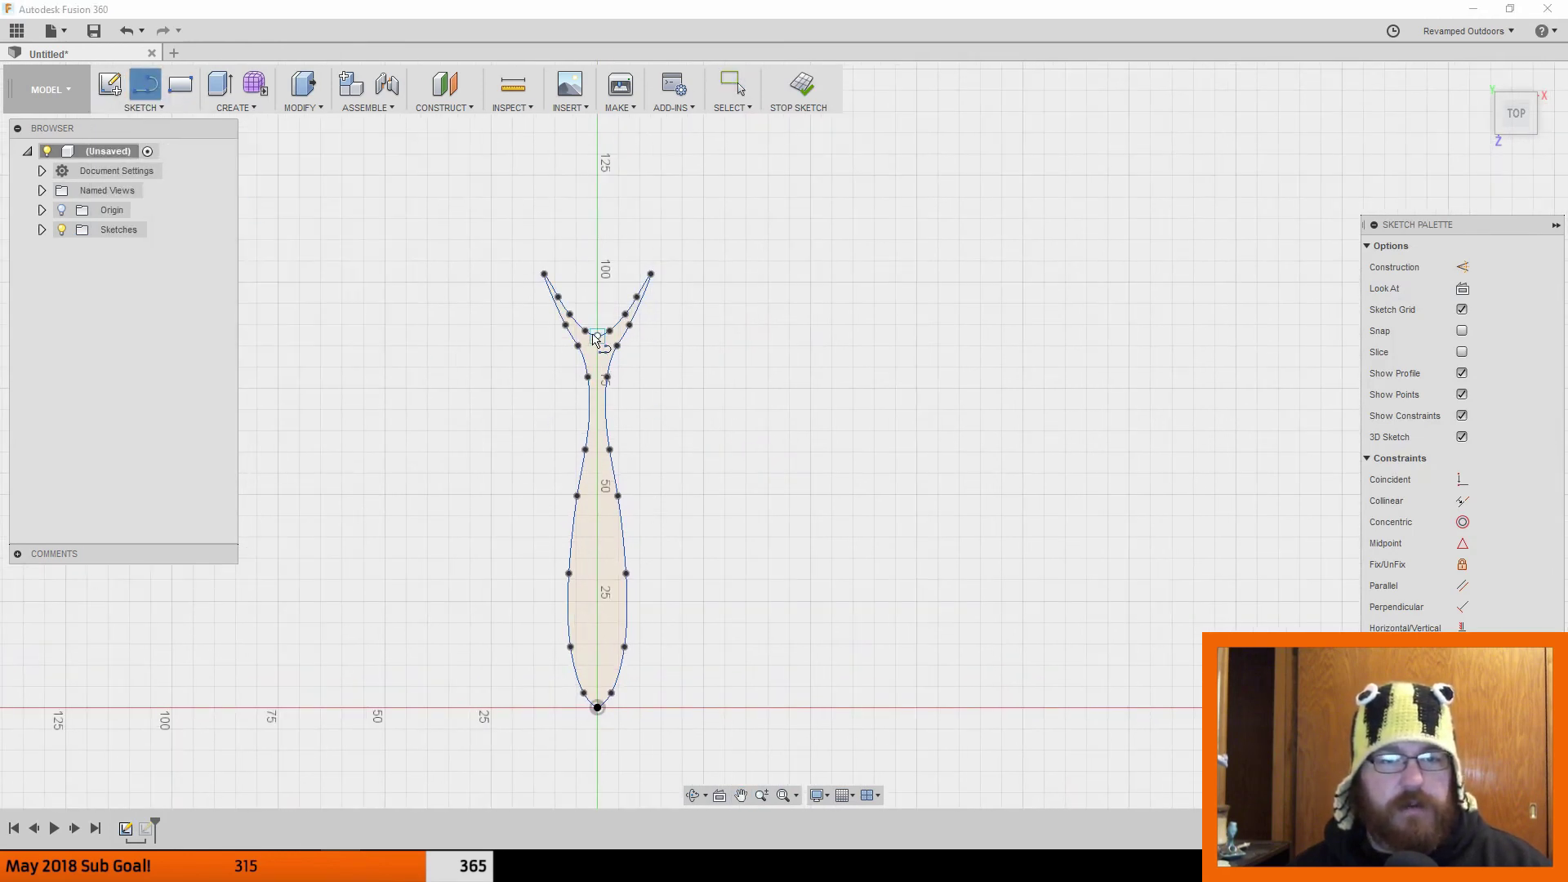
click(598, 220)
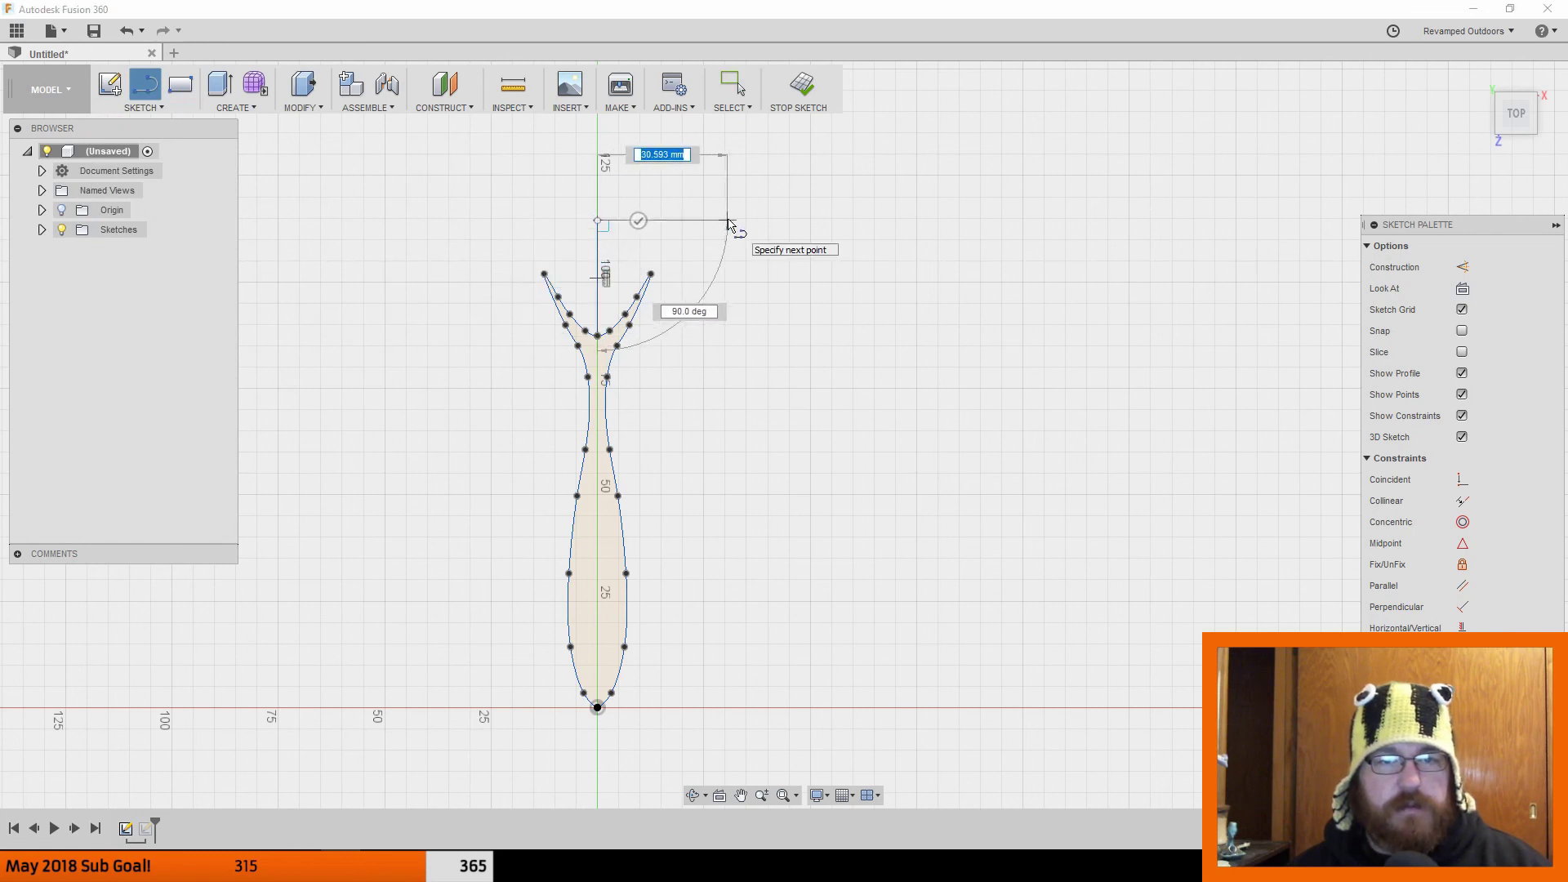
click(763, 221)
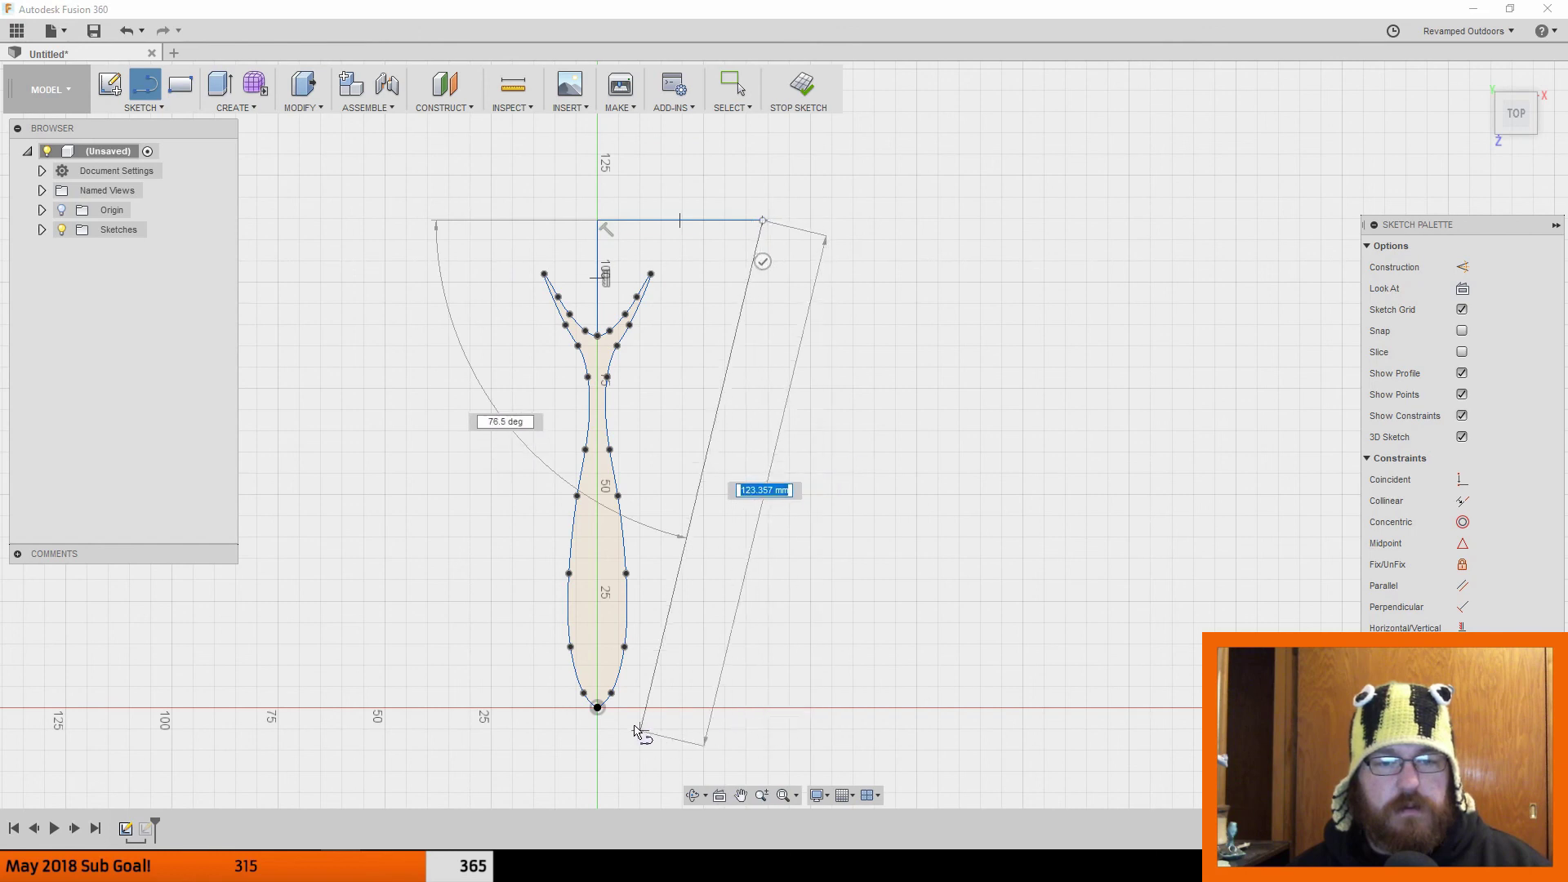
click(763, 708)
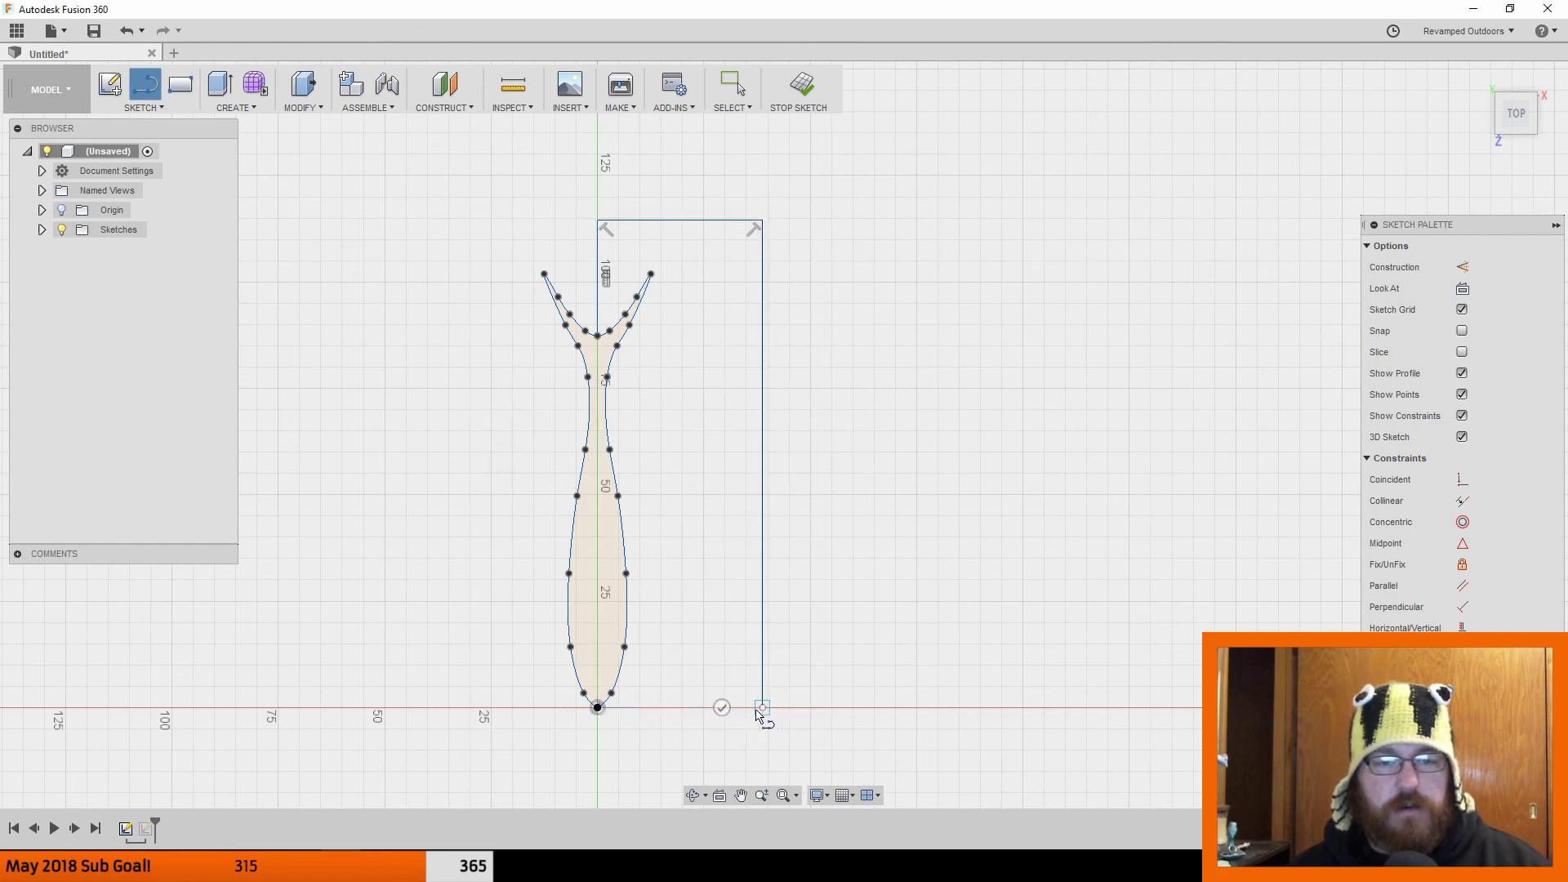
click(598, 708)
Step: Close the left half of the boundary with lines along the axis, top and left side
click(598, 708)
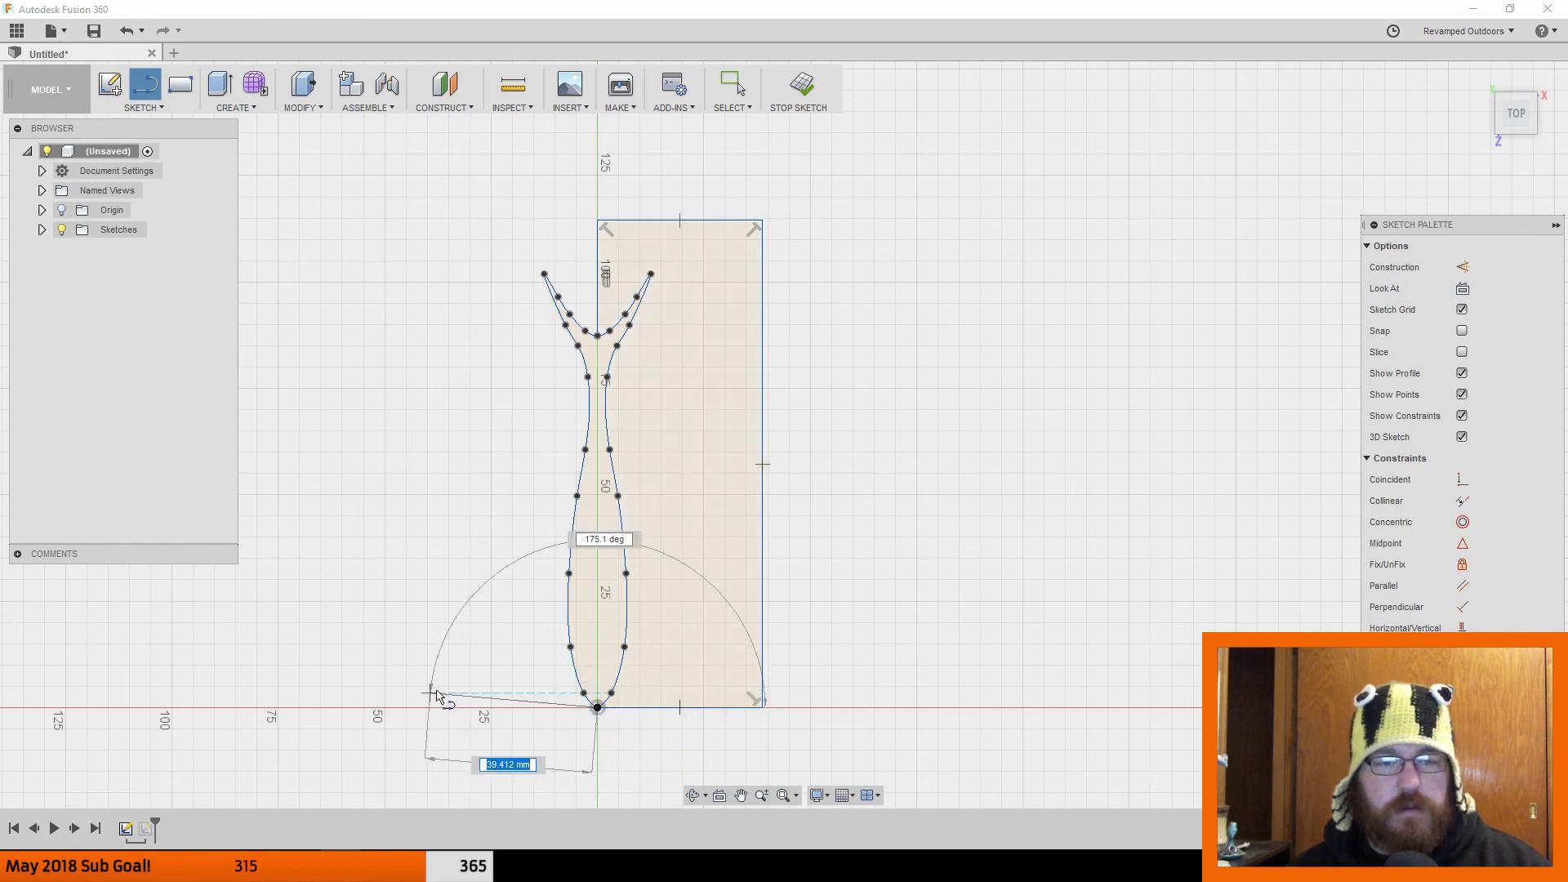
click(377, 707)
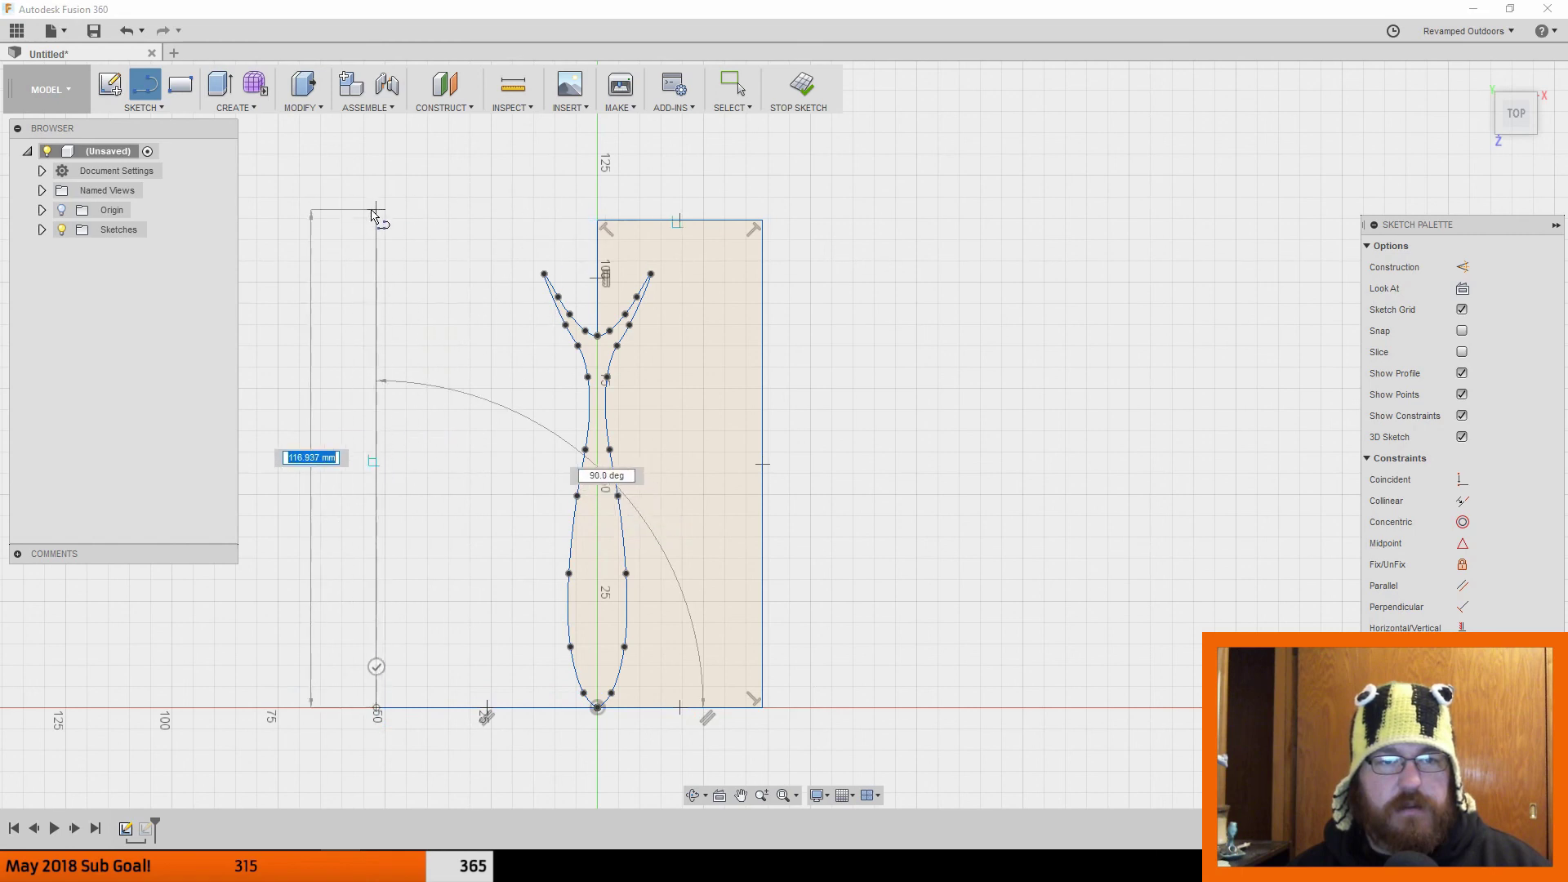
click(377, 216)
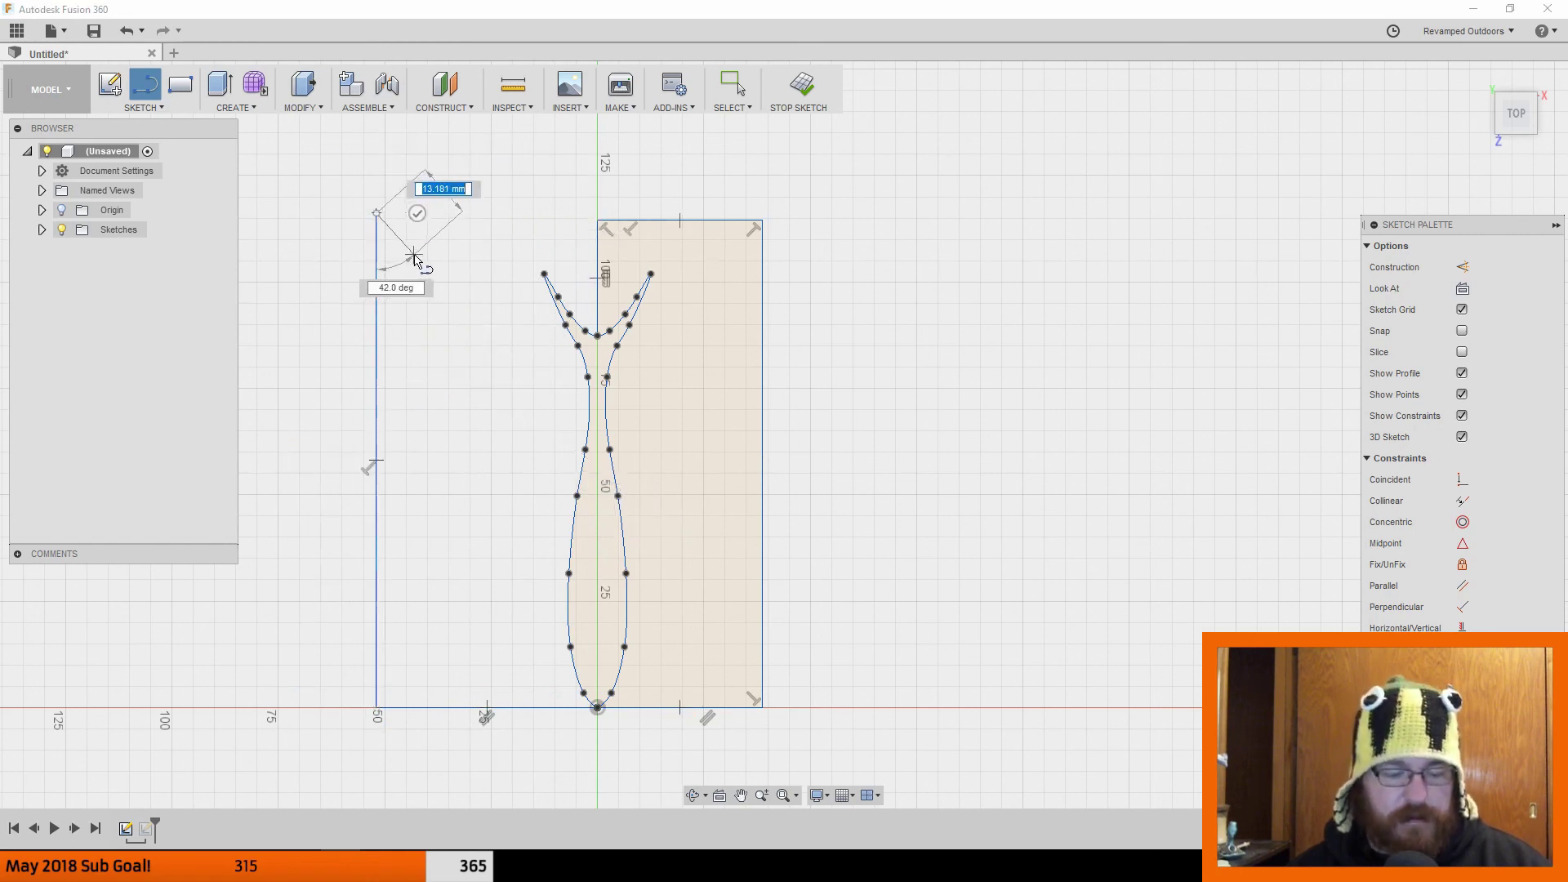
key(Escape)
key(ctrl+z)
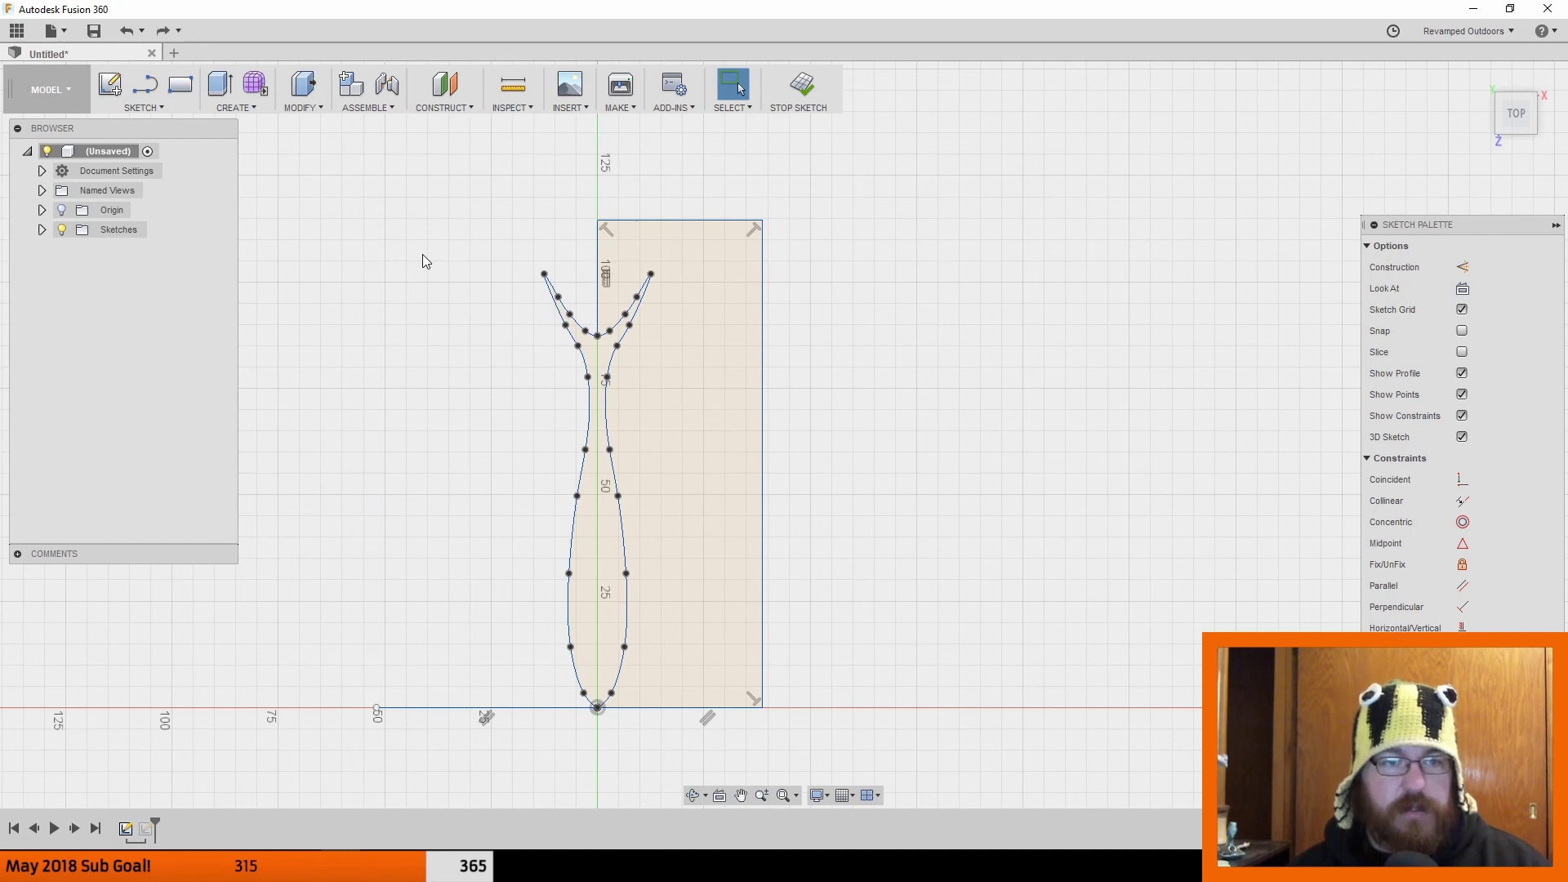
click(152, 113)
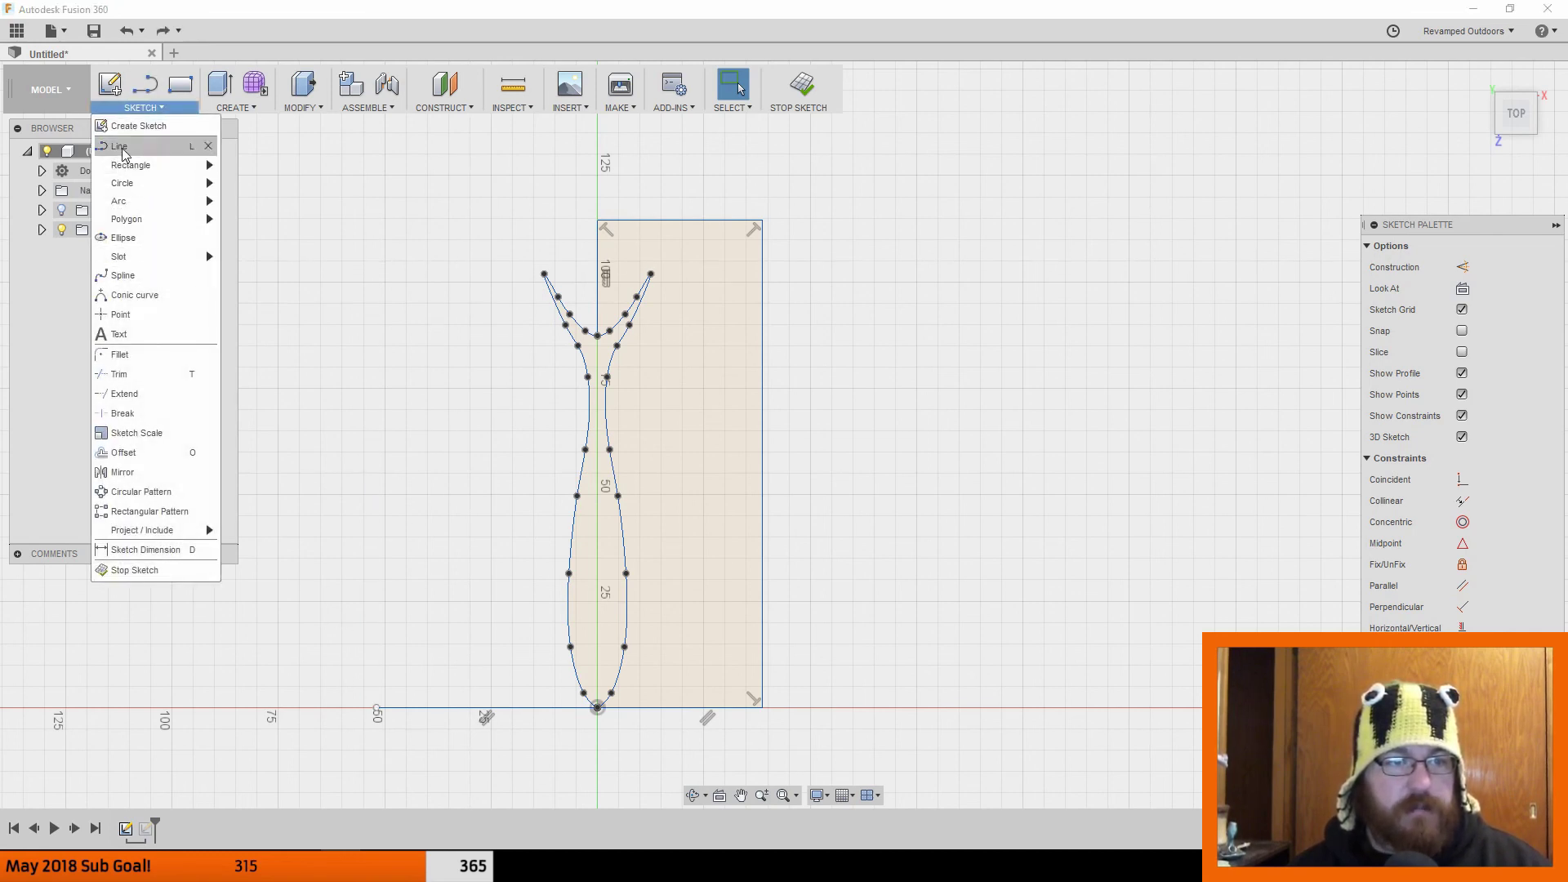
click(124, 153)
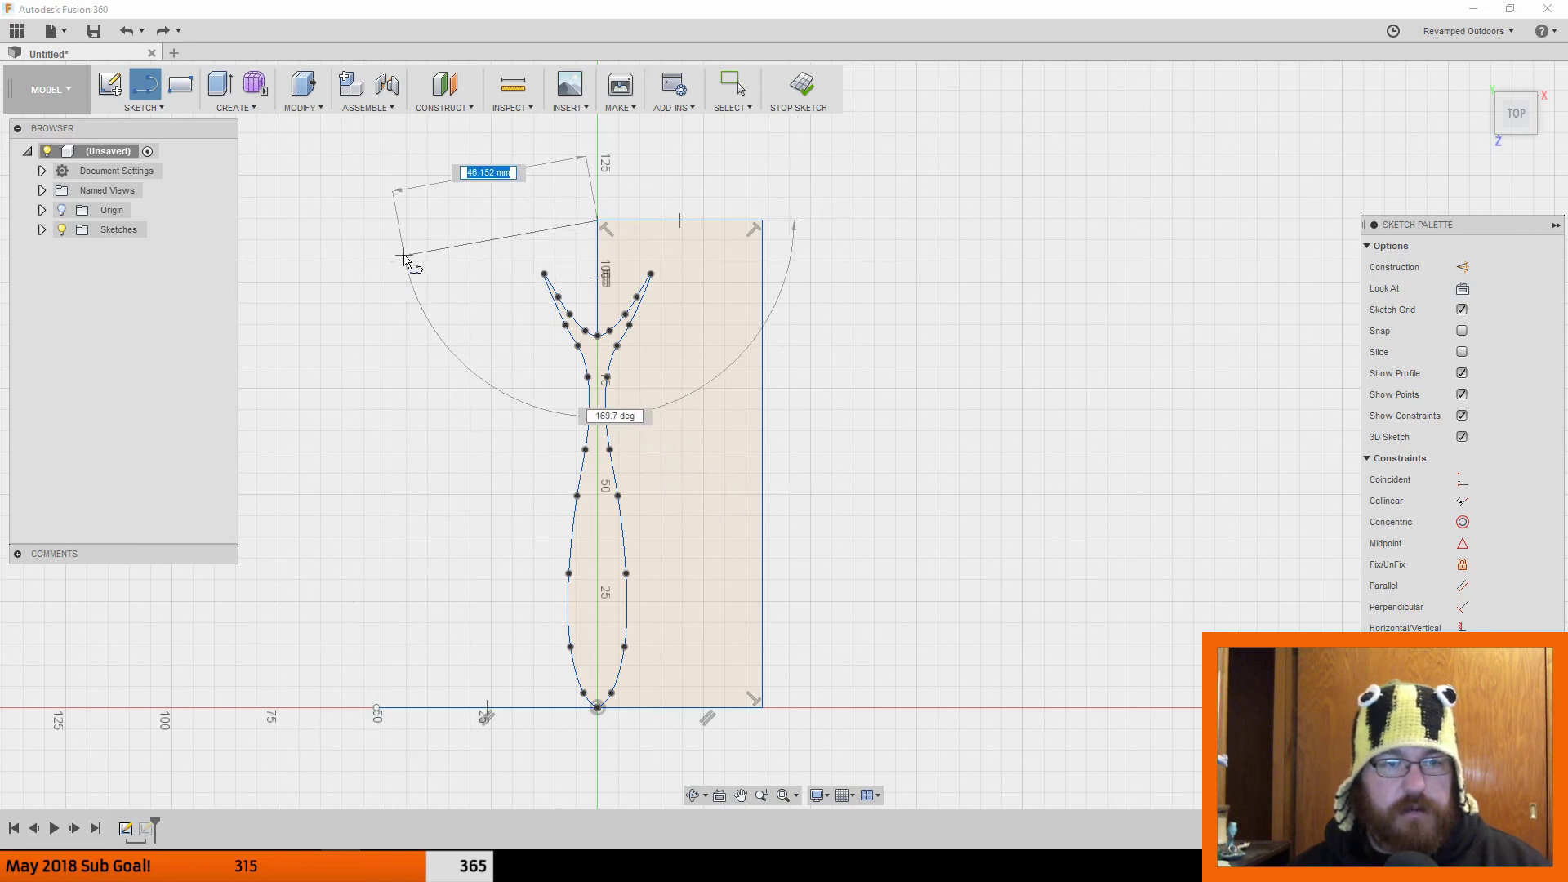
click(379, 226)
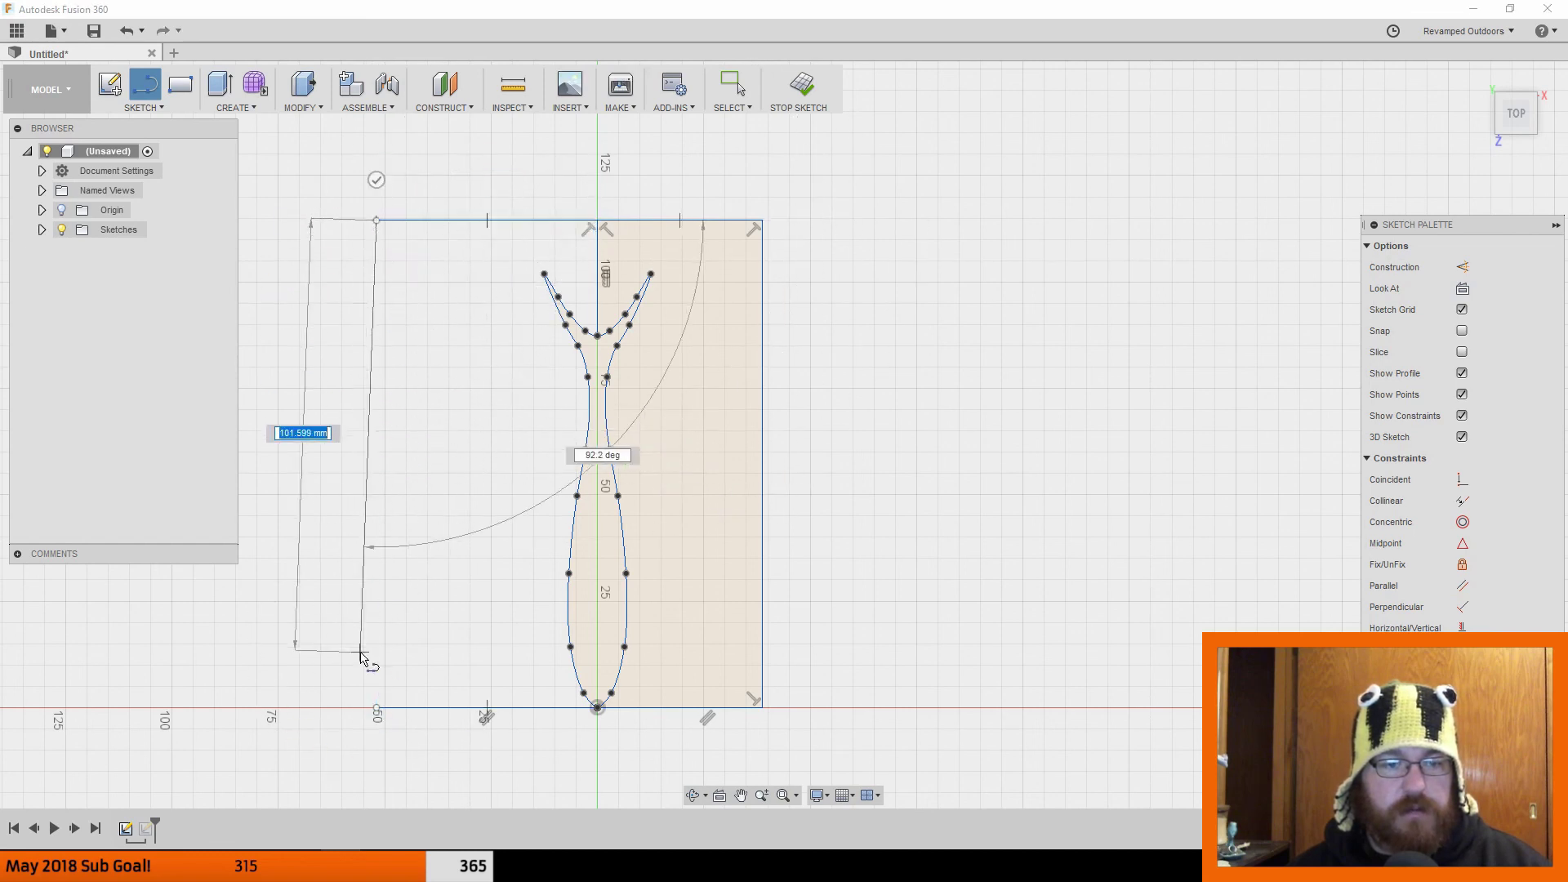
click(375, 707)
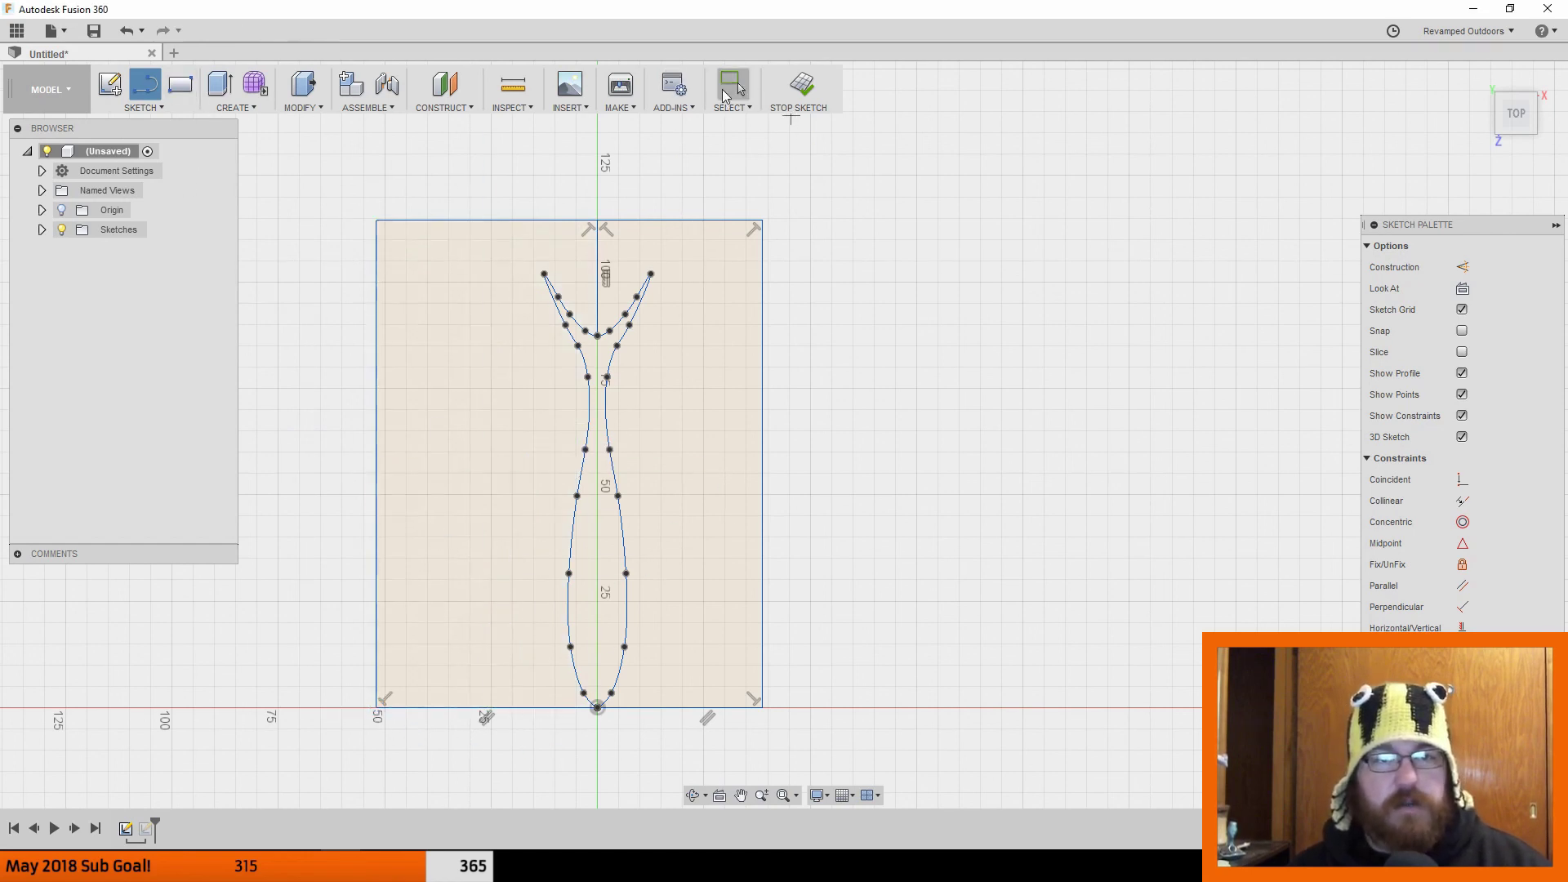
Step: Check the left and right outer regions are separate profiles from the fish
click(725, 95)
click(452, 351)
shift+click(678, 408)
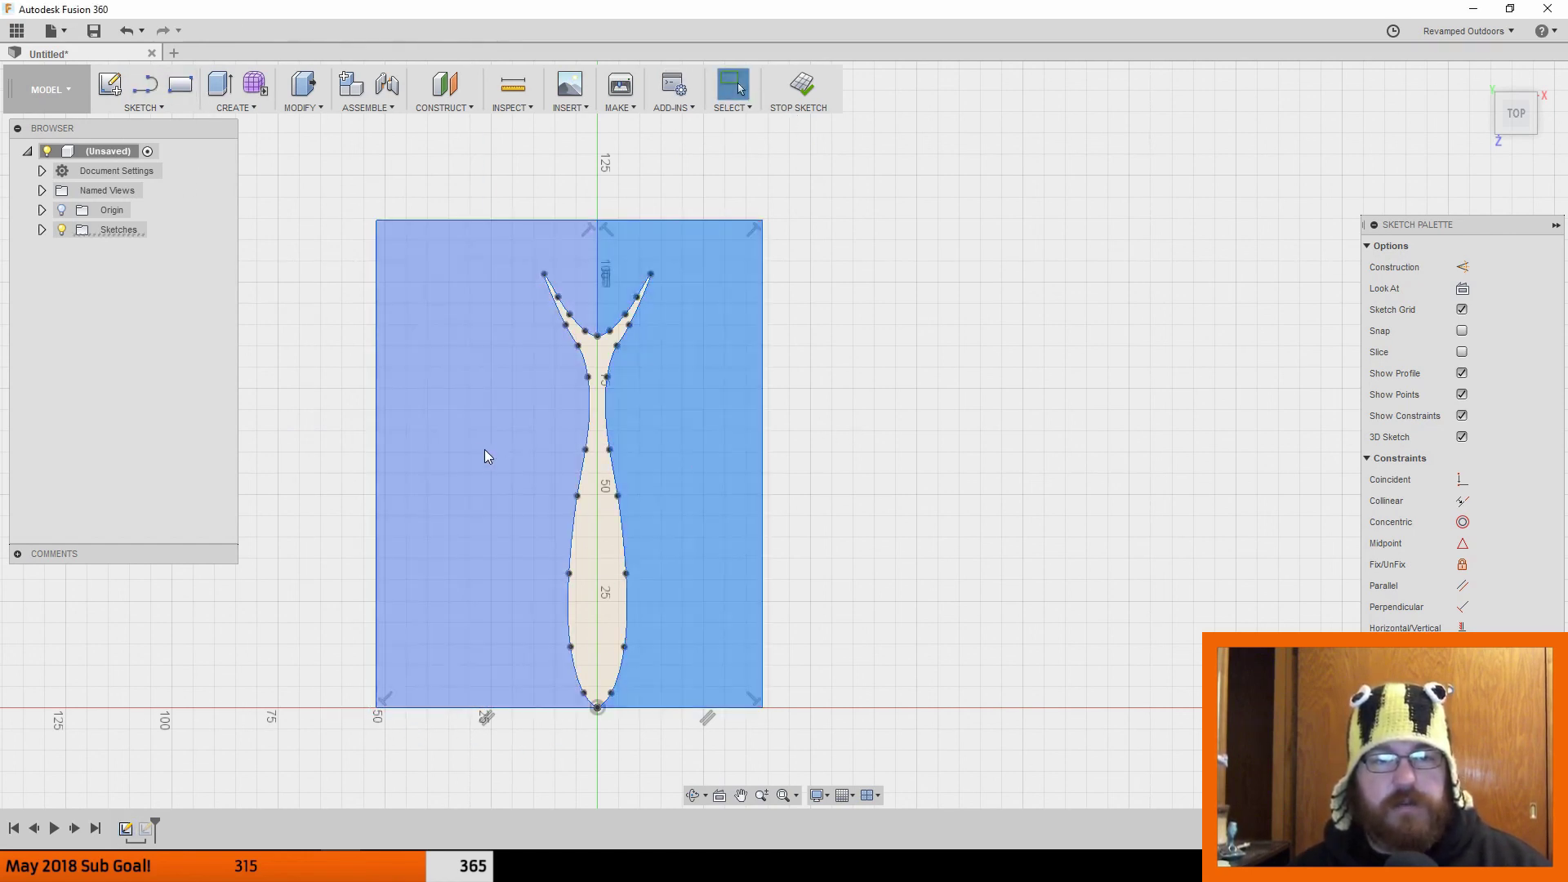
click(485, 456)
click(719, 495)
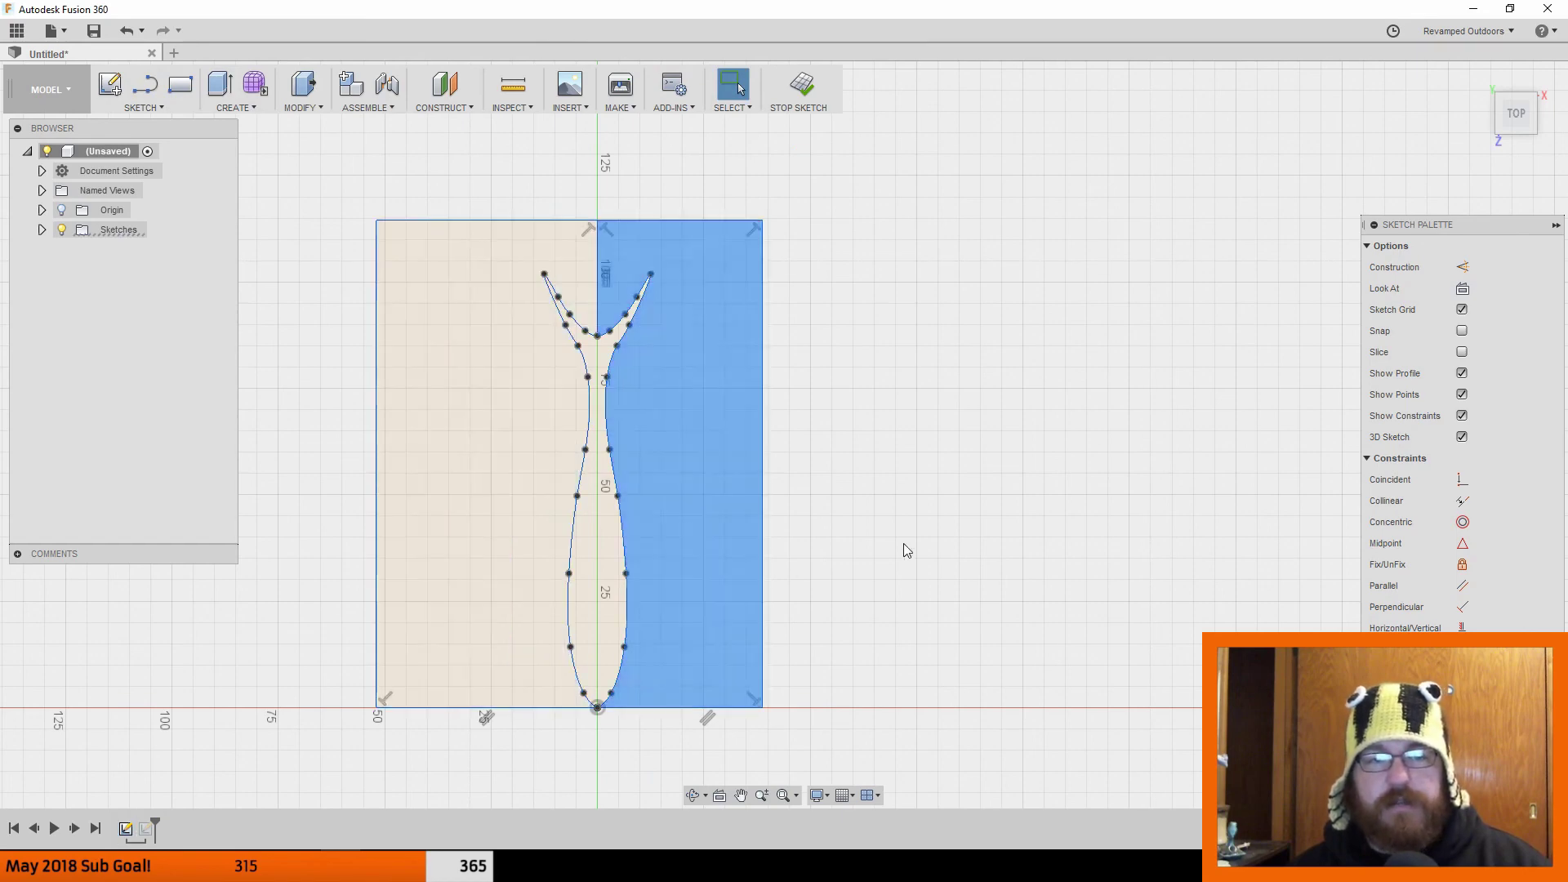
click(909, 599)
Step: Finish the top-view sketch, orbit to face the side view, and select the side fish profile
mouse_move(959, 528)
shift+middle_down()
mouse_move(1073, 468)
mouse_move(739, 88)
shift+middle_up()
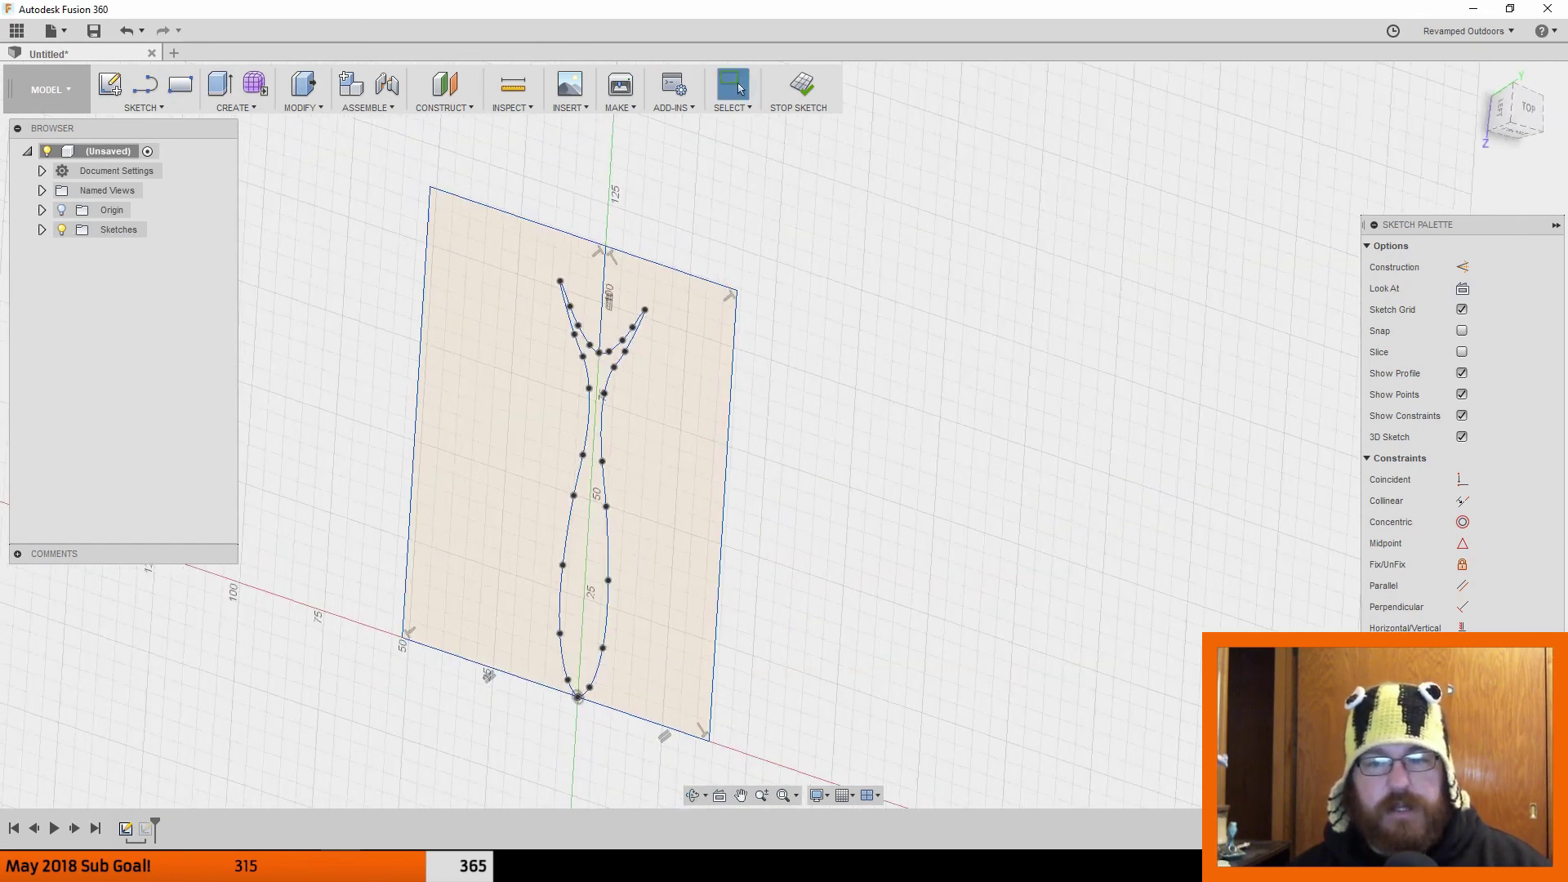
click(800, 86)
mouse_move(952, 735)
shift+middle_down()
mouse_move(841, 647)
mouse_move(914, 574)
mouse_move(858, 404)
mouse_move(927, 452)
mouse_move(1042, 420)
mouse_move(1060, 388)
mouse_move(1054, 451)
mouse_move(1078, 469)
mouse_move(1008, 449)
mouse_move(1043, 494)
mouse_move(1072, 393)
mouse_move(1053, 418)
shift+middle_up()
mouse_move(962, 565)
shift+middle_down()
mouse_move(1004, 553)
mouse_move(984, 558)
shift+middle_up()
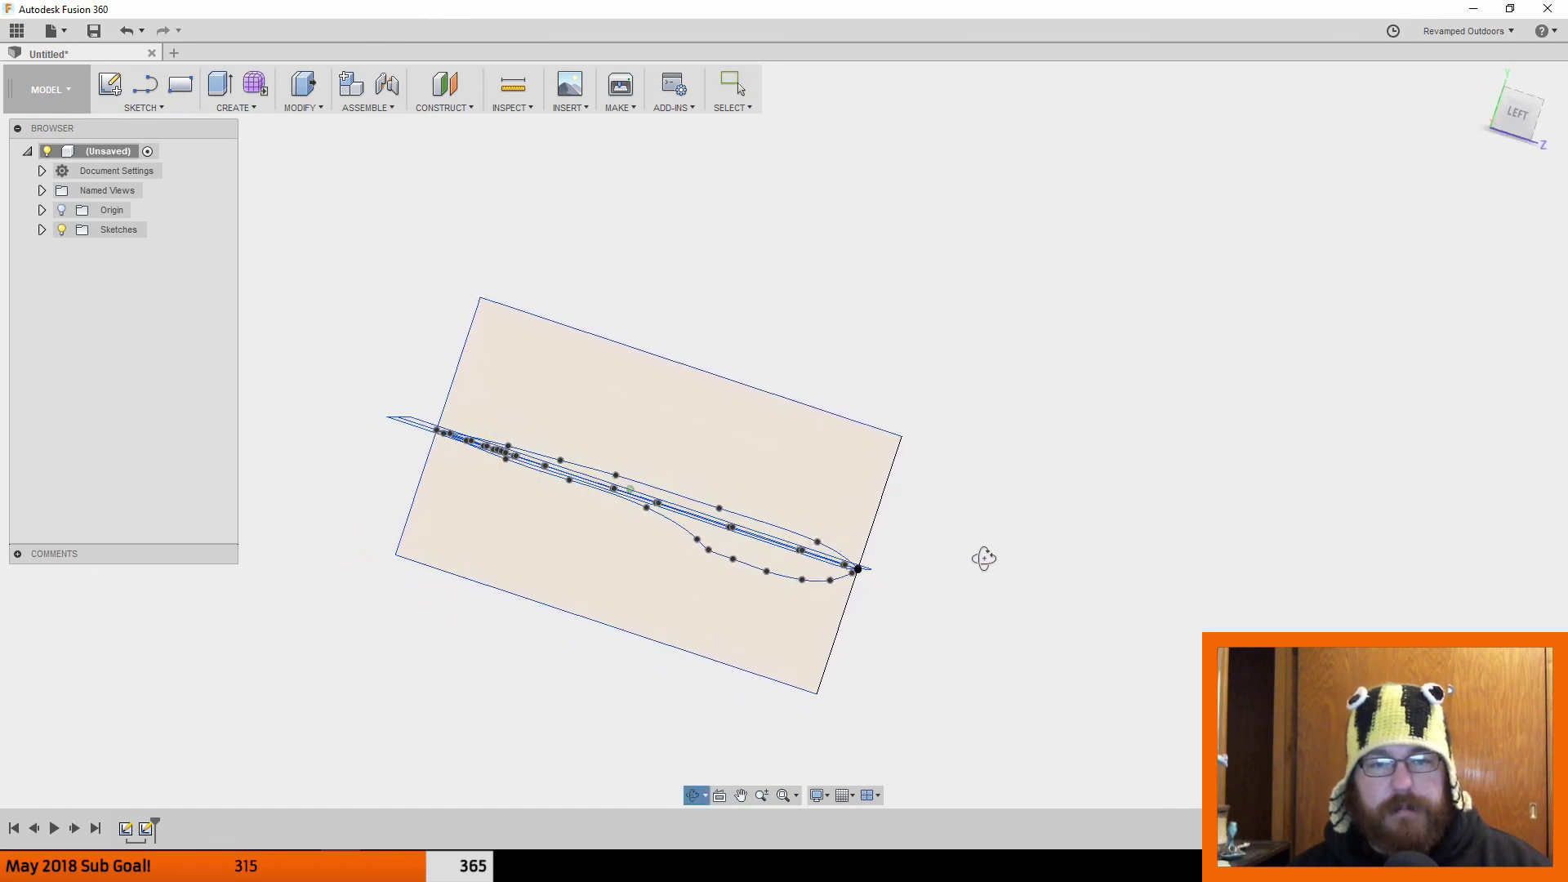
click(764, 563)
middle_drag(964, 487, 857, 462)
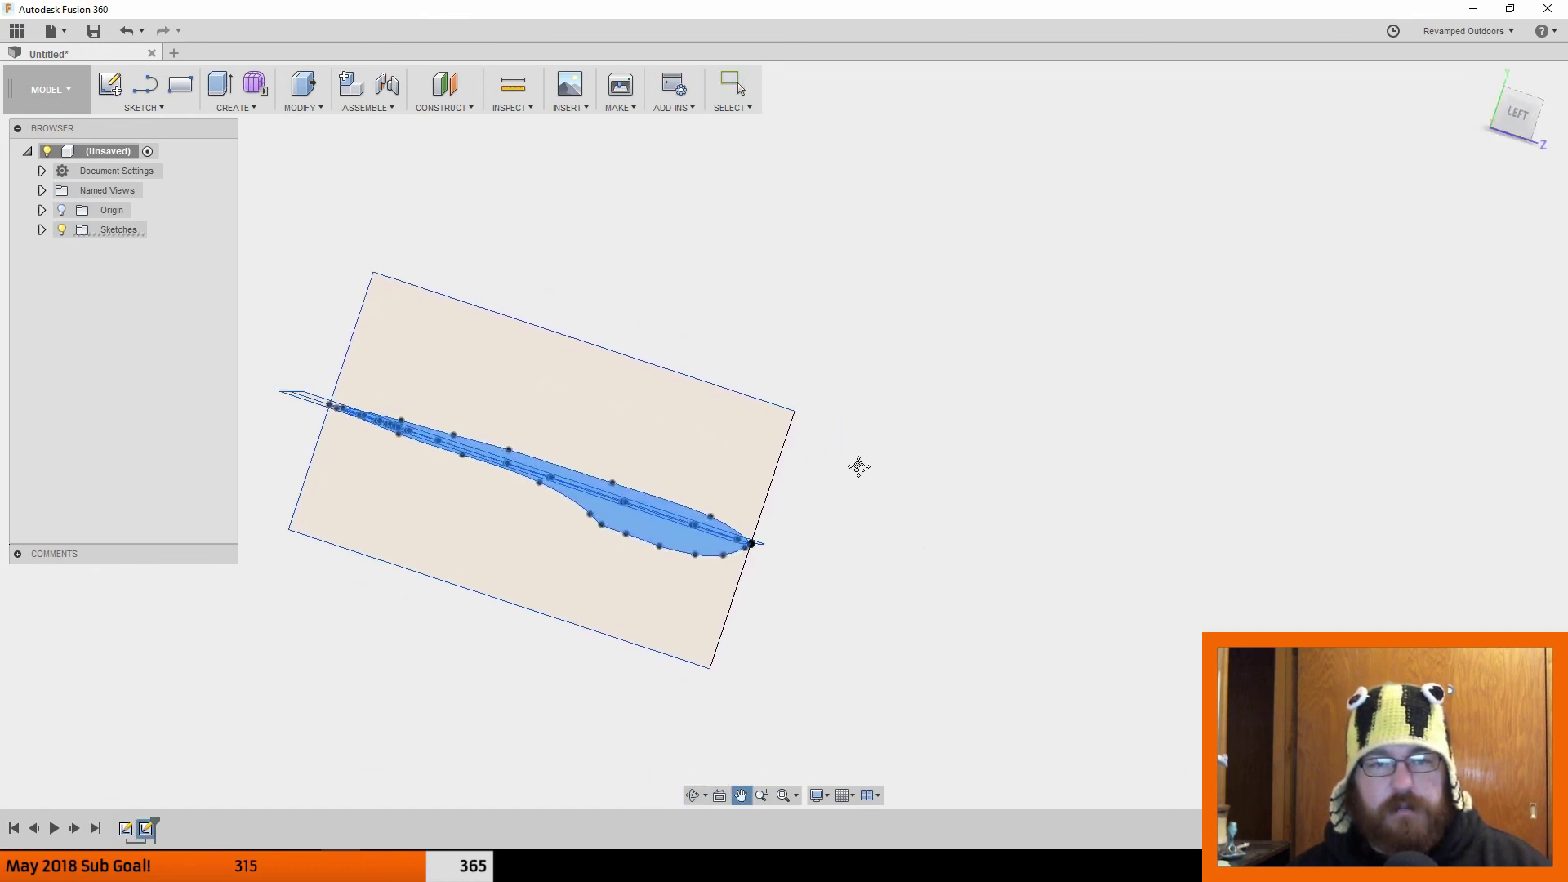
right_click(654, 533)
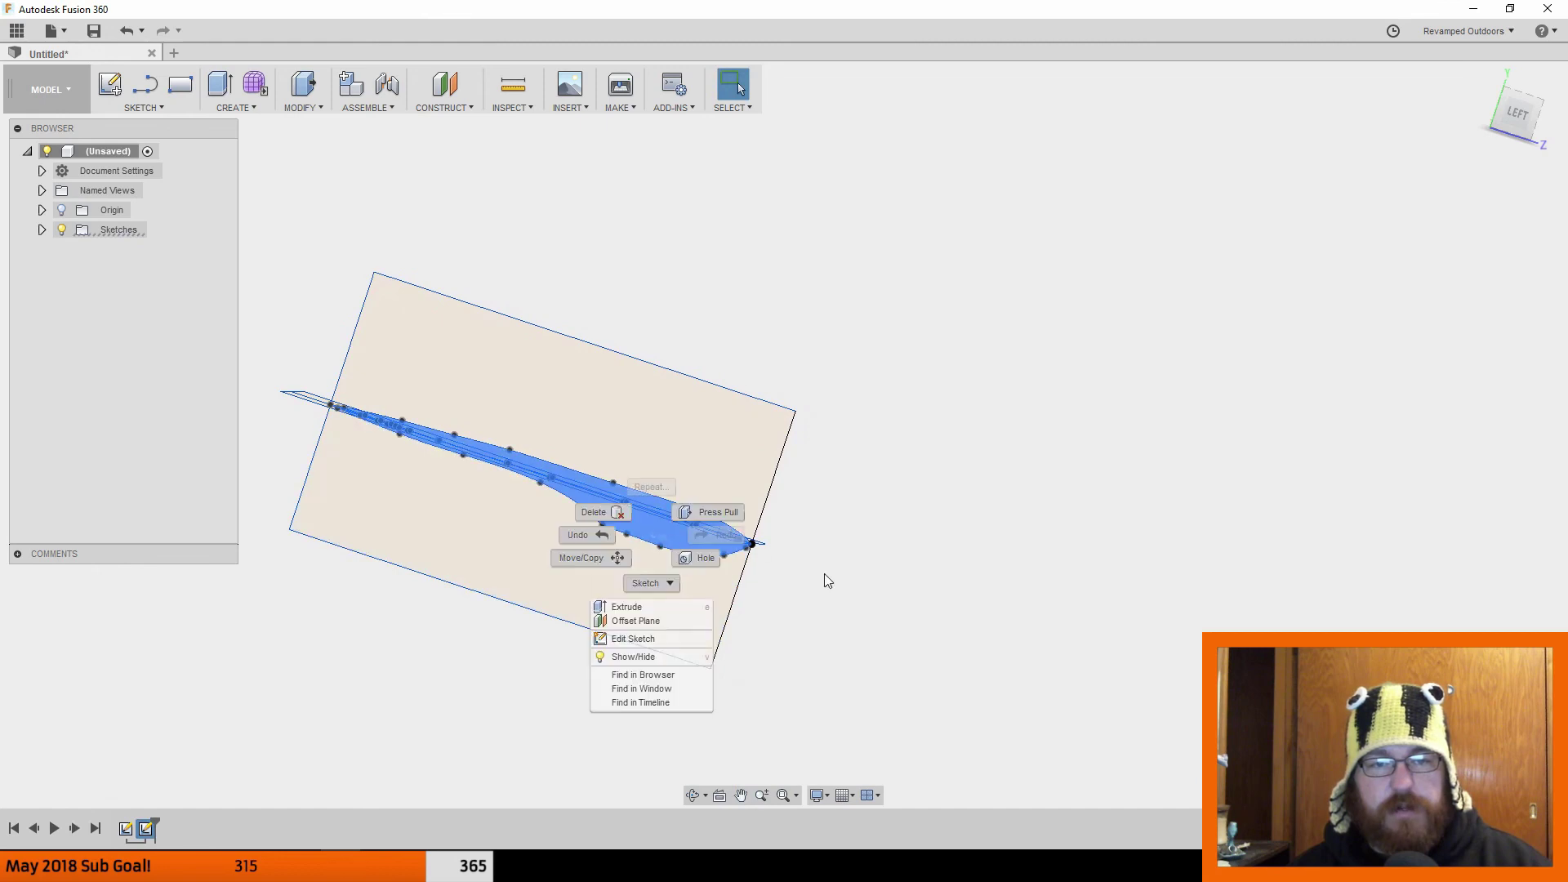
Step: Extrude the side fish profile symmetrically 35 mm as a new body
click(723, 516)
click(1488, 289)
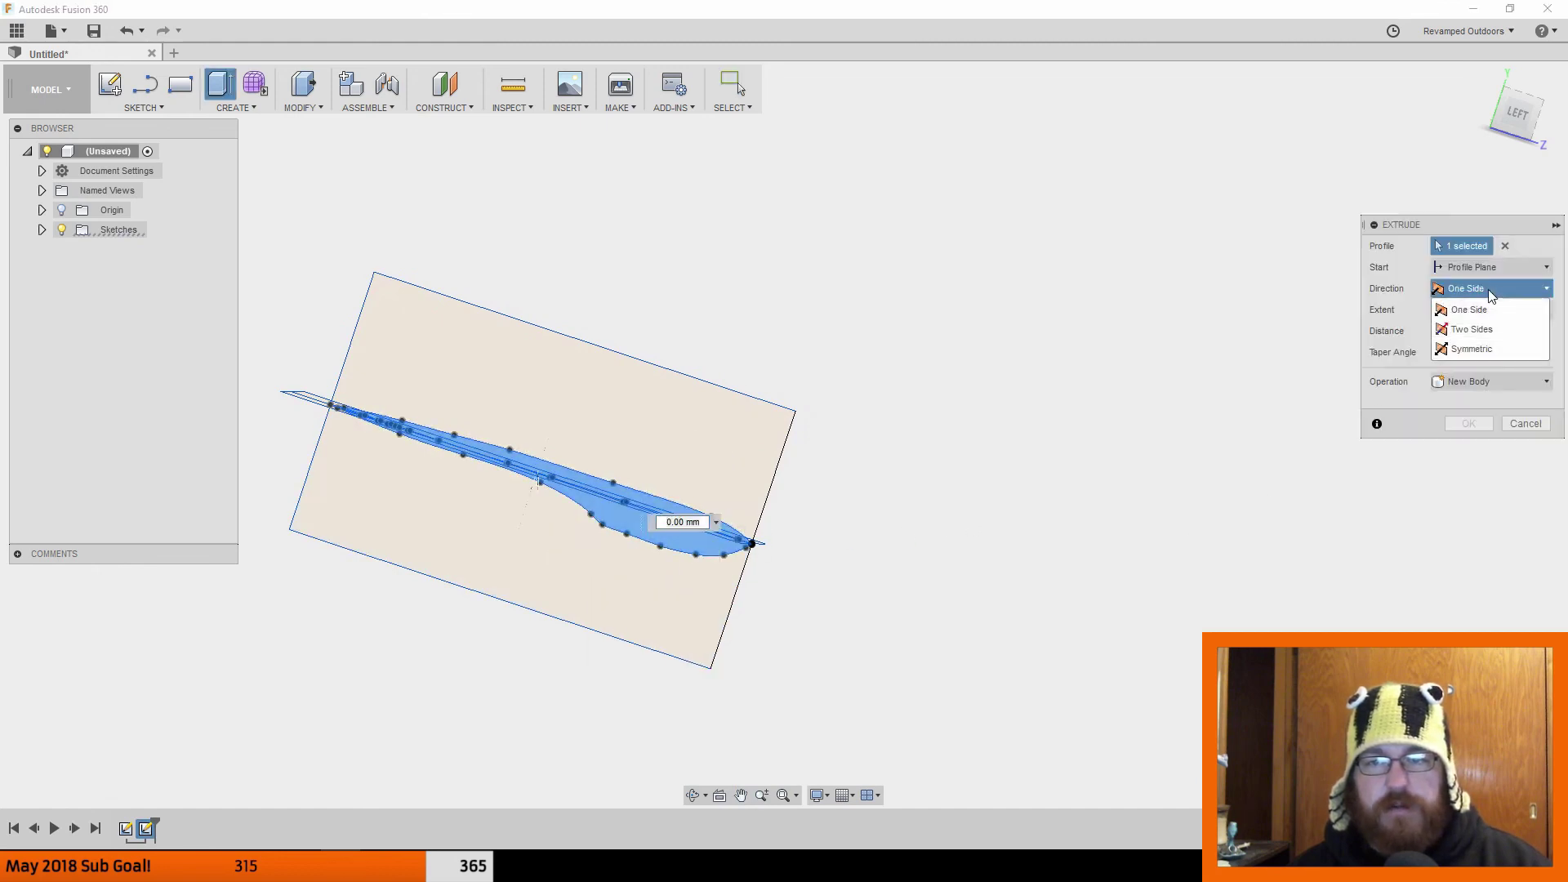
click(1470, 342)
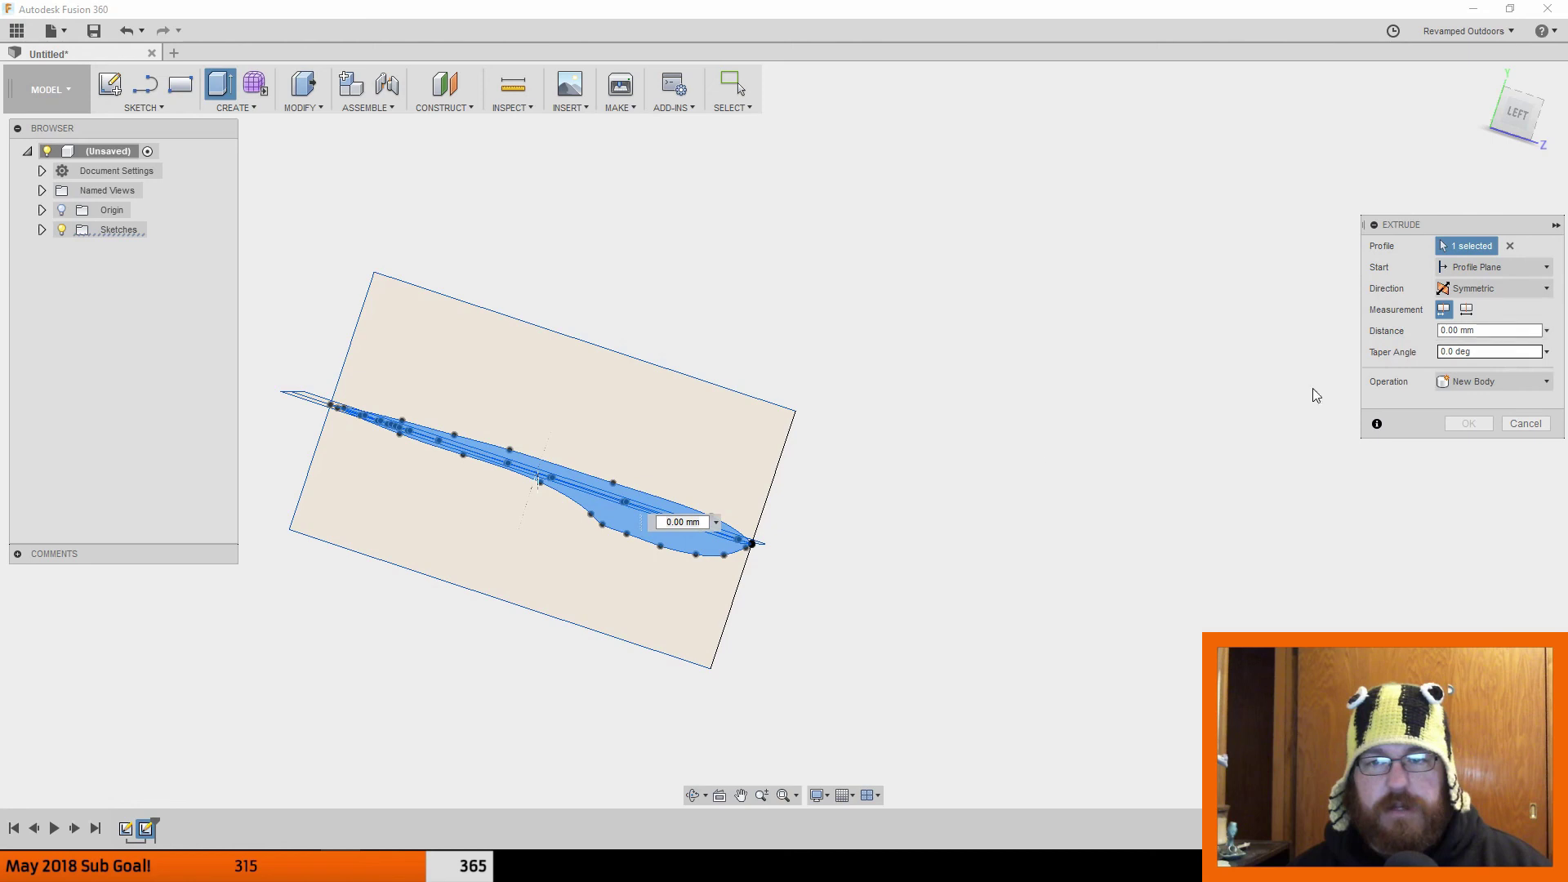
shift+middle_drag(947, 498, 888, 518)
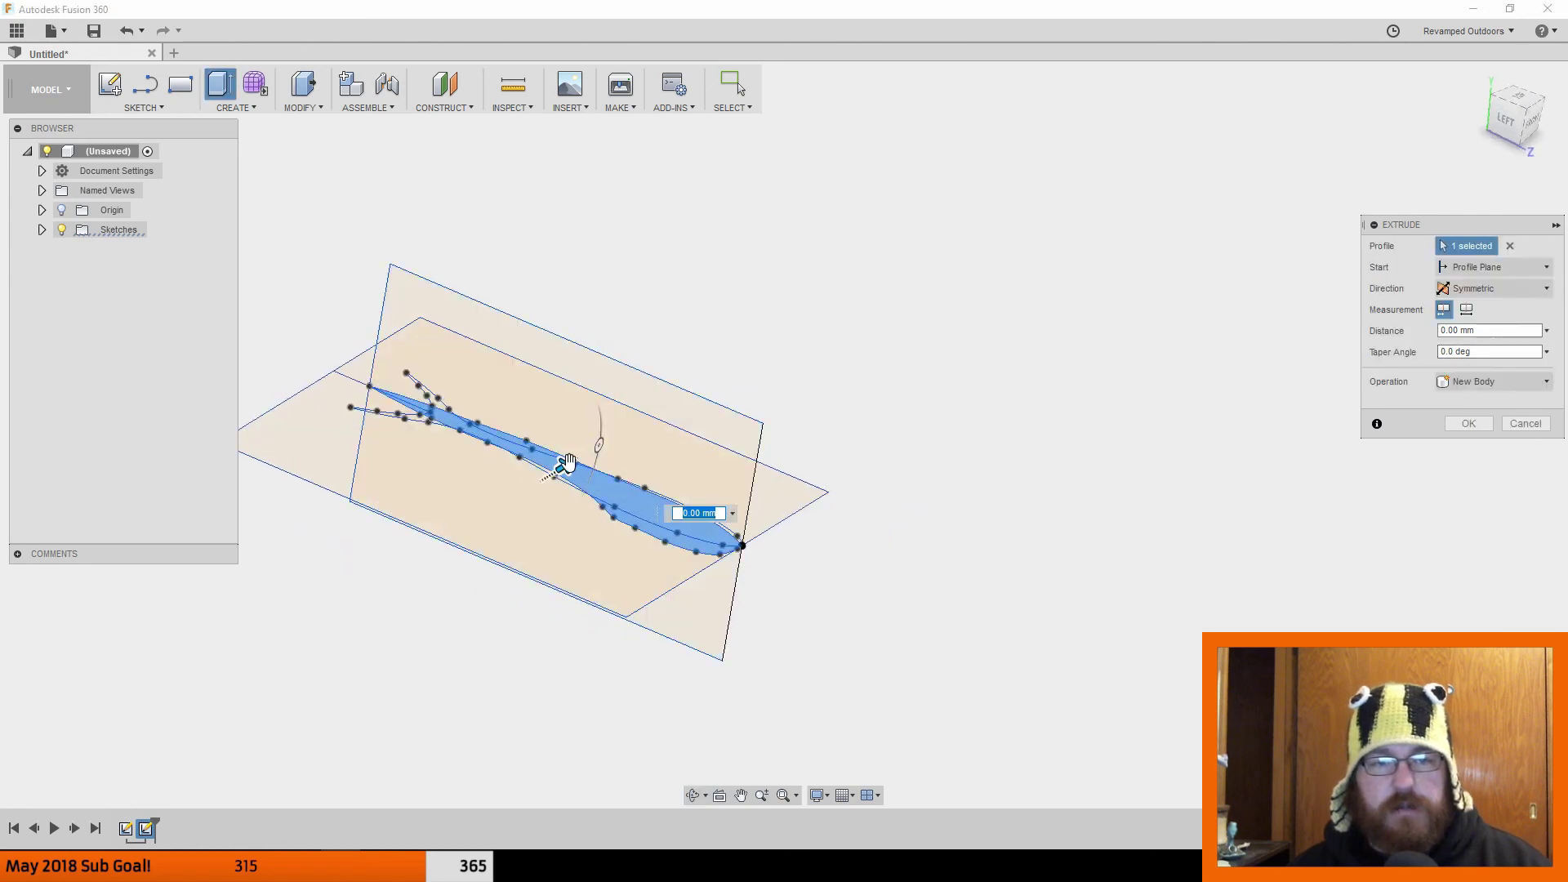
drag(629, 447, 662, 443)
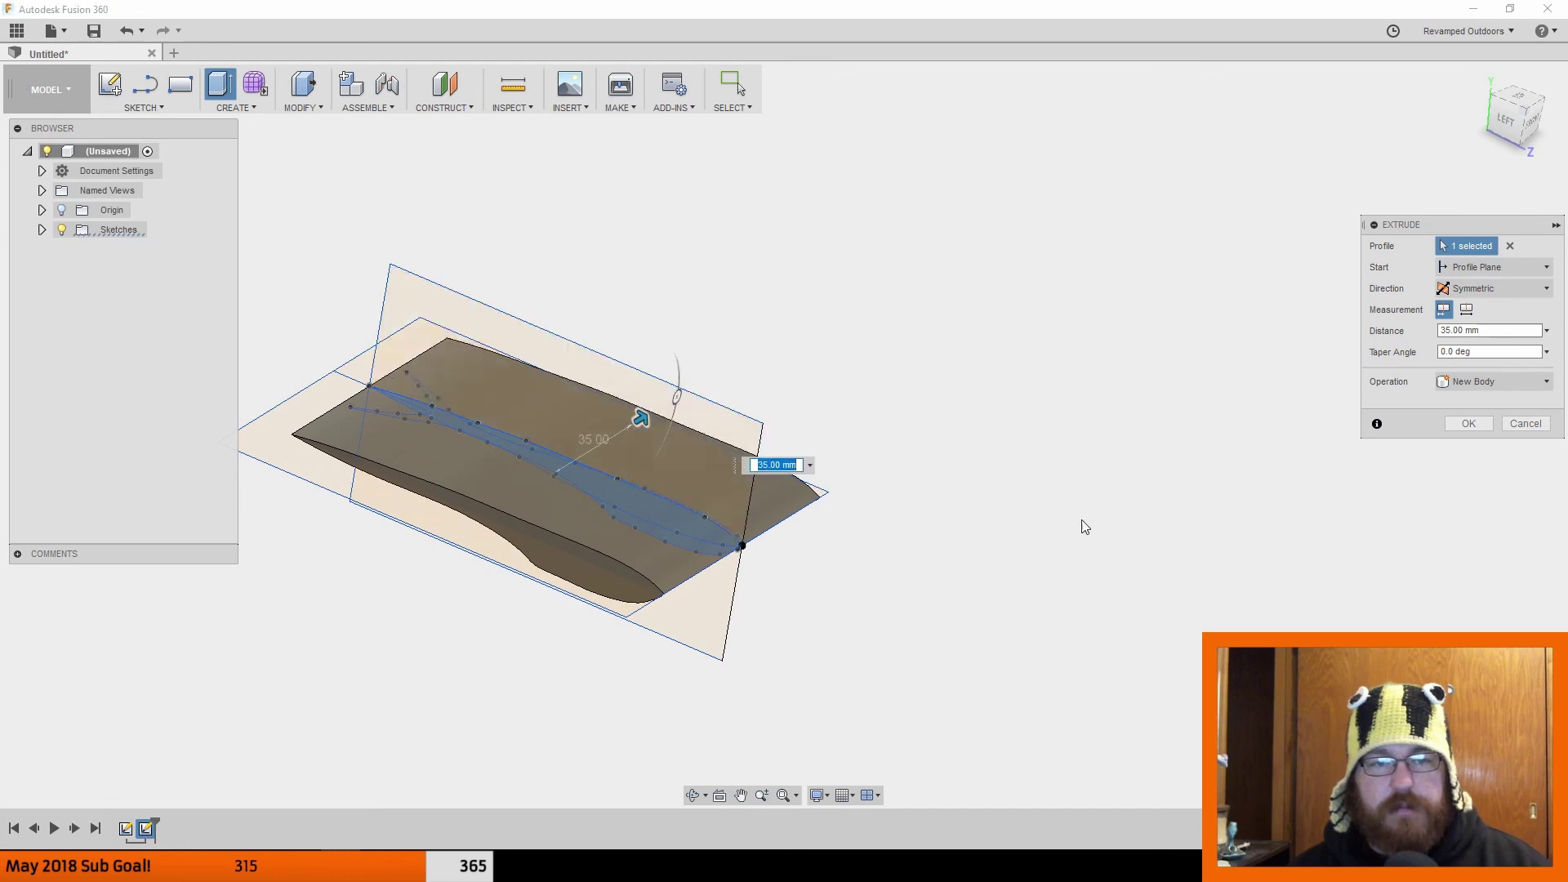
shift+middle_drag(1084, 526, 700, 463)
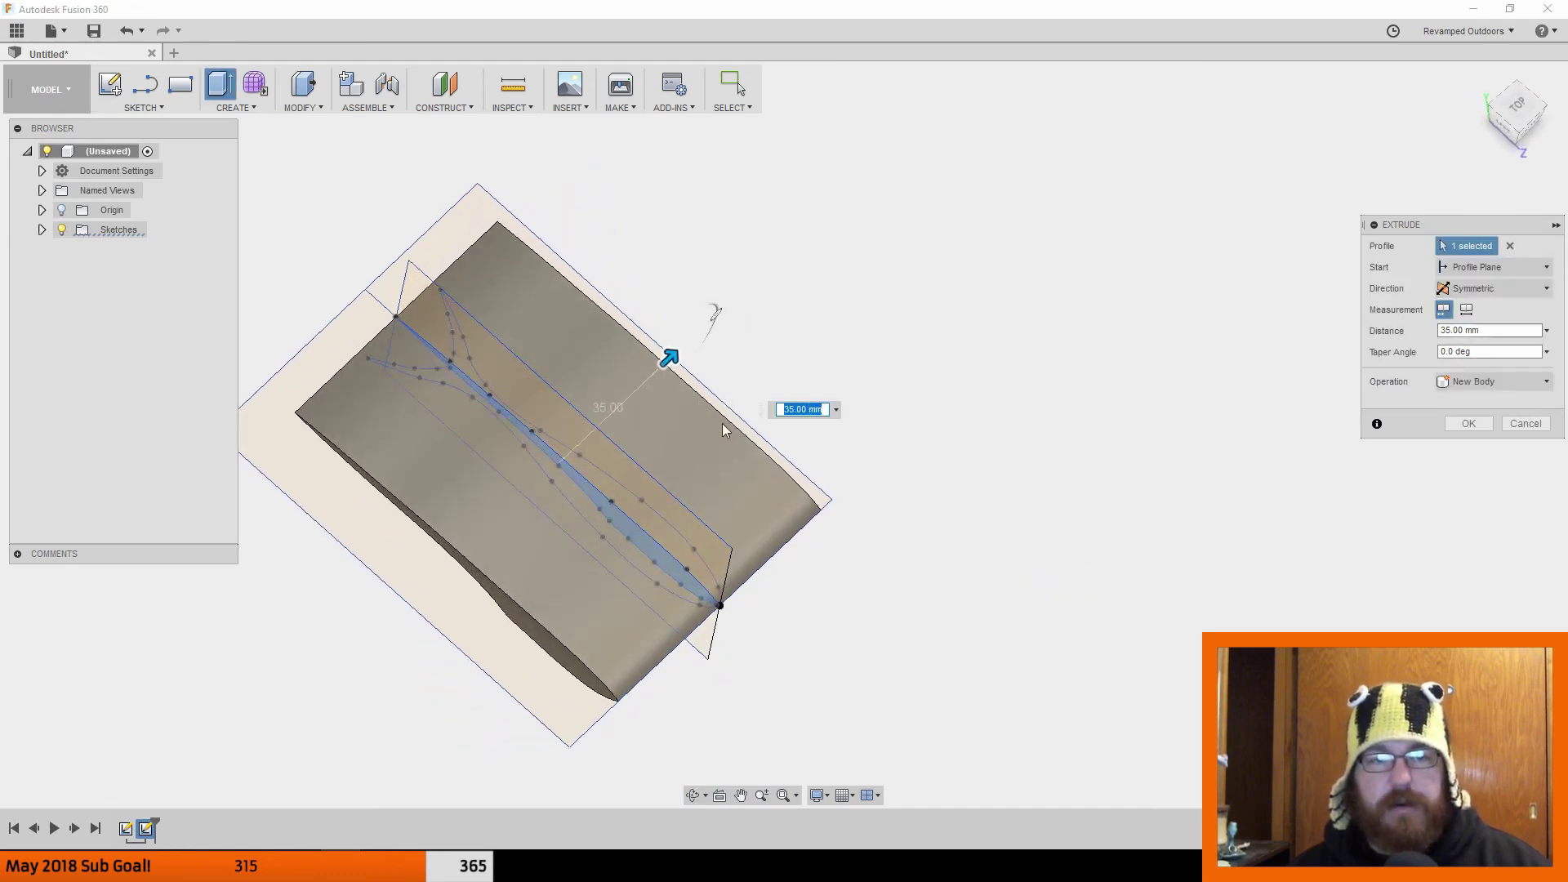
click(1475, 428)
mouse_move(865, 616)
shift+middle_down()
mouse_move(873, 471)
mouse_move(920, 424)
mouse_move(917, 588)
mouse_move(840, 560)
shift+middle_up()
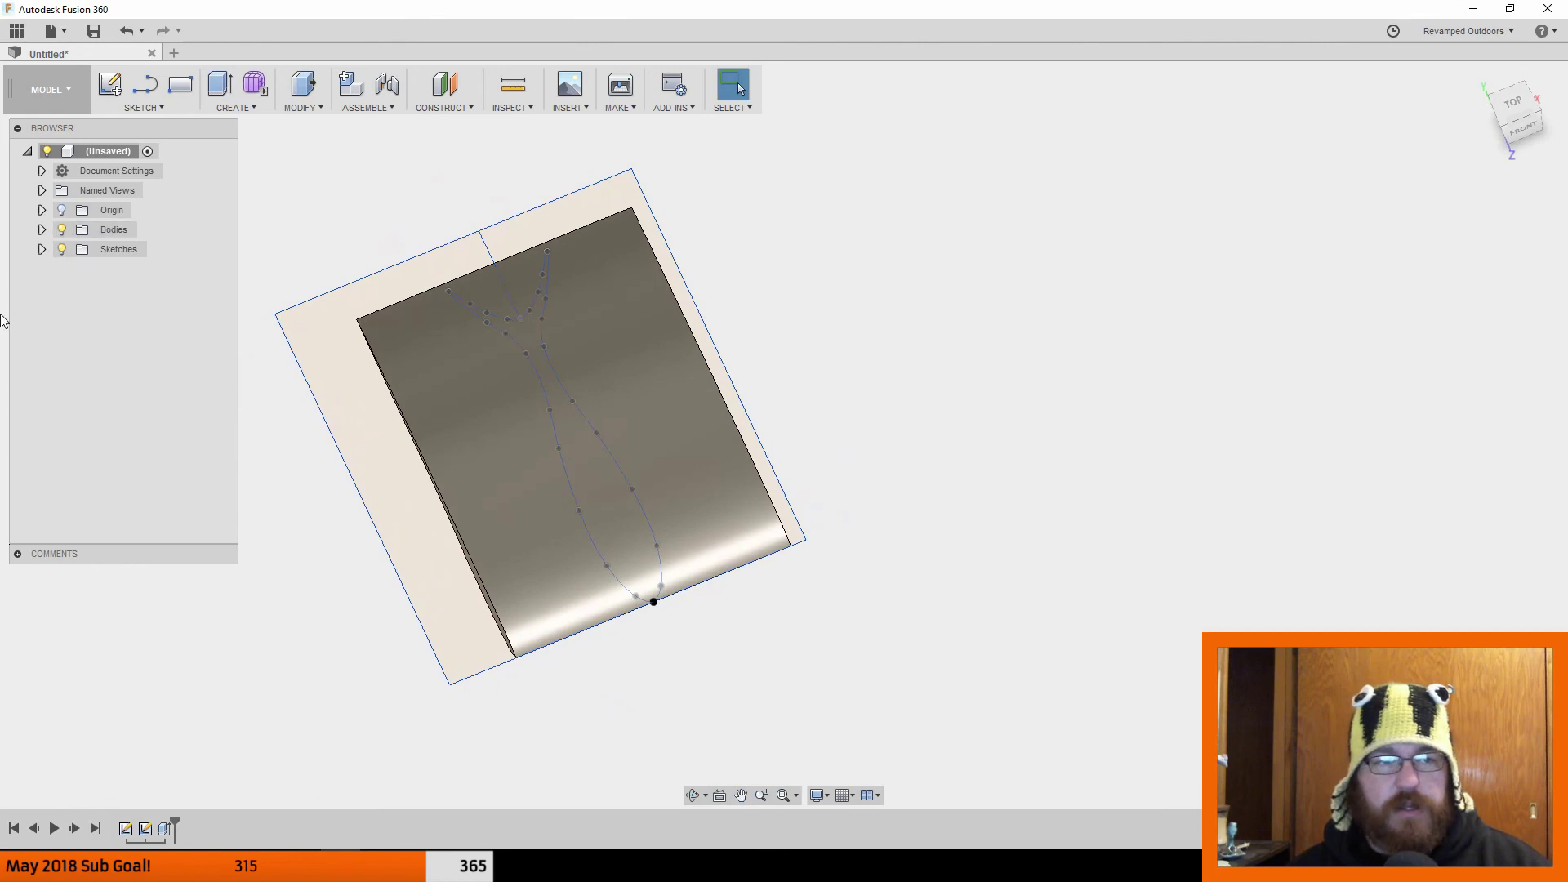
Step: Hide Body1 and start extruding the top-view fish profile, with Sketch2 visible
click(76, 249)
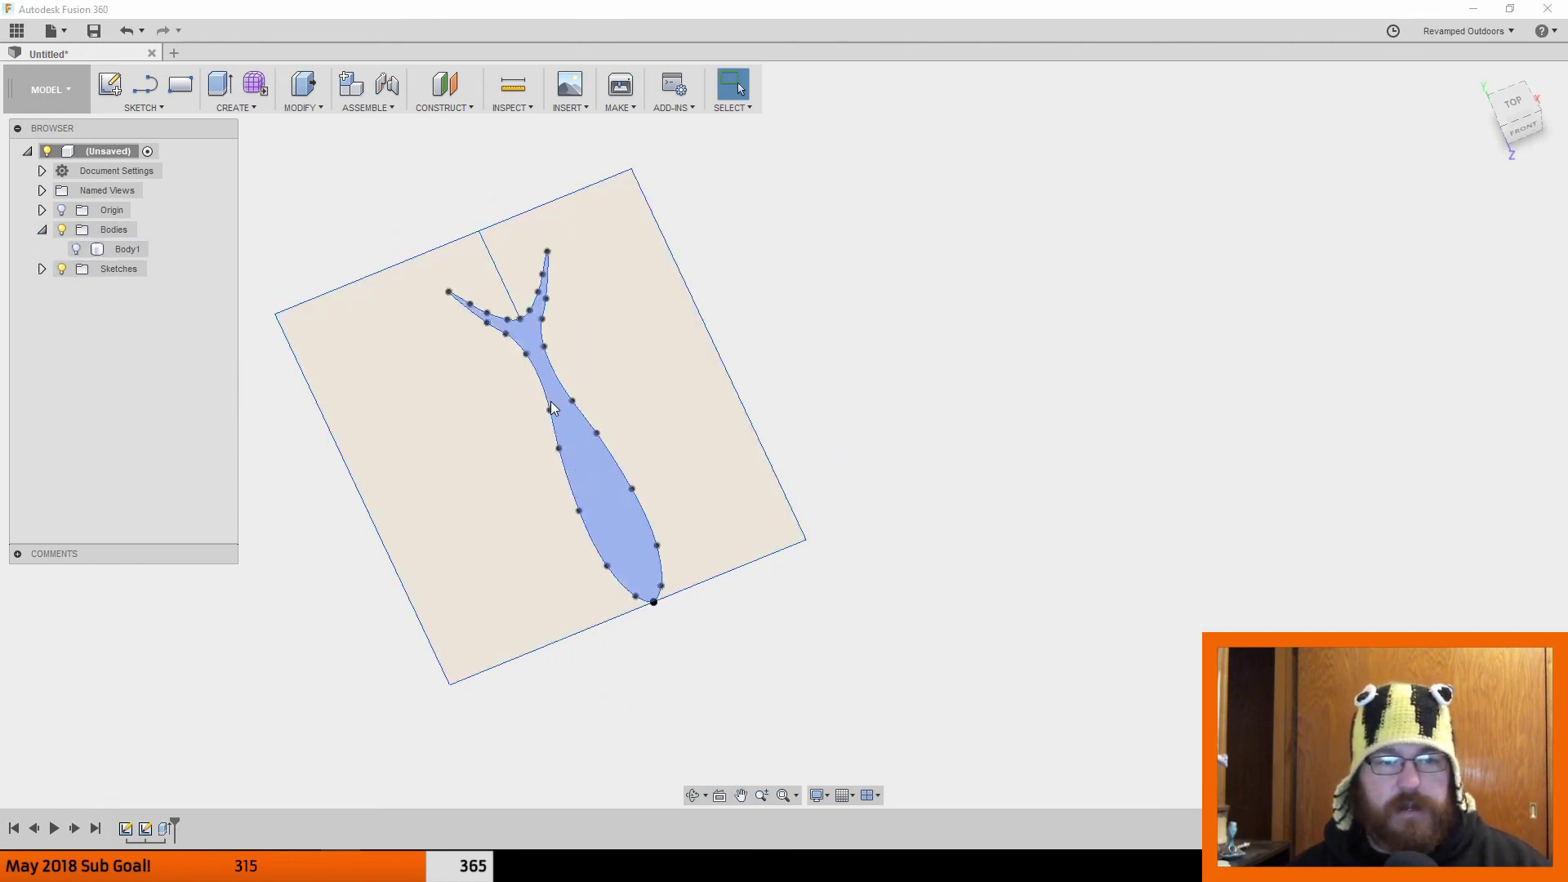
shift+middle_drag(717, 482, 751, 433)
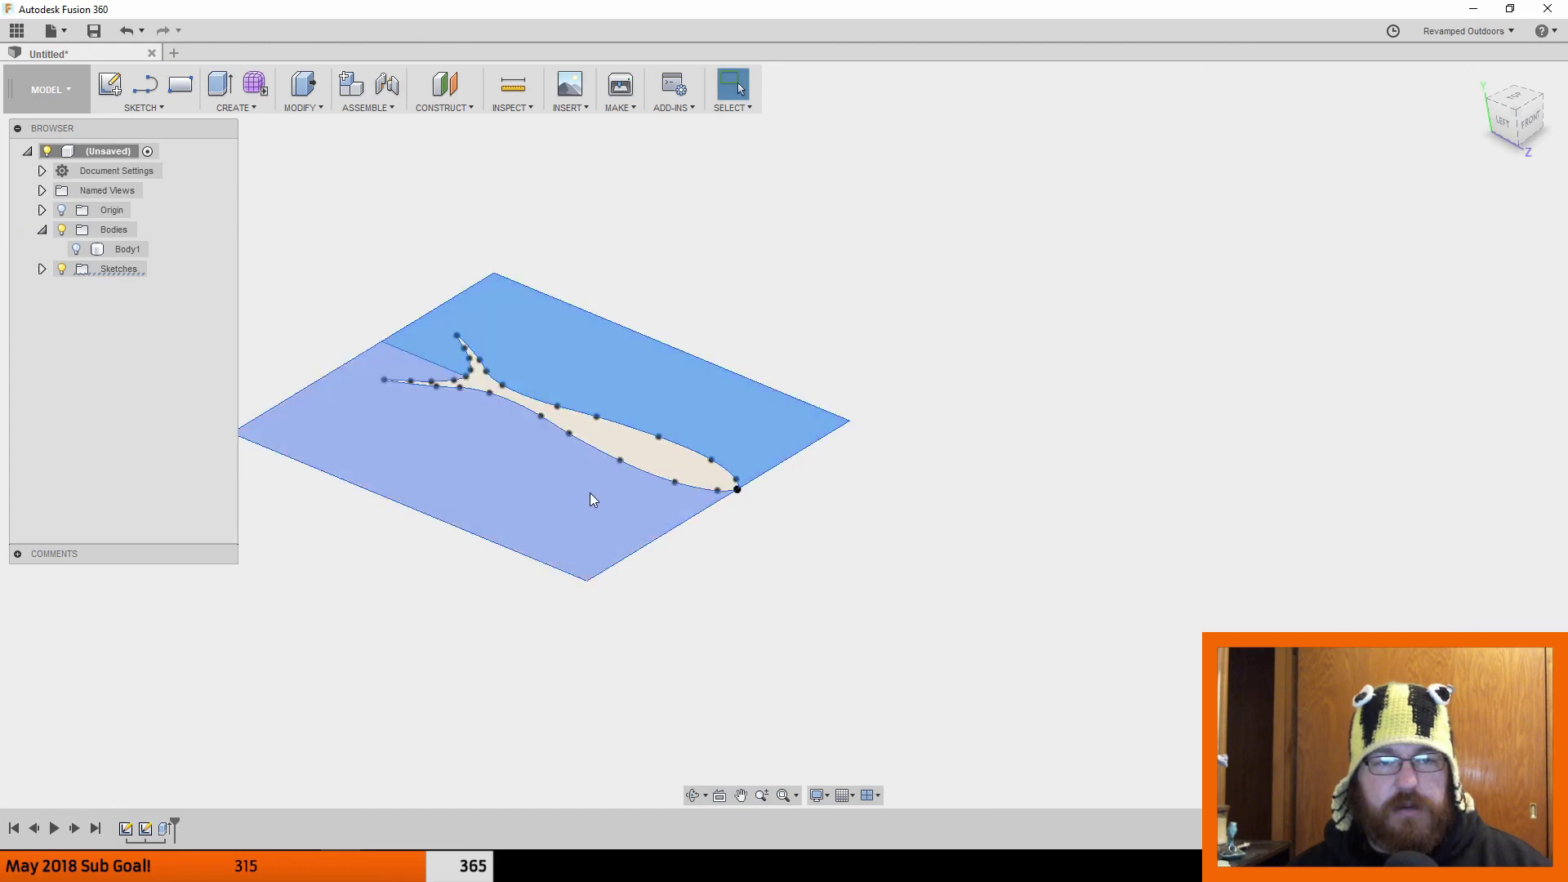
click(811, 429)
click(995, 509)
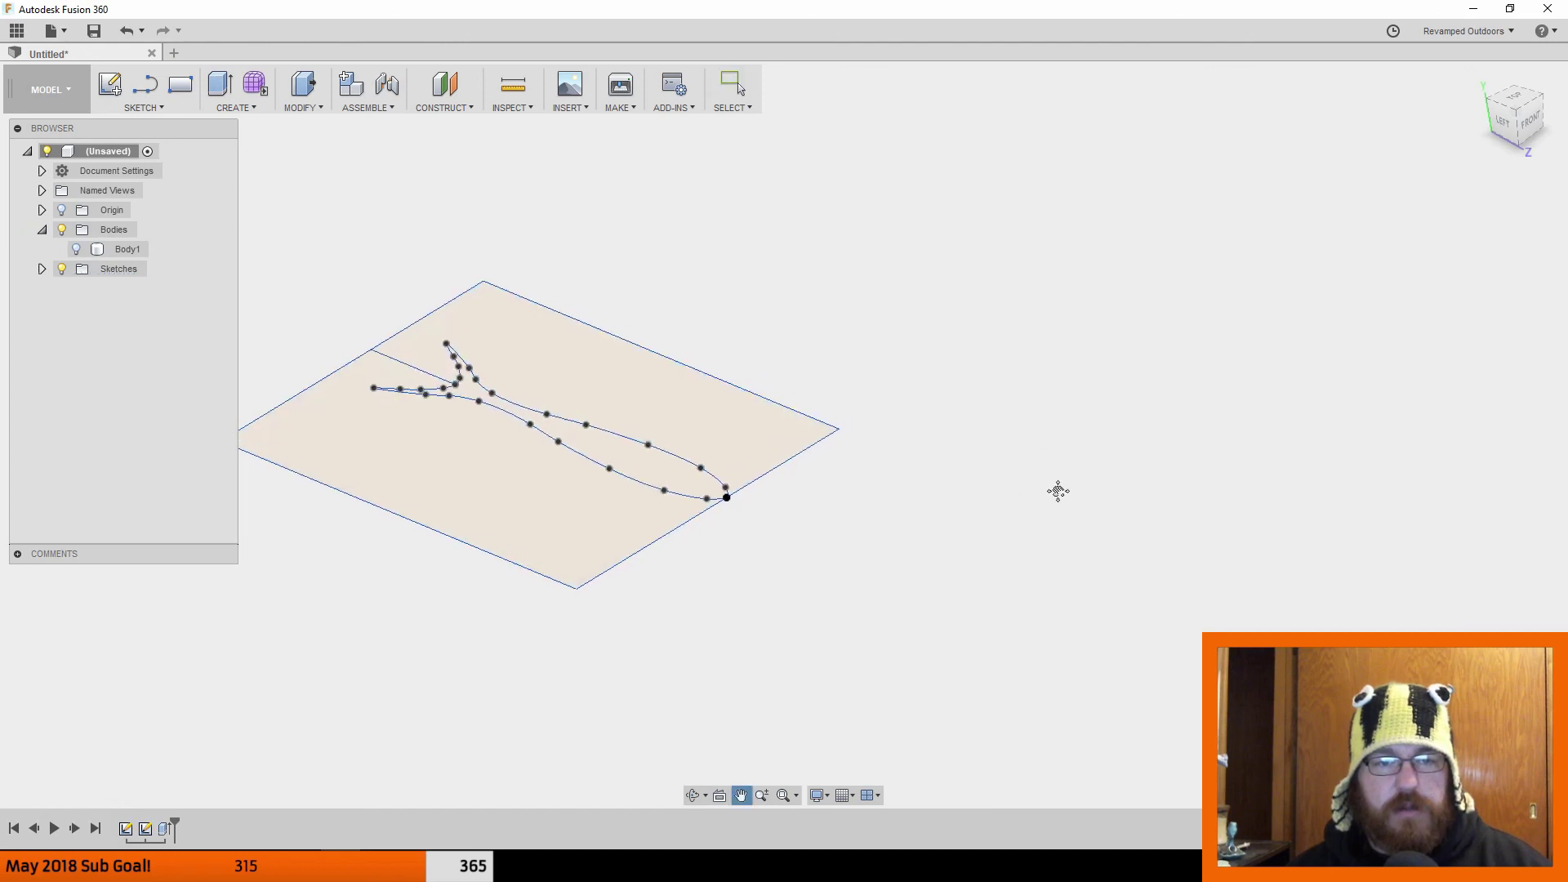
shift+middle_drag(1056, 490, 1025, 536)
click(663, 509)
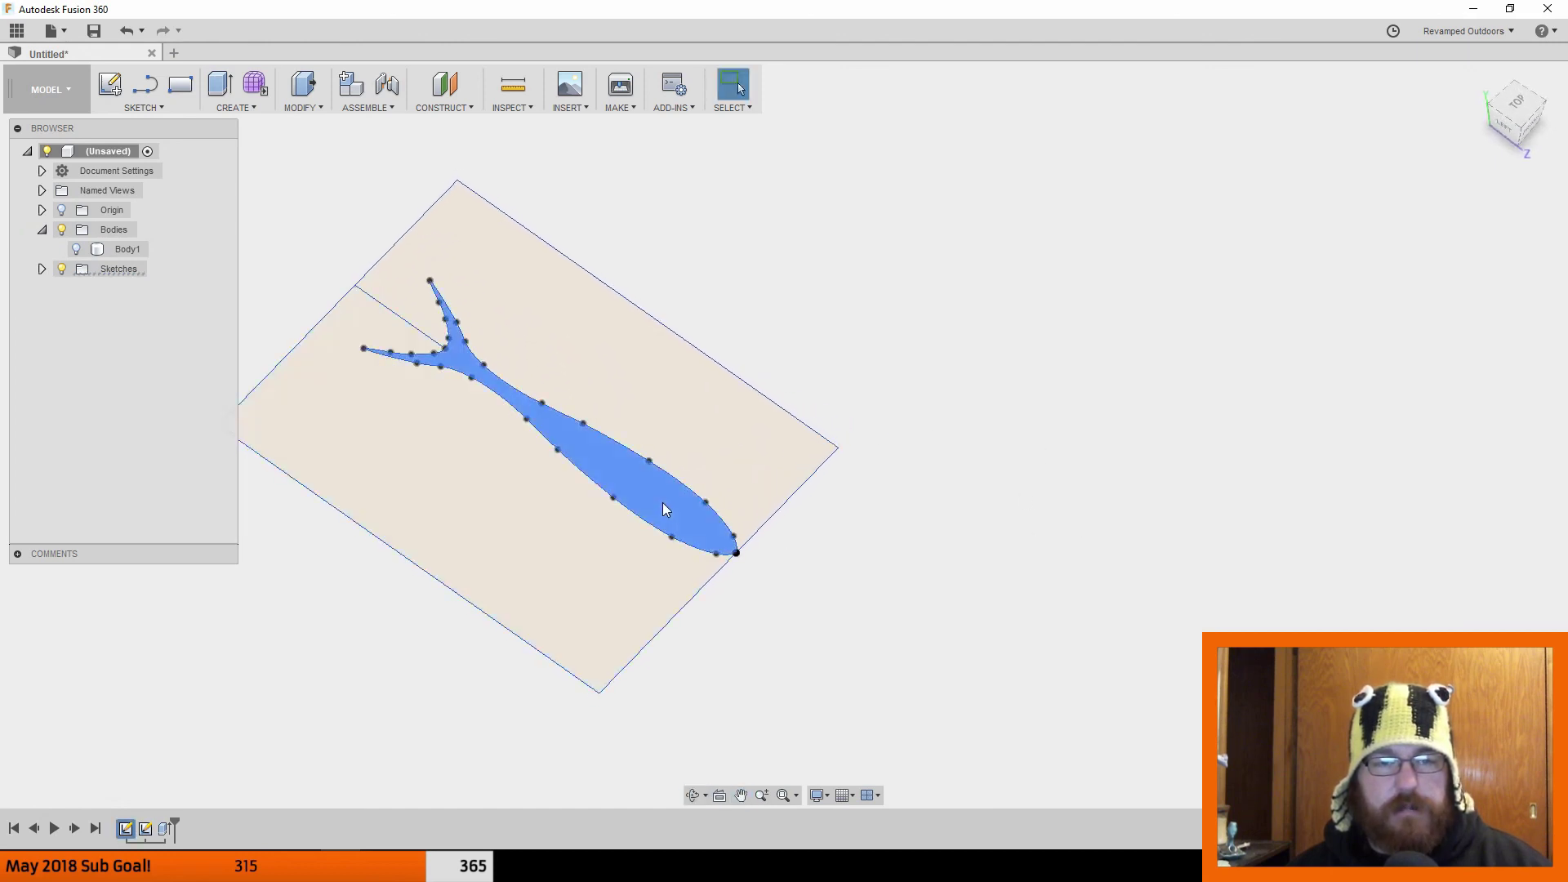
right_click(664, 502)
click(731, 477)
middle_drag(888, 512, 931, 425)
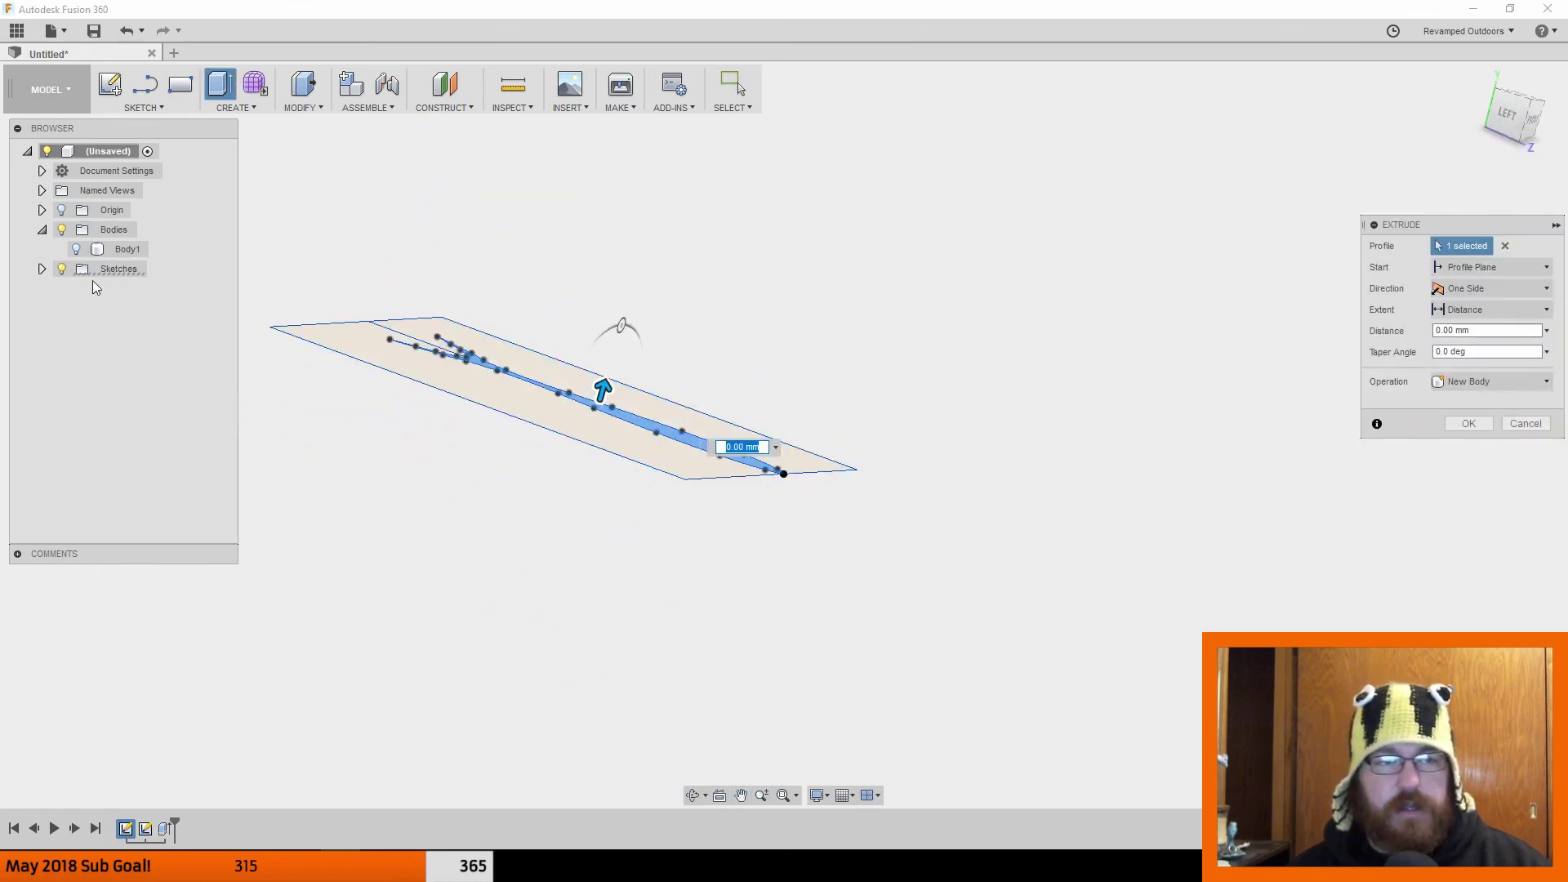
click(77, 308)
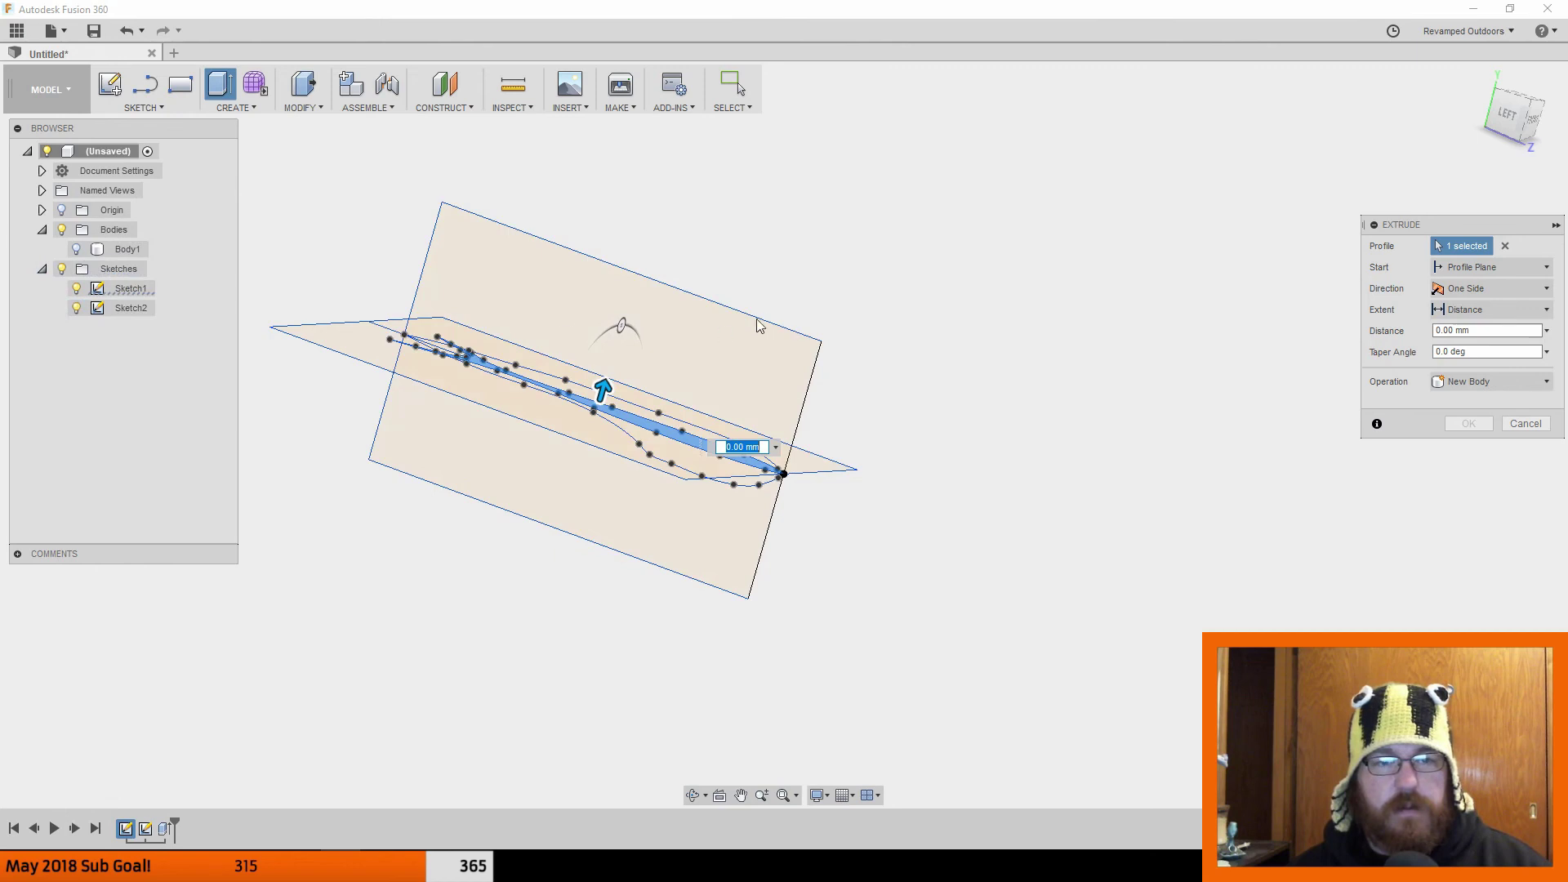
Step: Extrude it symmetrically 20 mm as Body2, then show Body1 again
click(1482, 292)
click(1465, 351)
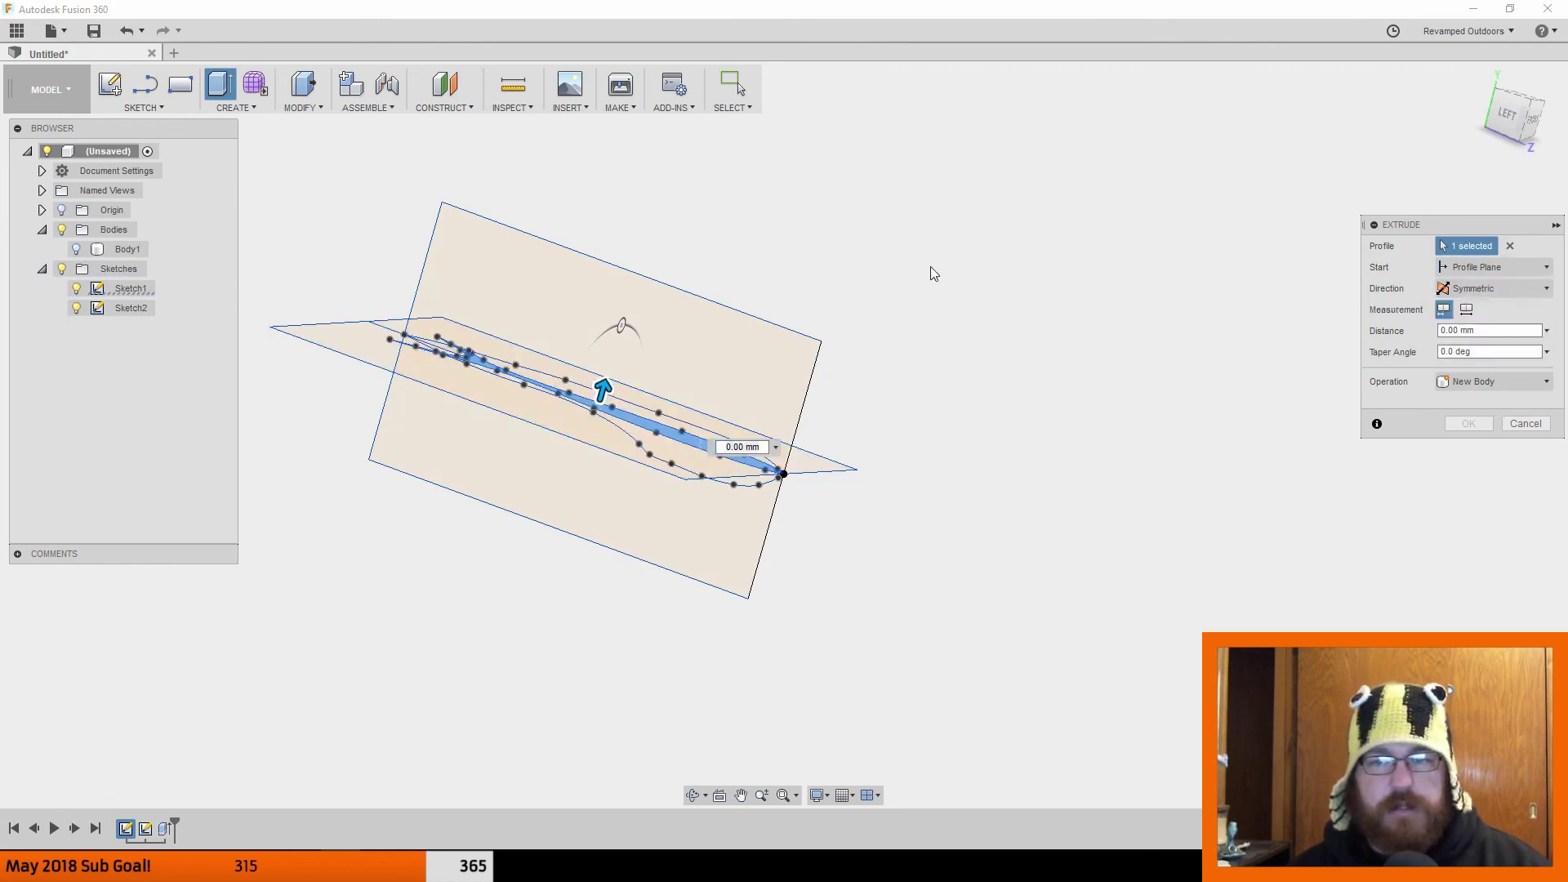
drag(604, 395, 638, 320)
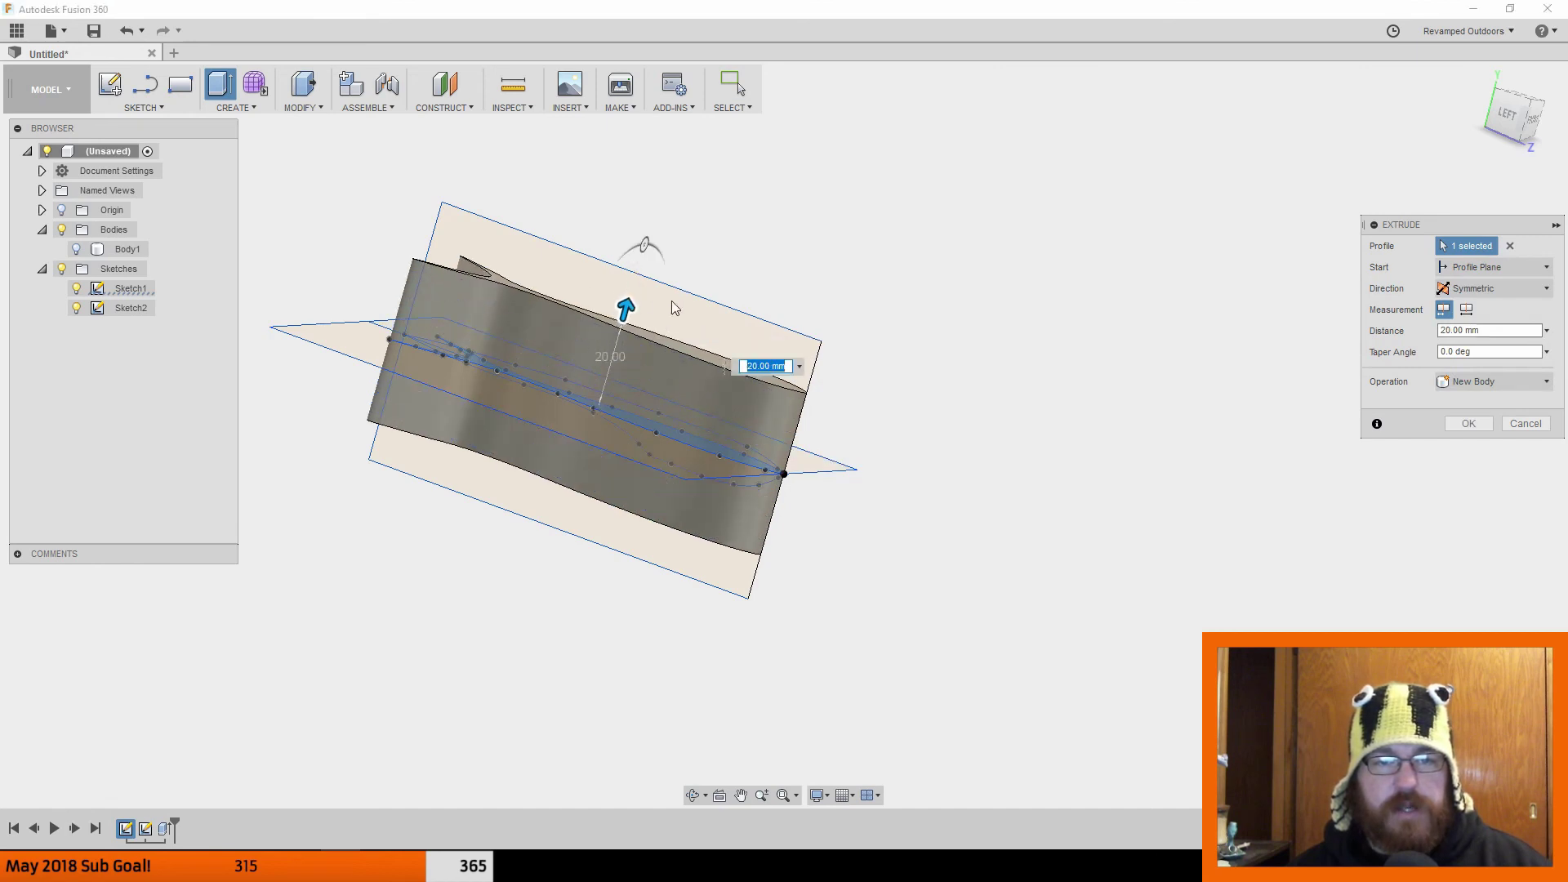
click(1478, 432)
shift+middle_drag(972, 416, 972, 384)
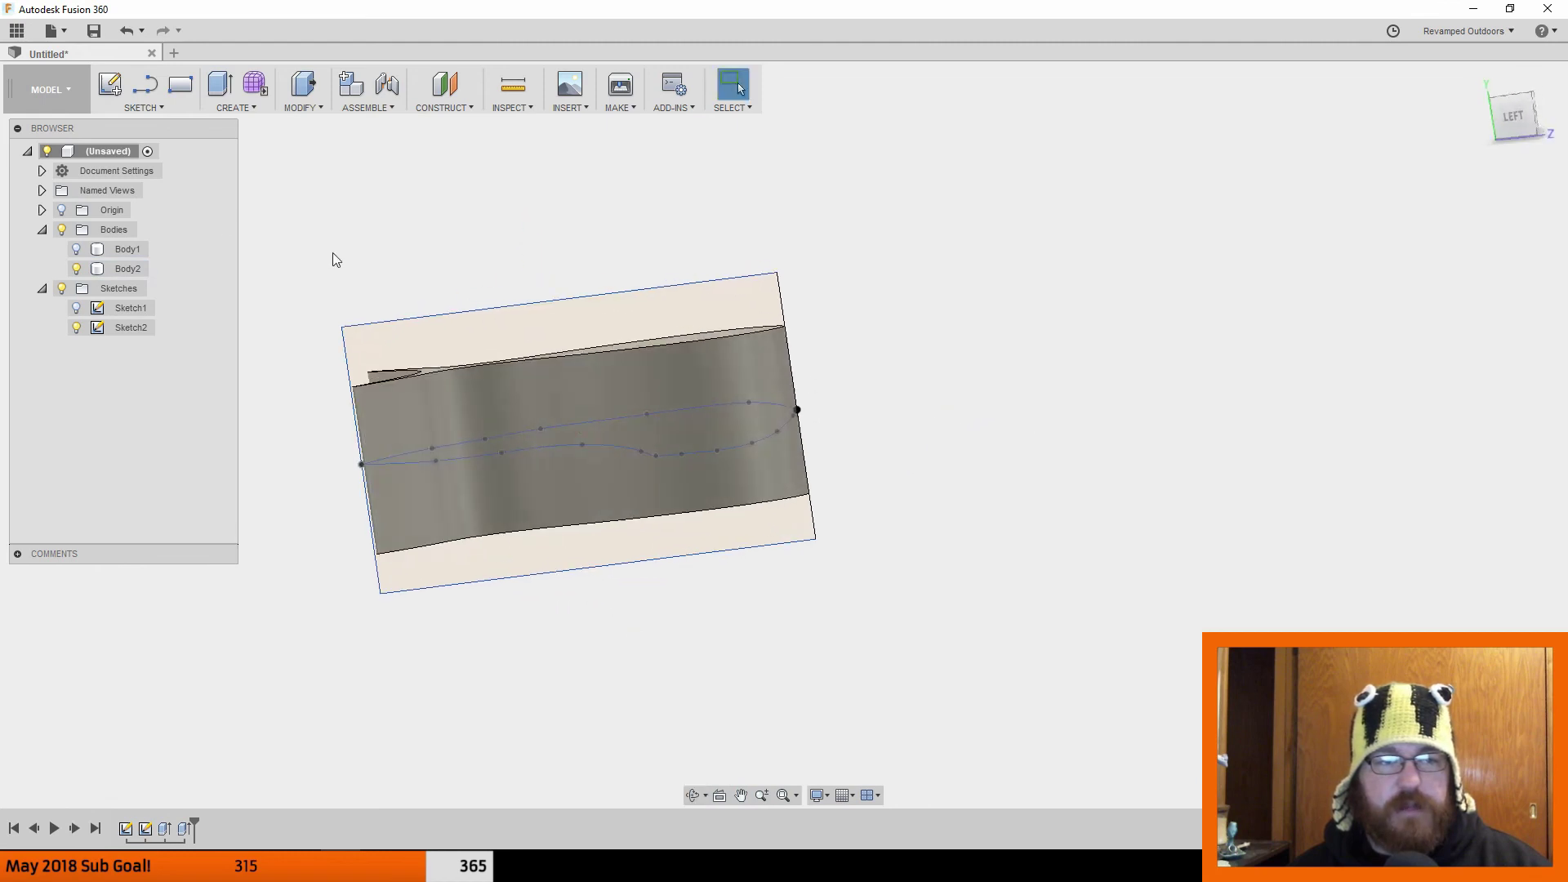
click(76, 269)
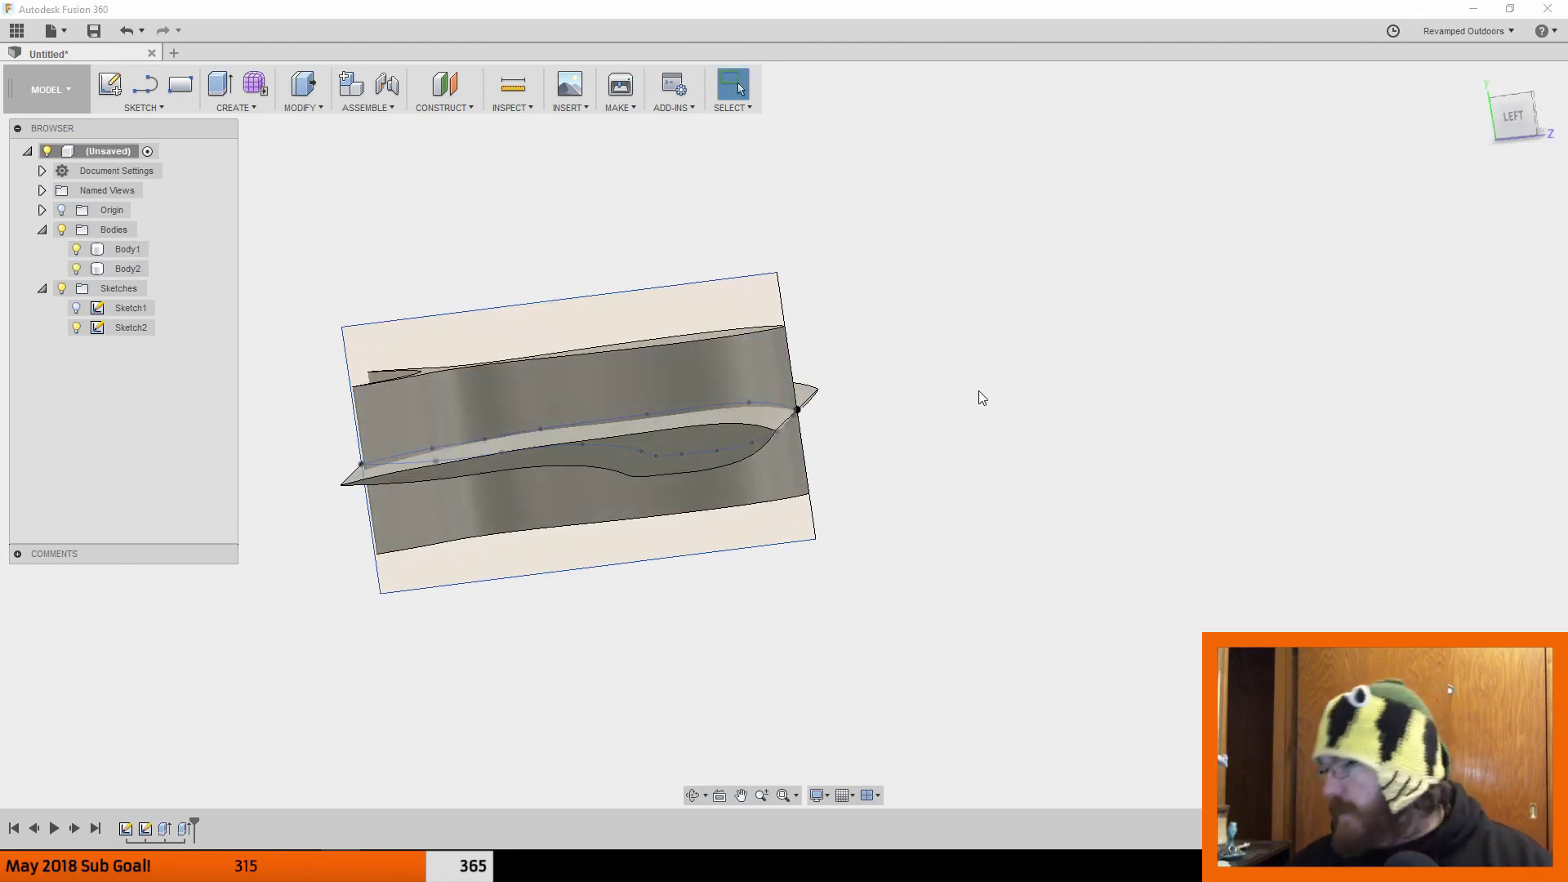
Step: Orbit around the overlapping Body1 and Body2 and select the Sketch2 box regions
shift+middle_drag(945, 378, 910, 365)
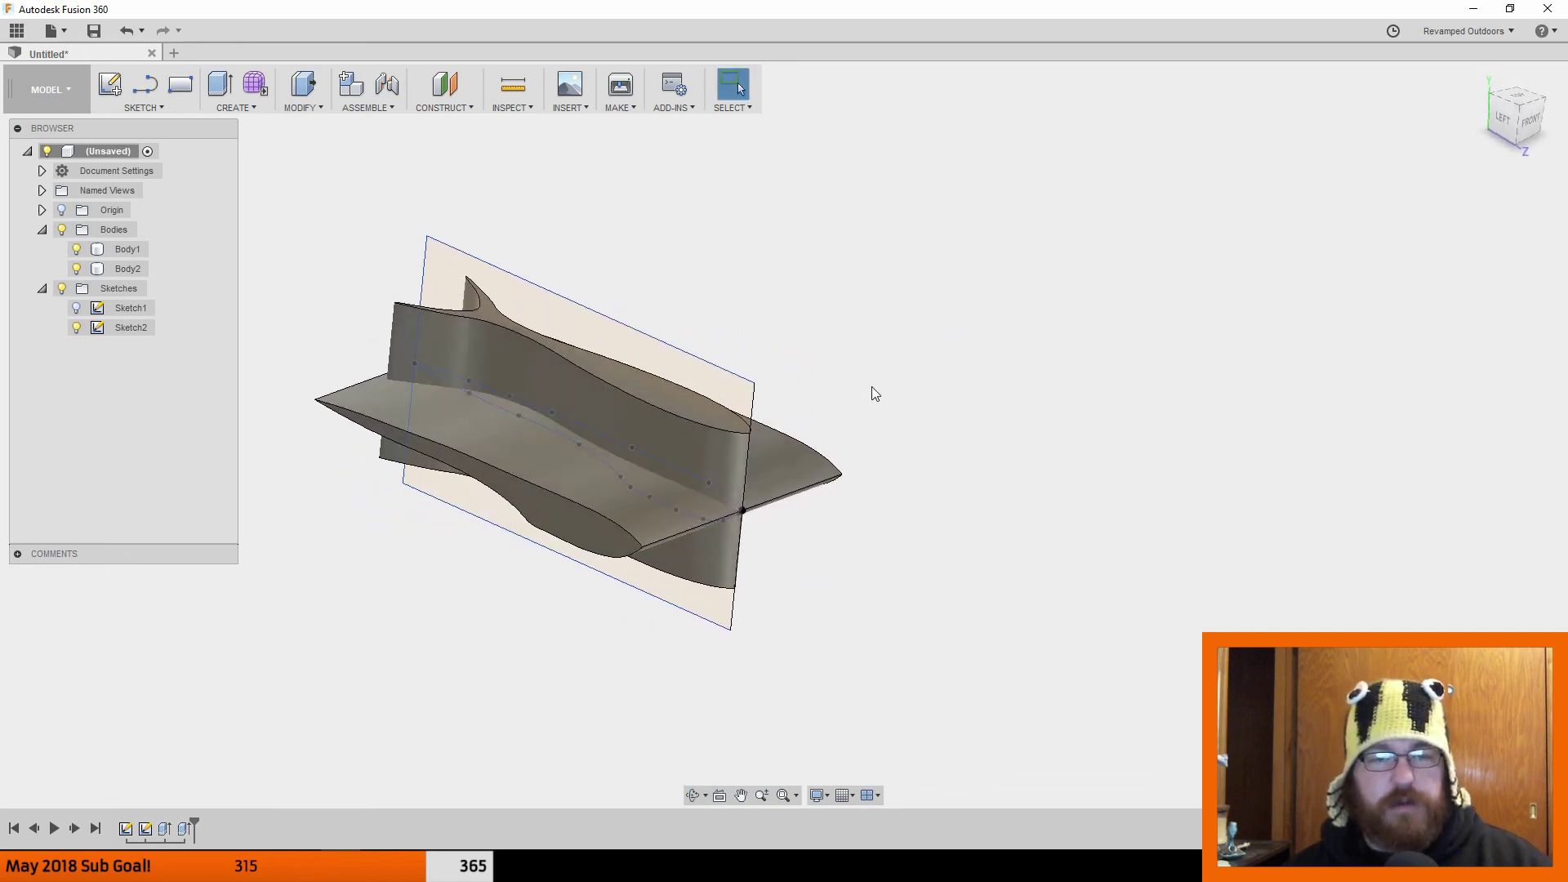
click(702, 383)
mouse_move(874, 536)
shift+middle_down()
mouse_move(890, 473)
mouse_move(645, 537)
shift+middle_up()
middle_drag(859, 467, 874, 523)
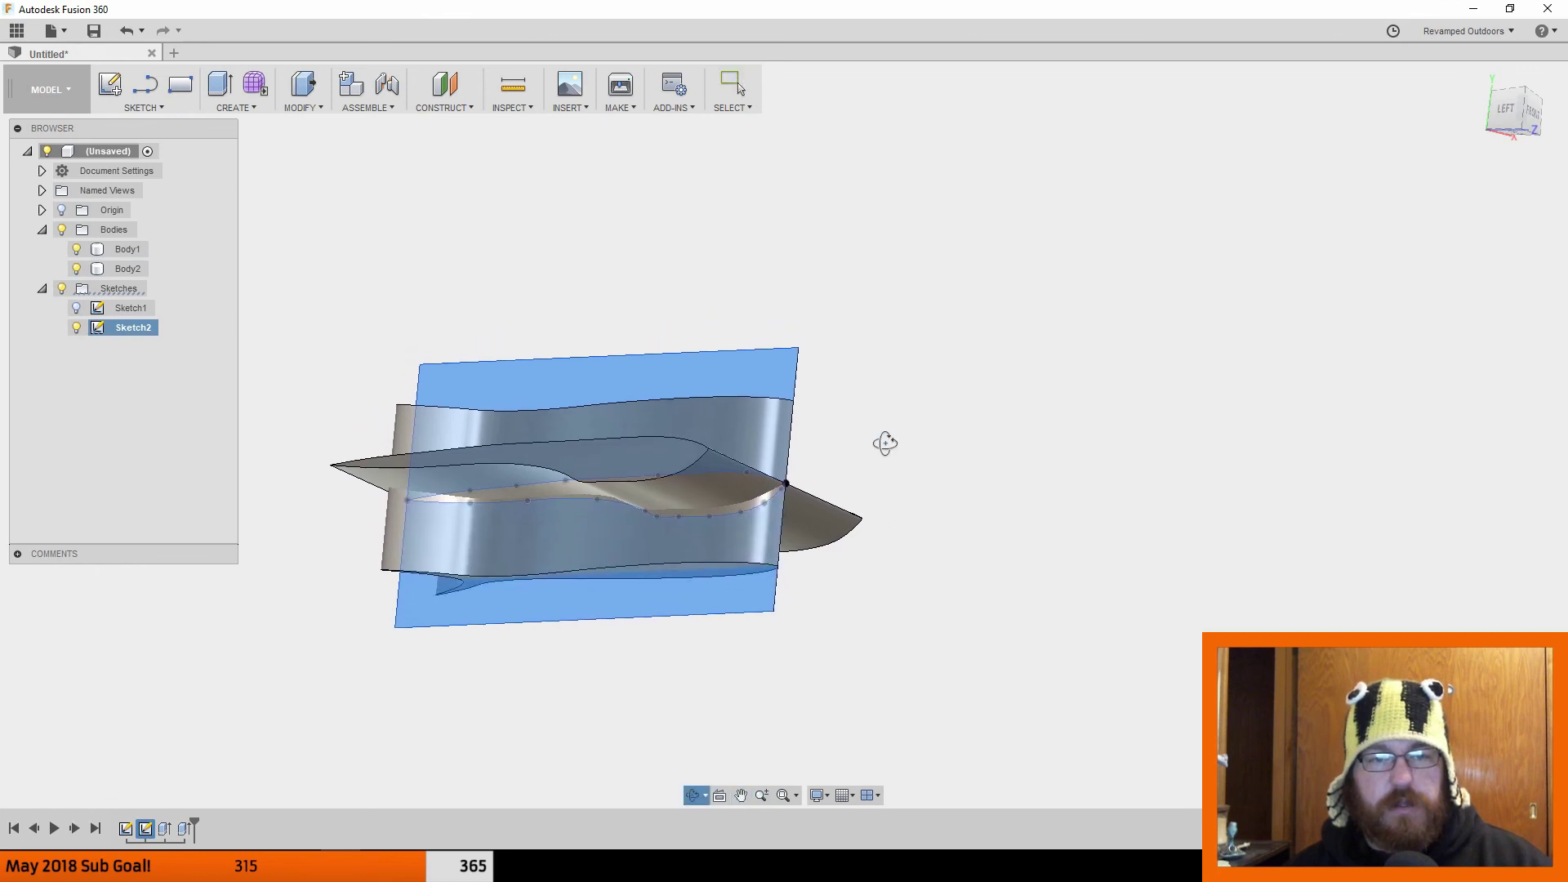
shift+middle_drag(885, 443, 748, 449)
Step: Start a symmetric Cut extrusion of the Sketch2 box regions
right_click(748, 449)
click(833, 413)
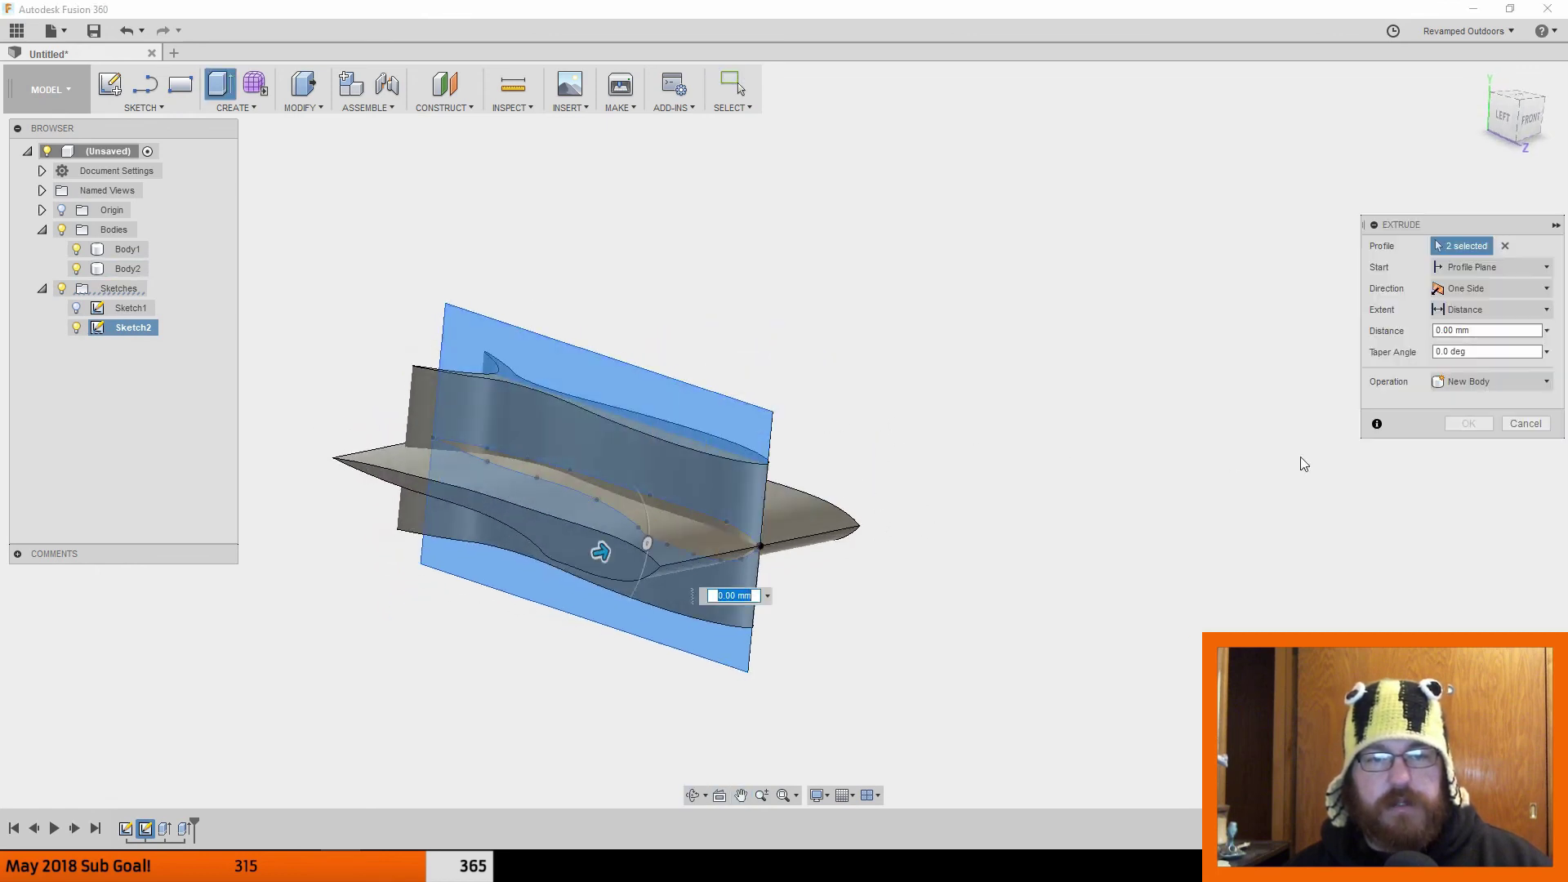
click(1504, 380)
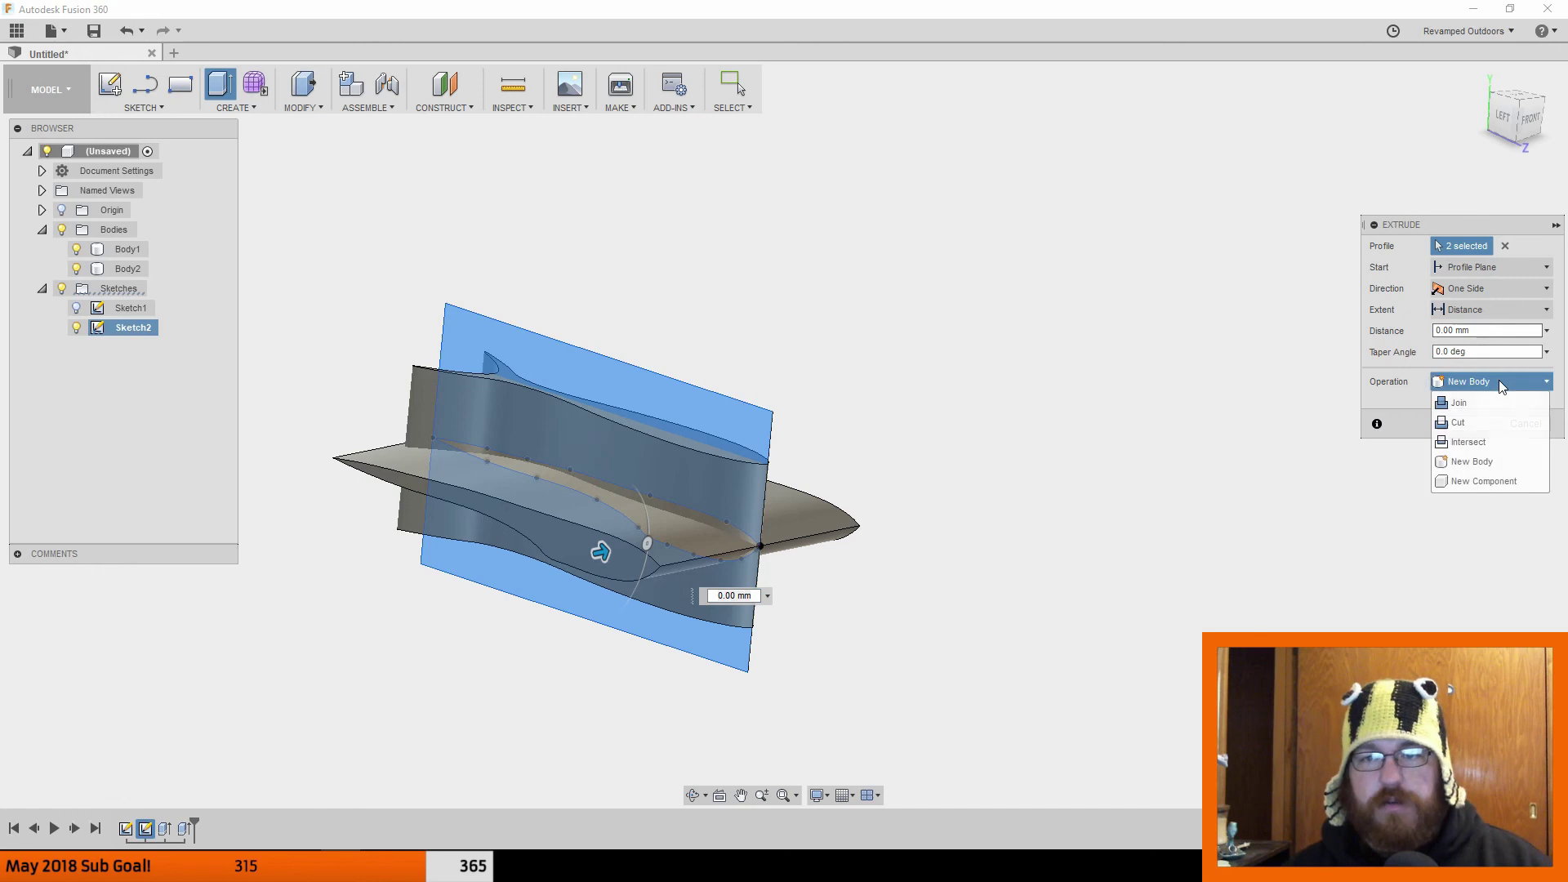
click(1483, 423)
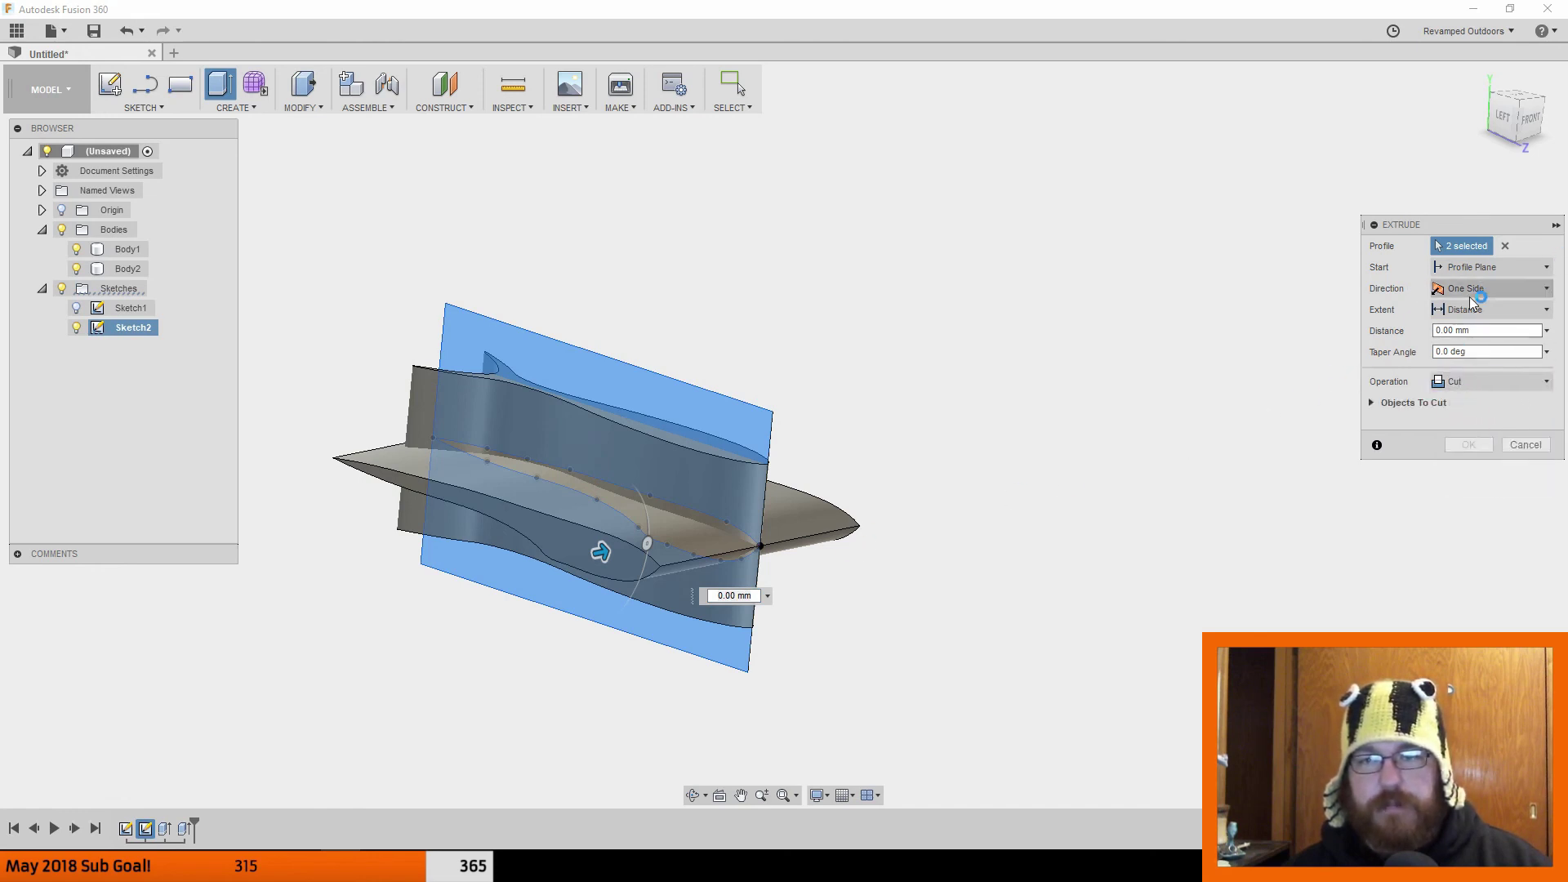
click(1501, 290)
click(1501, 347)
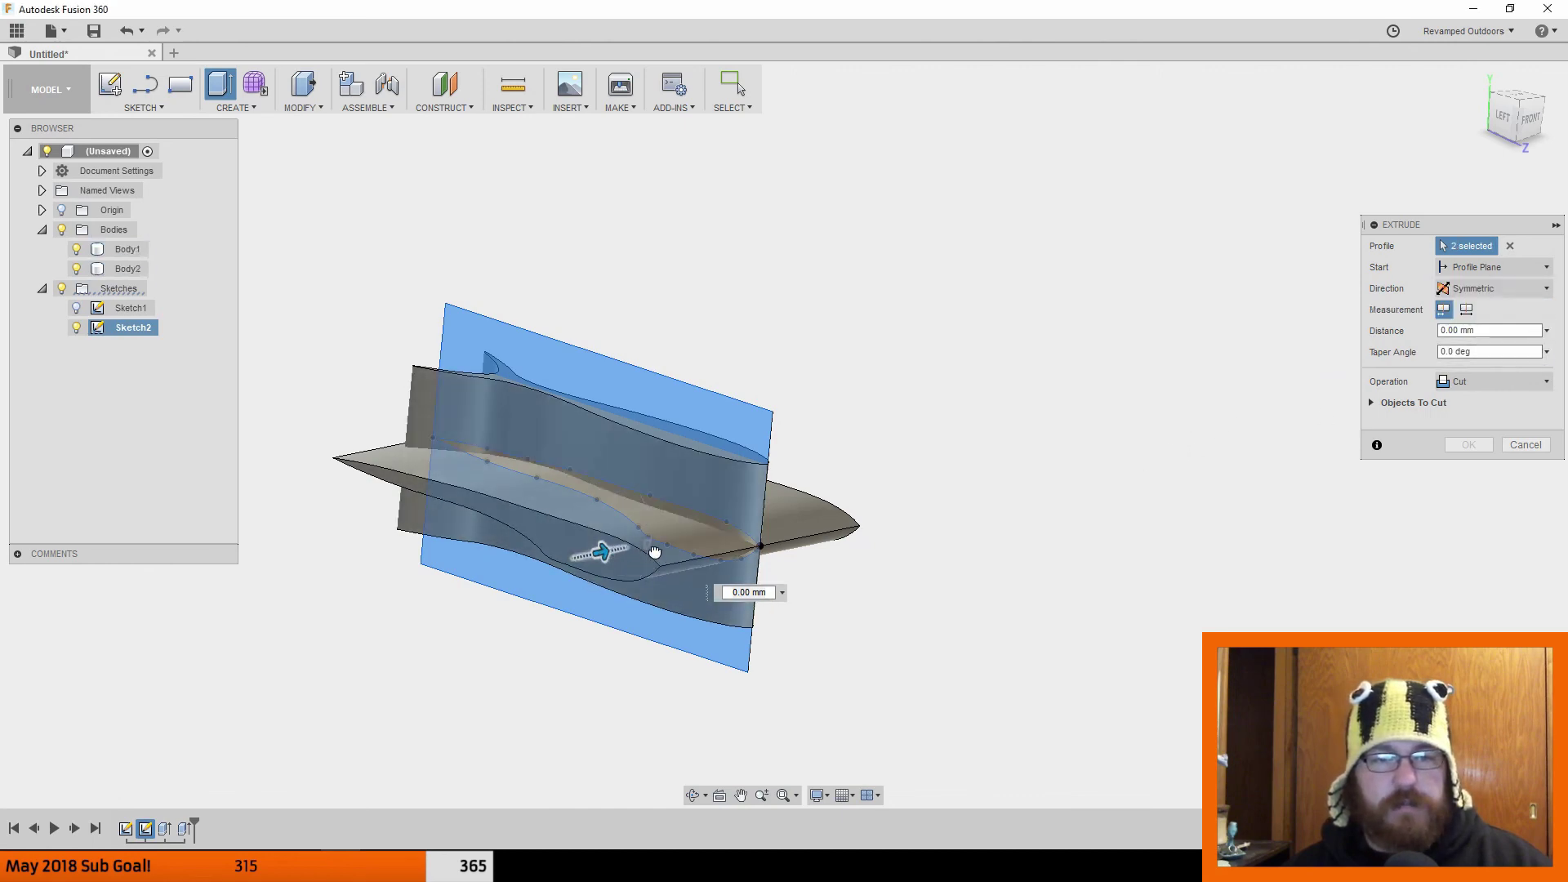
Step: Set the cut depth to 45 mm, apply it, and show Sketch1
drag(654, 553, 707, 542)
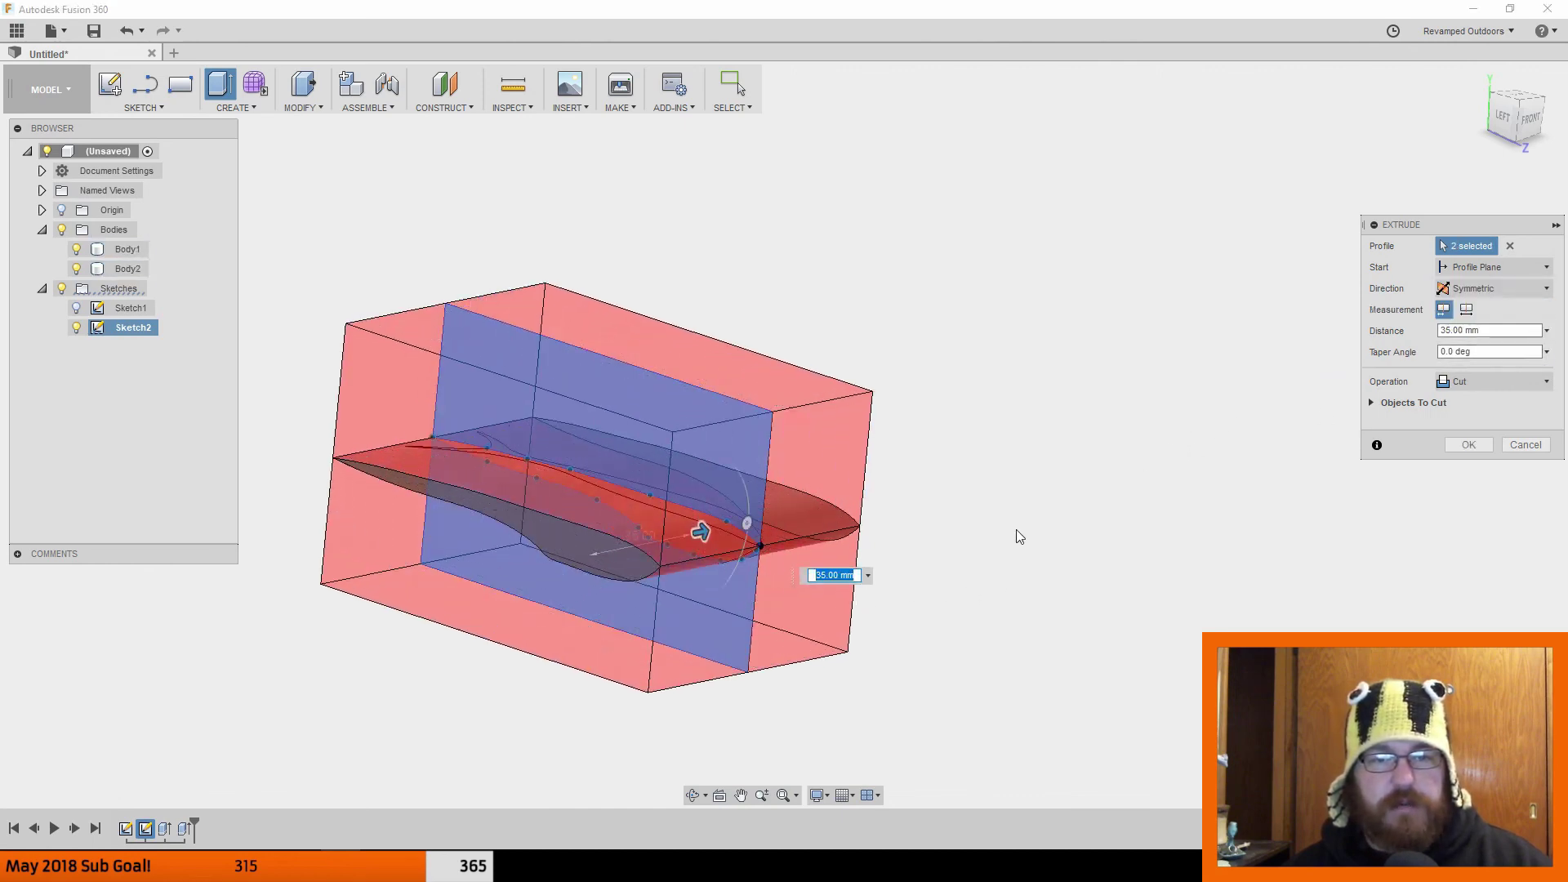
shift+middle_drag(1019, 537, 986, 547)
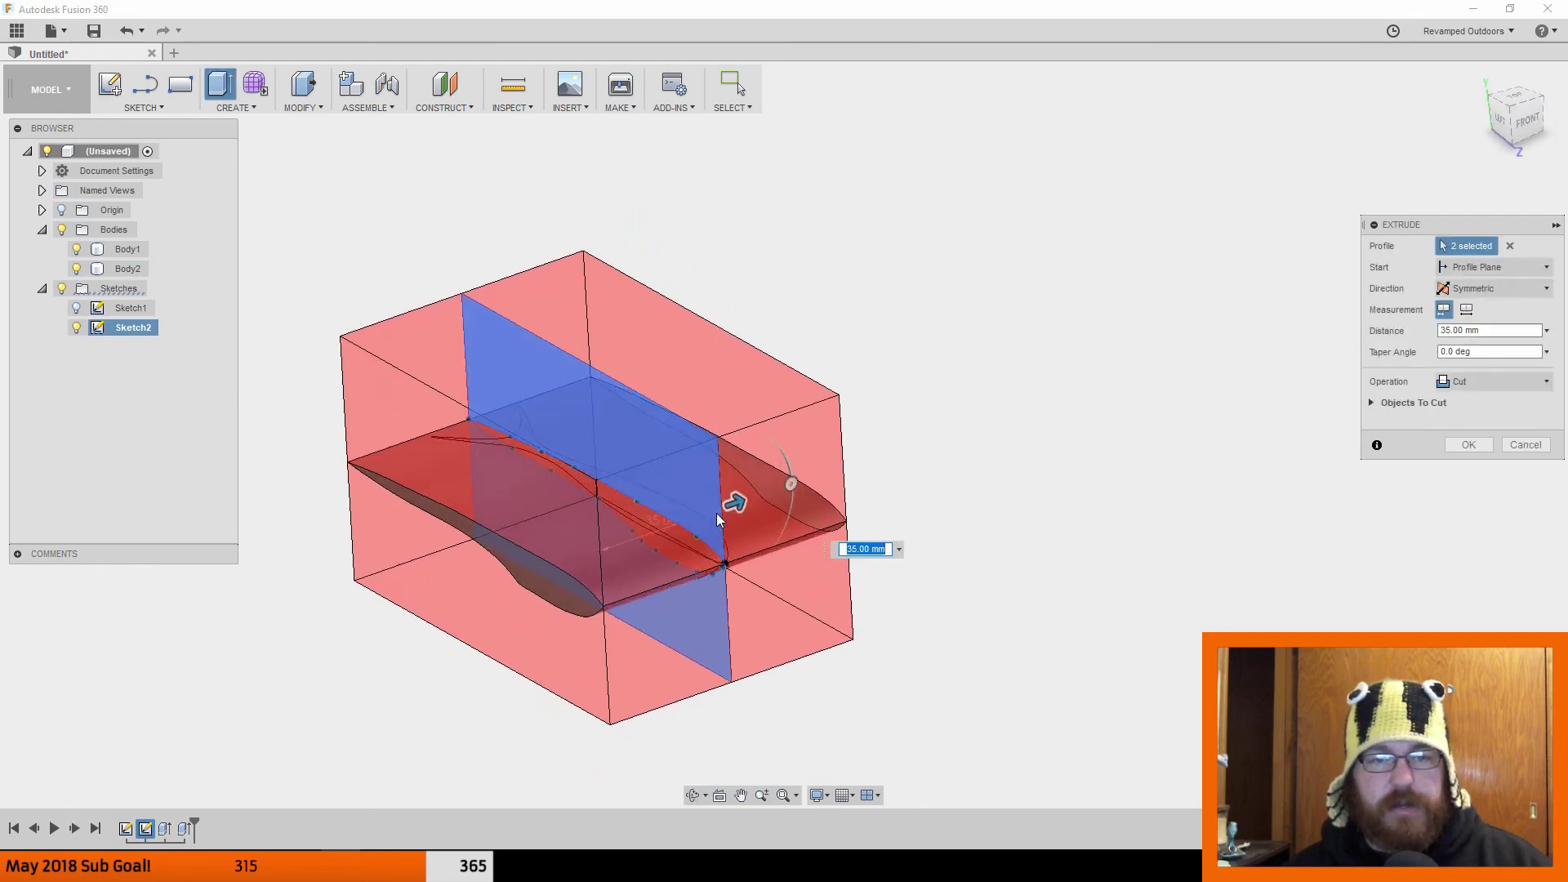
drag(739, 504, 775, 499)
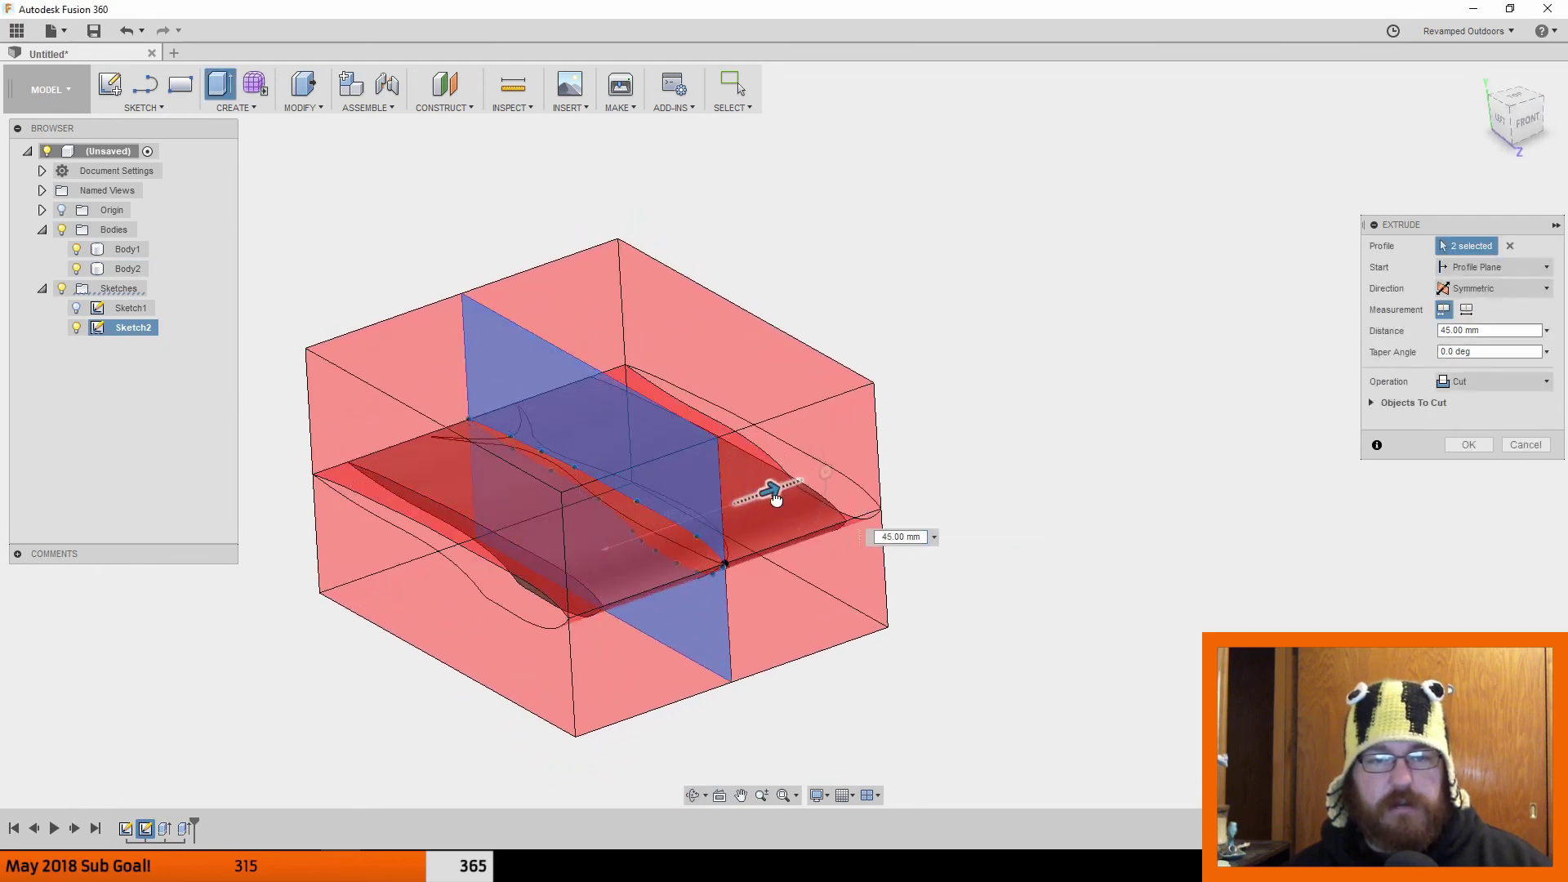
click(1454, 446)
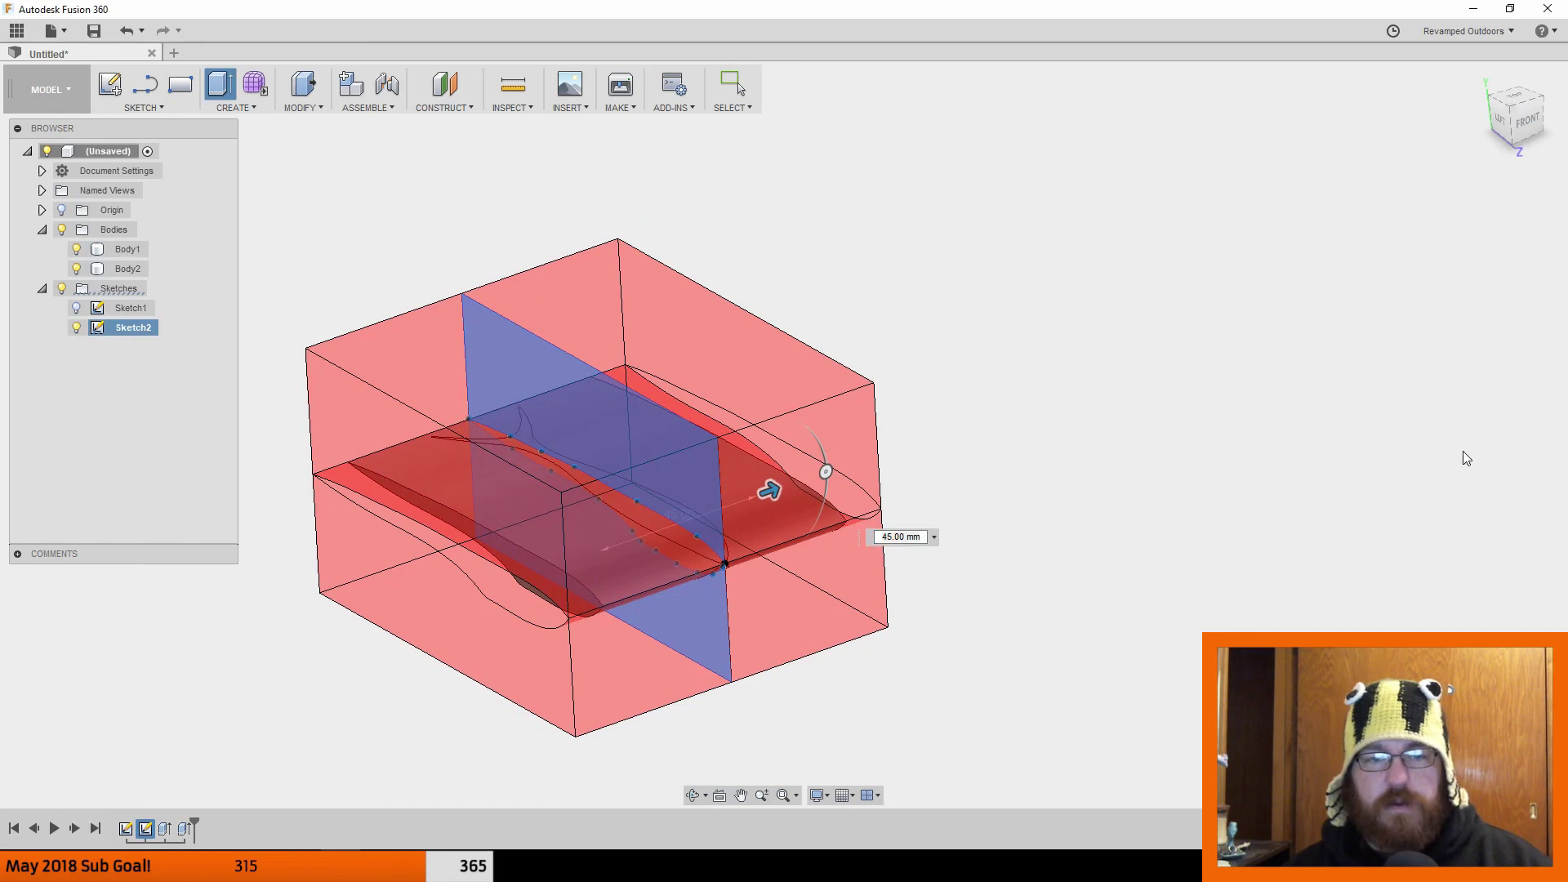
middle_drag(846, 630, 879, 650)
click(76, 308)
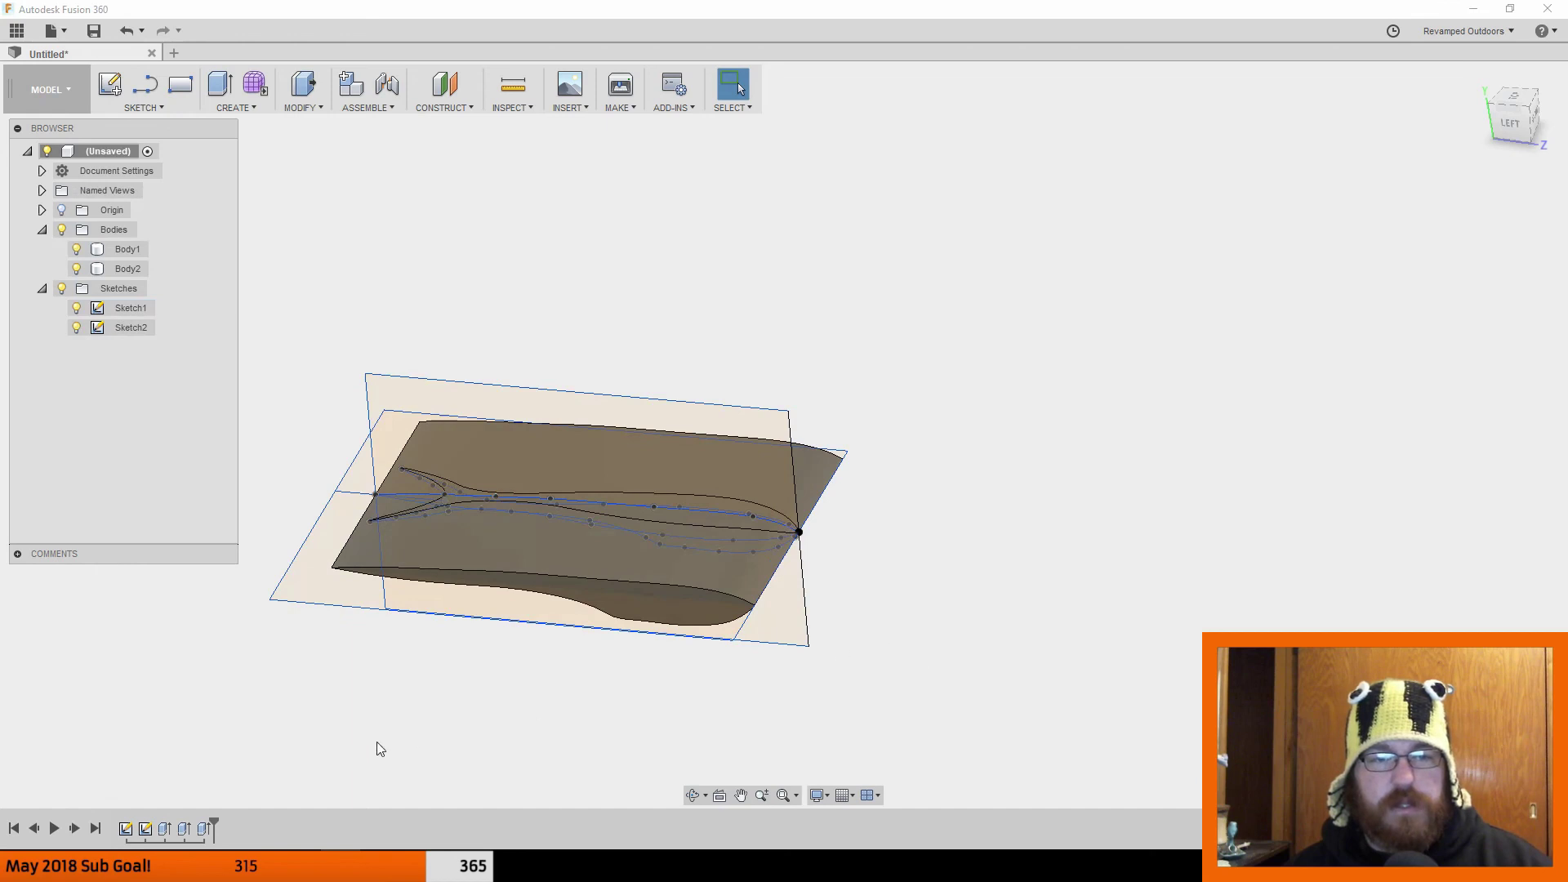
Step: Extrude Sketch1's fish outline profiles as a symmetric Cut operation
mouse_move(380, 749)
shift+middle_down()
mouse_move(504, 776)
mouse_move(613, 714)
shift+middle_up()
click(619, 602)
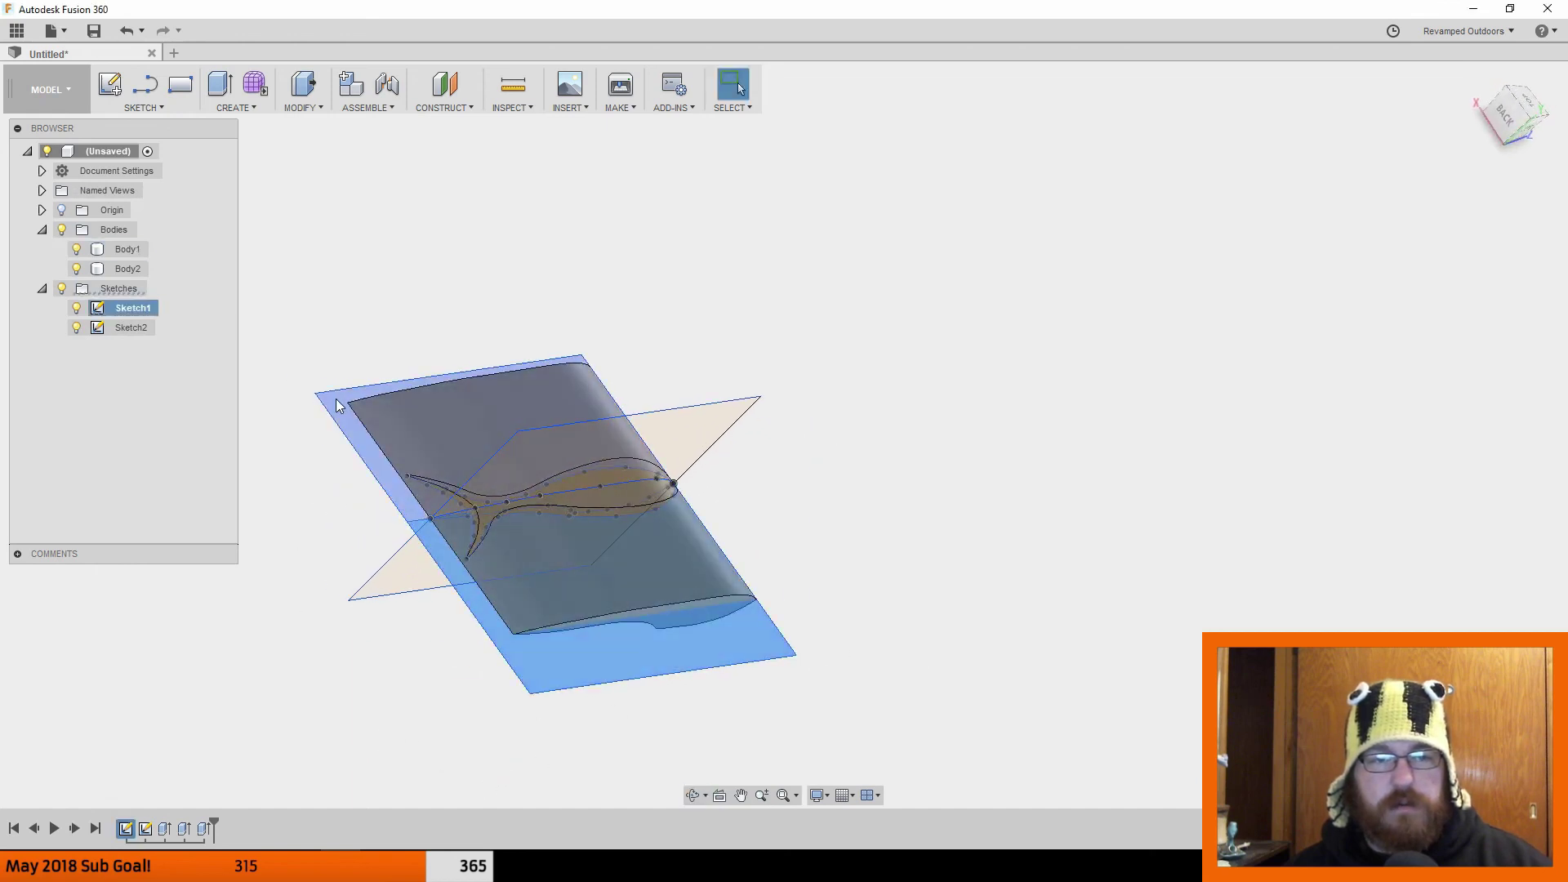
middle_drag(462, 523, 410, 477)
right_click(483, 615)
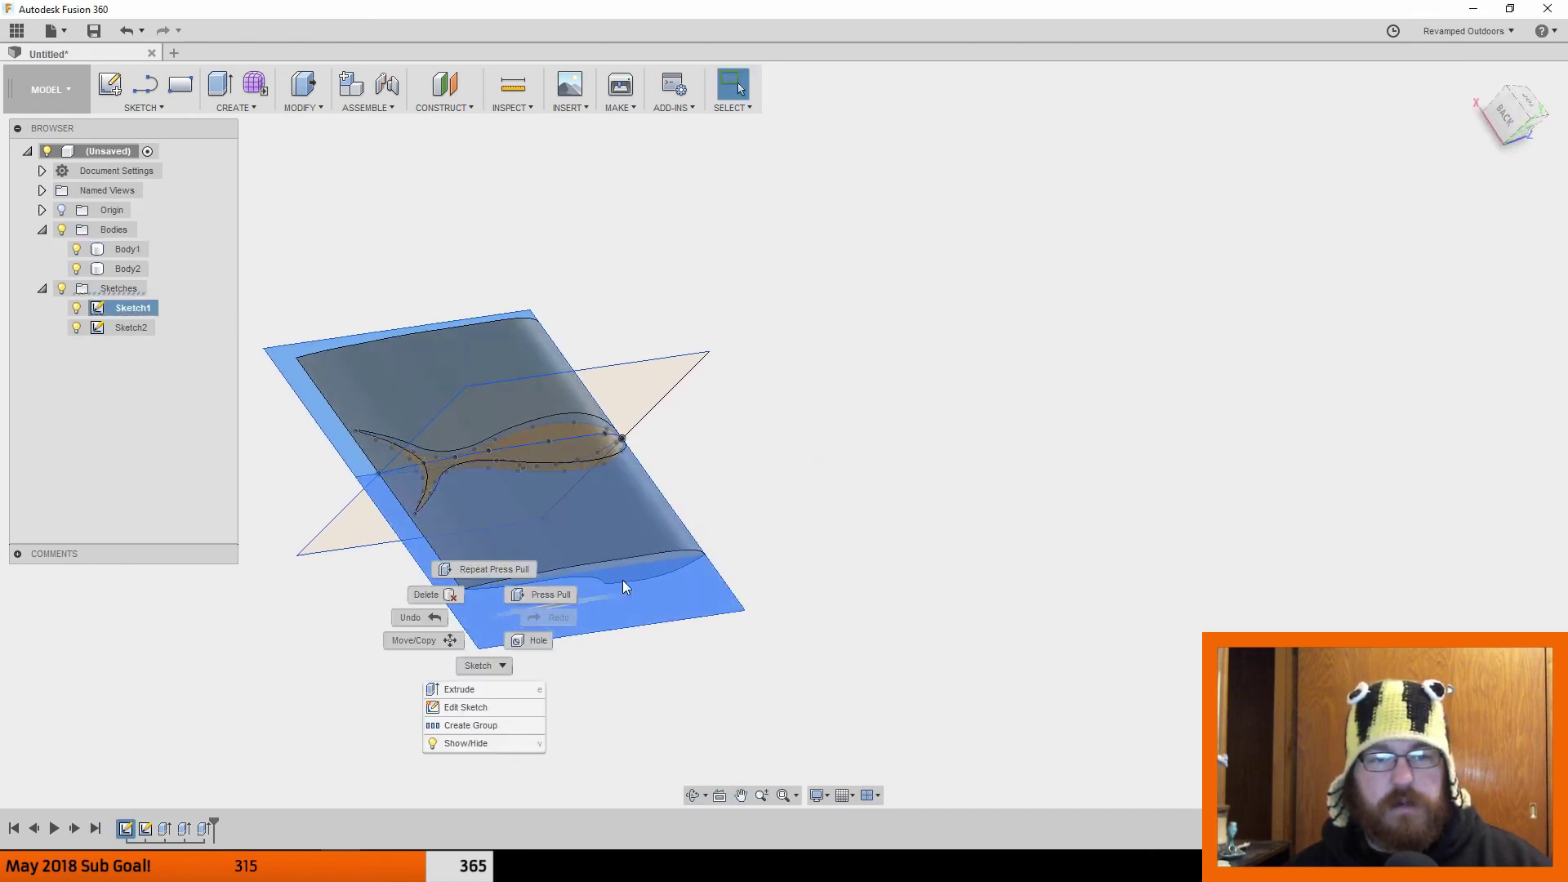
click(561, 596)
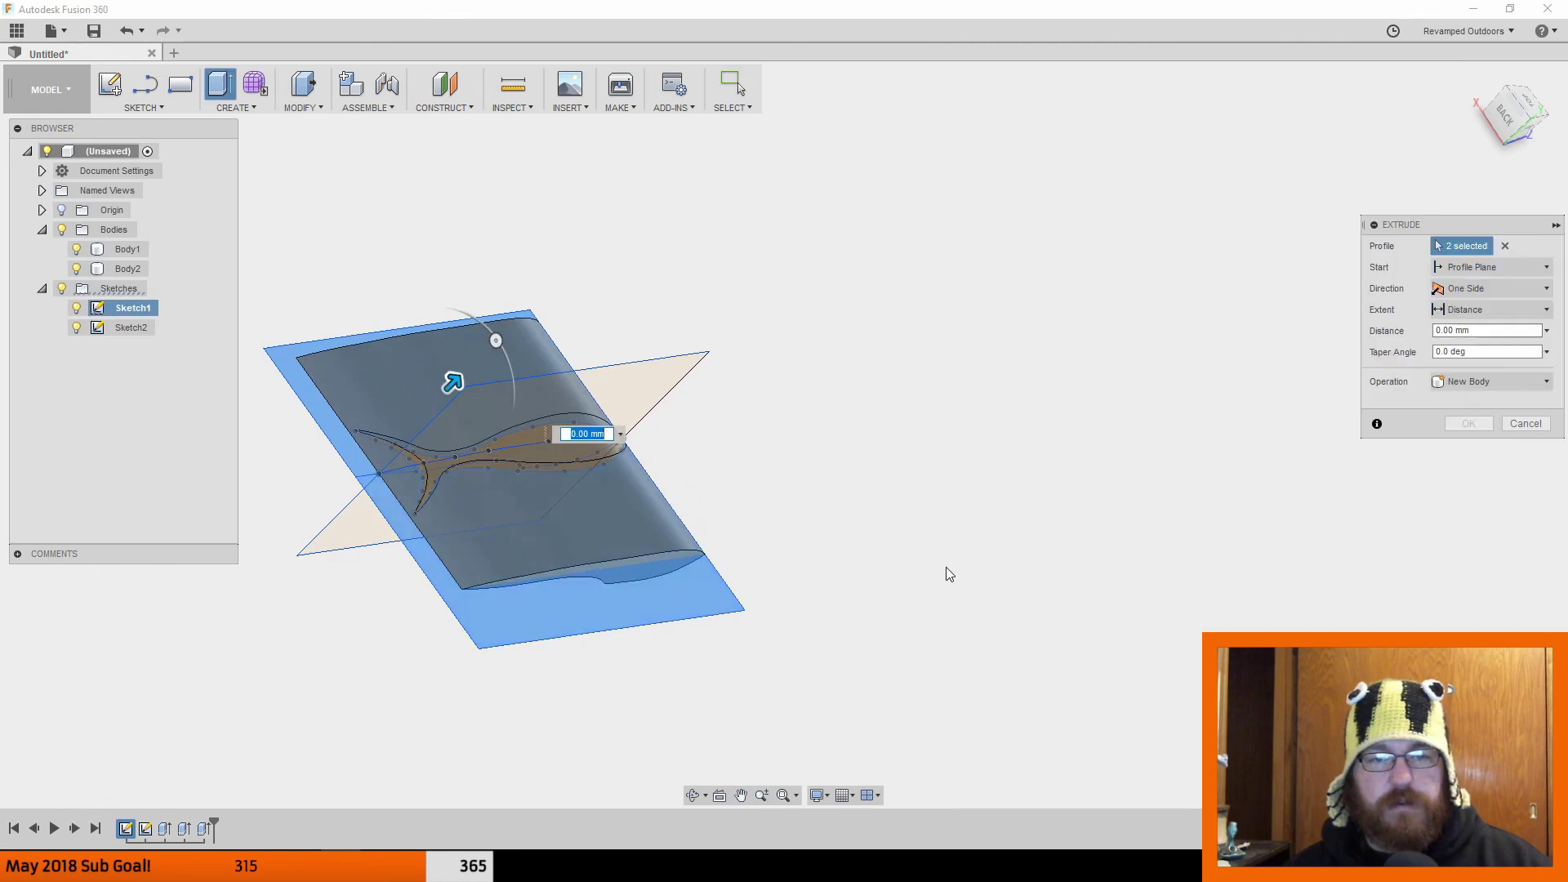
click(1487, 381)
click(1458, 433)
click(1508, 290)
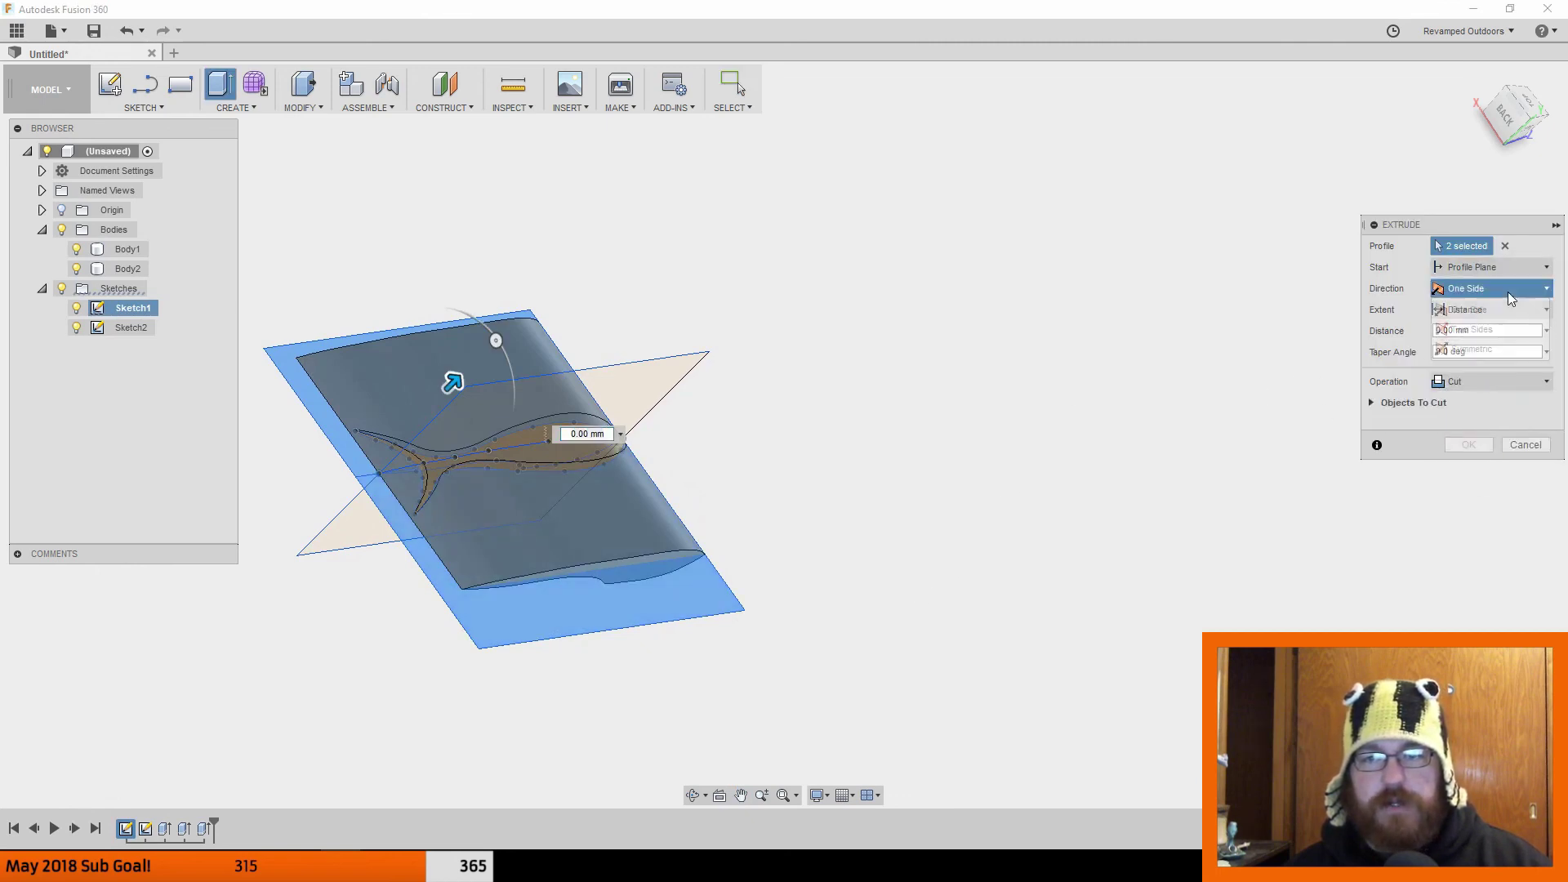
click(1529, 350)
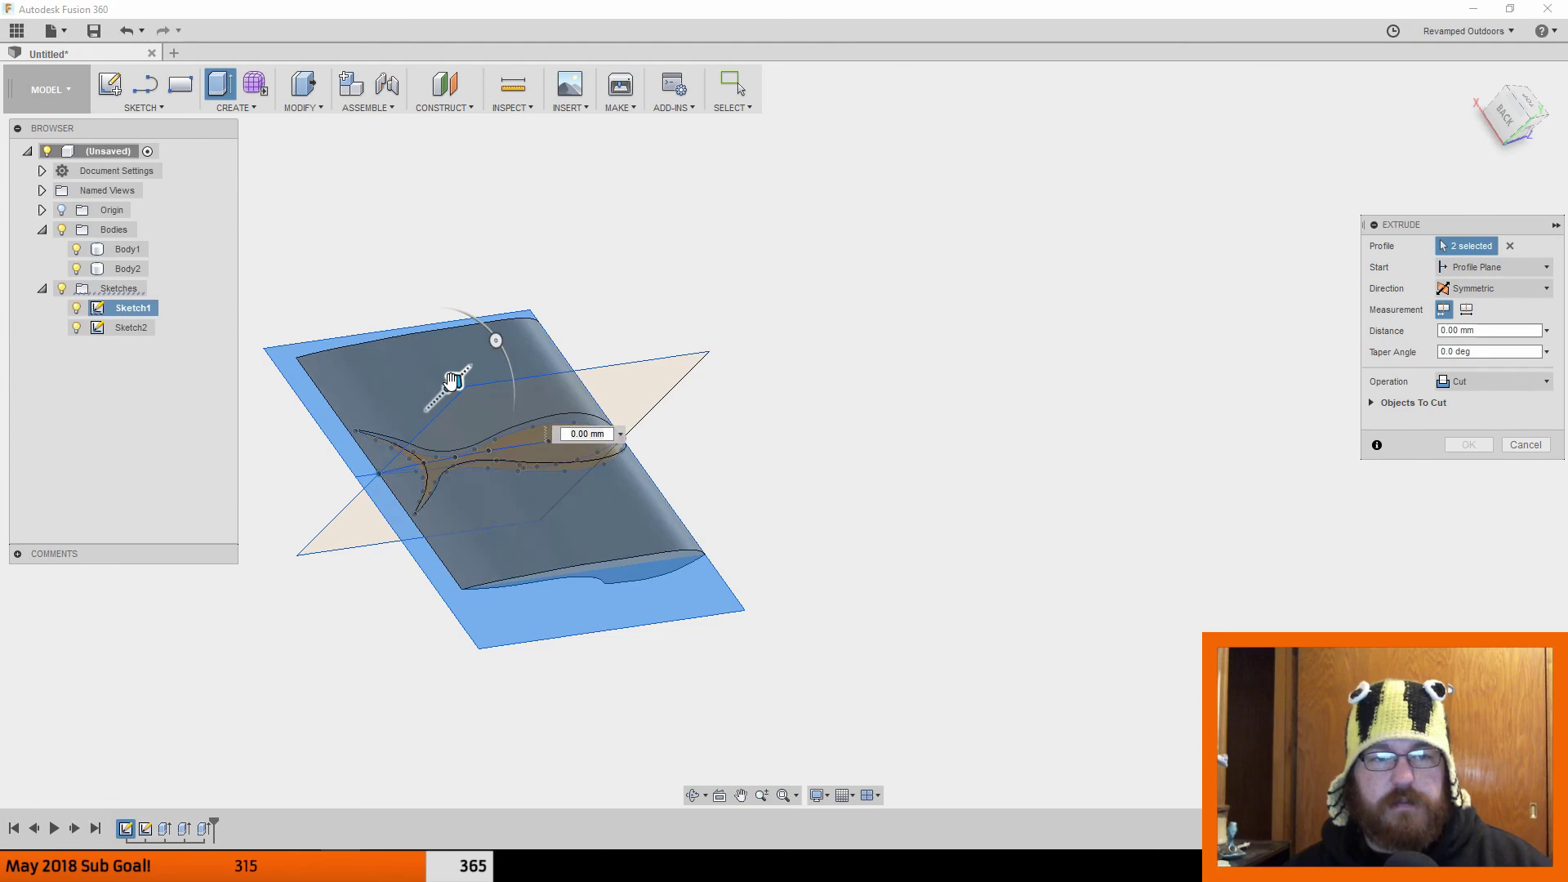
Step: Set the symmetric cut depth to 15 mm, apply it, and hide the sketches
mouse_move(475, 359)
mouse_down()
mouse_move(508, 329)
mouse_move(489, 339)
mouse_up()
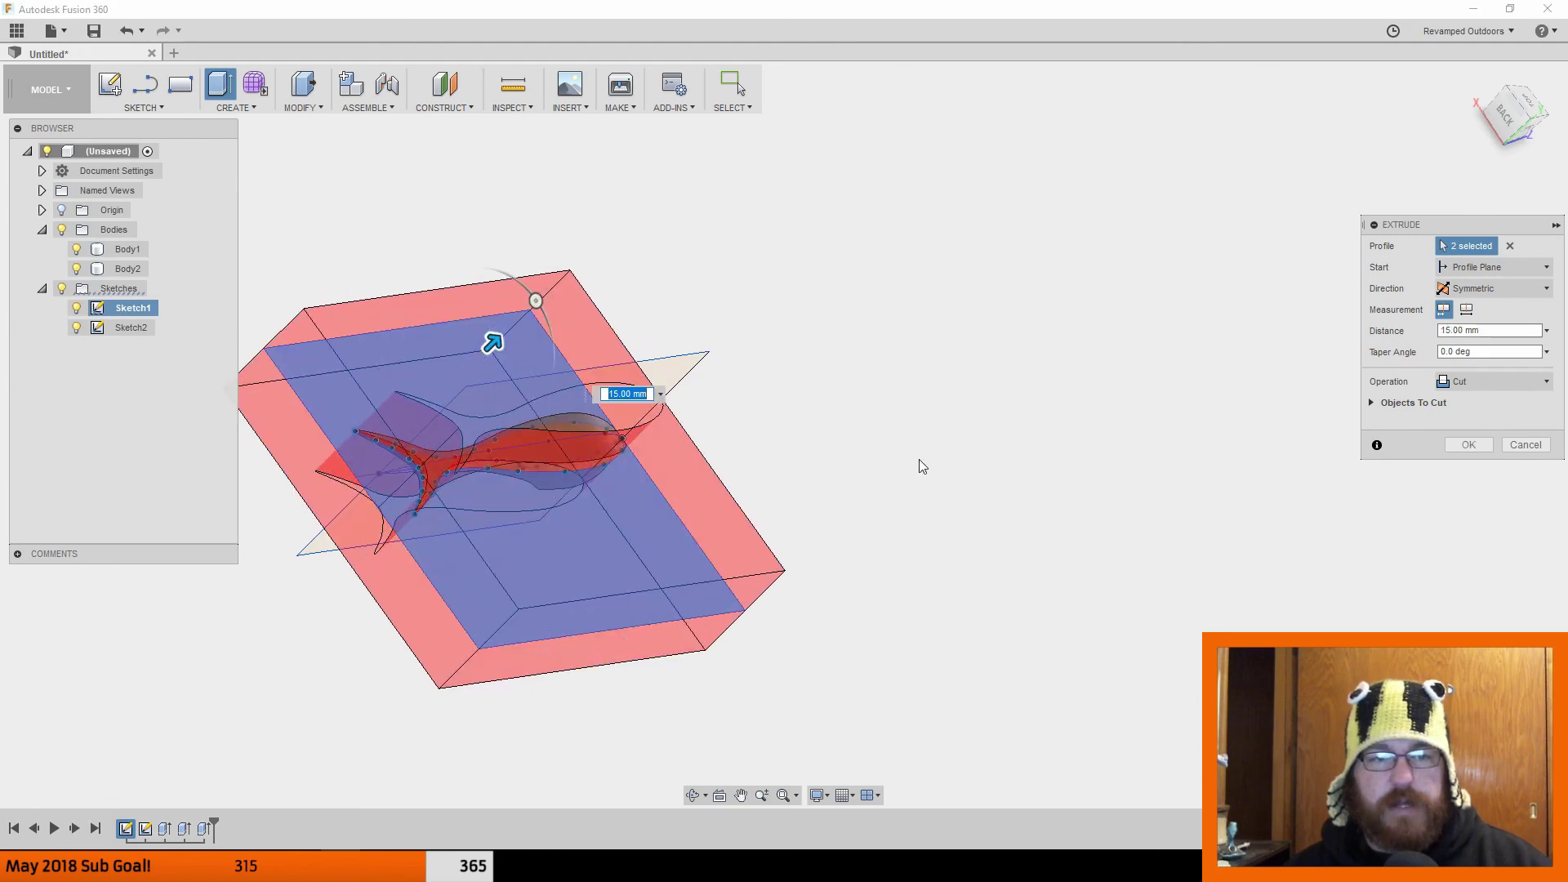
shift+middle_drag(920, 462, 964, 400)
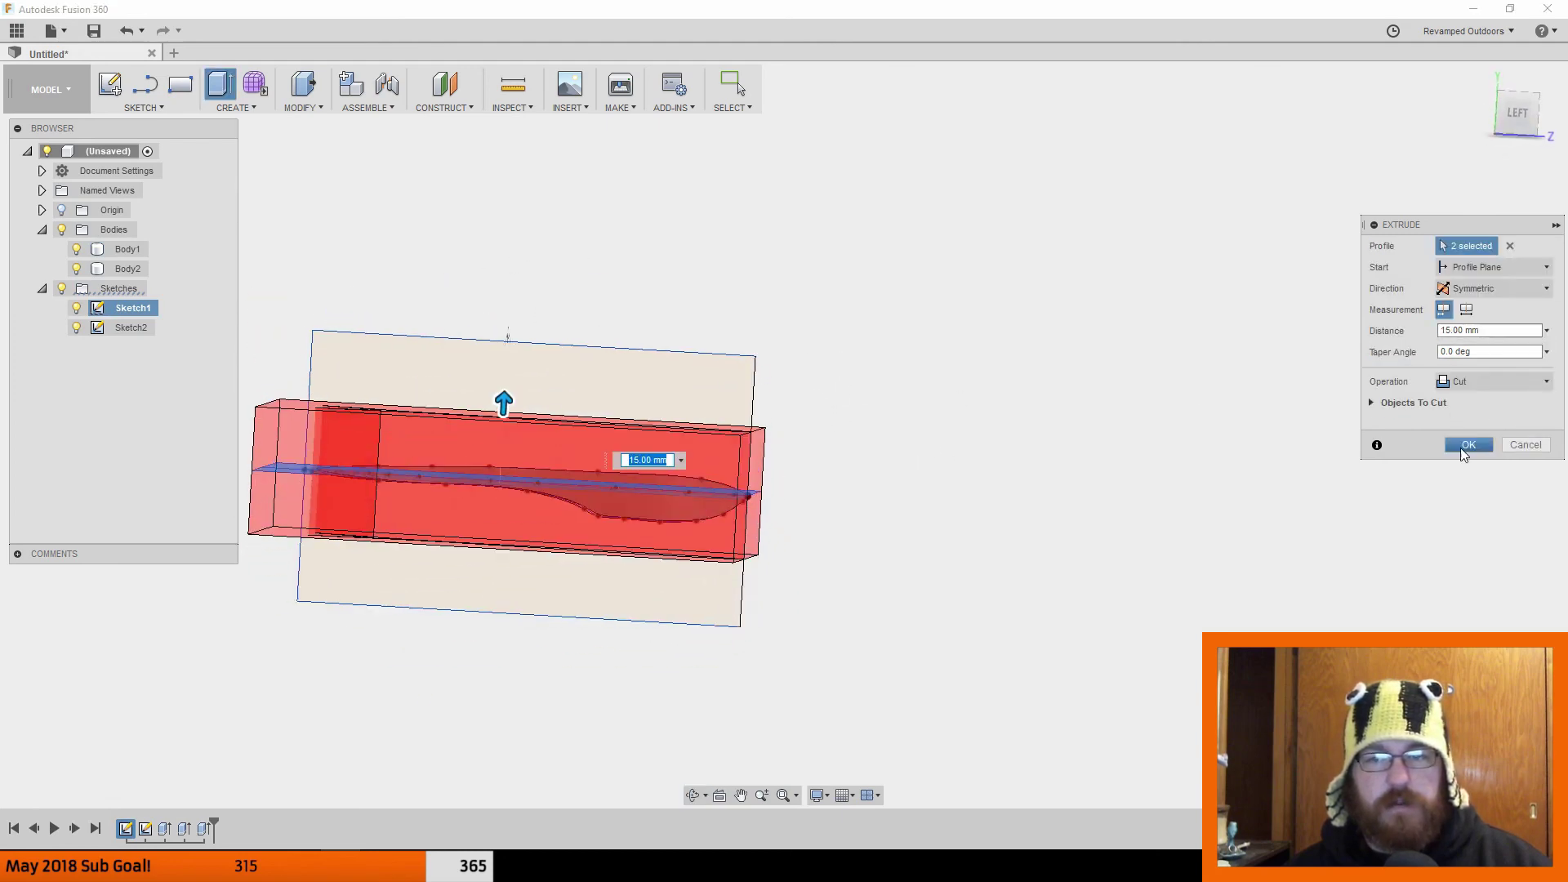
click(1462, 448)
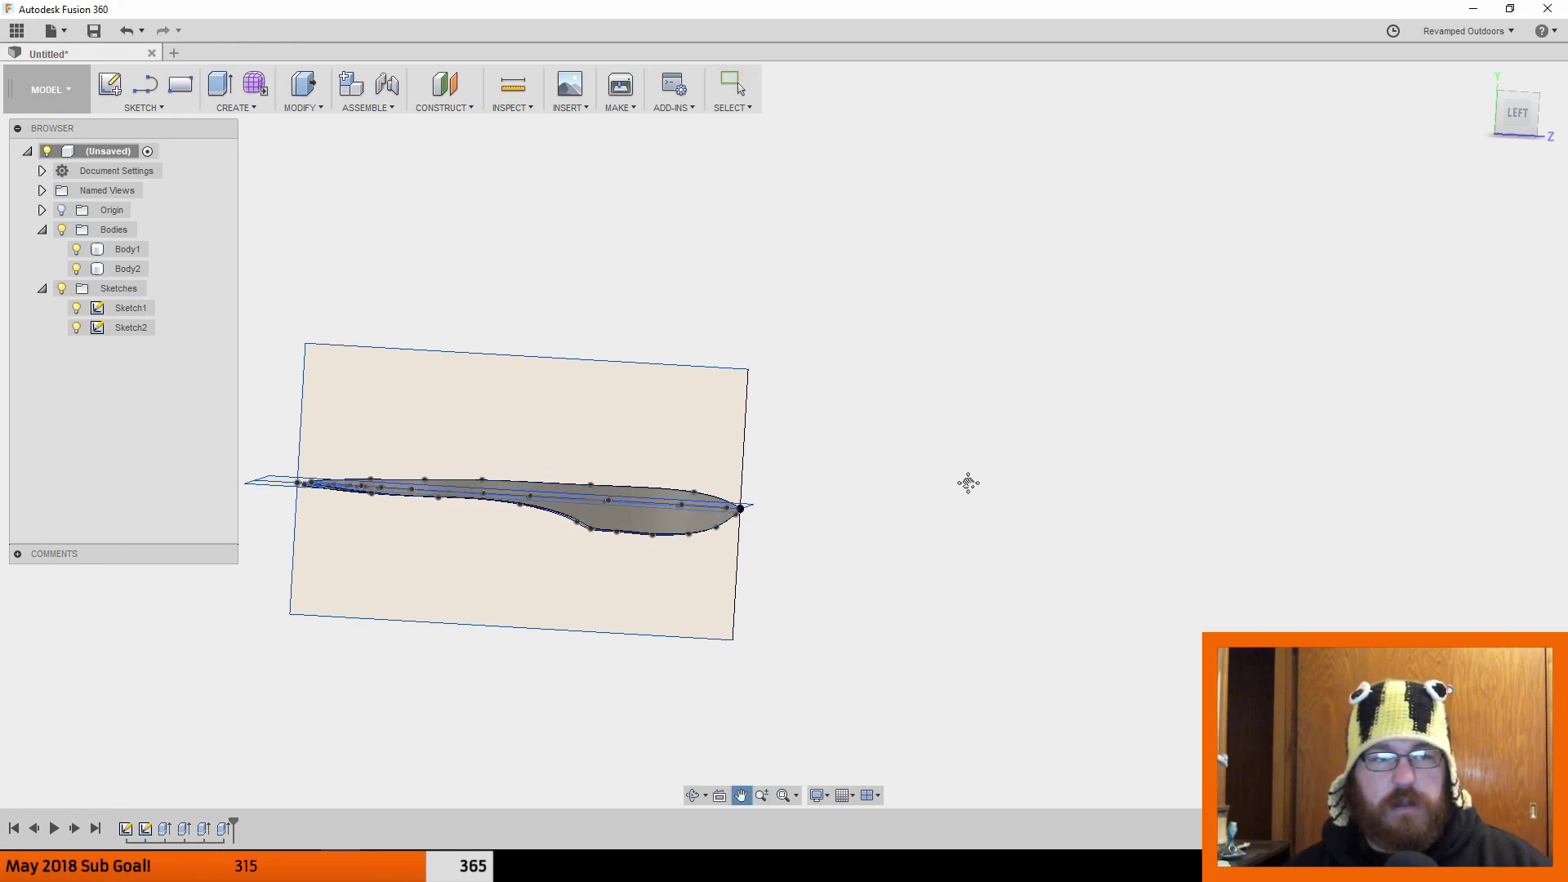
click(62, 290)
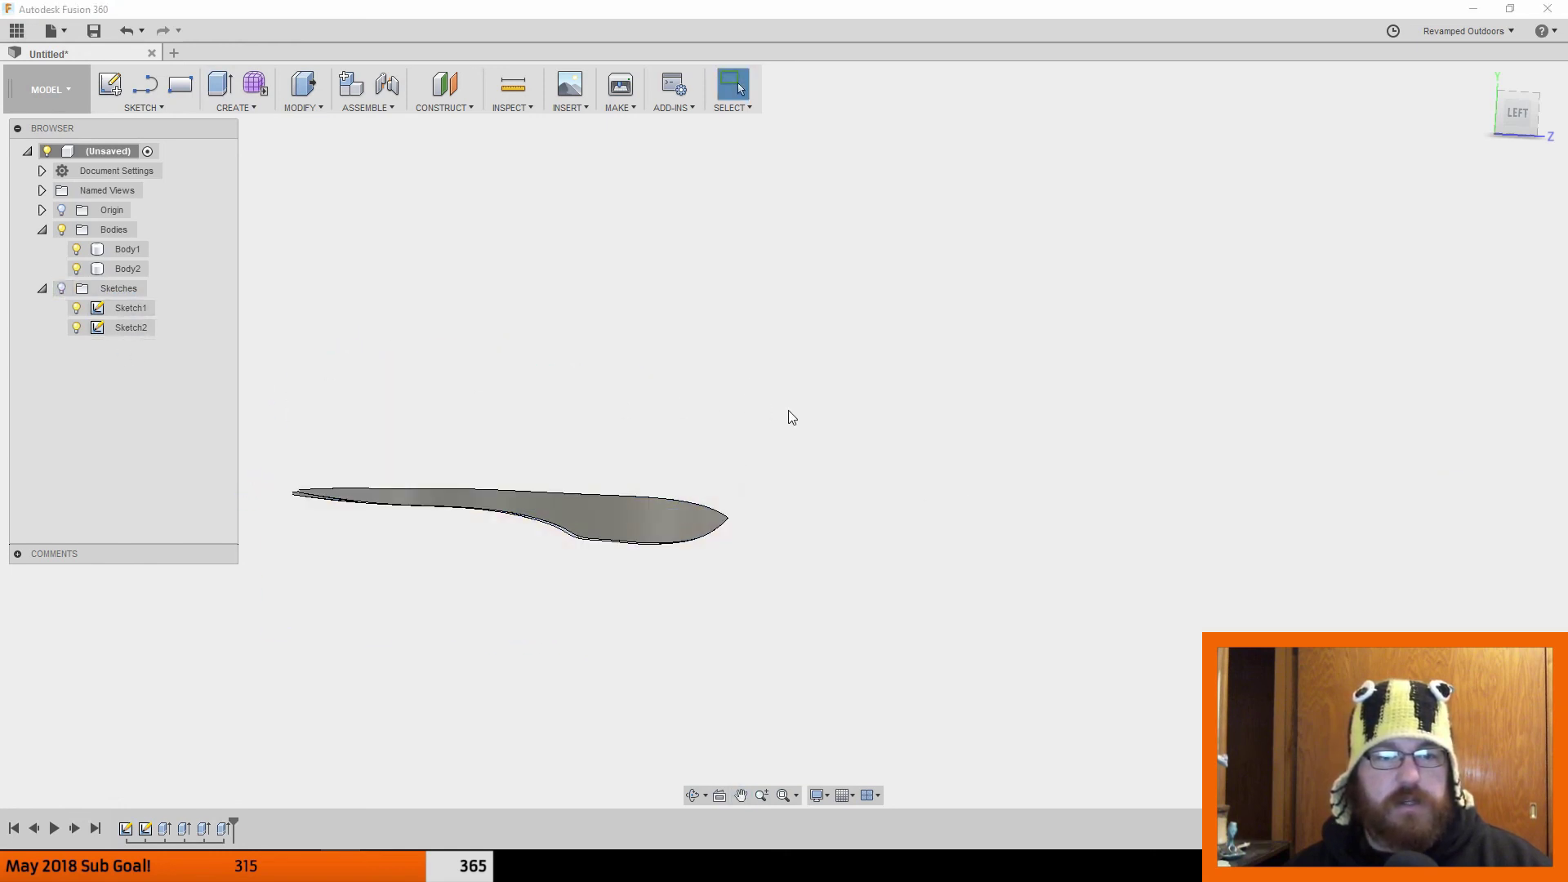
shift+middle_drag(791, 417, 587, 316)
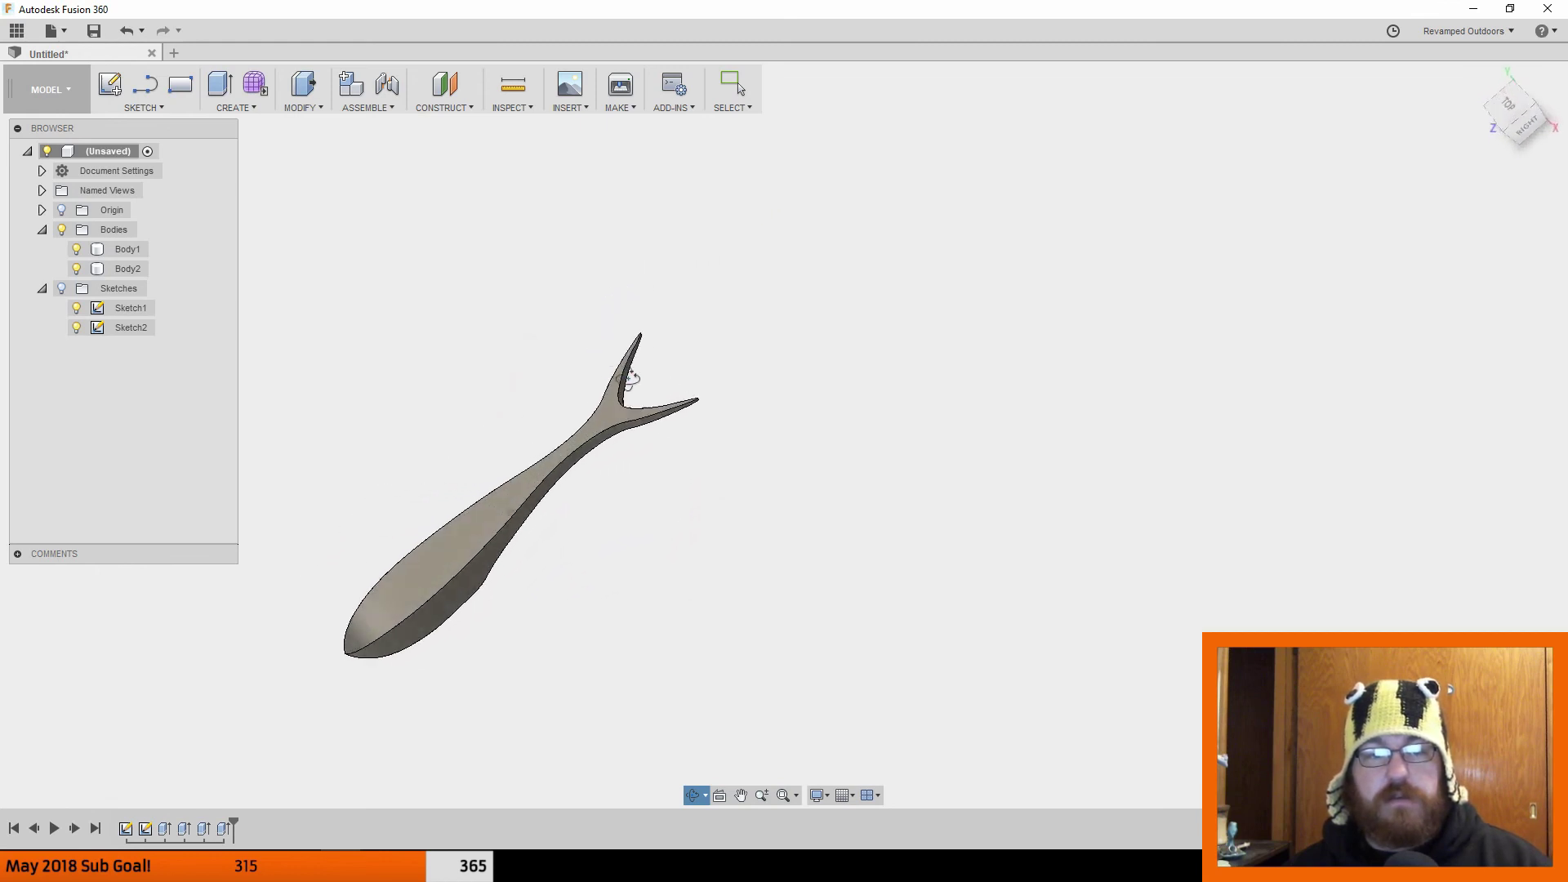
drag(632, 378, 684, 279)
key(Escape)
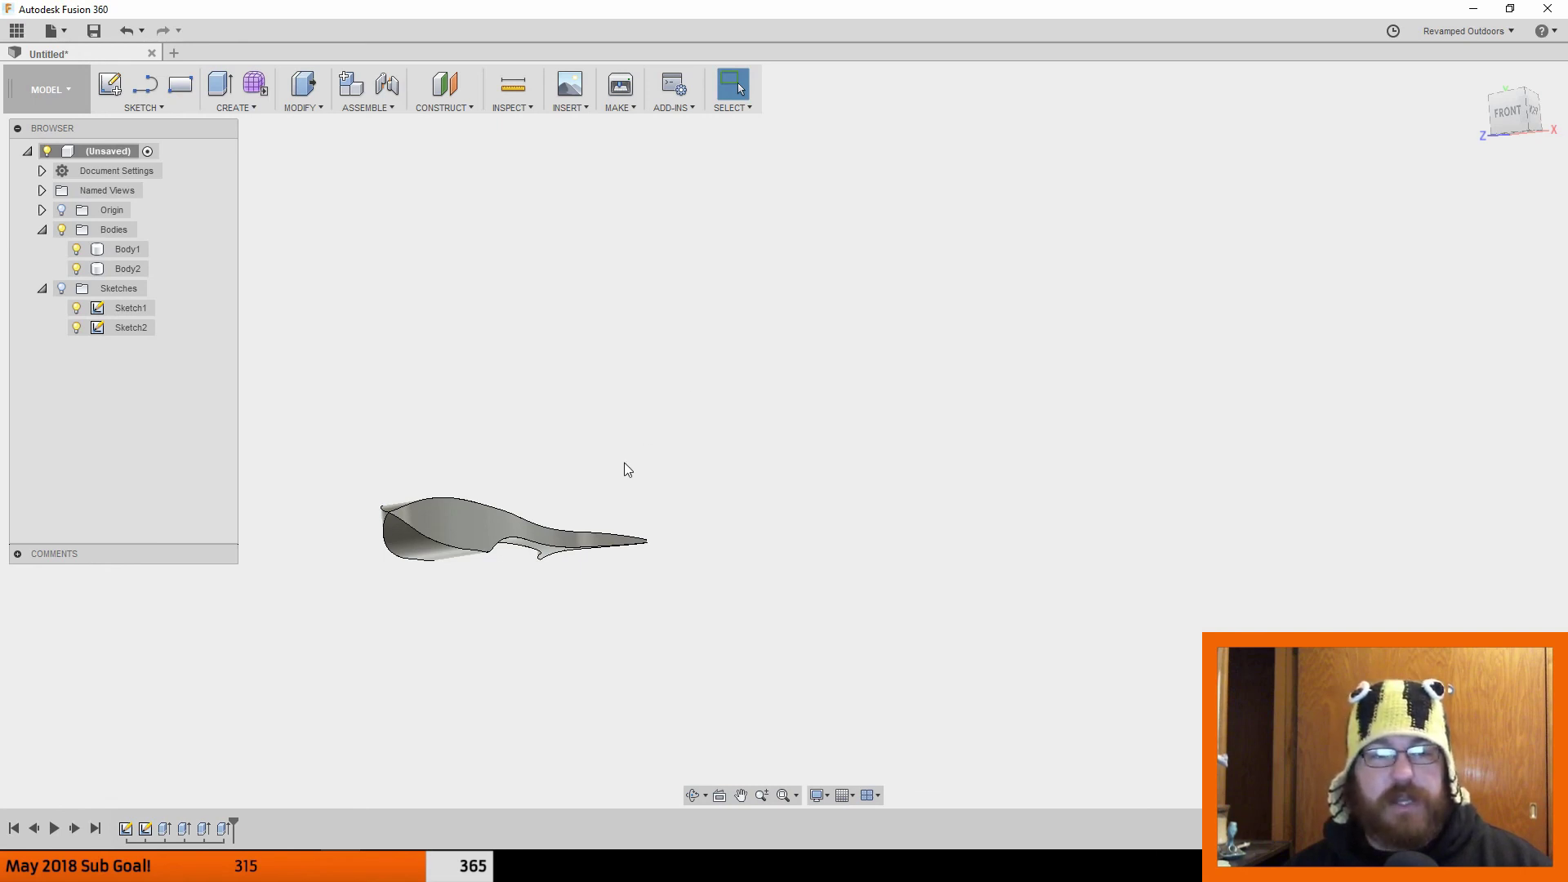
shift+middle_drag(624, 463, 773, 497)
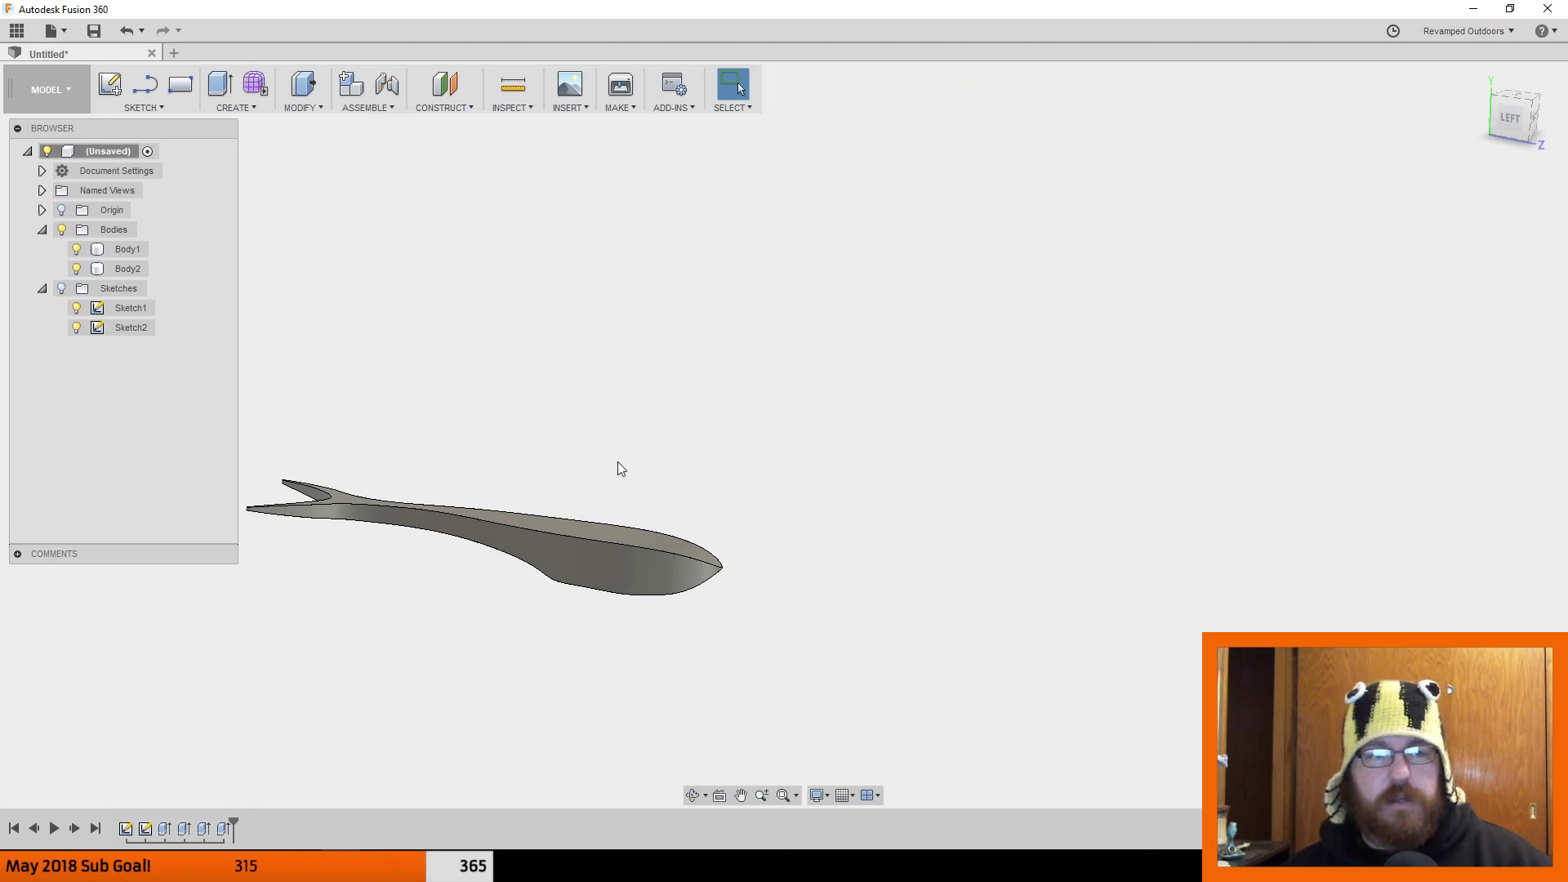
right_click(105, 232)
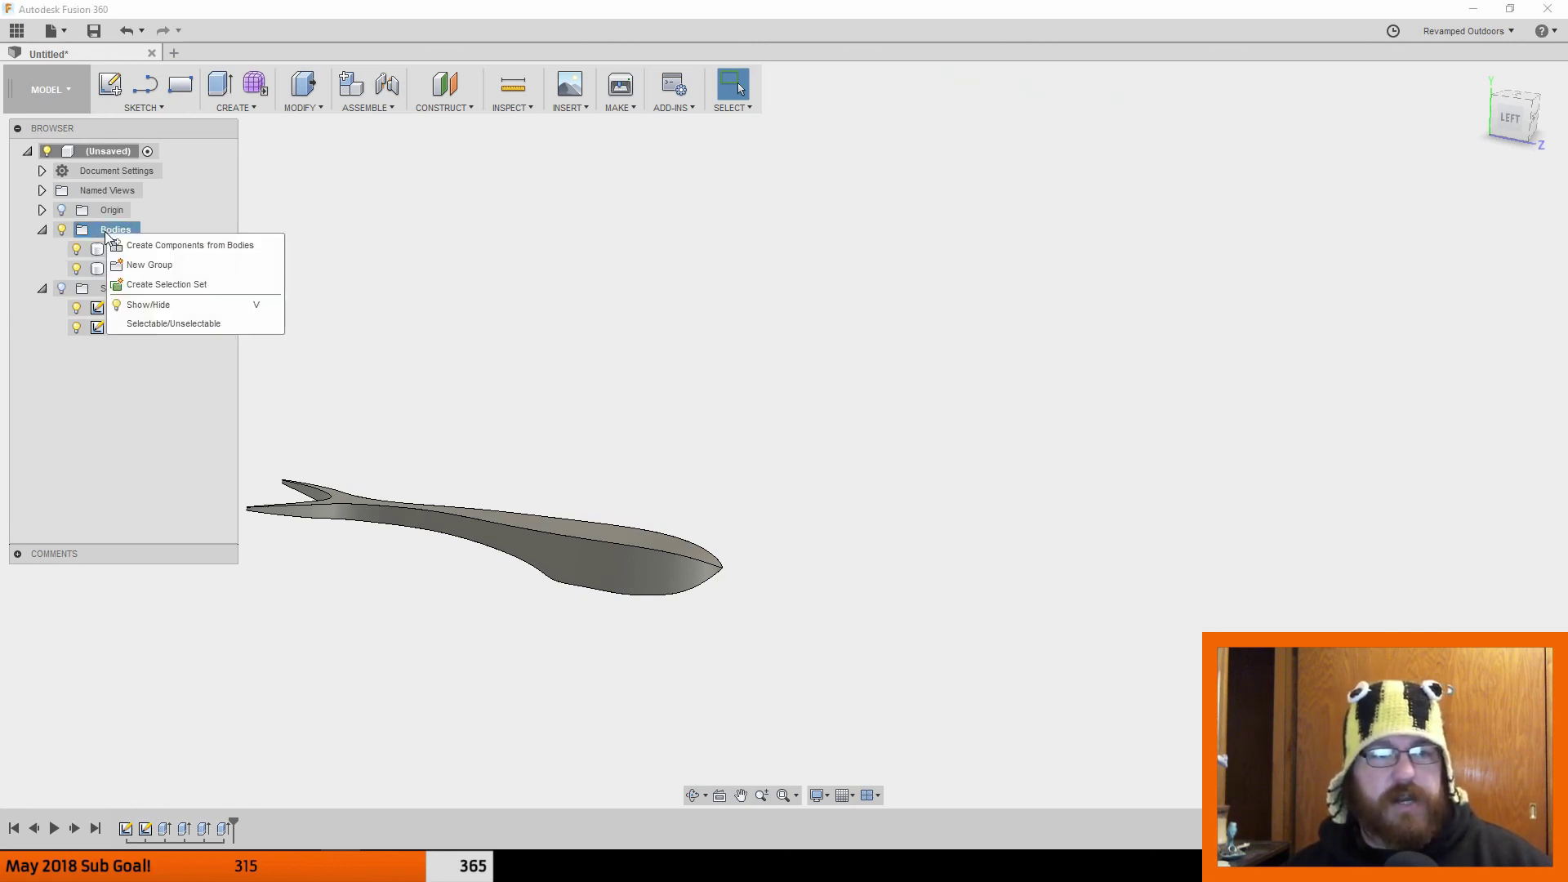
click(92, 232)
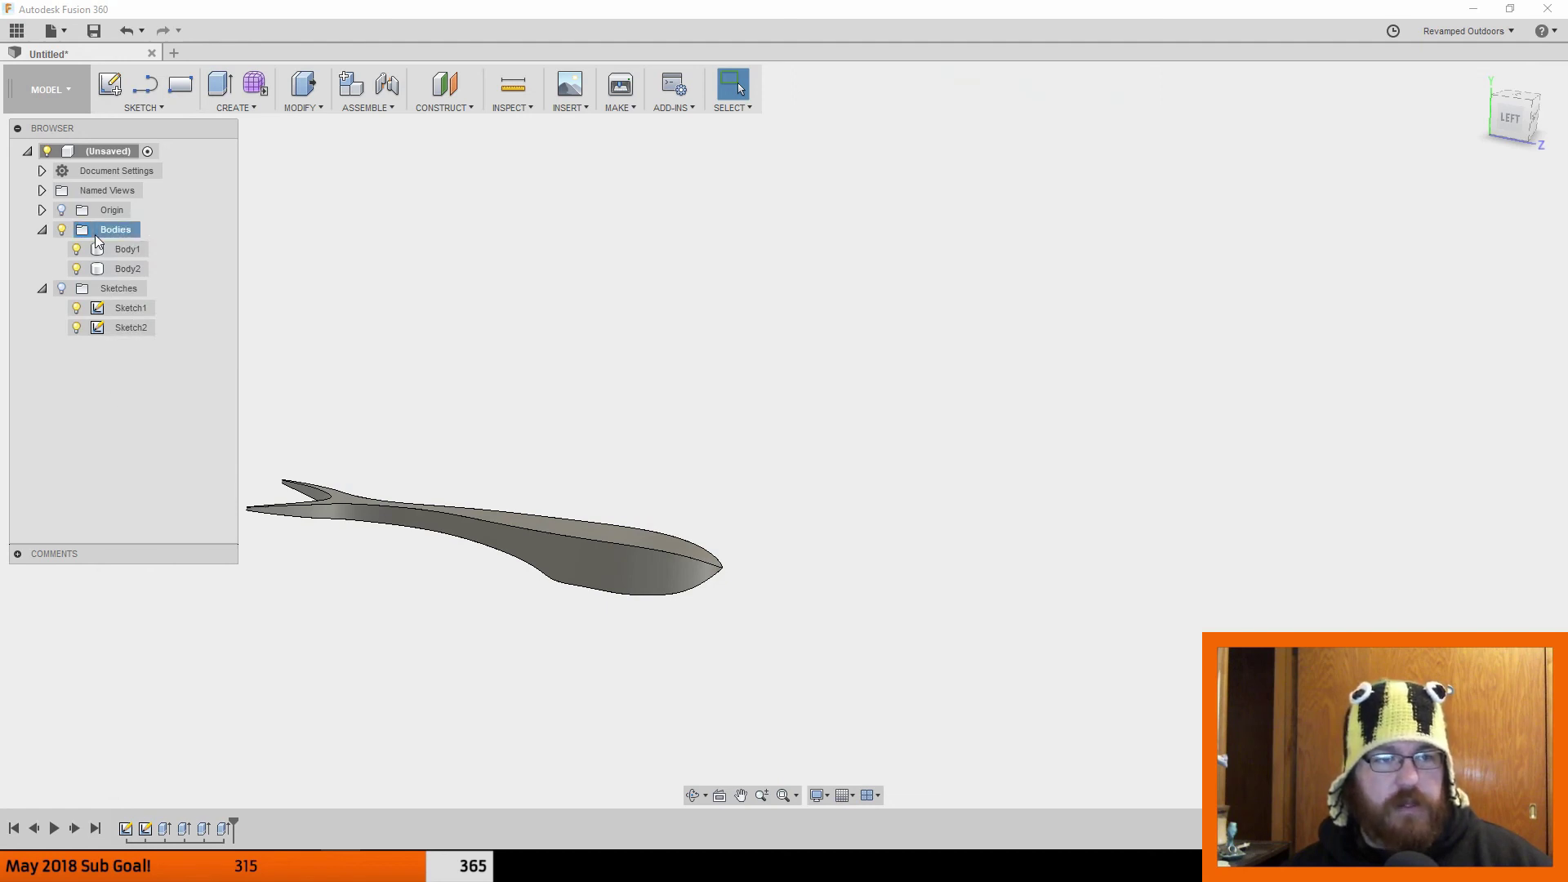
right_click(95, 234)
click(88, 428)
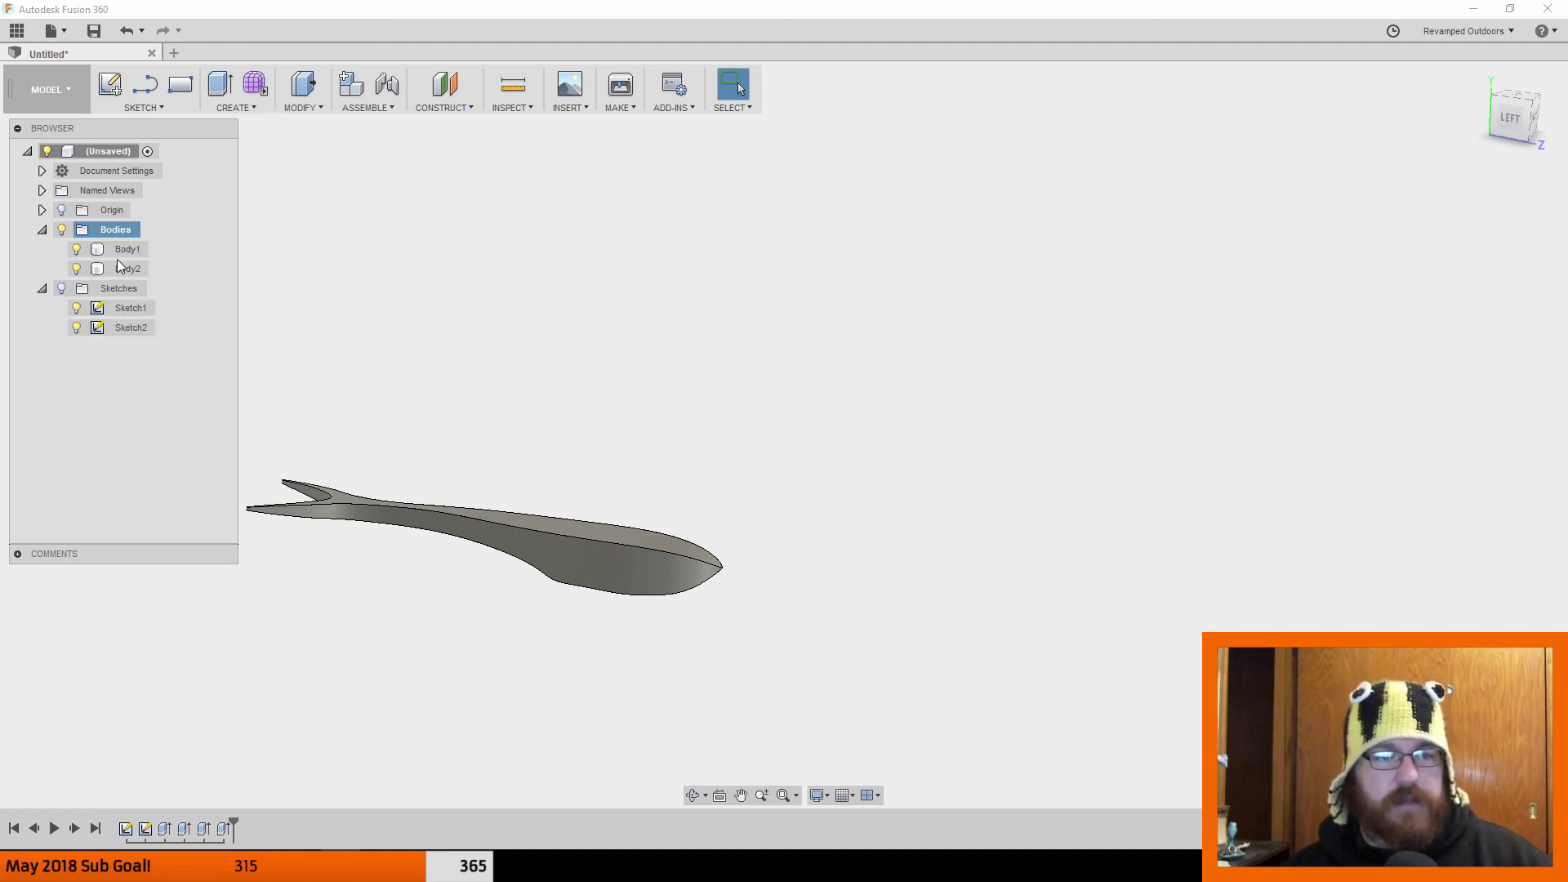
right_click(109, 158)
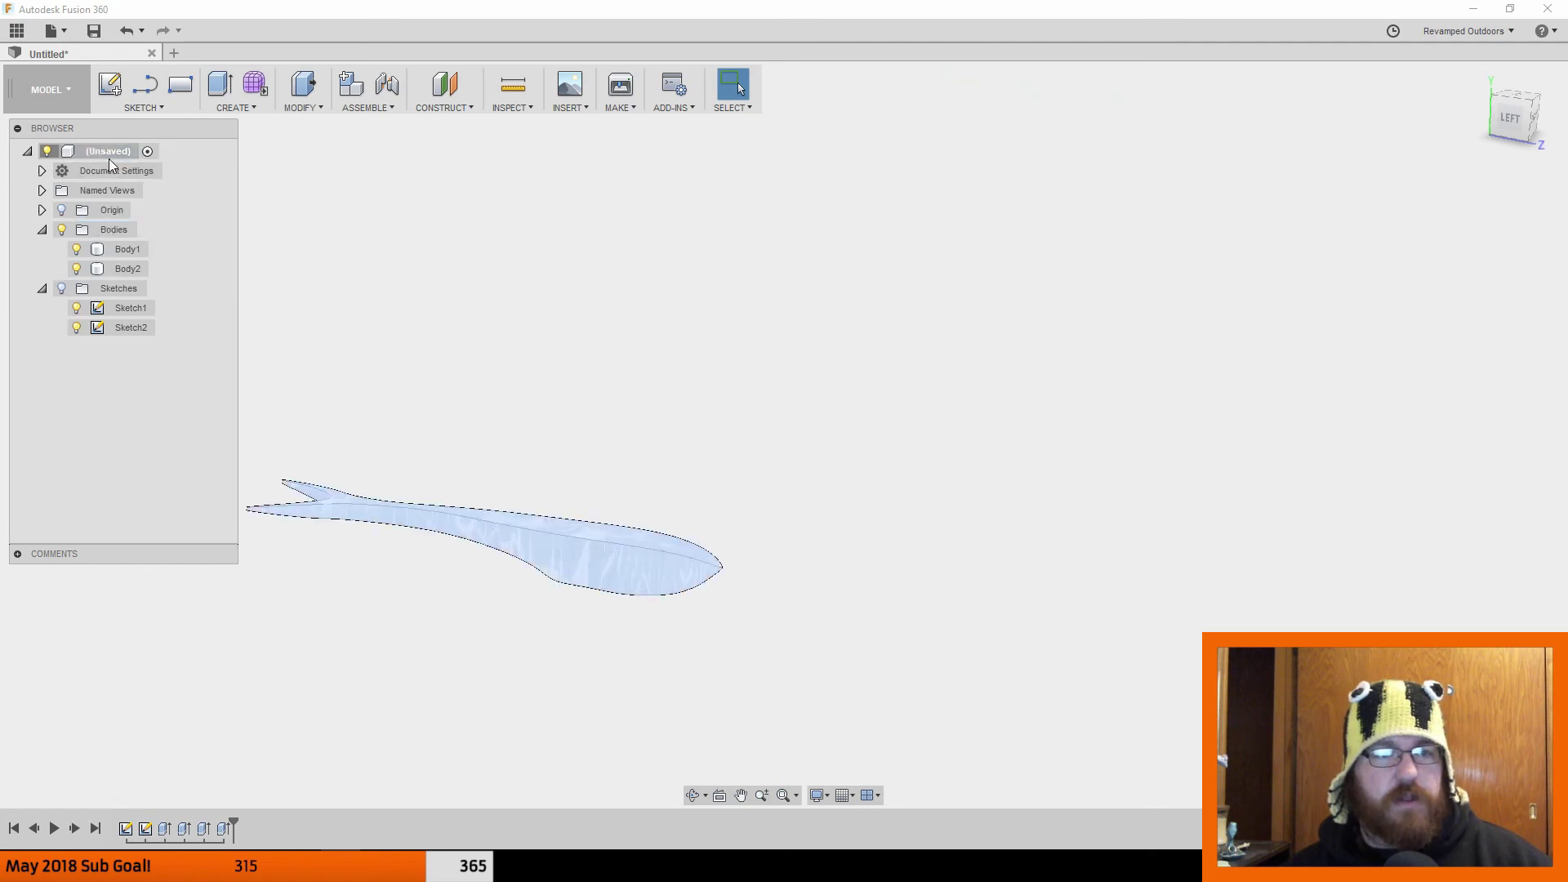
click(879, 577)
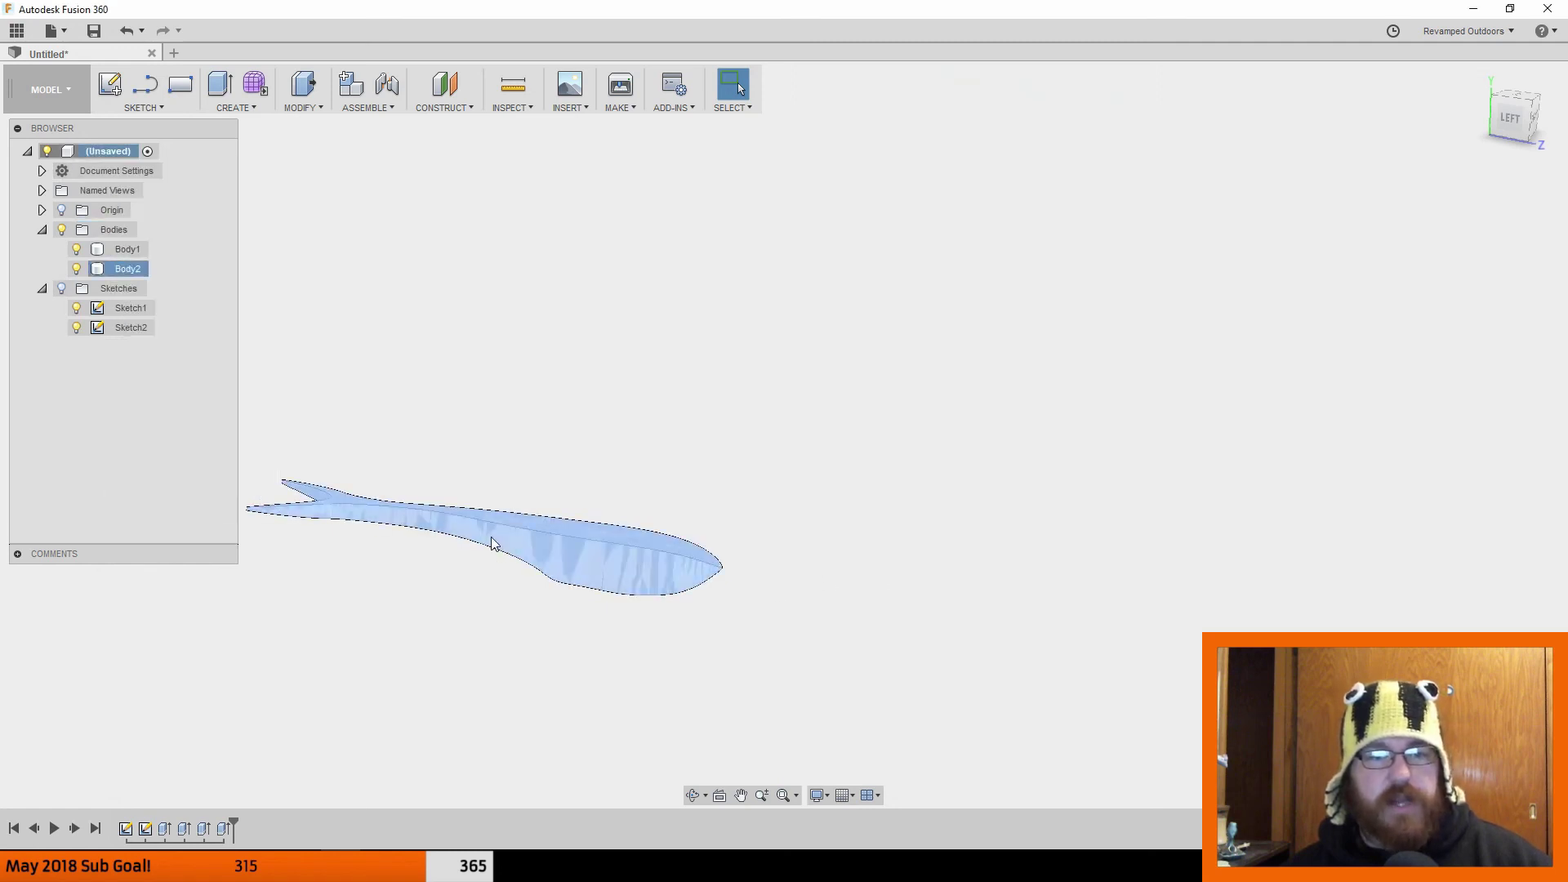
right_click(99, 149)
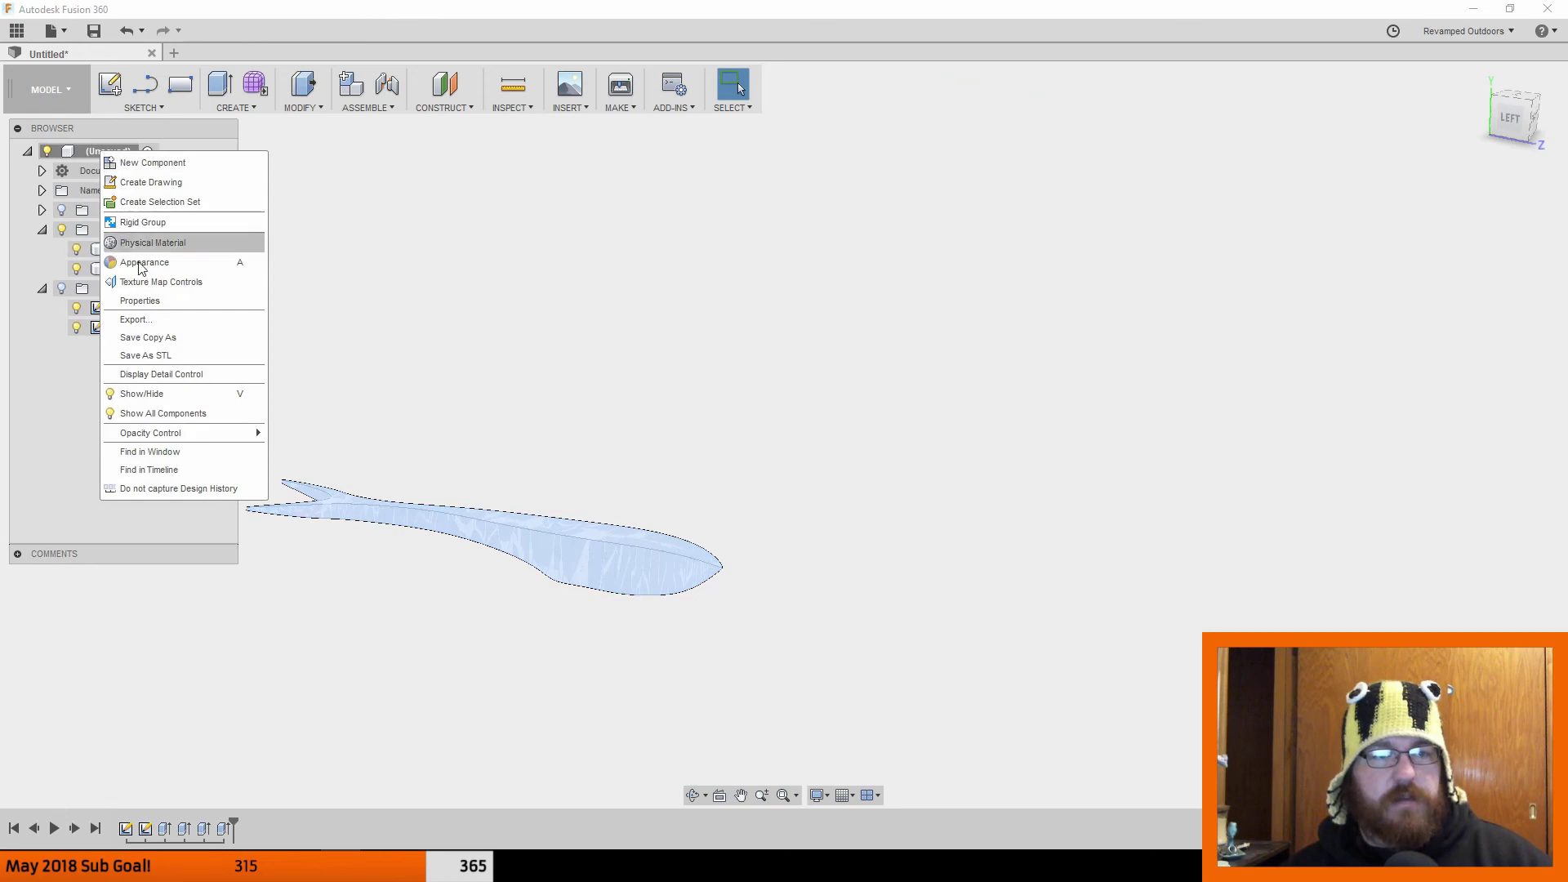
click(141, 356)
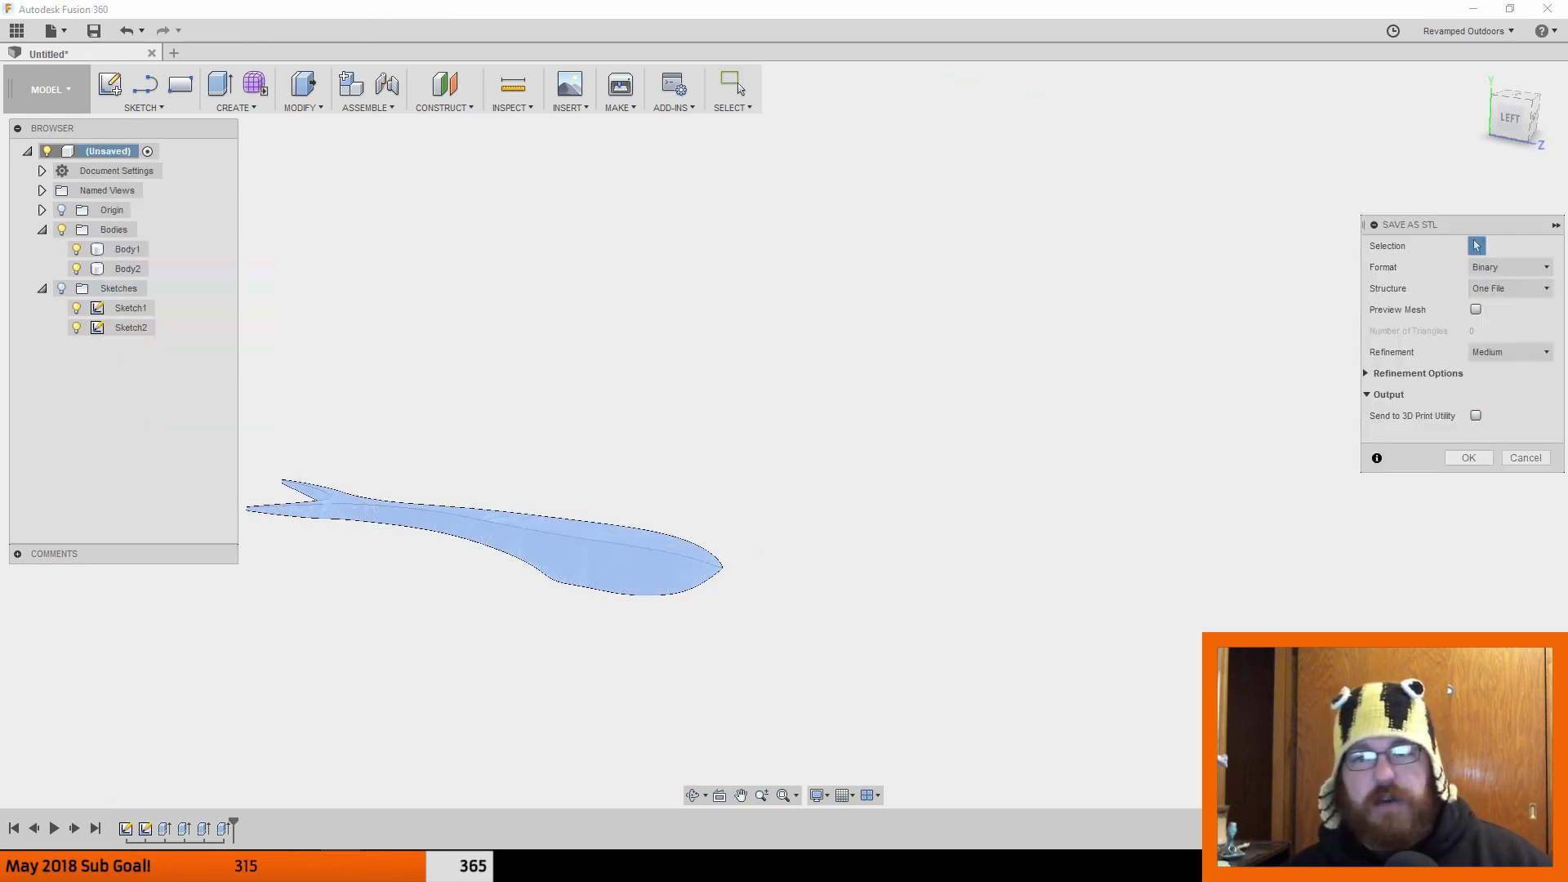
click(1525, 459)
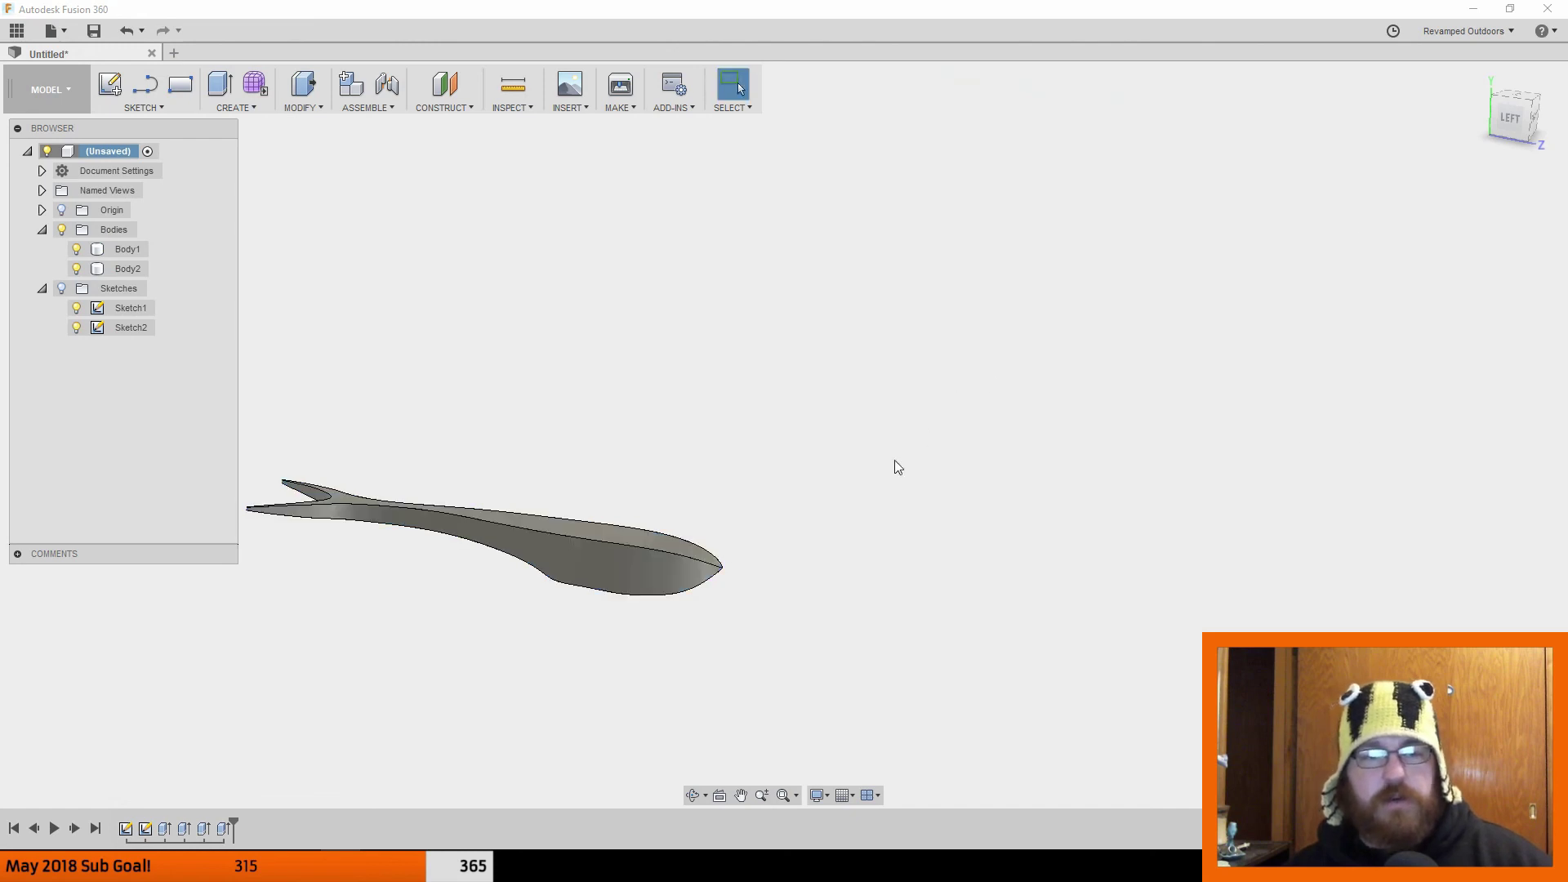